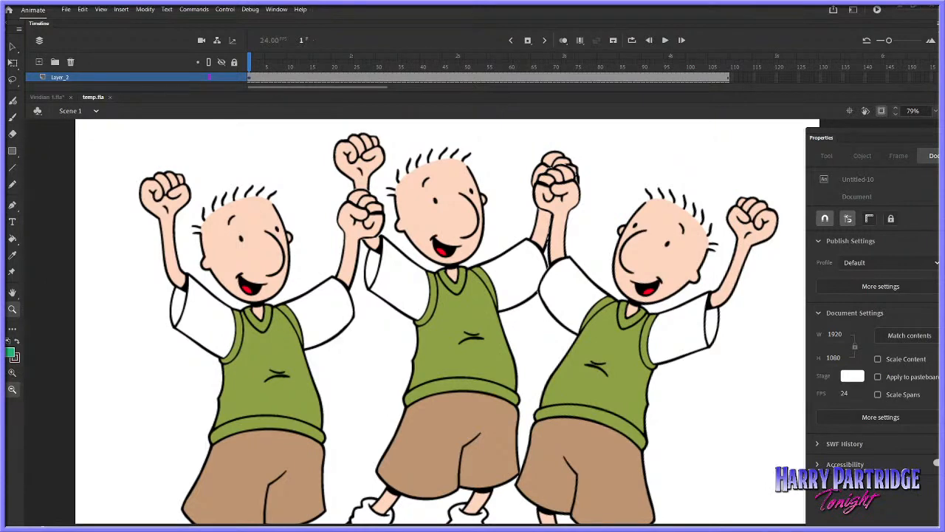
Hide Layer_2 and enlarge the timeline to show the Digglet layer beneath it
click(584, 366)
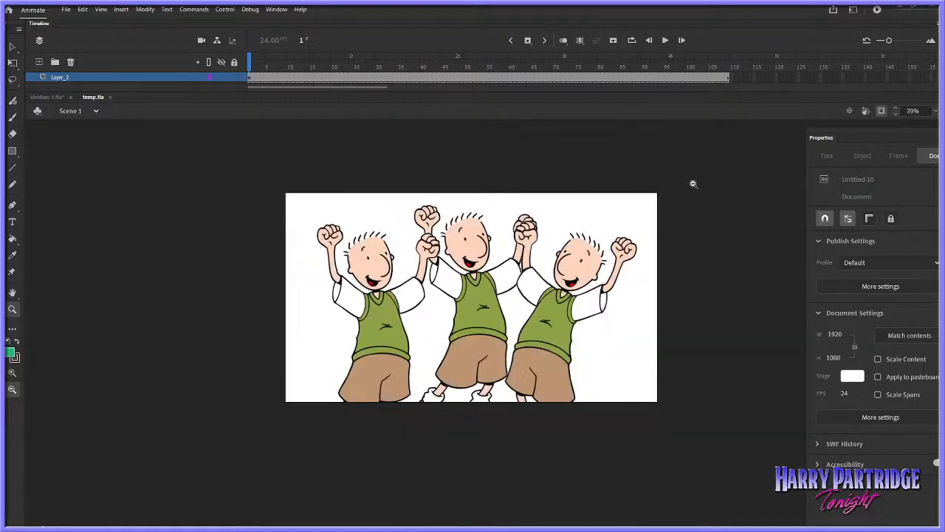
mouse_move(689, 184)
mouse_down()
mouse_move(309, 413)
mouse_move(689, 184)
mouse_up()
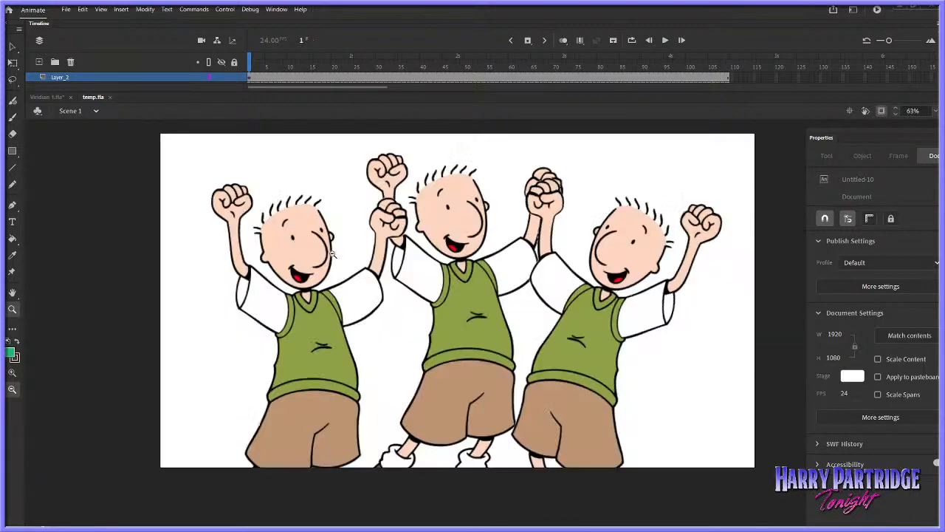
click(221, 76)
drag(251, 91, 252, 118)
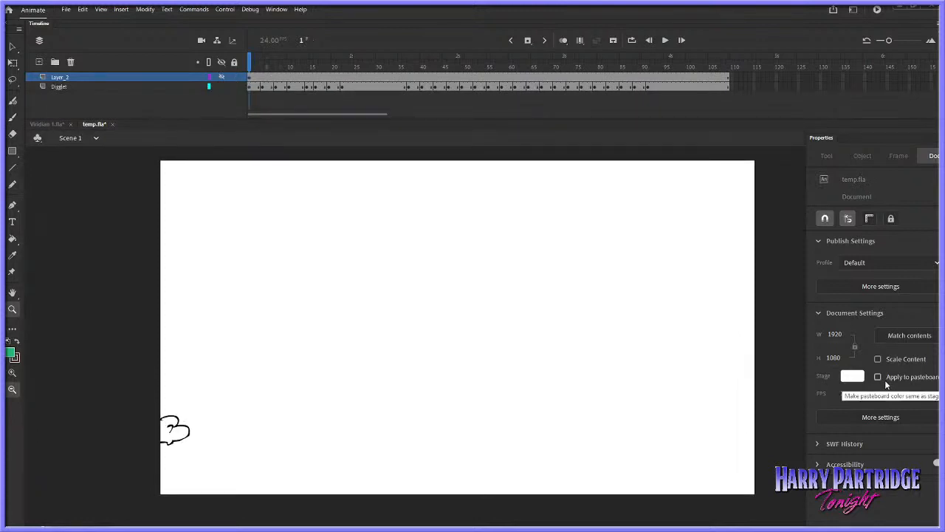
Play the rough digging animation through the timeline and go to frame 10
key(Return)
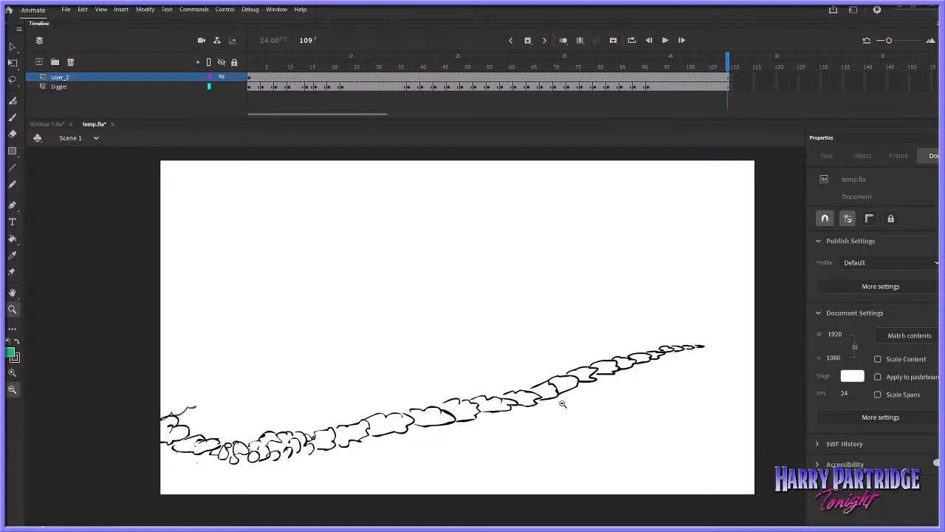
key(Return)
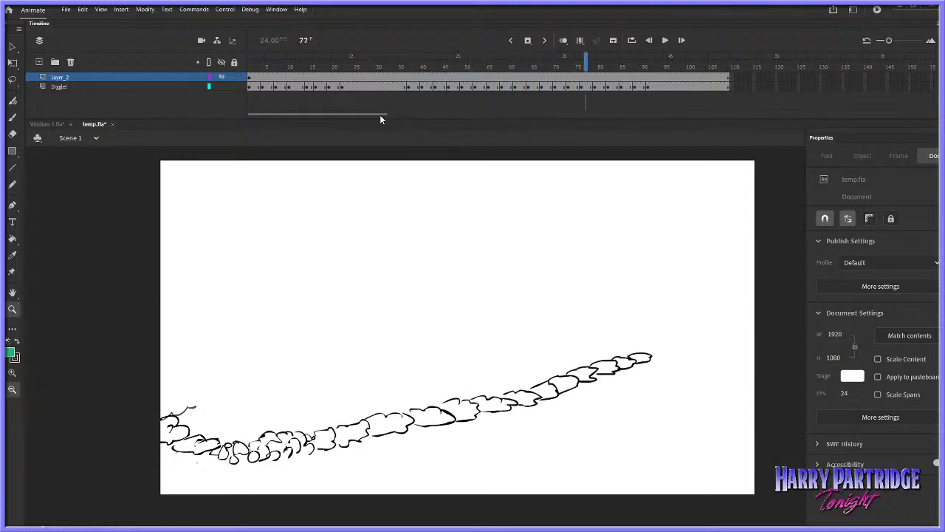
click(289, 68)
Compare the digging trail at frame 10 with Layer_2 shown and hidden
click(214, 77)
click(234, 77)
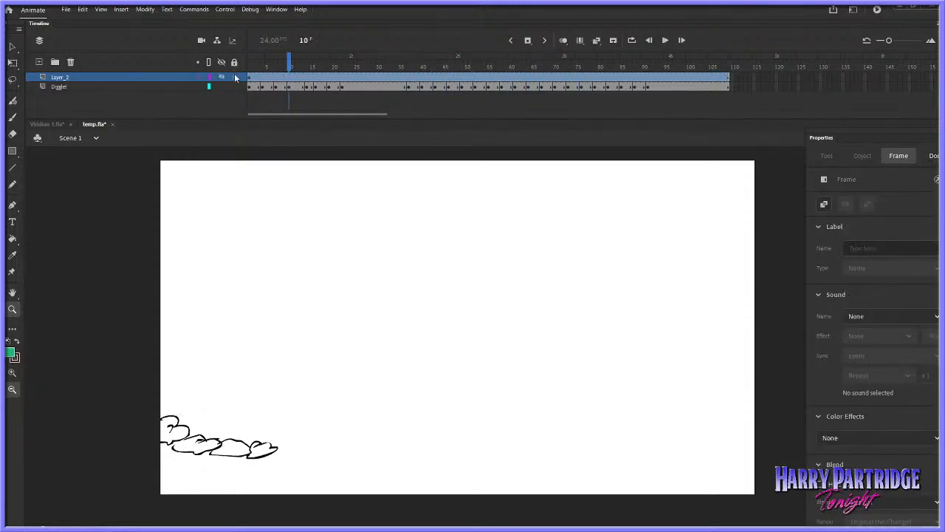
click(222, 77)
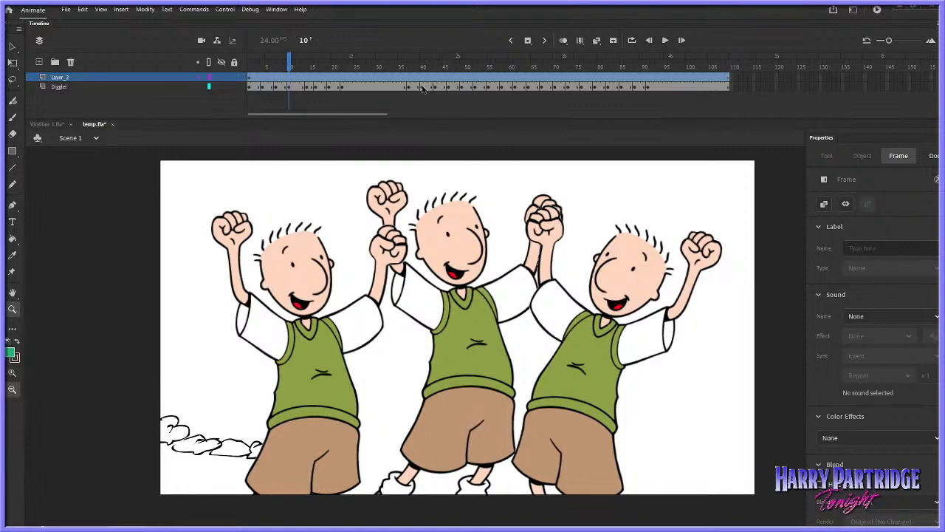
click(221, 77)
Step through the digging animation frame by frame and go to frame 26
key(period)
key(period)
key(period)
key(period)
click(361, 68)
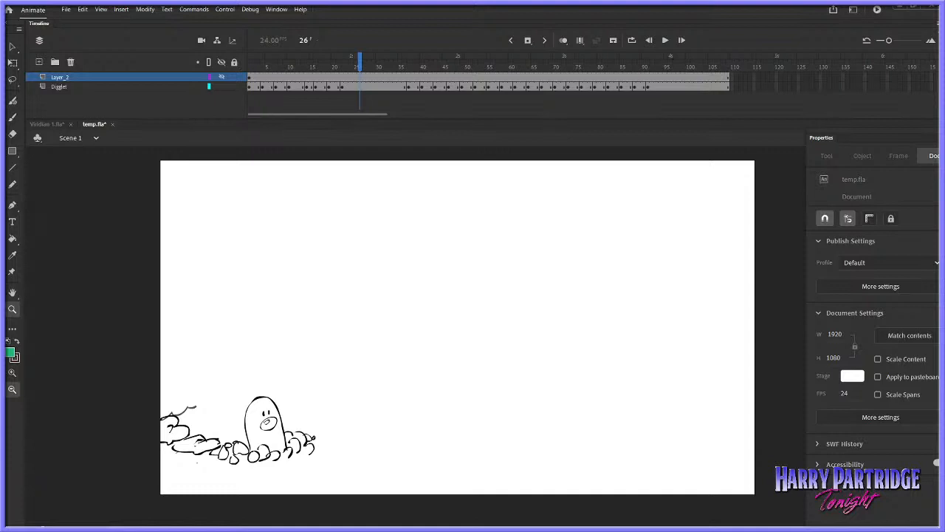
Check the mole at frame 23 with Layer_2 shown, and play the animation from frame 1 with that layer hidden
click(346, 77)
click(347, 67)
click(221, 77)
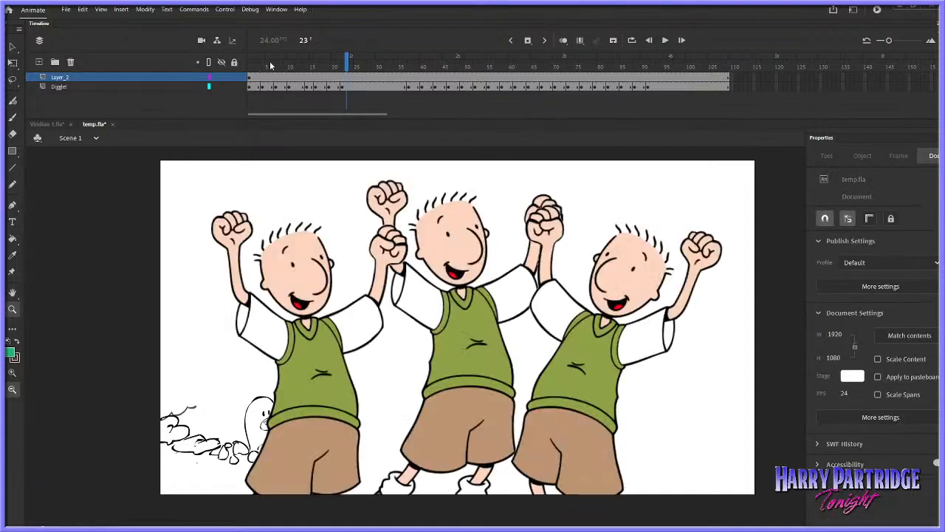
click(249, 77)
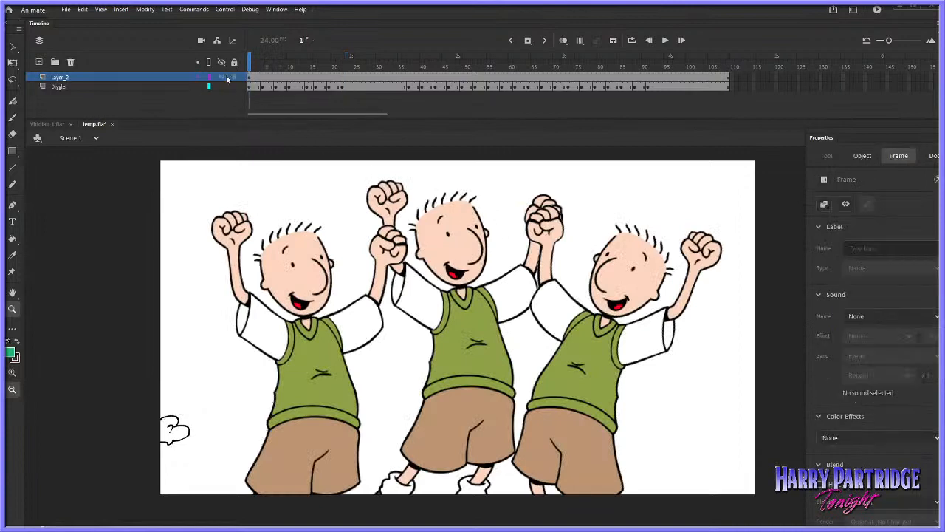
click(221, 77)
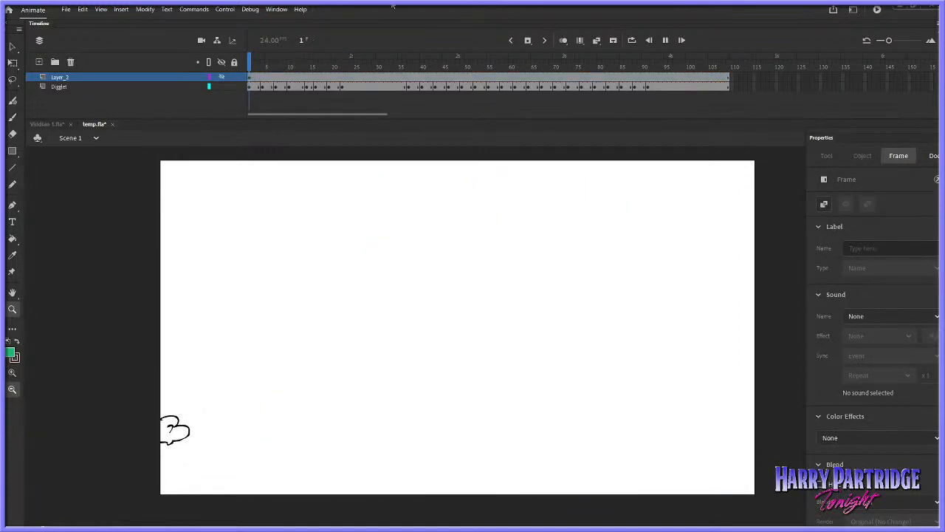
key(Return)
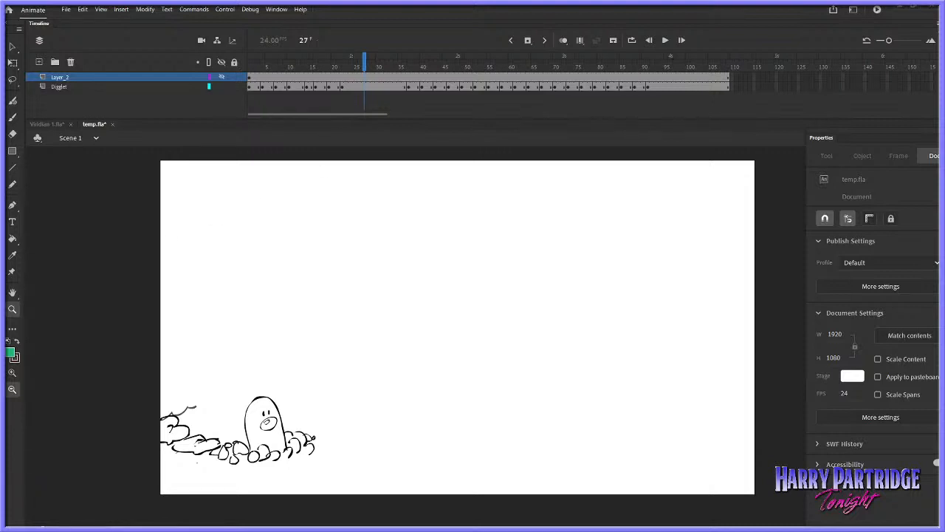
Add a new layer and paste the copied three-headed mole reference image in the centre of the stage
right_click(285, 240)
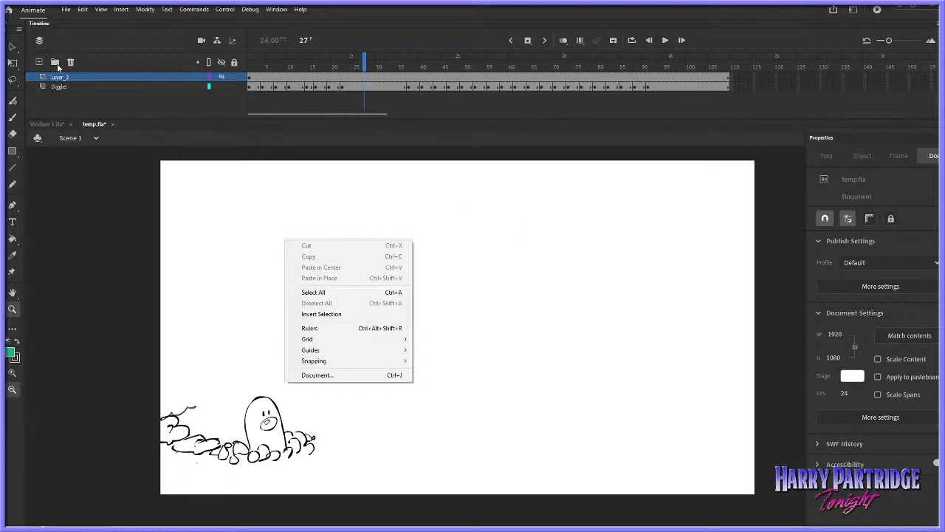
click(41, 62)
right_click(381, 237)
click(411, 268)
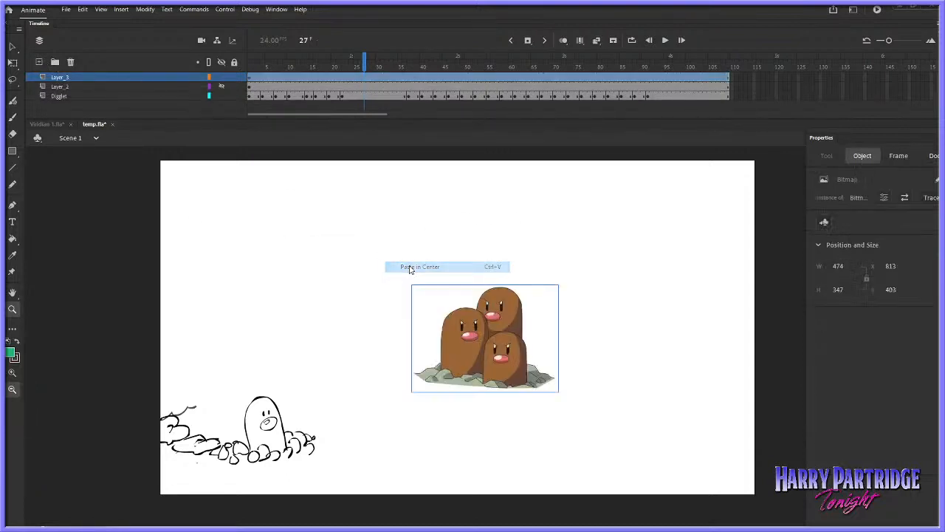
drag(130, 209, 615, 517)
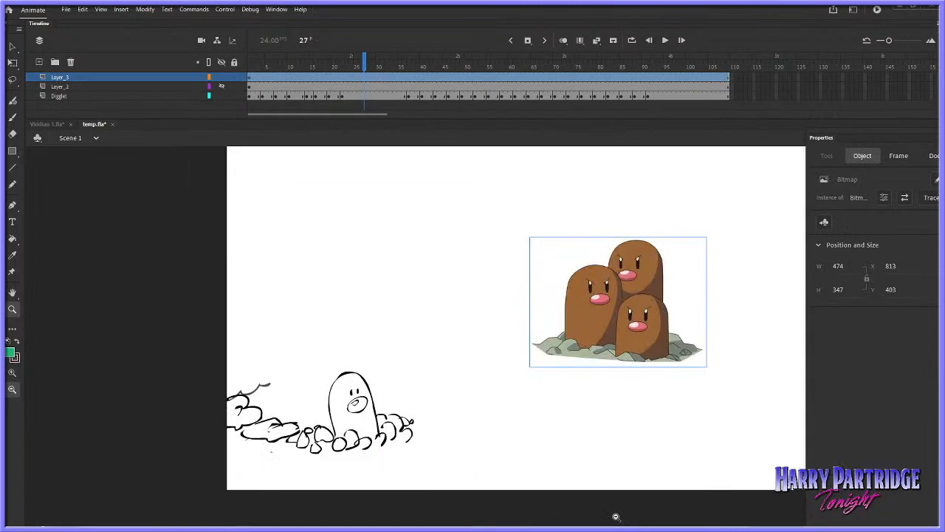
drag(285, 202, 796, 510)
Add another layer above the reference image, go to frame 19 and set the Classic Brush fill to black (#000000)
key(b)
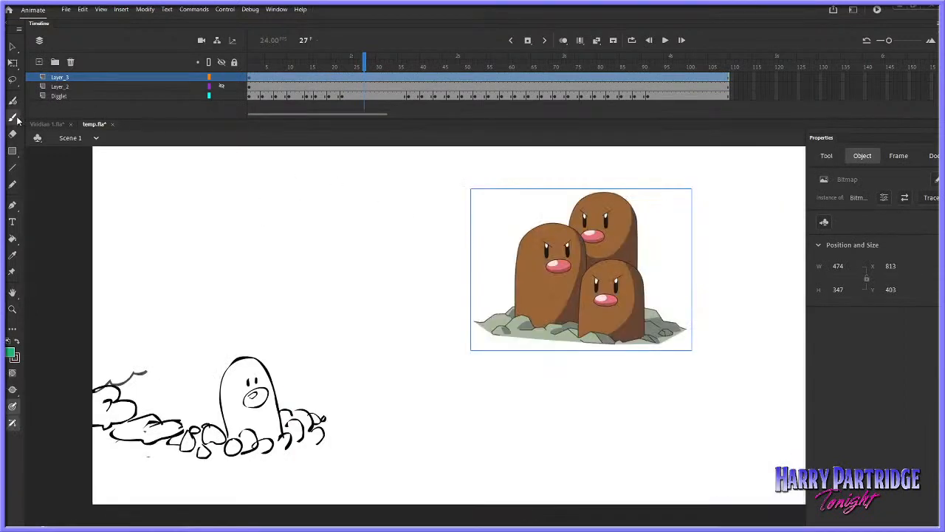
click(329, 62)
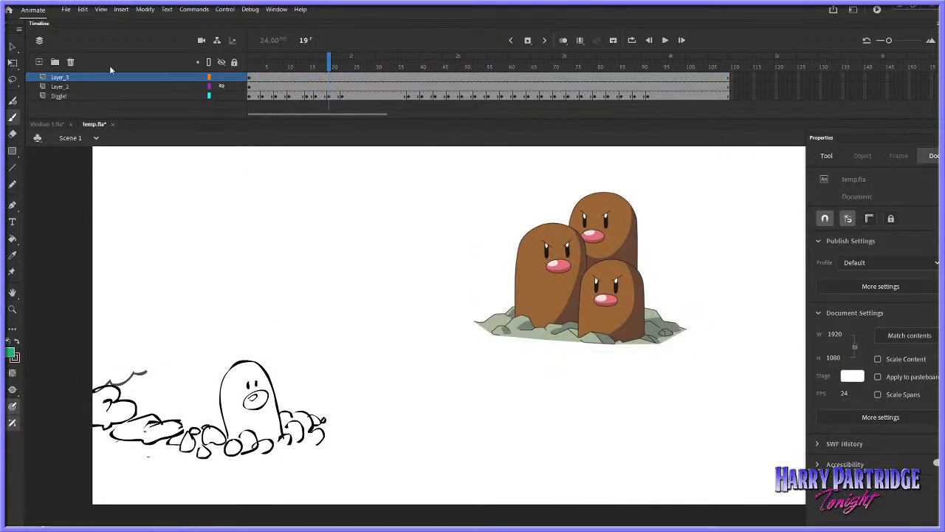
click(39, 62)
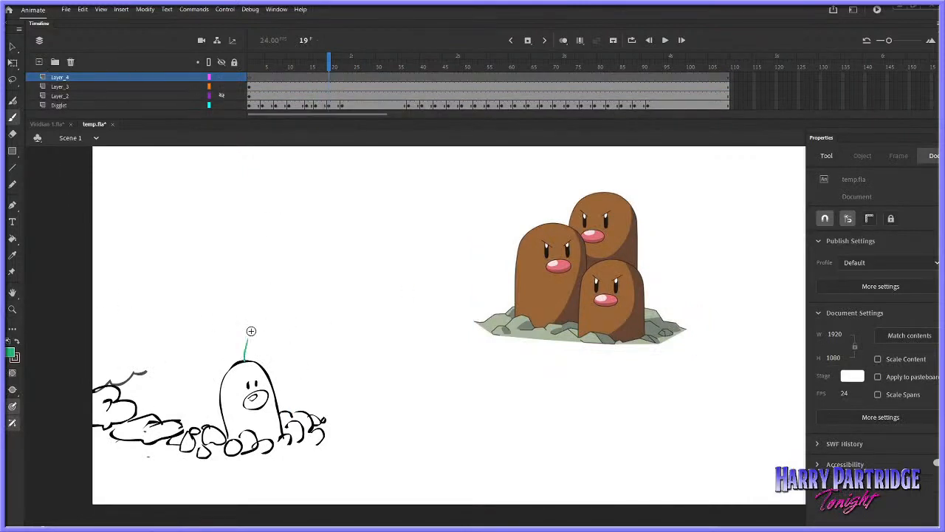
key(b)
click(12, 355)
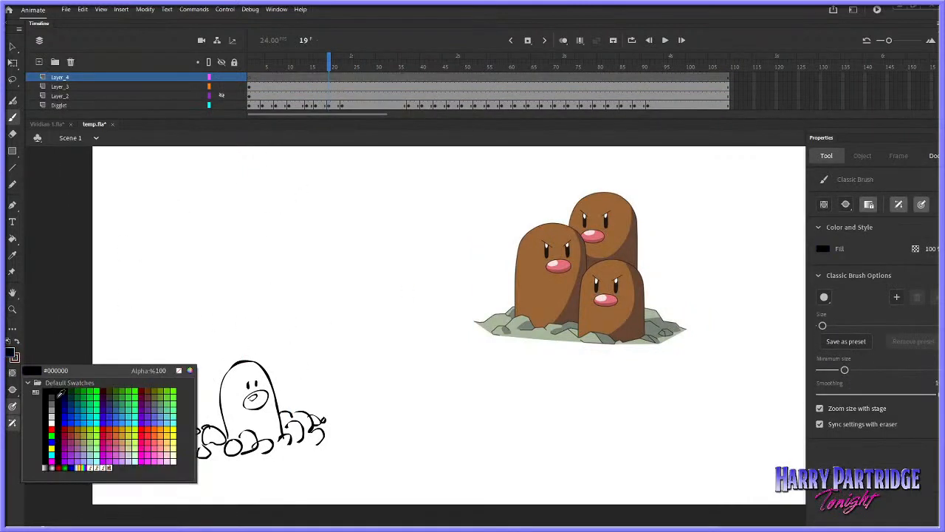
click(60, 391)
mouse_move(248, 355)
mouse_down()
mouse_move(237, 345)
mouse_move(247, 317)
mouse_move(277, 300)
mouse_move(303, 310)
mouse_move(308, 348)
mouse_up()
key(ctrl+z)
key(ctrl+z)
mouse_move(238, 321)
mouse_down()
mouse_move(304, 300)
mouse_move(341, 415)
mouse_move(326, 421)
mouse_move(373, 415)
mouse_up()
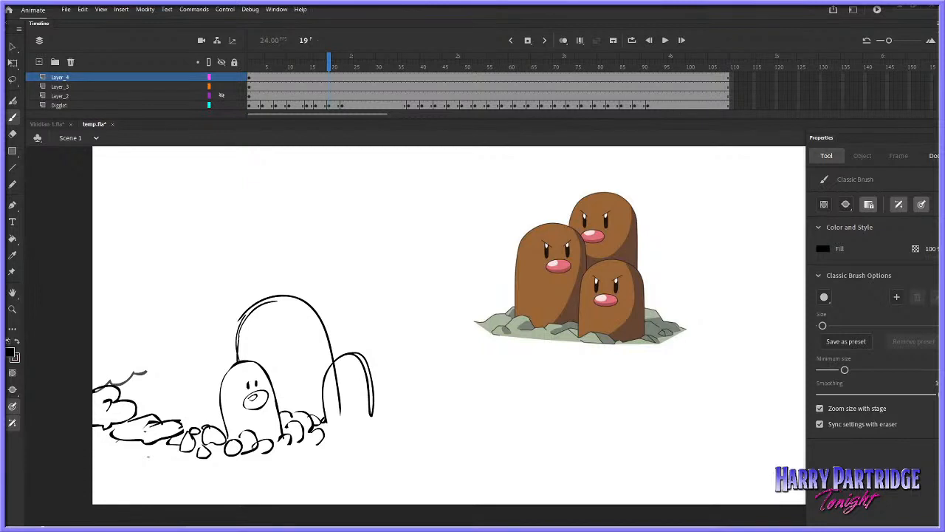
click(330, 78)
key(Delete)
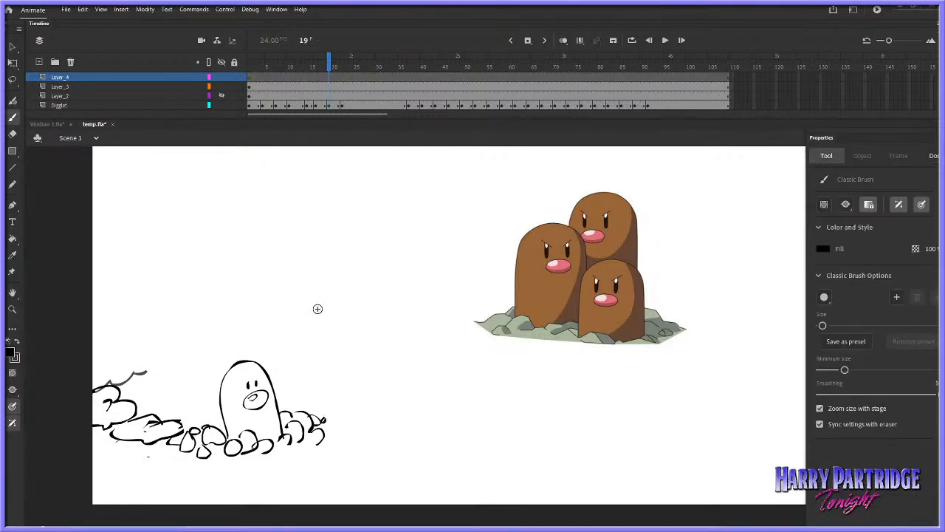
Sketch two rough arched mole bodies on Layer_4, a taller one behind the existing mole and a shorter one beside it
mouse_move(245, 356)
mouse_down()
mouse_move(255, 325)
mouse_move(285, 322)
mouse_move(275, 323)
mouse_move(297, 334)
mouse_move(311, 415)
mouse_move(324, 365)
mouse_move(347, 369)
mouse_move(356, 428)
mouse_move(347, 445)
mouse_up()
key(ctrl+z)
drag(351, 379, 353, 420)
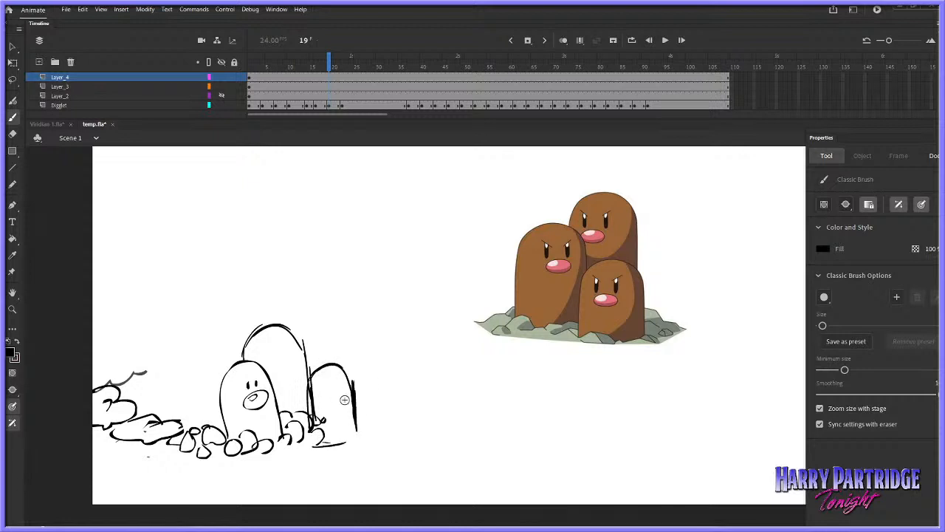
drag(295, 326, 362, 427)
mouse_move(357, 380)
mouse_down()
mouse_move(308, 375)
mouse_move(359, 394)
mouse_up()
drag(307, 379, 361, 369)
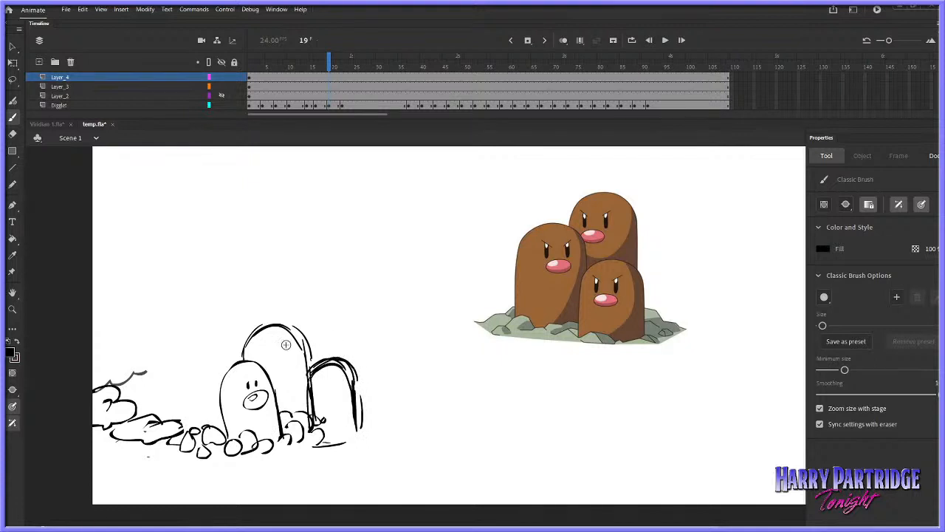
mouse_move(219, 332)
mouse_down()
mouse_move(222, 363)
mouse_move(367, 349)
mouse_up()
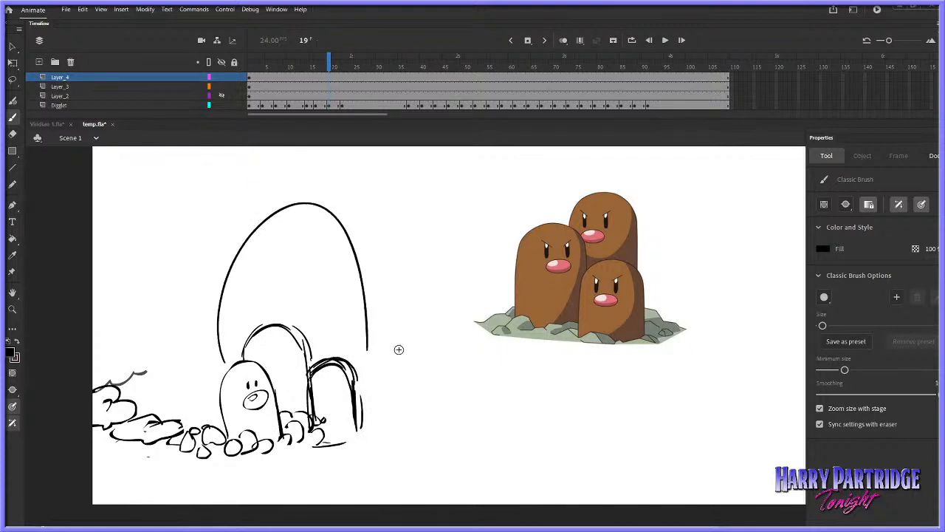
key(ctrl+z)
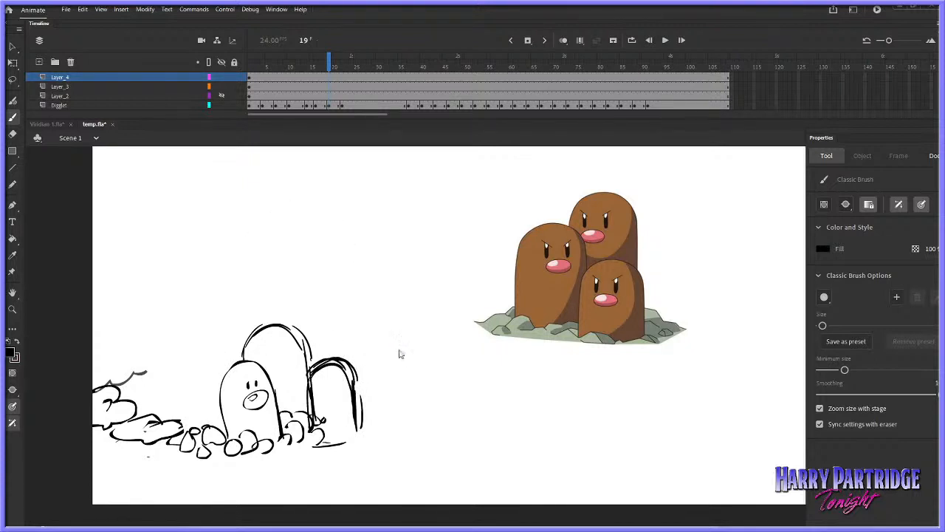
drag(354, 420, 359, 440)
click(333, 82)
click(12, 308)
drag(147, 219, 700, 477)
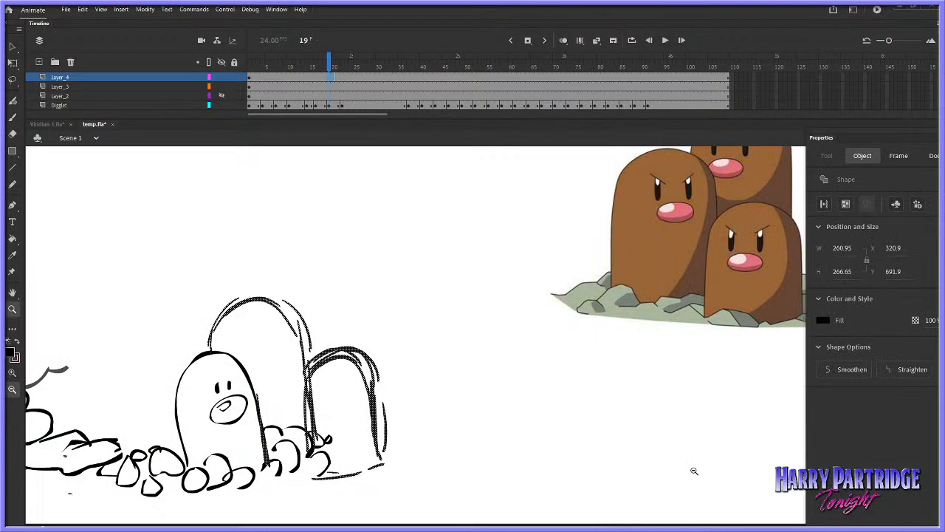
click(13, 117)
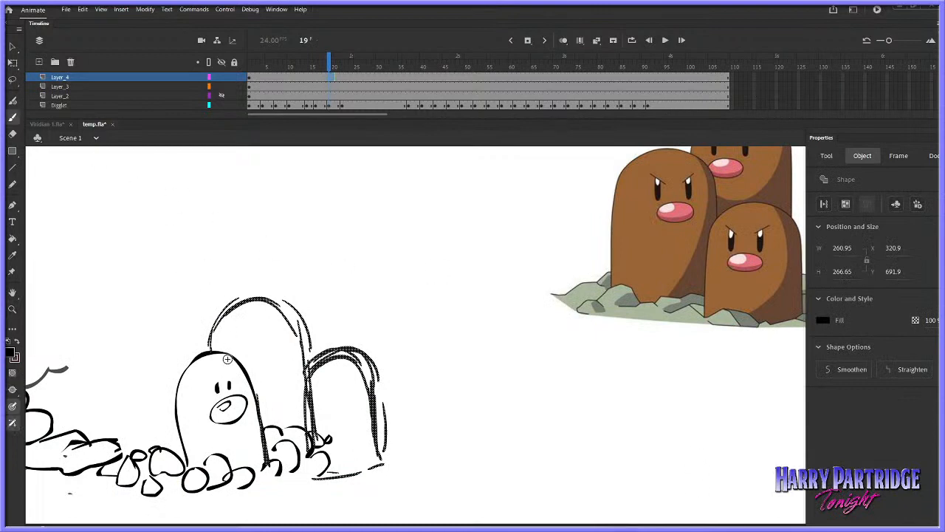
drag(211, 381, 234, 375)
key(ctrl+z)
key(ctrl+z)
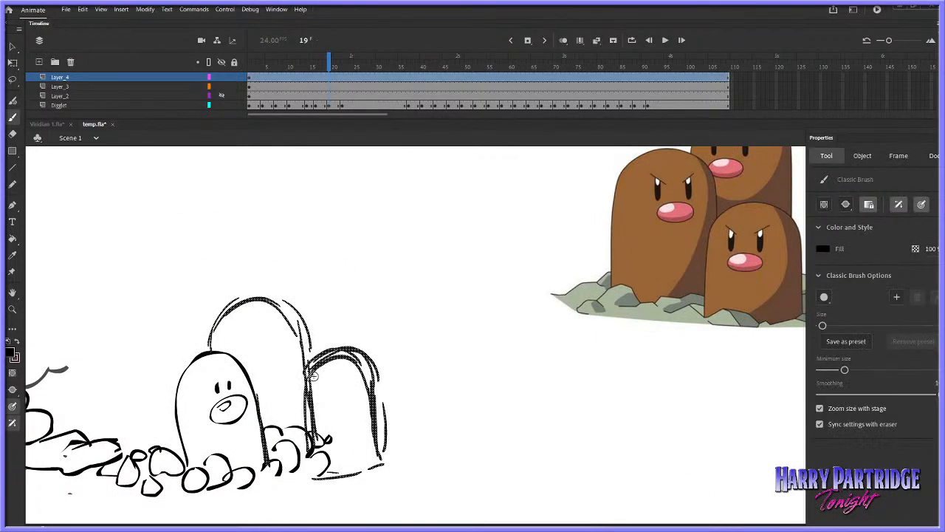
Play the animation from frame 1 to review the mole's emergence against the two new arches
click(253, 65)
key(Return)
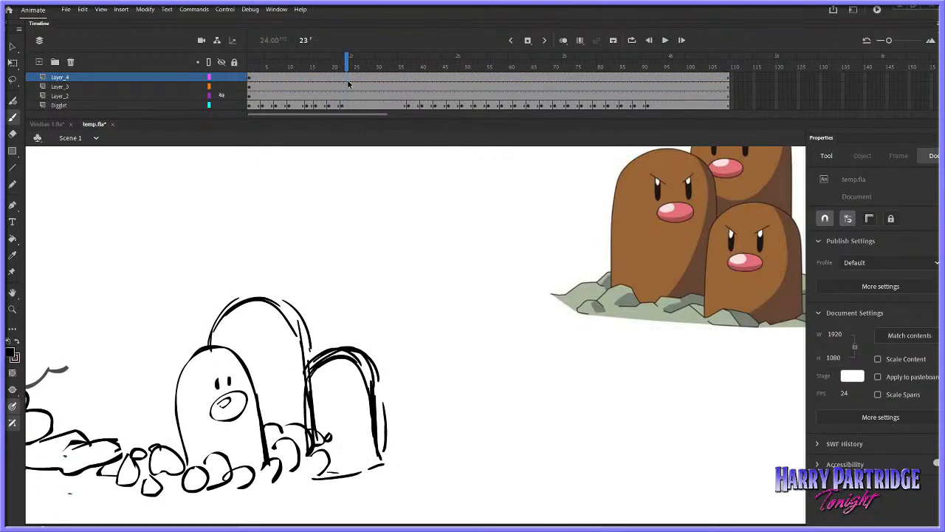
click(345, 77)
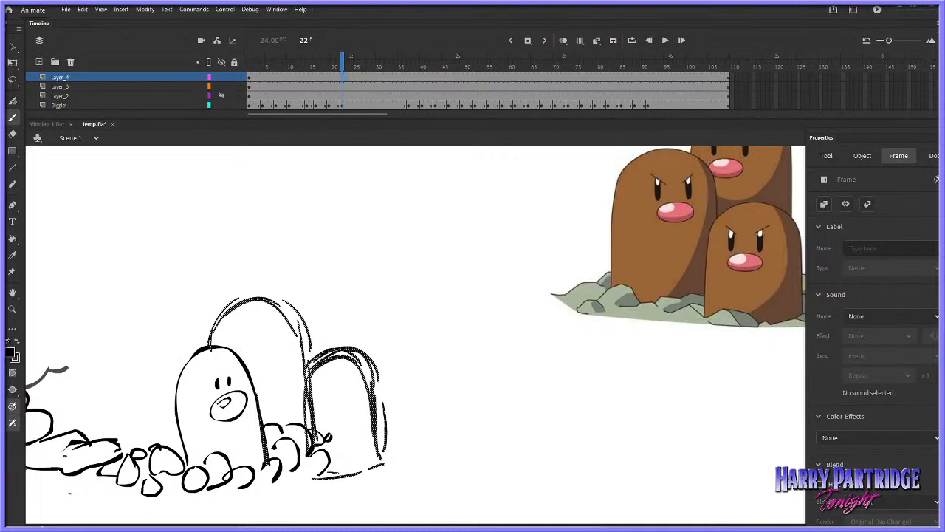
click(251, 68)
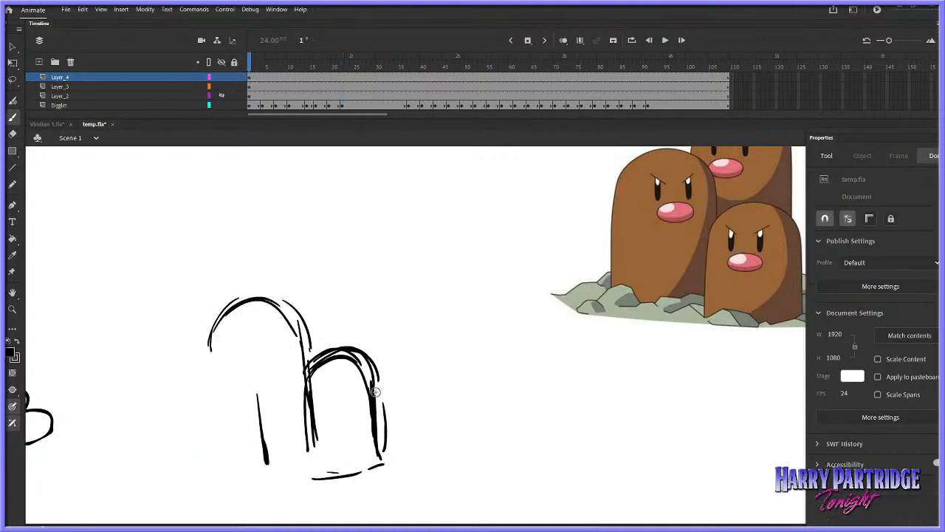
key(Return)
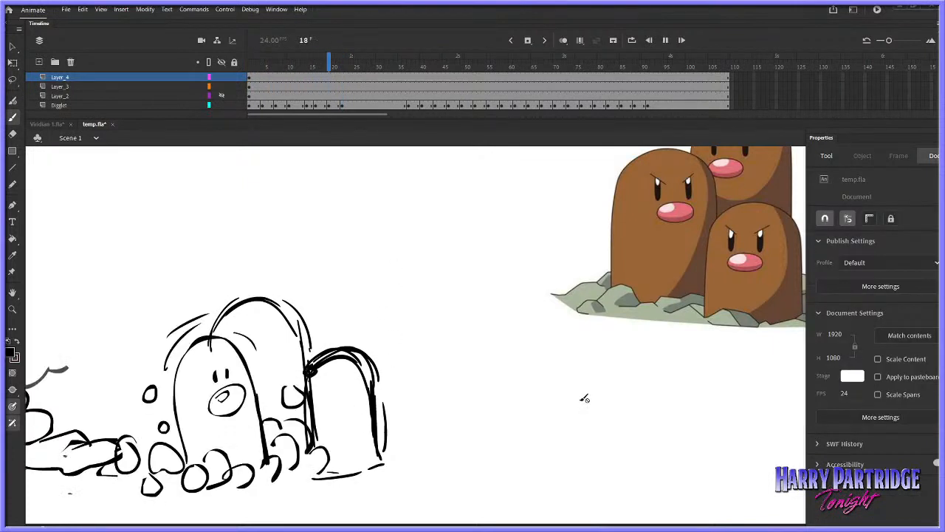
key(Return)
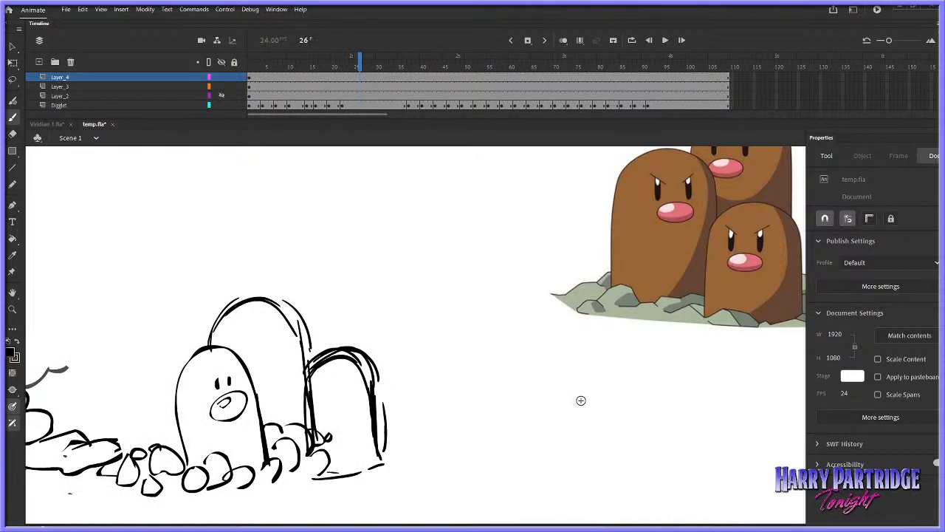
Go to frame 21 and recolour the arch sketch on Layer_4 light grey
click(340, 104)
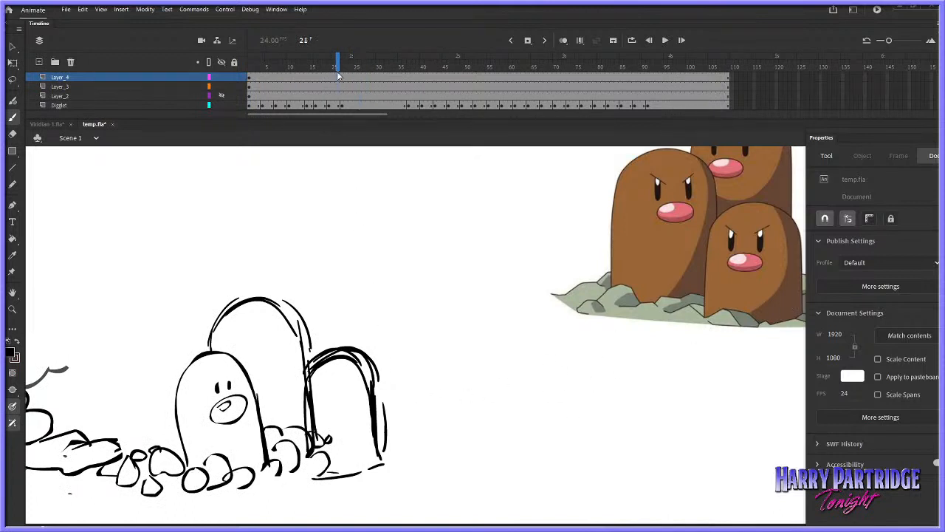
click(14, 358)
click(189, 387)
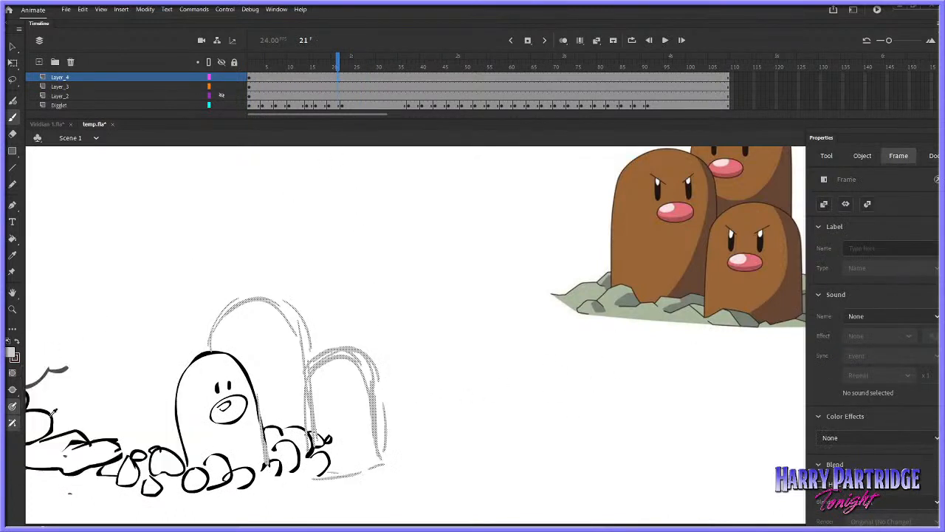
Display the Digglet layer as outlines and set its outline colour to light grey
click(333, 86)
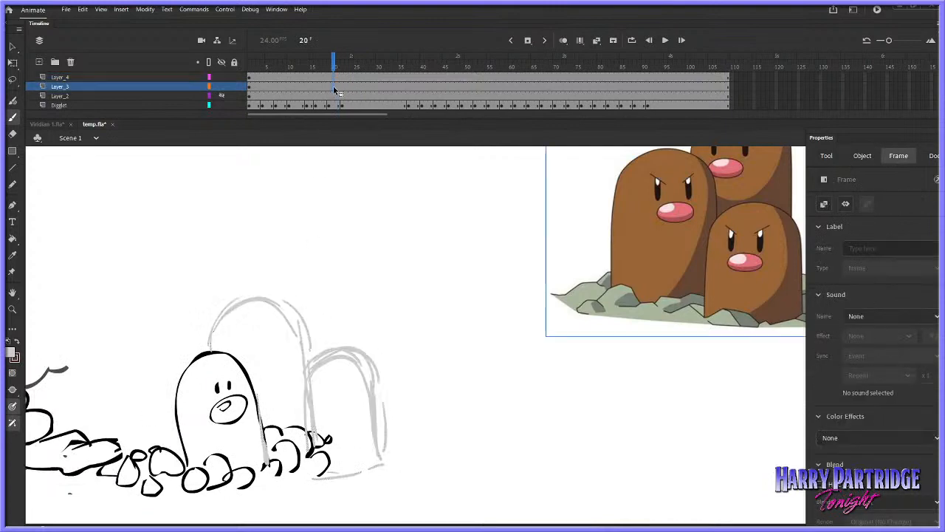
click(209, 87)
click(209, 87)
click(210, 105)
click(209, 105)
double_click(210, 105)
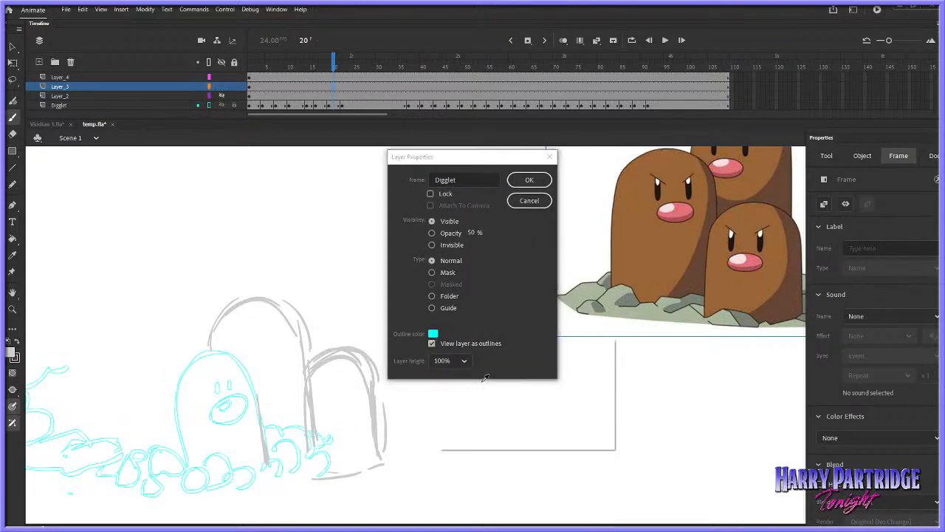
click(433, 333)
click(472, 386)
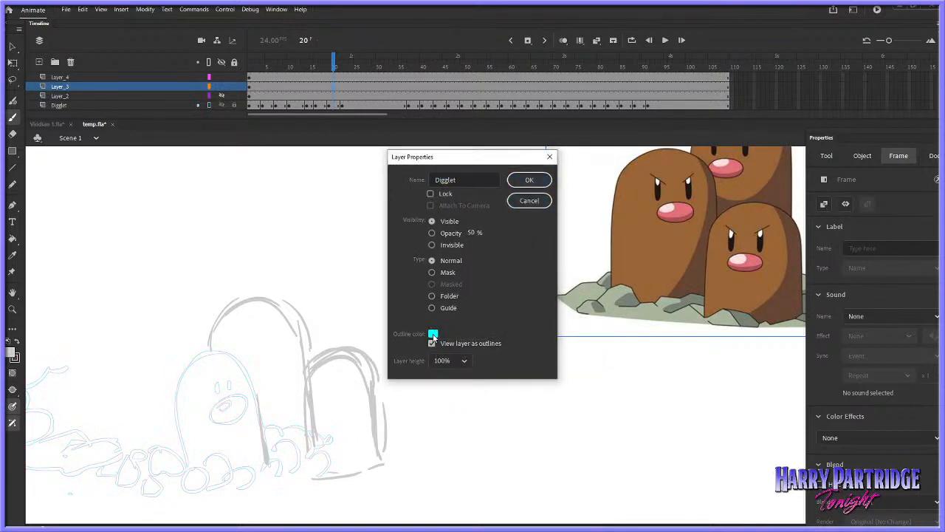
click(433, 333)
click(473, 387)
click(531, 180)
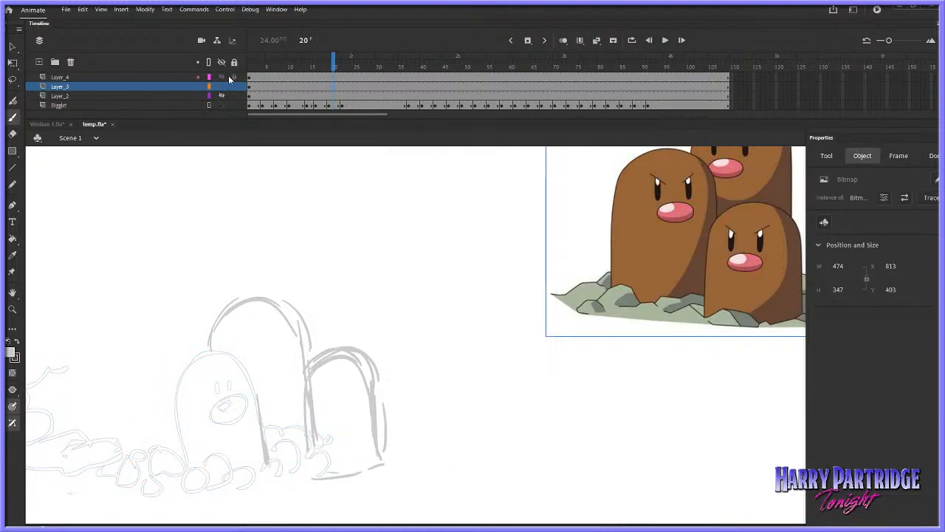
Add a new layer above Layer_4, go to frame 22 and set the Classic Brush fill to black
click(39, 62)
click(246, 68)
mouse_move(159, 87)
mouse_down()
mouse_move(222, 73)
mouse_move(343, 70)
mouse_up()
key(Return)
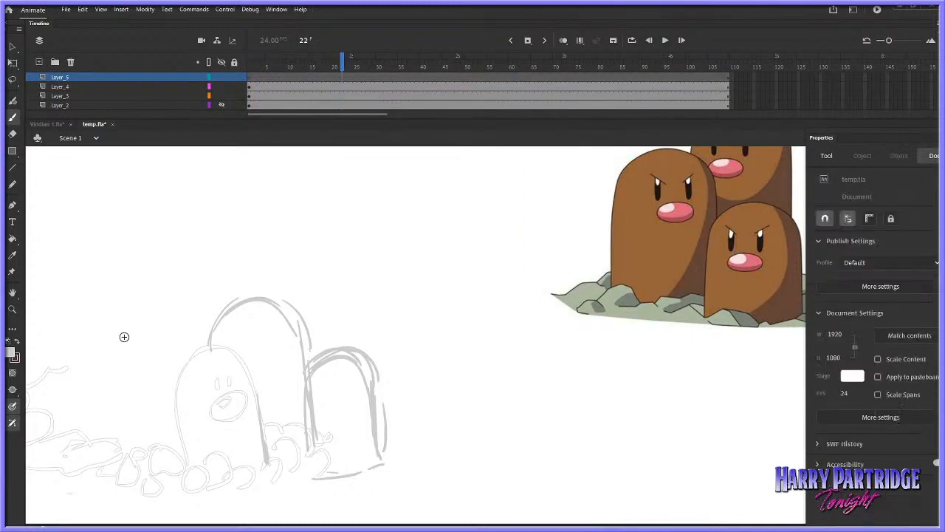
click(12, 353)
click(48, 389)
drag(324, 252, 337, 316)
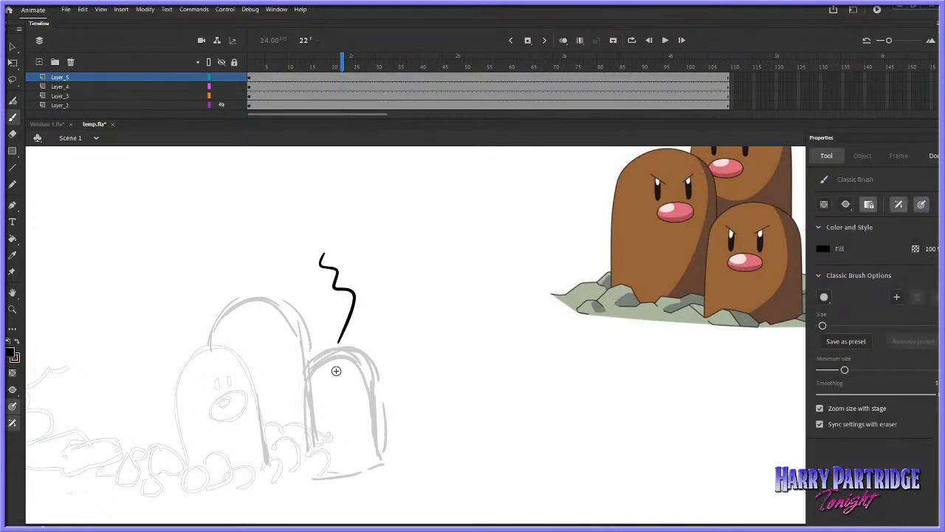
key(ctrl+z)
key(ctrl+z)
Undock the brush properties so all their values are accessible and set the Classic Brush size to 3
click(277, 8)
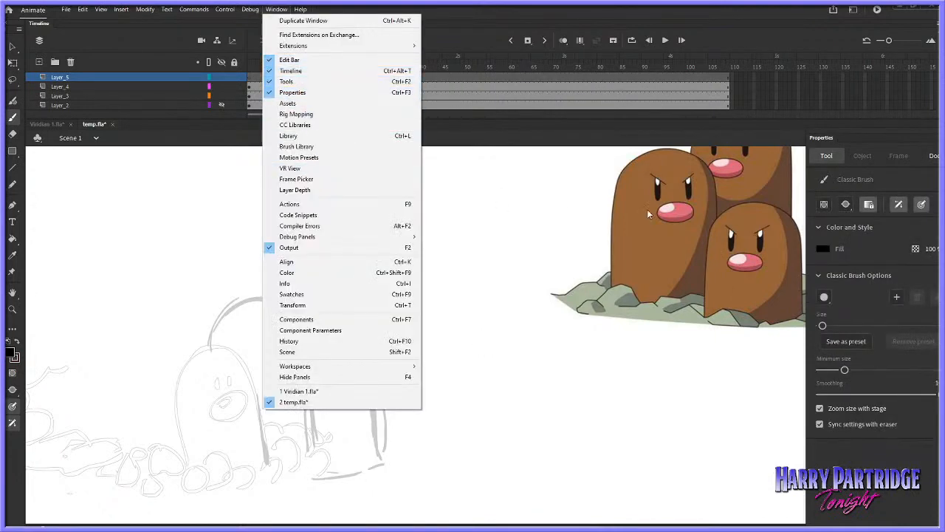
click(868, 131)
drag(868, 131, 833, 129)
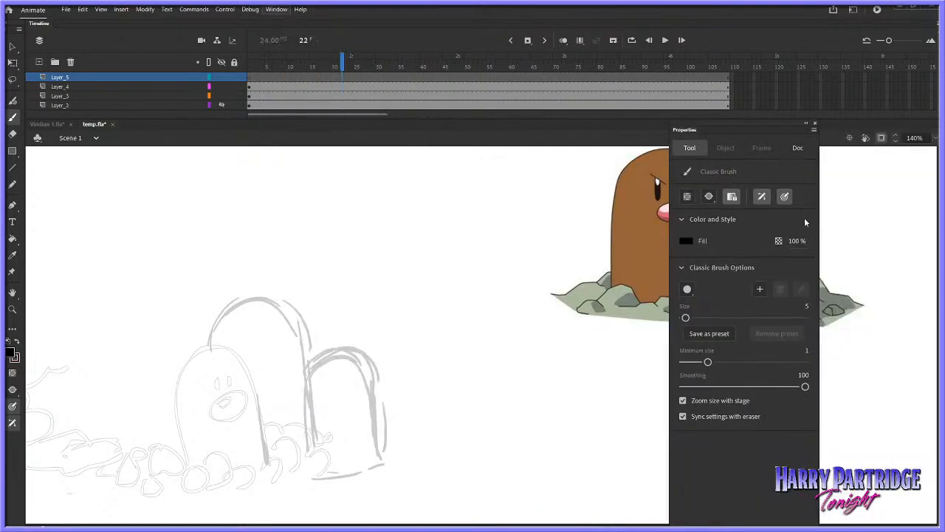
click(806, 308)
text(4)
mouse_move(287, 301)
mouse_down()
mouse_move(310, 368)
mouse_move(290, 421)
mouse_up()
key(ctrl+z)
click(806, 306)
text(3)
key(Return)
Ink the front mole's arched body outline in black on Layer_5, keeping the three-headed reference image unobstructed
mouse_move(184, 460)
mouse_down()
mouse_move(175, 400)
mouse_move(188, 357)
mouse_move(229, 345)
mouse_up()
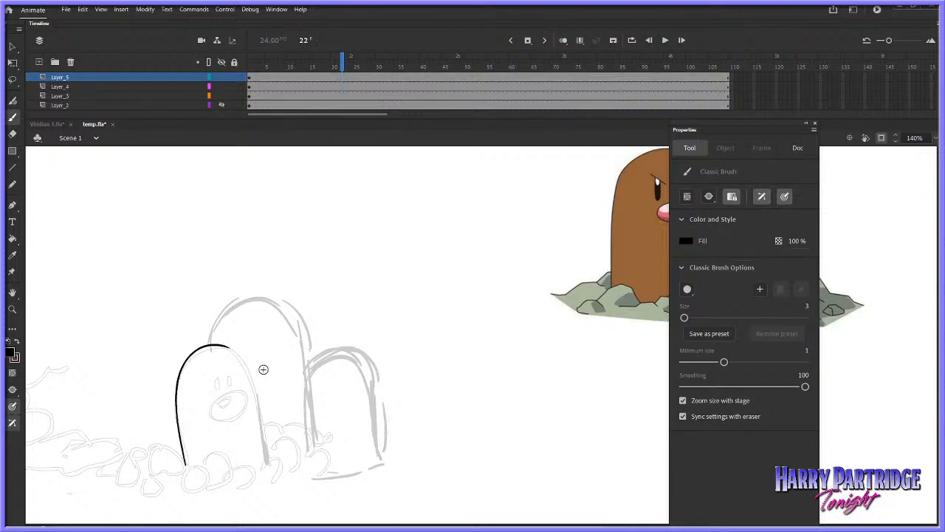
key(ctrl+z)
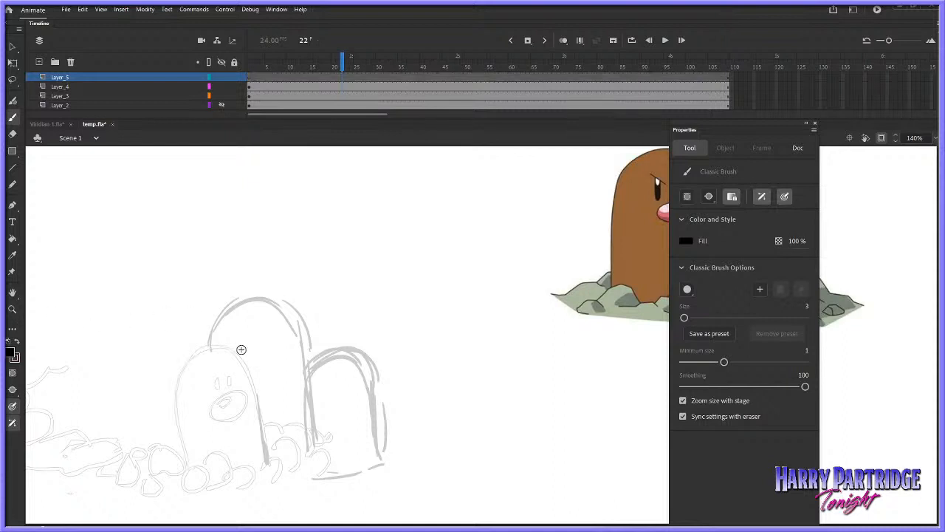
drag(809, 125, 913, 152)
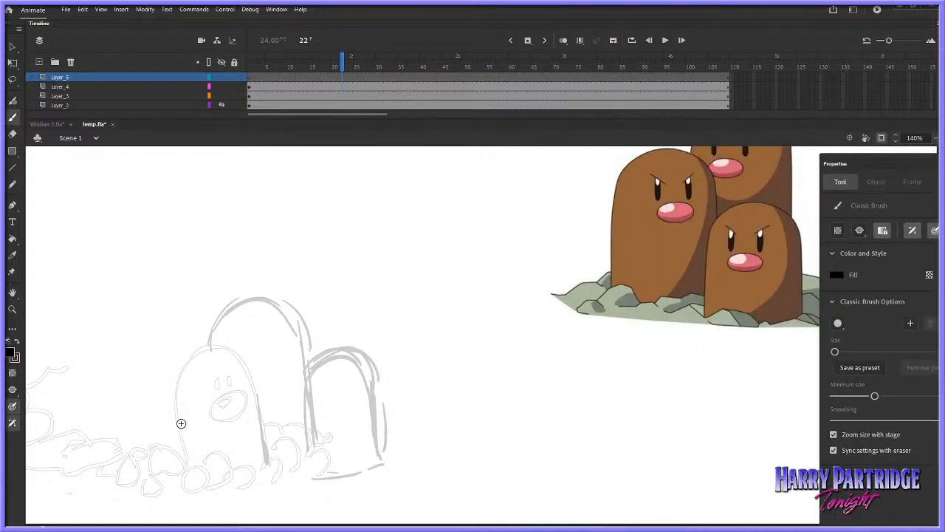
mouse_move(184, 465)
mouse_down()
mouse_move(174, 382)
mouse_move(197, 349)
mouse_move(242, 361)
mouse_up()
key(ctrl+z)
key(ctrl+z)
drag(184, 462, 177, 377)
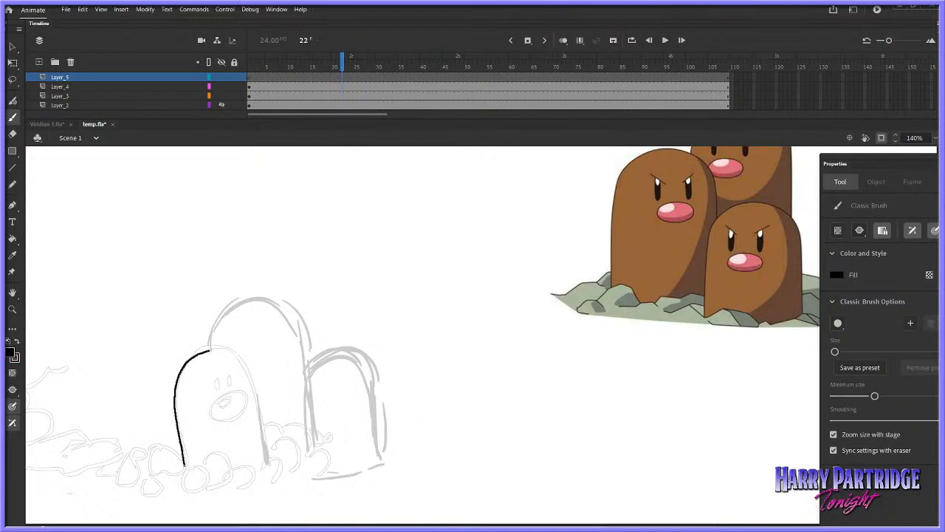
mouse_move(240, 355)
mouse_down()
mouse_move(258, 387)
mouse_move(273, 480)
mouse_up()
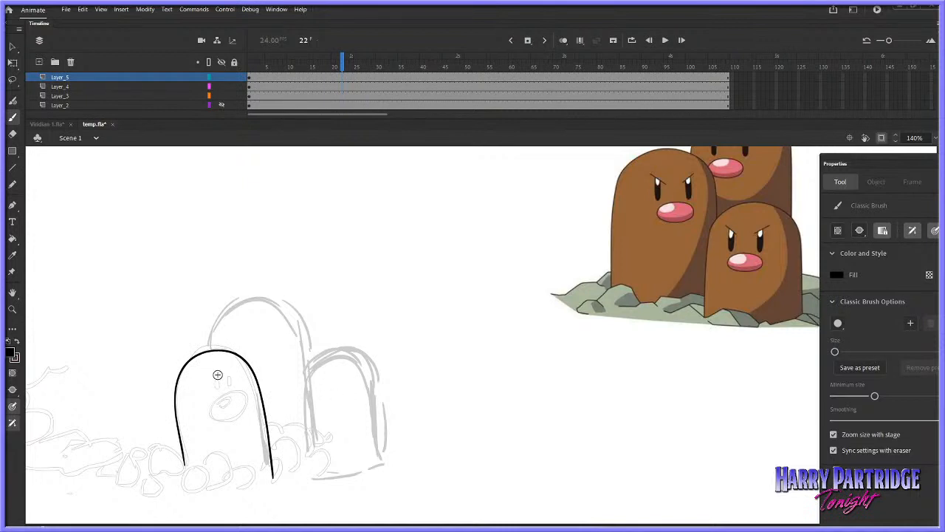
Draw angled angry brows, narrow eyes and an oval nose on the front mole, redrawing the nose outline cleanly
mouse_move(202, 375)
mouse_down()
mouse_move(221, 381)
mouse_move(236, 367)
mouse_up()
key(ctrl+z)
drag(234, 369, 228, 378)
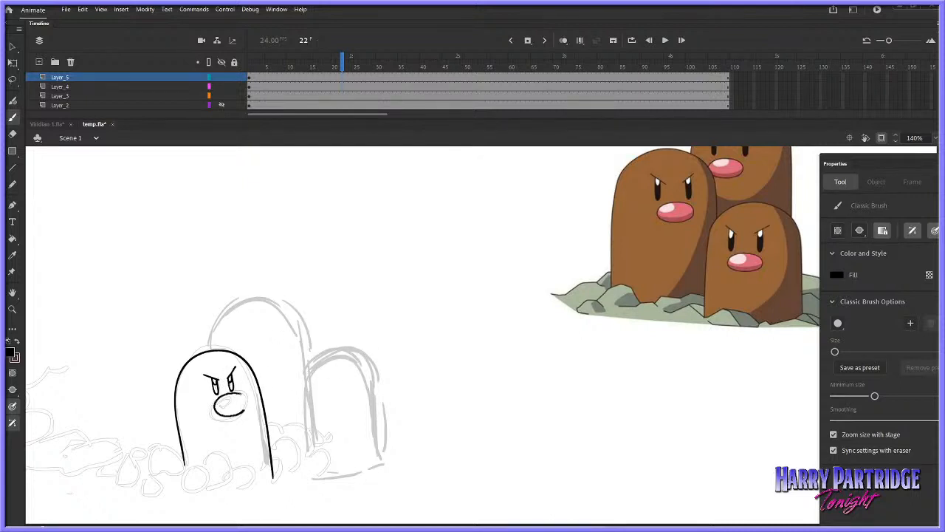
drag(229, 393, 237, 392)
click(12, 310)
drag(470, 508, 193, 313)
key(b)
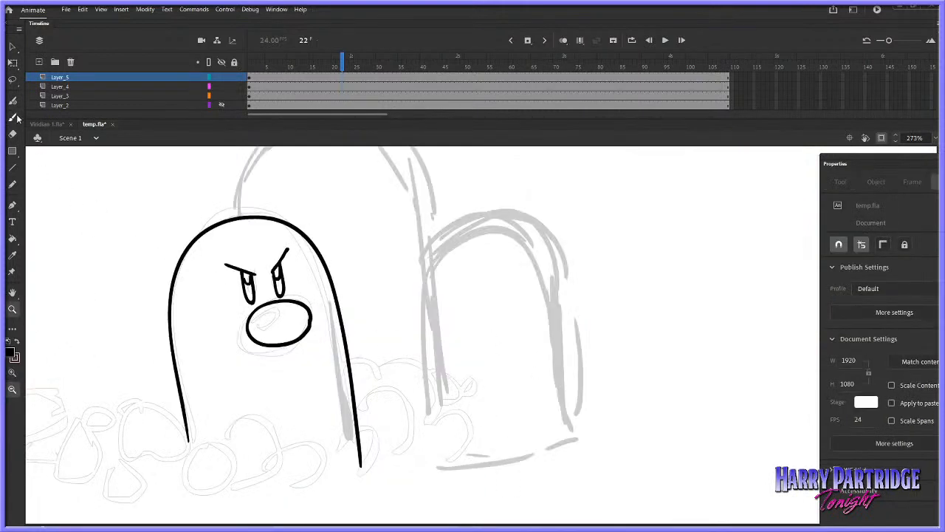
key(ctrl+z)
mouse_move(298, 301)
mouse_down()
mouse_move(248, 315)
mouse_move(255, 338)
mouse_move(281, 342)
mouse_move(306, 327)
mouse_move(296, 303)
mouse_up()
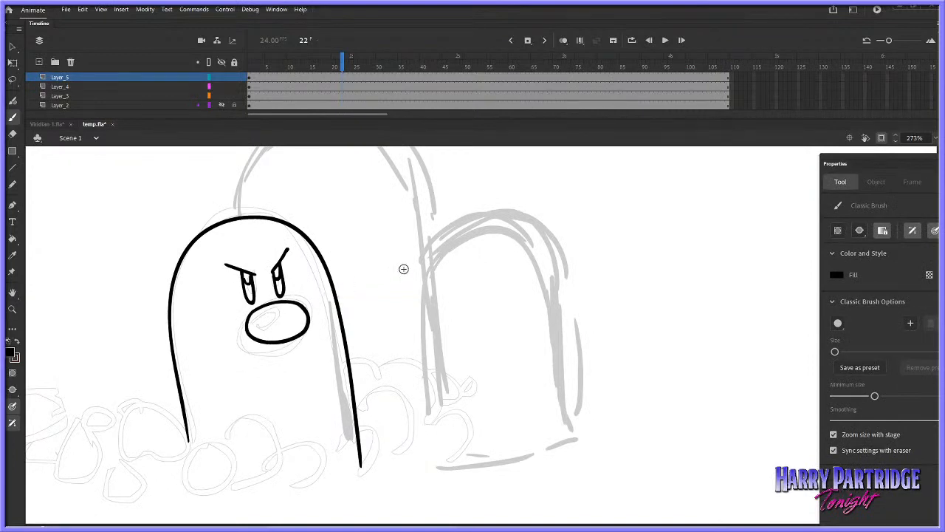
Apply the Straighten shape command to the front mole's oval nose outline
key(z)
alt+click(465, 345)
alt+click(488, 346)
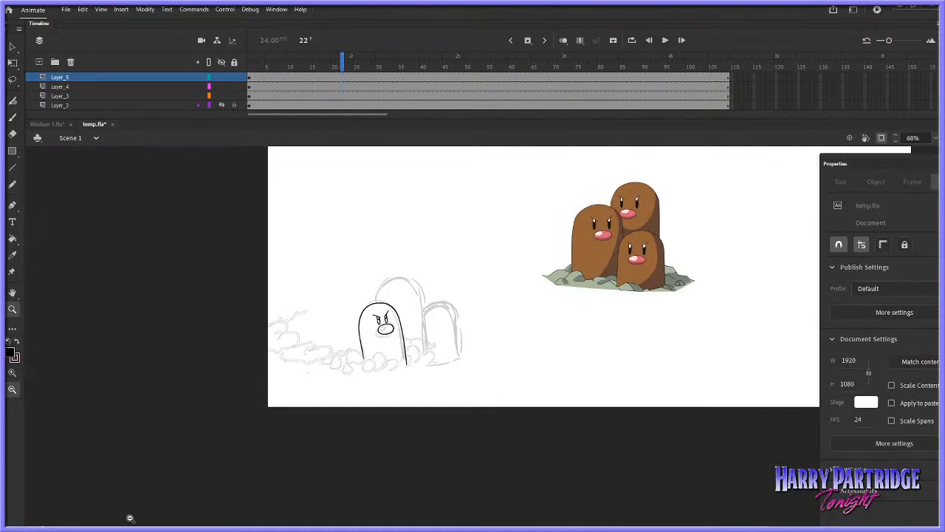
mouse_move(379, 249)
mouse_down()
mouse_move(523, 386)
mouse_move(514, 382)
mouse_up()
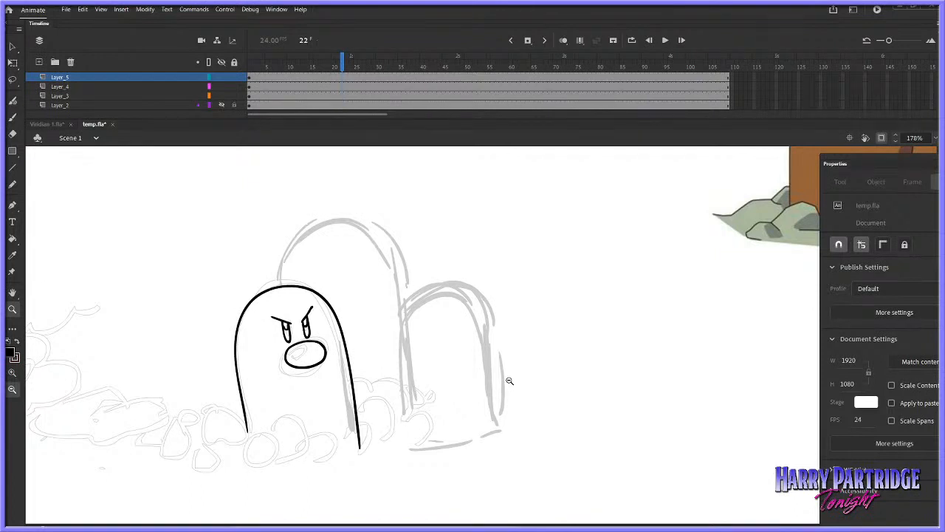
key(v)
click(323, 345)
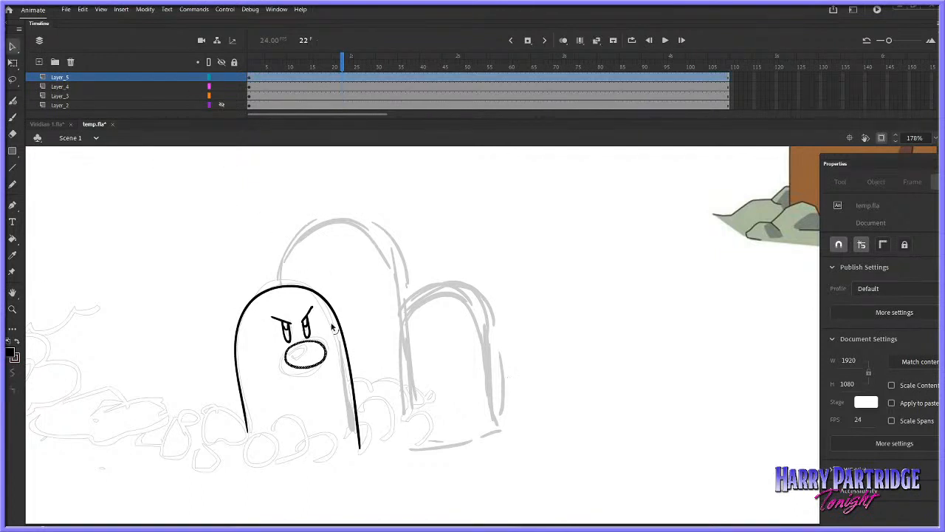
click(145, 9)
mouse_move(180, 103)
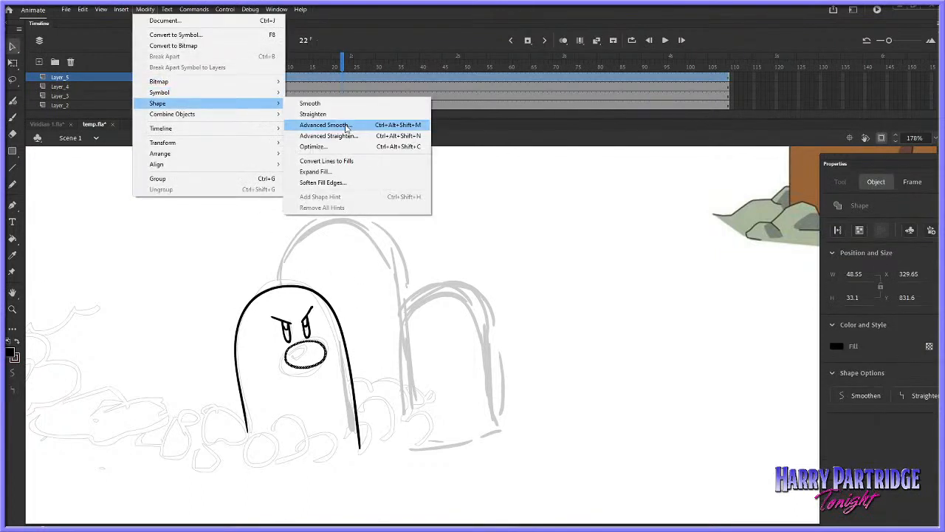
click(348, 114)
click(362, 186)
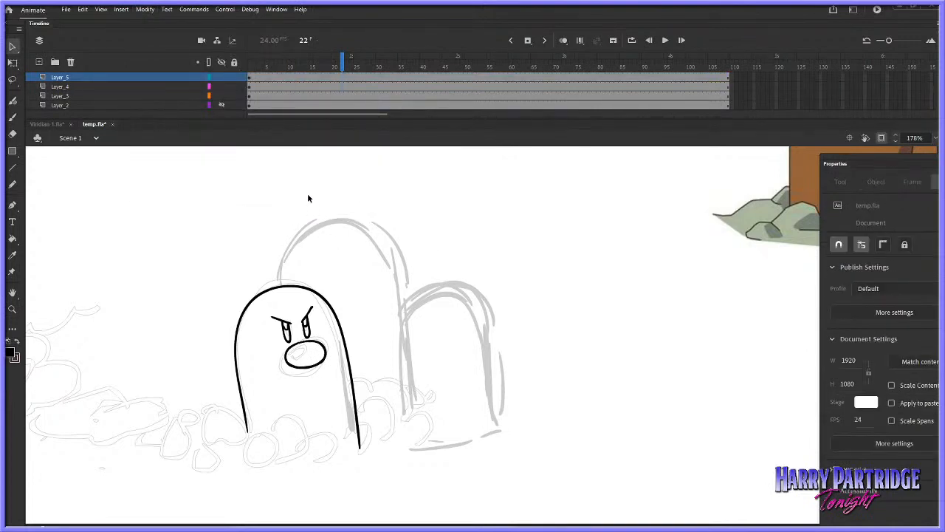
Check the three-headed reference image and ink the shorter neighbouring mole's arched body outline over its grey sketch
key(e)
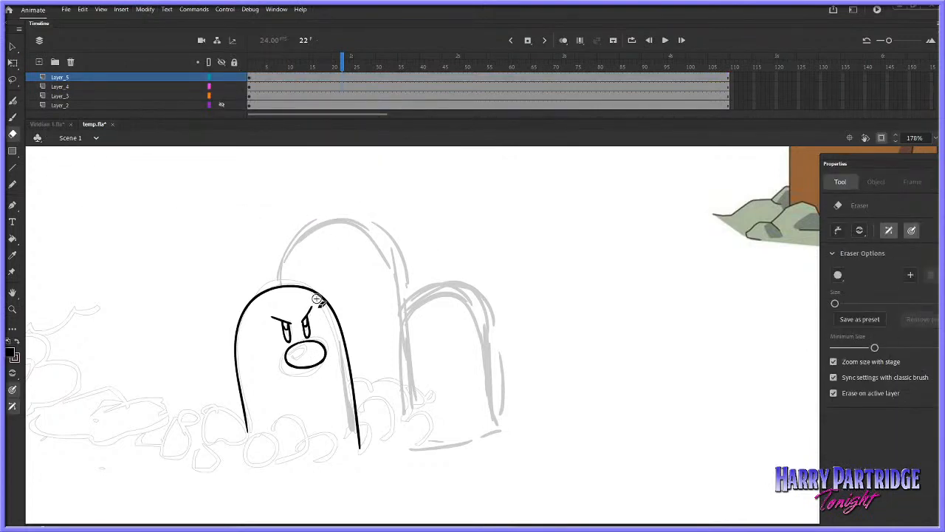
key(h)
mouse_move(562, 317)
mouse_down()
mouse_move(435, 367)
mouse_move(434, 252)
mouse_up()
drag(208, 391, 426, 353)
drag(534, 247, 347, 427)
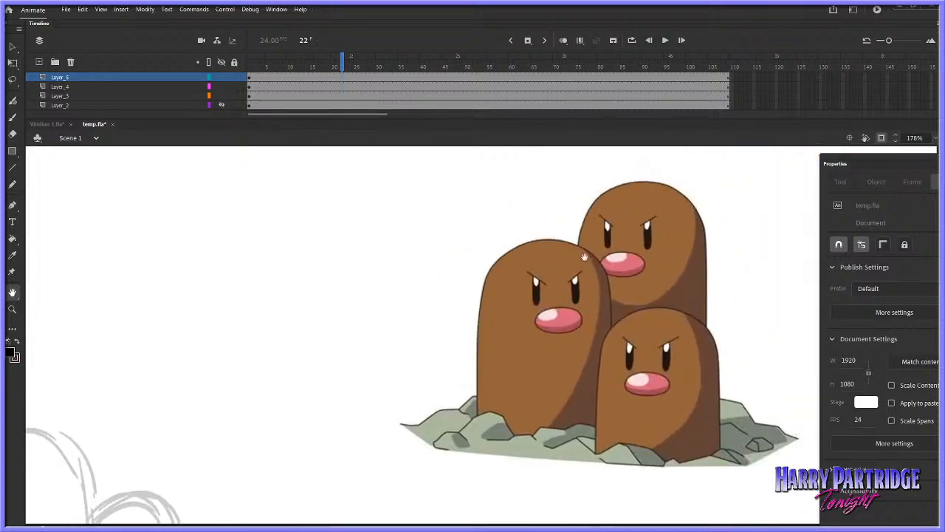
mouse_move(220, 418)
mouse_down()
mouse_move(499, 200)
mouse_move(458, 241)
mouse_up()
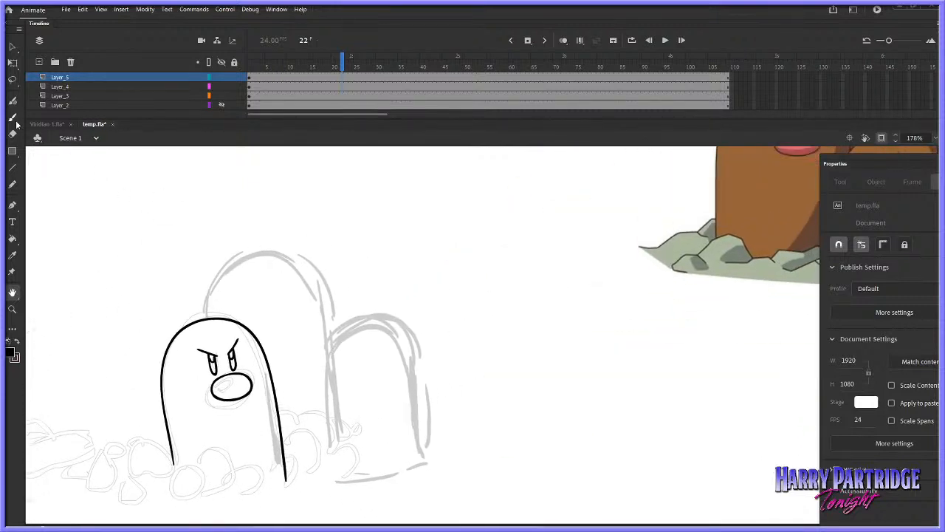
key(b)
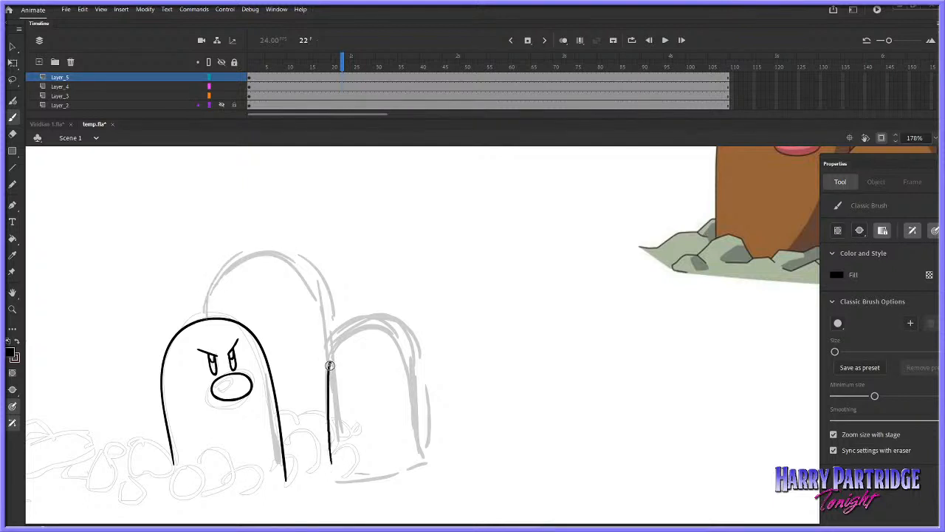
mouse_move(332, 458)
mouse_down()
mouse_move(324, 356)
mouse_move(336, 331)
mouse_move(365, 318)
mouse_move(404, 332)
mouse_up()
key(ctrl+z)
mouse_move(326, 462)
mouse_down()
mouse_move(324, 343)
mouse_move(343, 318)
mouse_move(376, 311)
mouse_move(401, 318)
mouse_move(426, 385)
mouse_up()
key(ctrl+z)
mouse_move(325, 456)
mouse_down()
mouse_move(323, 347)
mouse_move(369, 320)
mouse_move(410, 340)
mouse_move(420, 365)
mouse_move(425, 469)
mouse_up()
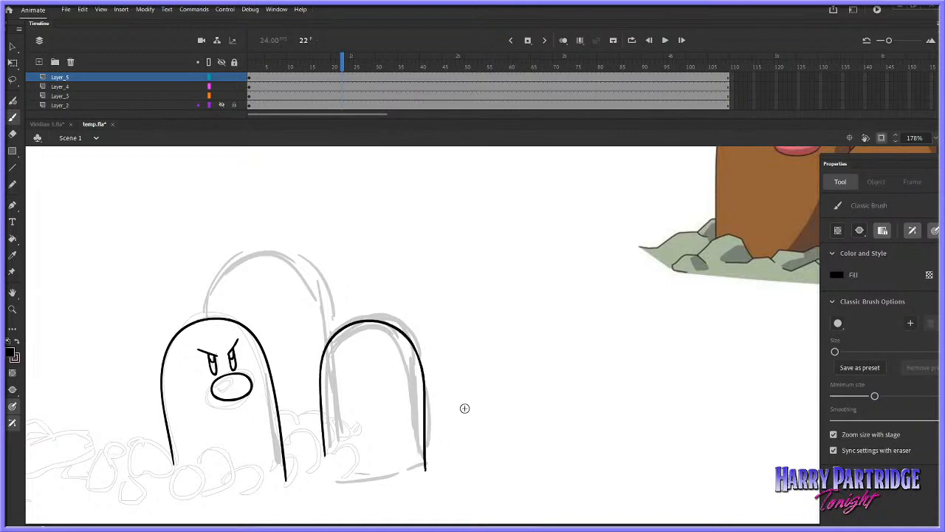
Adjust the shorter mole's body outline with Free Transform so its two lower ends sit more level
right_click(423, 365)
mouse_move(448, 267)
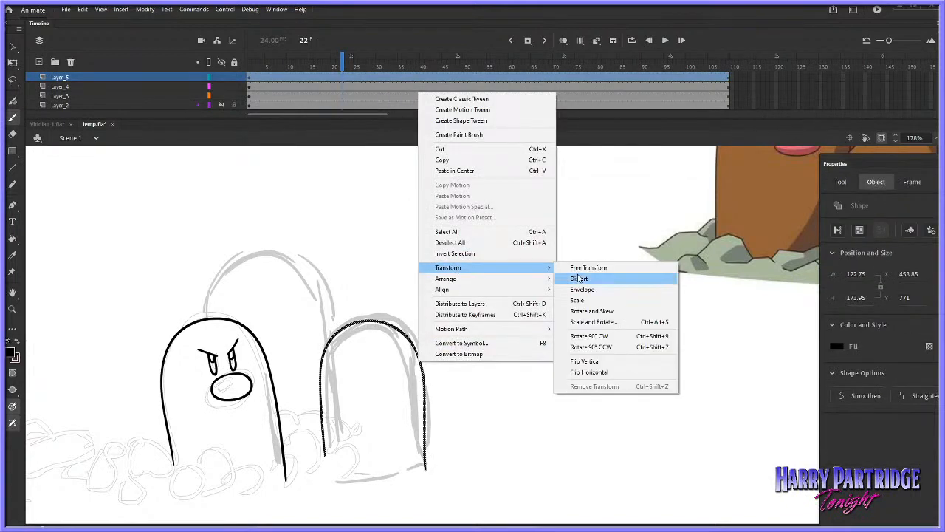
click(580, 267)
click(443, 329)
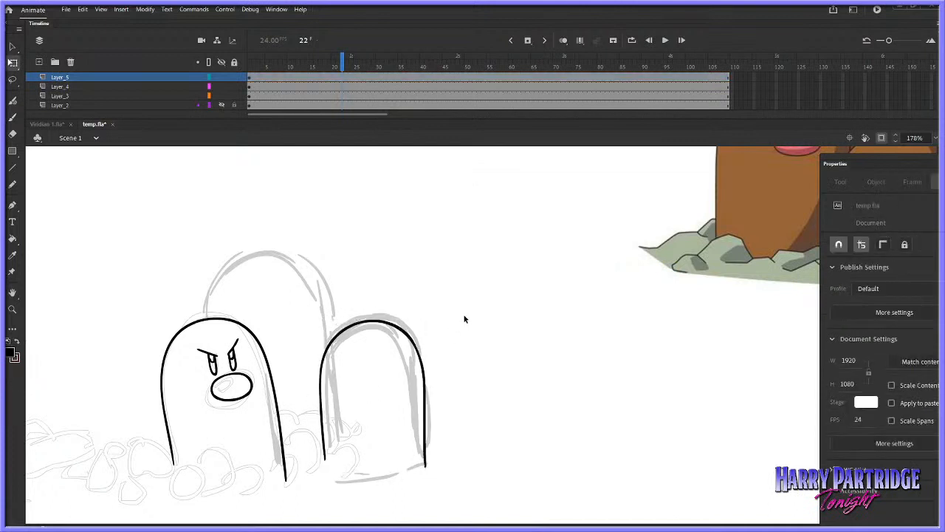
Draw angry brows, narrow eyes and an oval nose on the shorter mole
key(b)
mouse_move(352, 350)
mouse_down()
mouse_move(390, 345)
mouse_move(363, 373)
mouse_move(380, 389)
mouse_up()
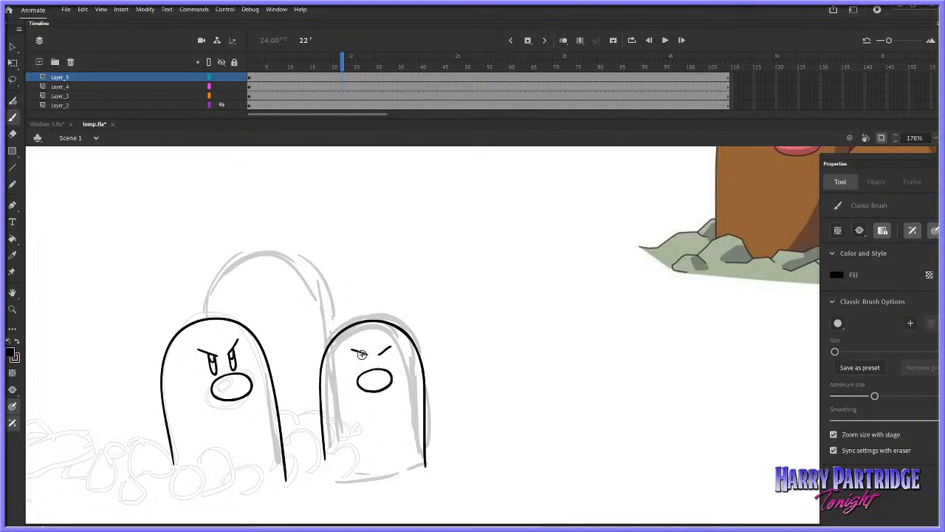
mouse_move(358, 353)
mouse_down()
mouse_move(360, 367)
mouse_move(366, 352)
mouse_move(381, 365)
mouse_move(386, 353)
mouse_up()
key(ctrl+z)
key(ctrl+z)
Show Layer_2 and view the whole stage to compare the moles with the three cheering figures
click(221, 105)
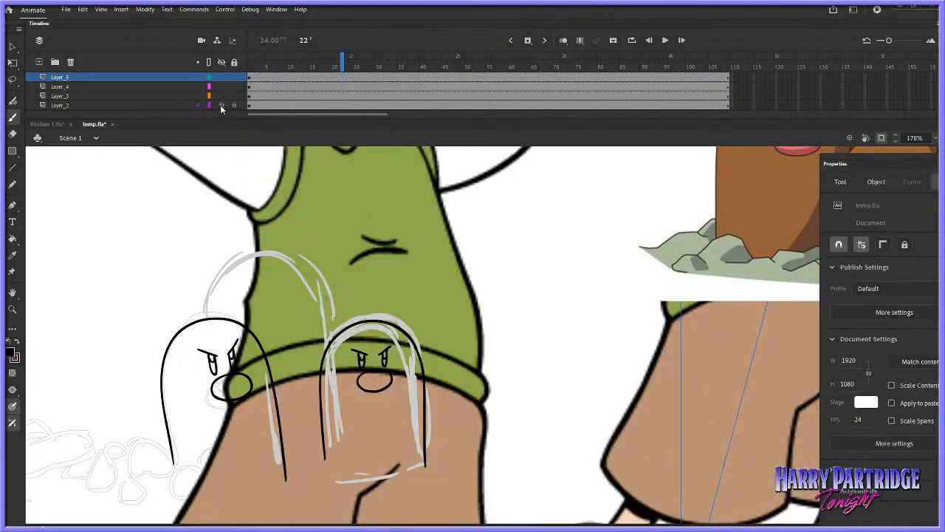
click(12, 310)
click(467, 296)
click(474, 297)
drag(315, 164, 691, 404)
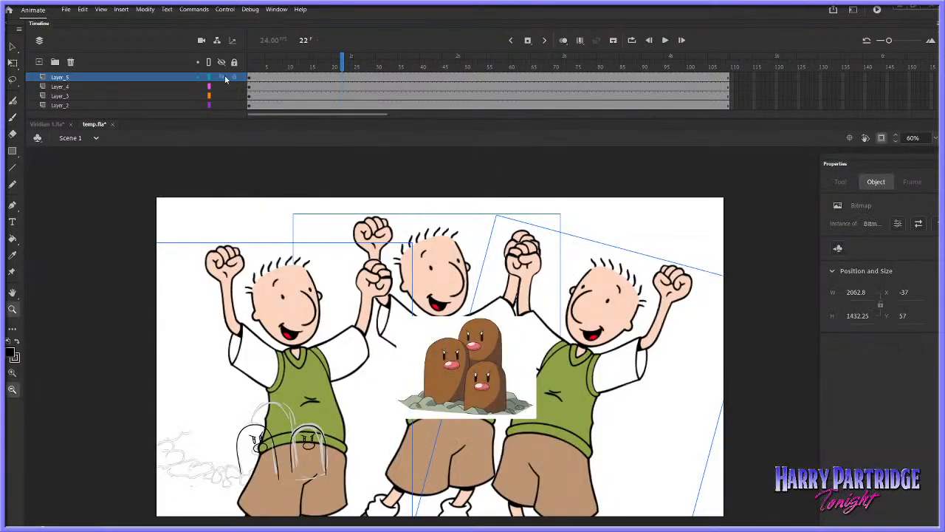
Hide Layer_2 and Layer_3, keep the grey arch sketch shown, and return to frame 22 of Layer_5 with the Classic Brush
drag(221, 87, 224, 105)
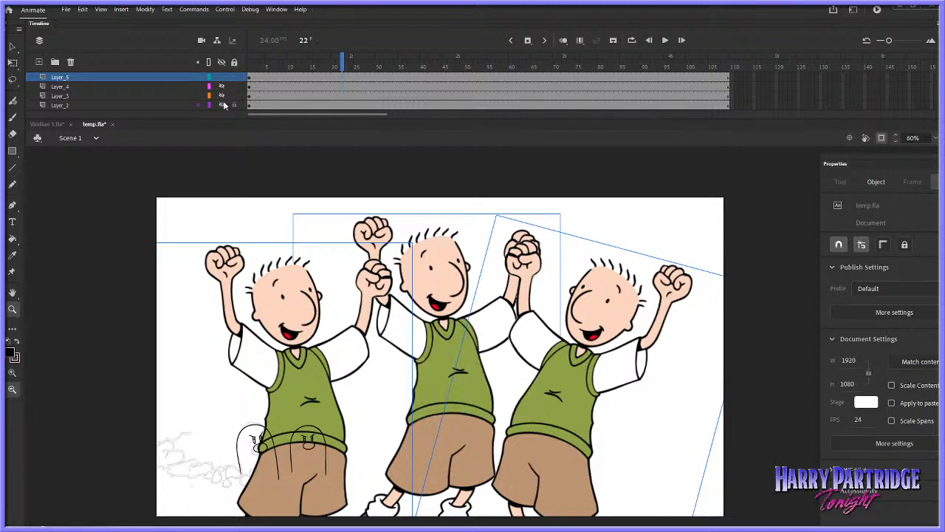
click(221, 86)
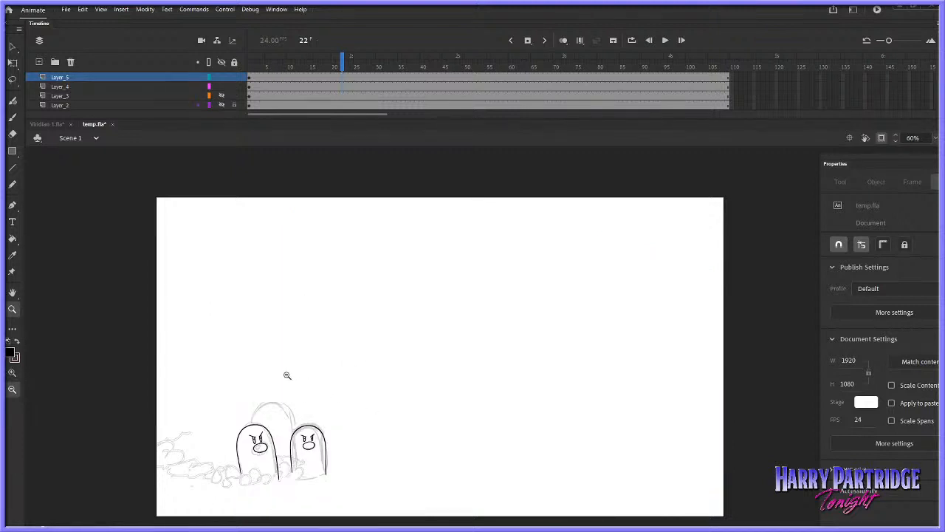
drag(243, 368, 377, 493)
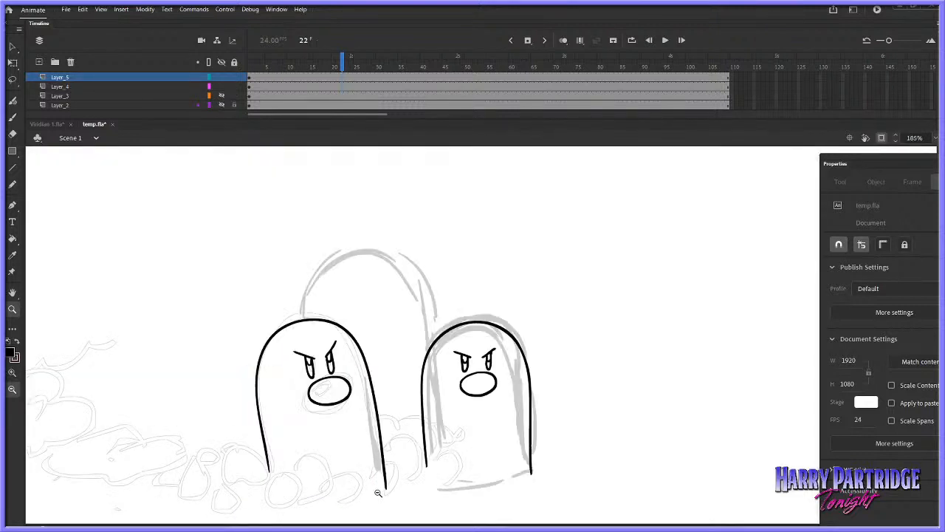
click(343, 77)
key(b)
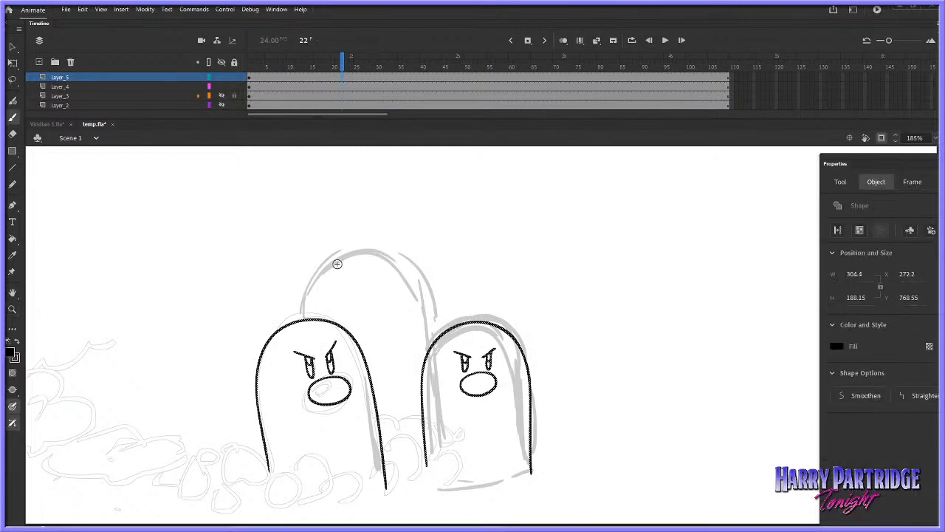
Ink the rear mole's rounded head over the grey arch sketch, running from the taller front mole's head to the shorter mole's head
drag(304, 317, 318, 272)
key(ctrl+z)
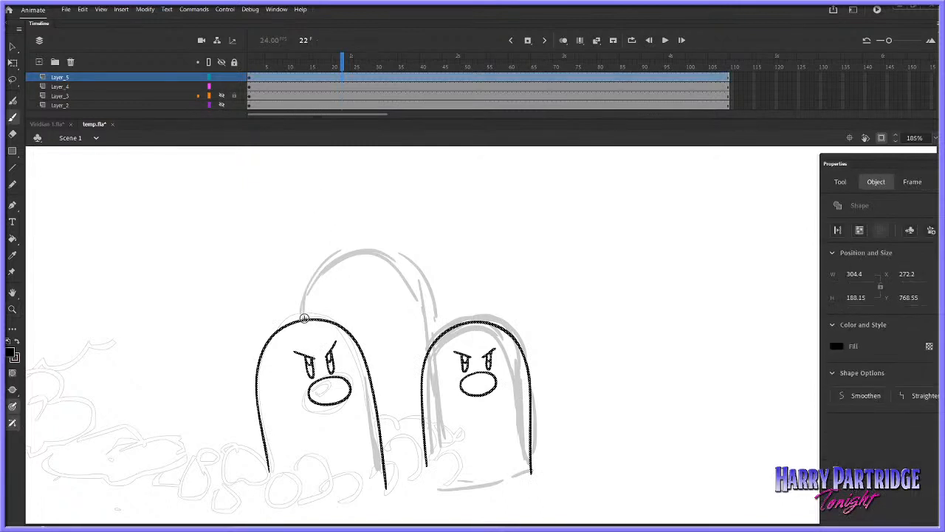
mouse_move(304, 317)
mouse_down()
mouse_move(311, 285)
mouse_move(352, 254)
mouse_move(383, 250)
mouse_move(407, 264)
mouse_move(425, 297)
mouse_up()
key(ctrl+z)
mouse_move(304, 317)
mouse_down()
mouse_move(310, 284)
mouse_move(327, 273)
mouse_up()
key(ctrl+z)
mouse_move(304, 318)
mouse_down()
mouse_move(310, 288)
mouse_move(352, 254)
mouse_move(394, 254)
mouse_move(423, 280)
mouse_move(441, 330)
mouse_up()
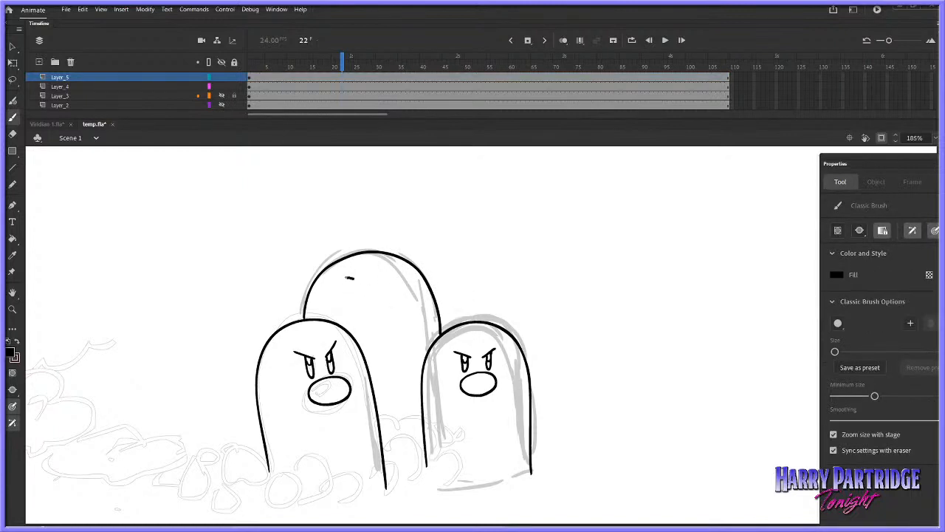
Draw angry slanted brows, narrow eyes and an oval nose on the rear mole
mouse_move(343, 278)
mouse_down()
mouse_move(392, 272)
mouse_move(355, 294)
mouse_move(361, 311)
mouse_move(365, 286)
mouse_move(361, 310)
mouse_move(364, 286)
mouse_move(384, 300)
mouse_move(389, 281)
mouse_move(378, 334)
mouse_move(388, 312)
mouse_move(361, 326)
mouse_move(400, 326)
mouse_move(389, 310)
mouse_up()
key(ctrl+z)
key(ctrl+z)
key(ctrl+z)
key(ctrl+z)
key(ctrl+z)
key(ctrl+z)
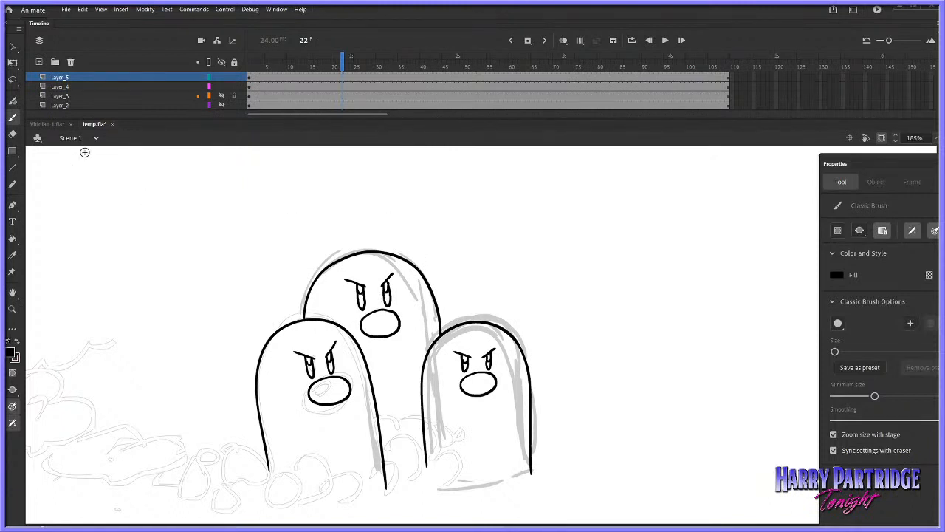
Lasso the rear mole's whole face and apply Smooth to its lines
key(l)
mouse_move(398, 277)
mouse_down()
mouse_move(347, 275)
mouse_move(381, 339)
mouse_move(401, 279)
mouse_up()
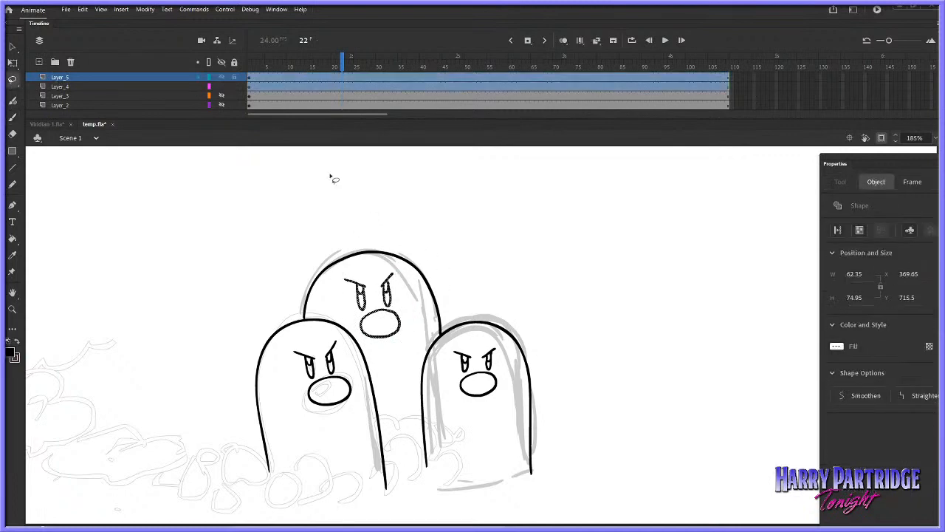
click(145, 9)
mouse_move(189, 104)
click(335, 107)
click(436, 192)
key(b)
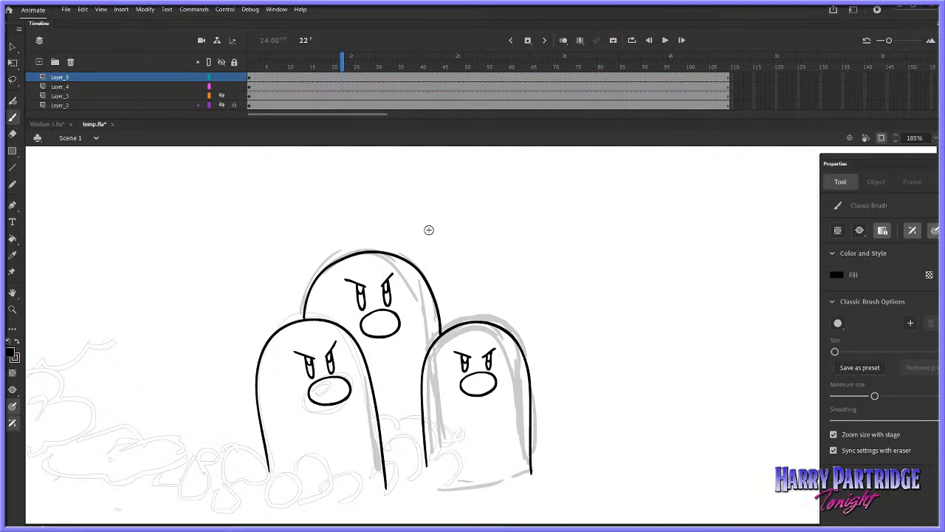
Apply Smooth to the rear mole's nose outline alone, then widen the nose slightly with Free Transform
key(v)
click(399, 329)
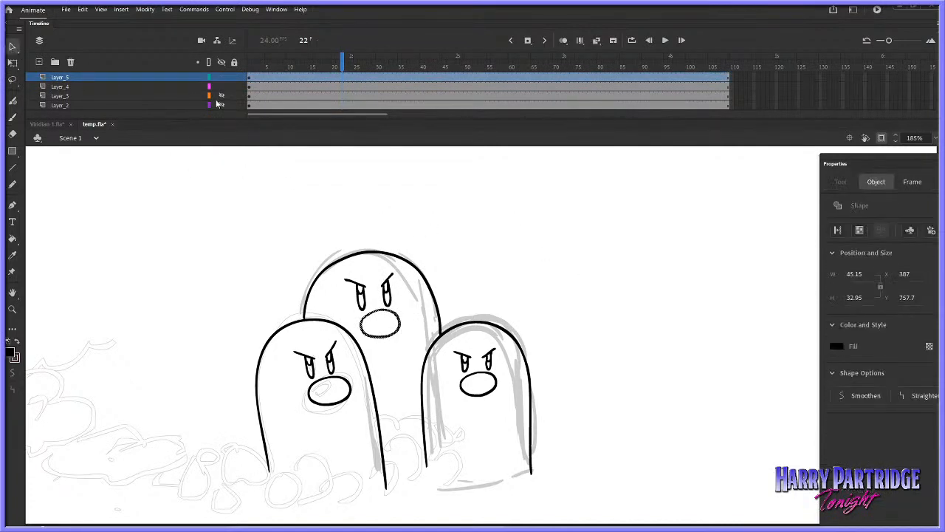
click(145, 9)
mouse_move(195, 102)
click(360, 104)
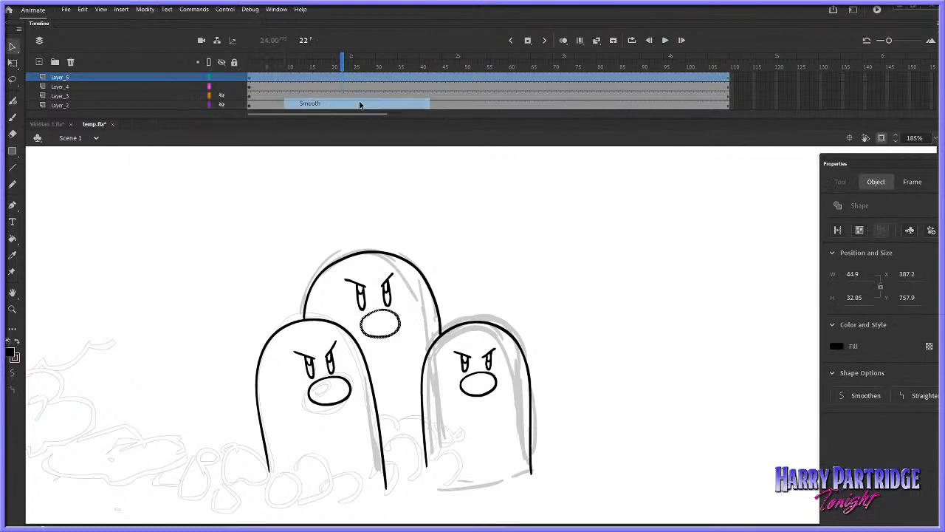
click(407, 327)
right_click(400, 318)
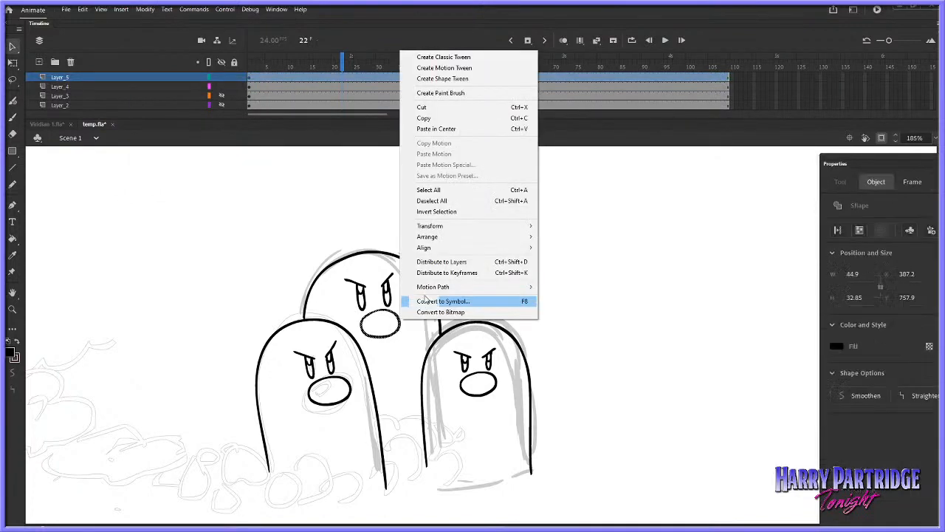
mouse_move(431, 225)
click(568, 226)
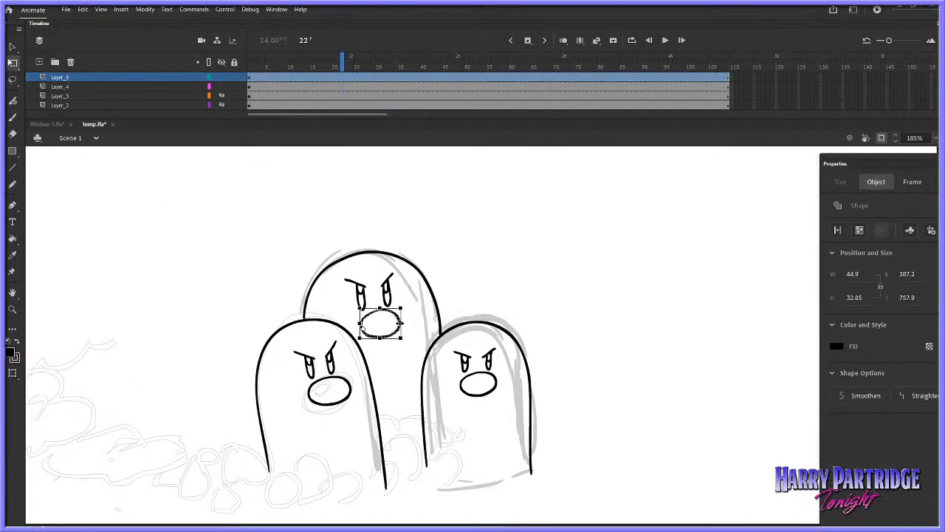
click(489, 271)
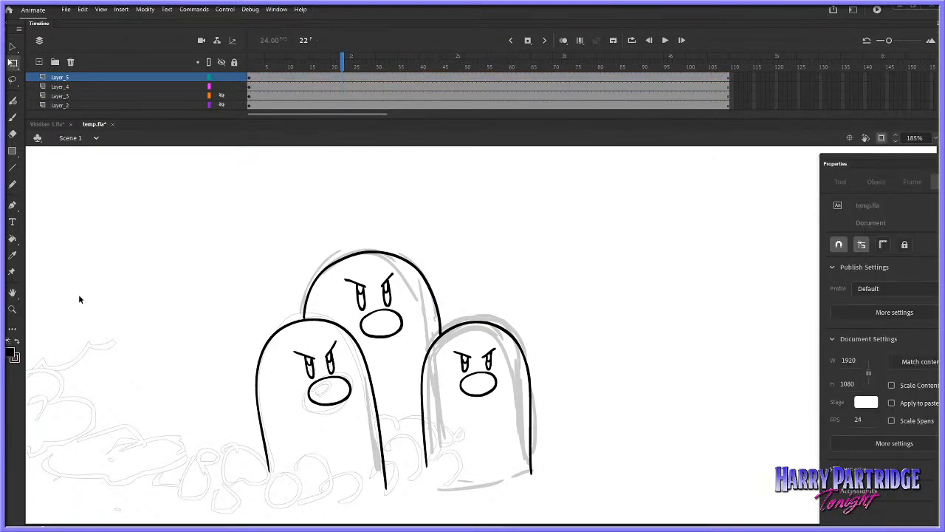
Show the reference image on Layer_3 and compare the spacing of its three heads with the inked moles
click(13, 311)
click(537, 379)
click(541, 379)
click(541, 379)
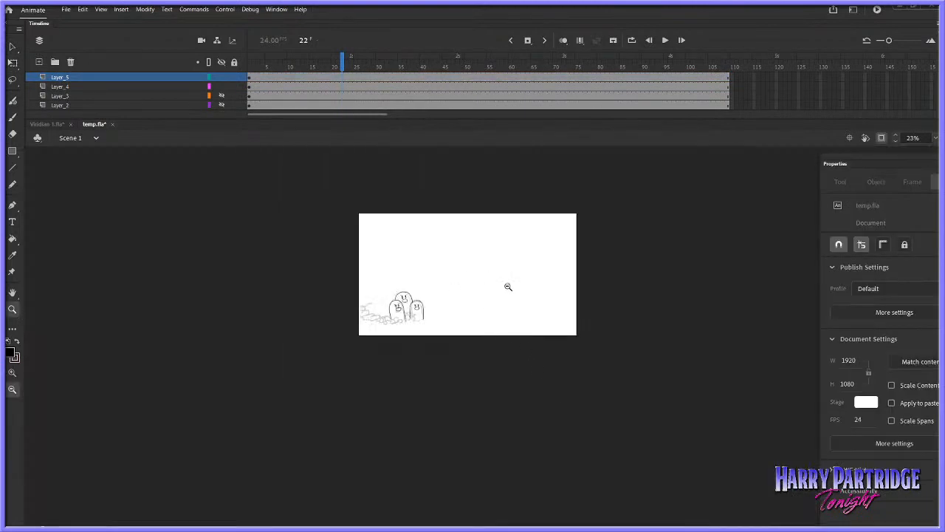
drag(547, 260, 374, 350)
click(222, 96)
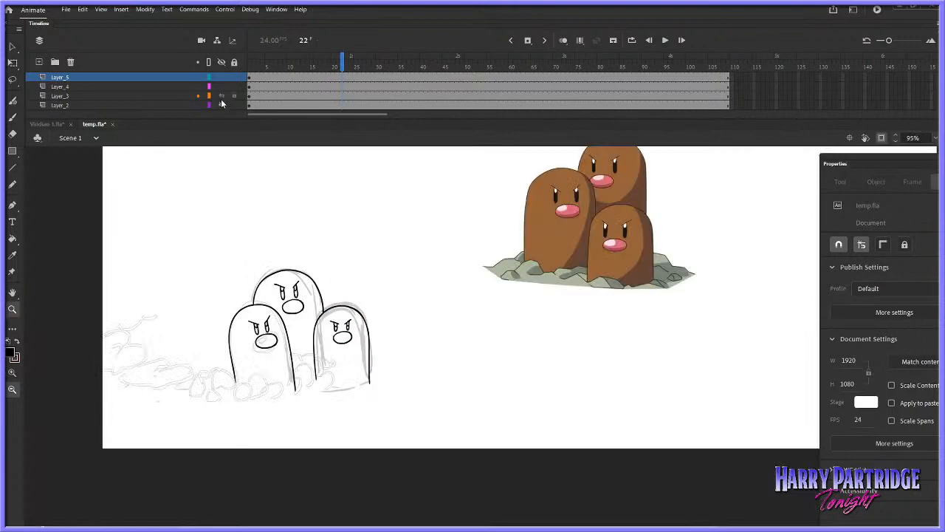
click(222, 105)
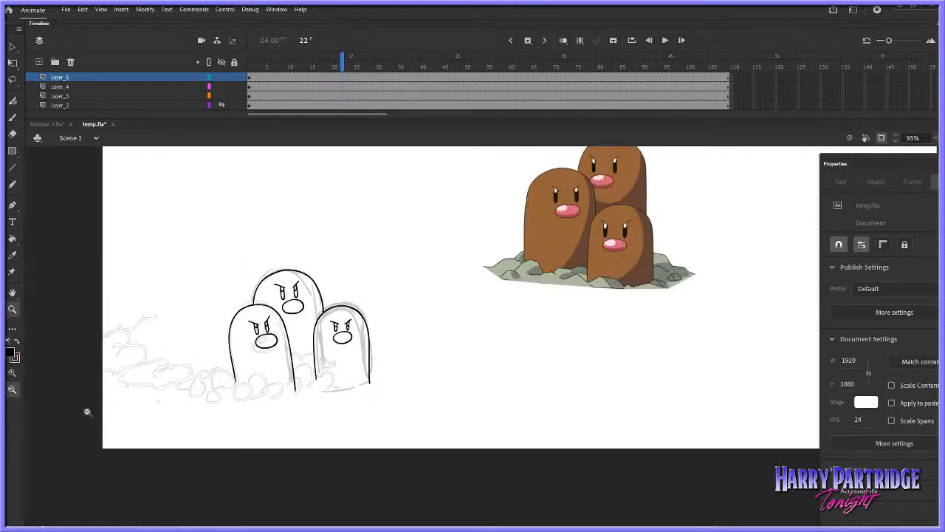
alt+click(439, 345)
mouse_move(425, 289)
mouse_down()
mouse_move(490, 357)
mouse_move(478, 355)
mouse_up()
click(322, 478)
alt+click(428, 353)
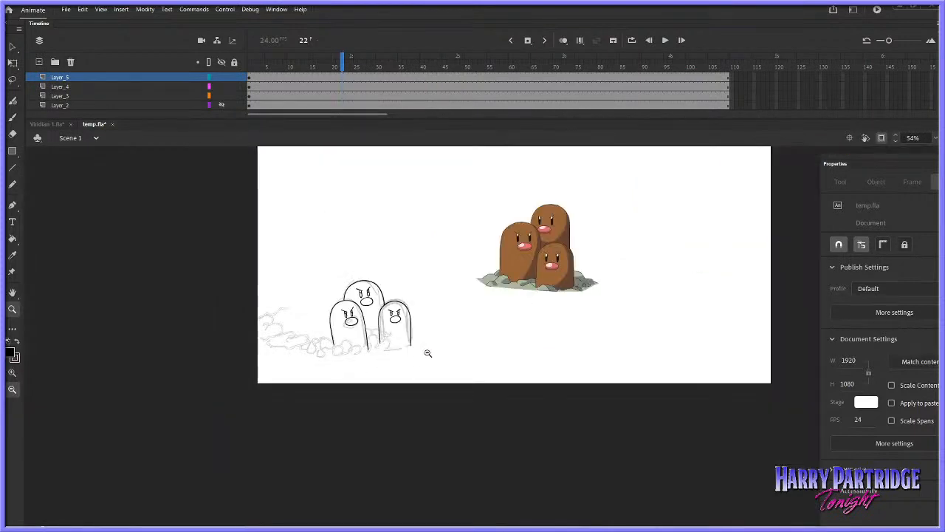
mouse_move(556, 236)
mouse_down()
mouse_move(325, 369)
mouse_move(409, 318)
mouse_move(403, 487)
mouse_move(321, 353)
mouse_move(364, 351)
mouse_up()
Lasso the shorter mole together with its grey sketch and nudge it left, closer to the taller front mole
key(l)
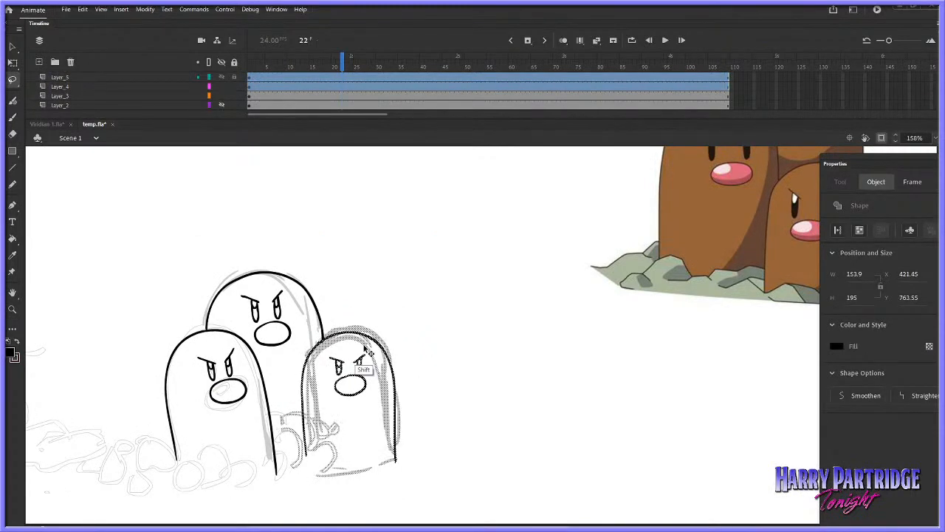
key(ctrl+z)
key(ctrl+y)
key(ctrl+z)
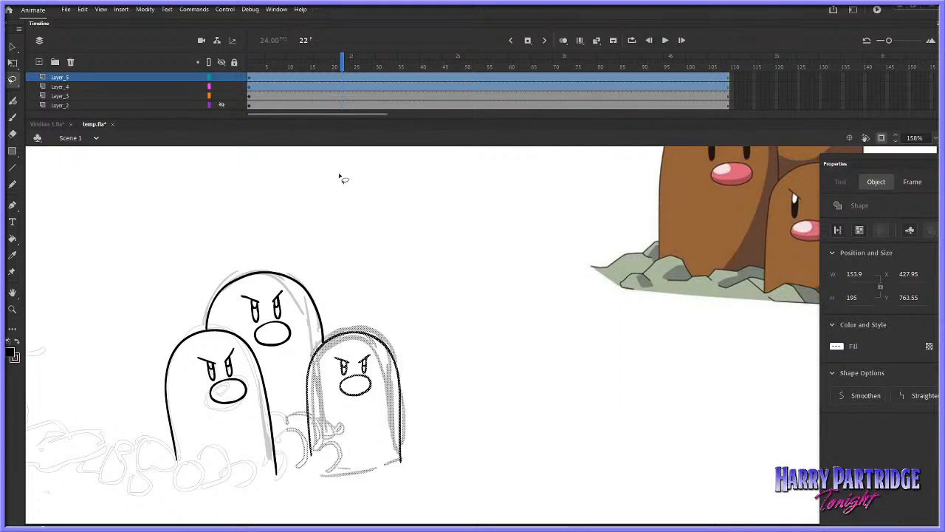
key(Left)
key(Left)
key(Left)
key(Left)
key(Left)
key(Left)
key(Left)
key(Left)
key(Left)
key(Left)
key(Left)
key(Left)
key(Left)
key(Left)
key(Left)
key(Left)
key(Left)
key(Left)
key(Left)
key(Left)
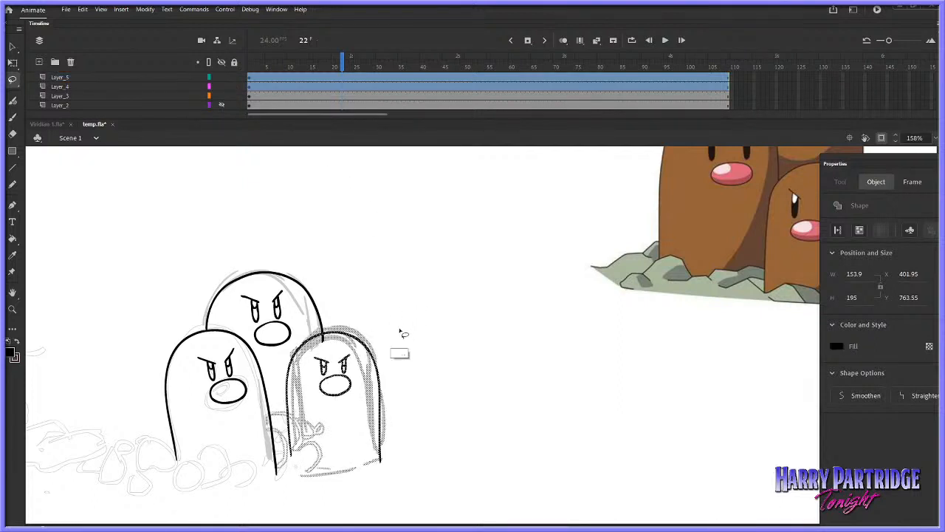
click(405, 337)
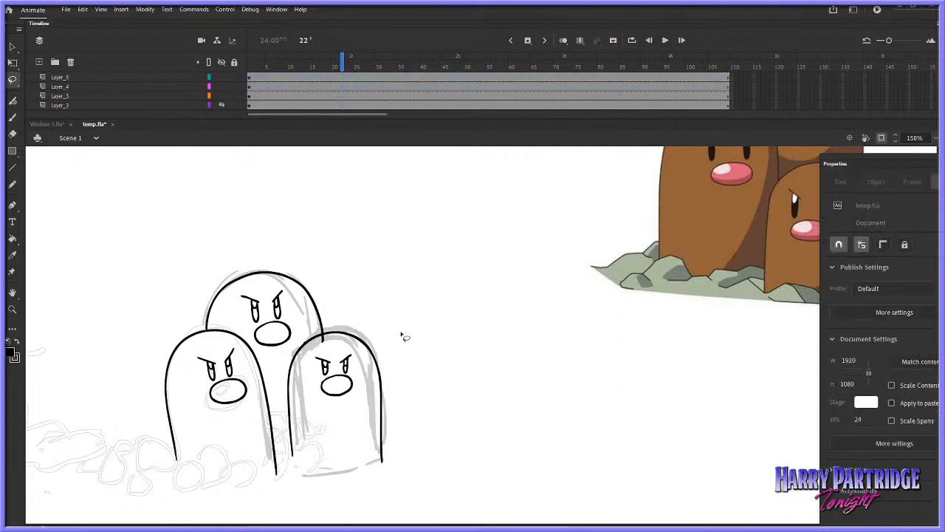
Isolate Layer_5 and, at frame 20, erase the end of the rear mole's outline that crosses into the shorter mole's head
alt+click(222, 77)
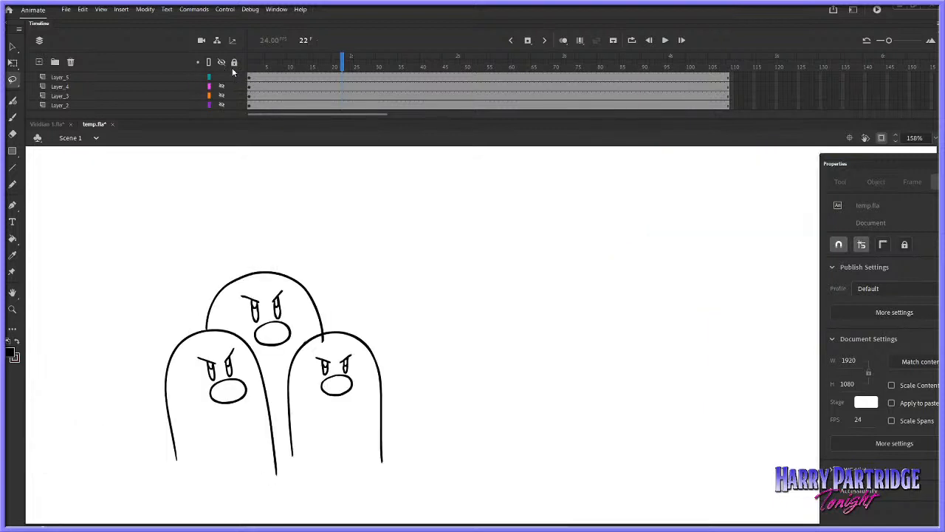
click(12, 133)
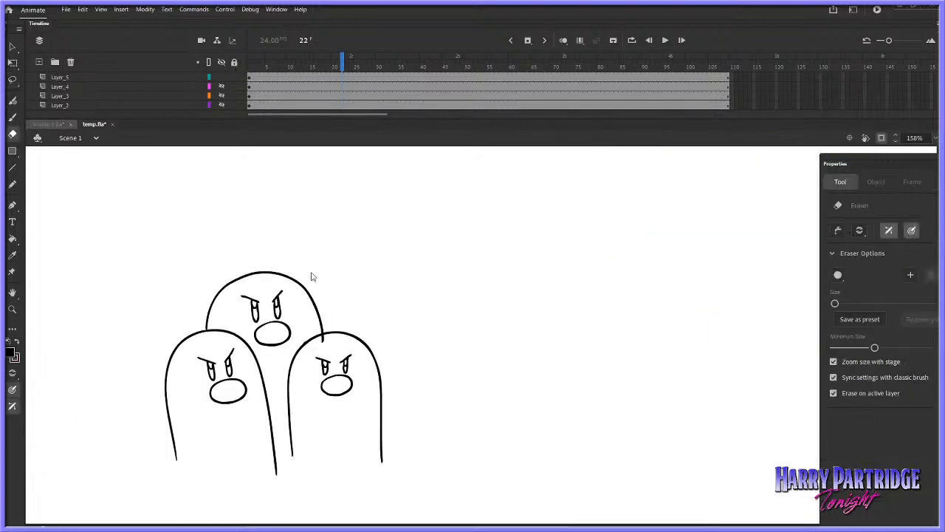
click(333, 78)
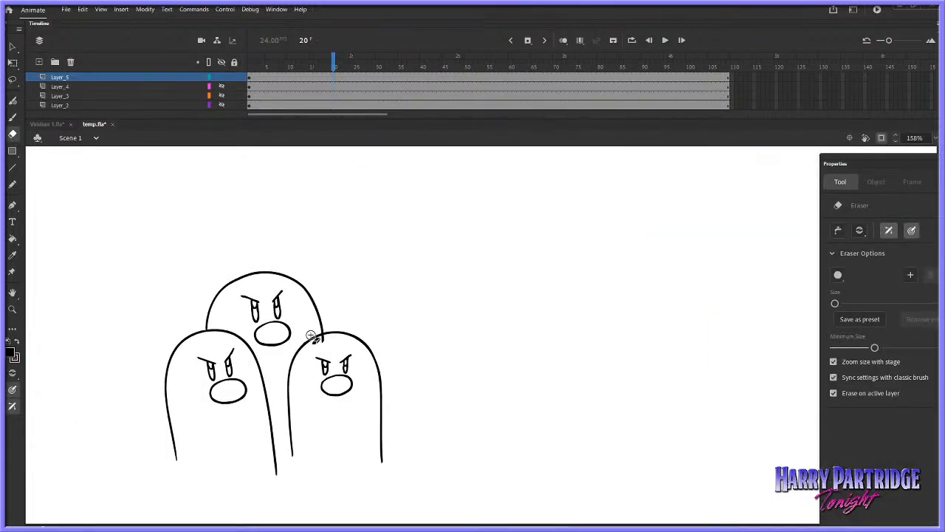
drag(313, 336, 324, 340)
With Layer_4's sketch shown and locked, tilt the shorter mole slightly clockwise and move it left against the taller front mole
key(l)
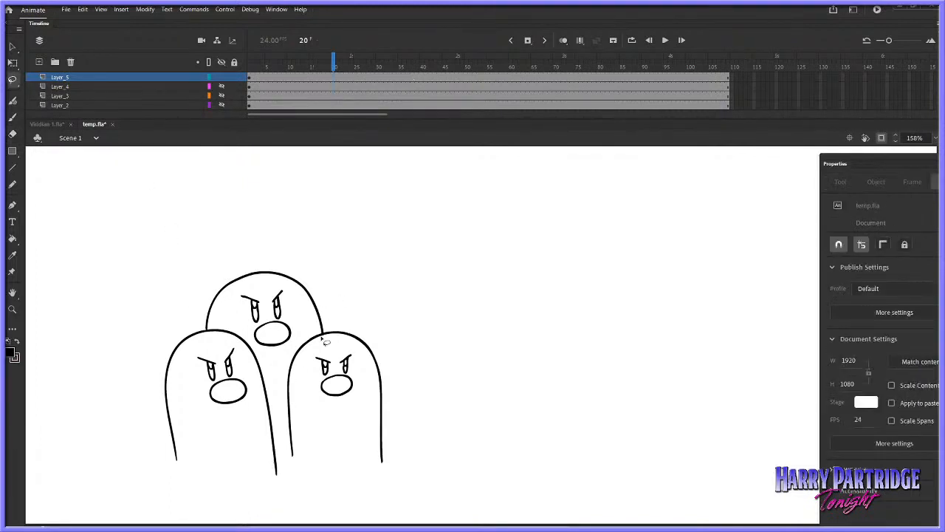
click(222, 87)
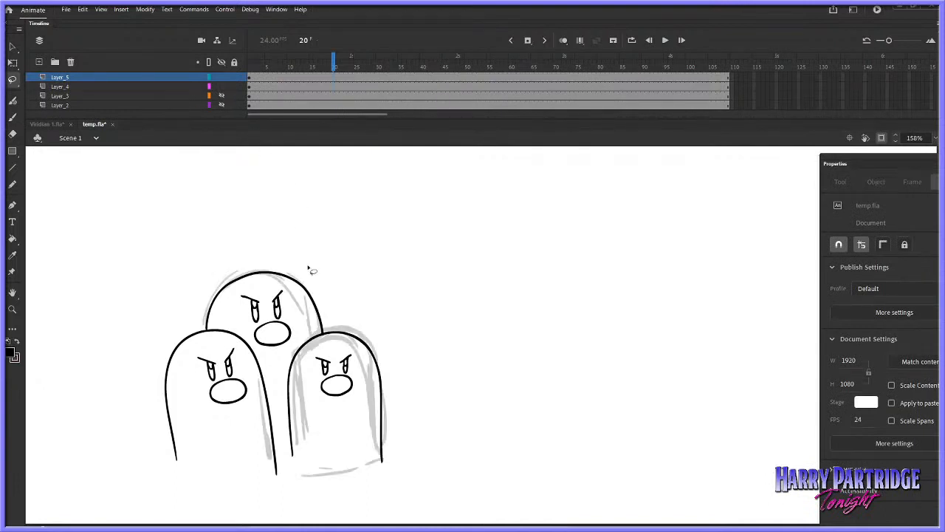
mouse_move(310, 339)
mouse_down()
mouse_move(398, 352)
mouse_move(394, 459)
mouse_move(293, 472)
mouse_move(282, 402)
mouse_move(299, 357)
mouse_up()
right_click(299, 356)
click(276, 196)
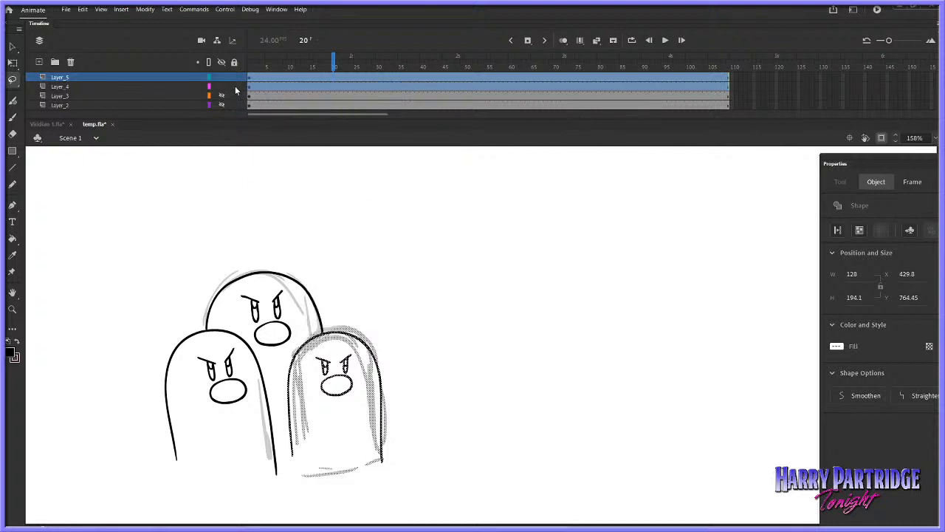
right_click(348, 335)
mouse_move(393, 243)
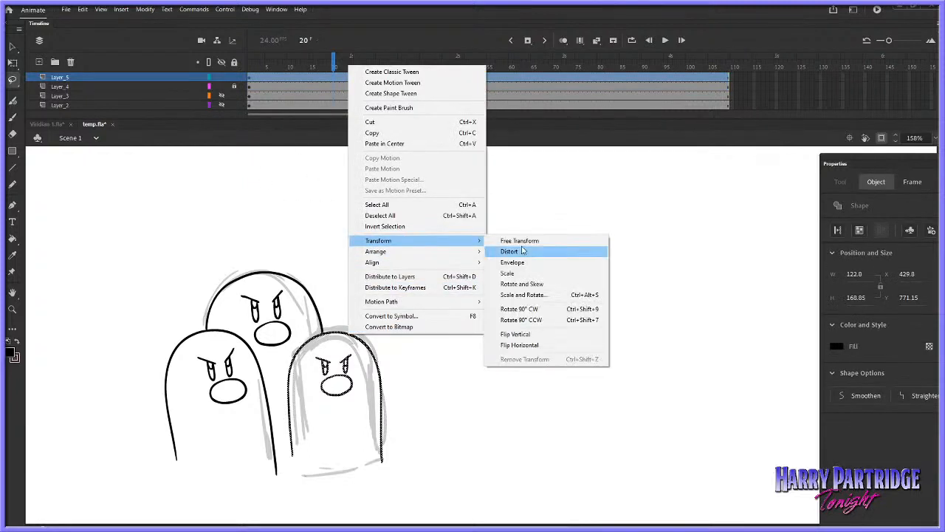
click(510, 251)
drag(387, 460, 383, 464)
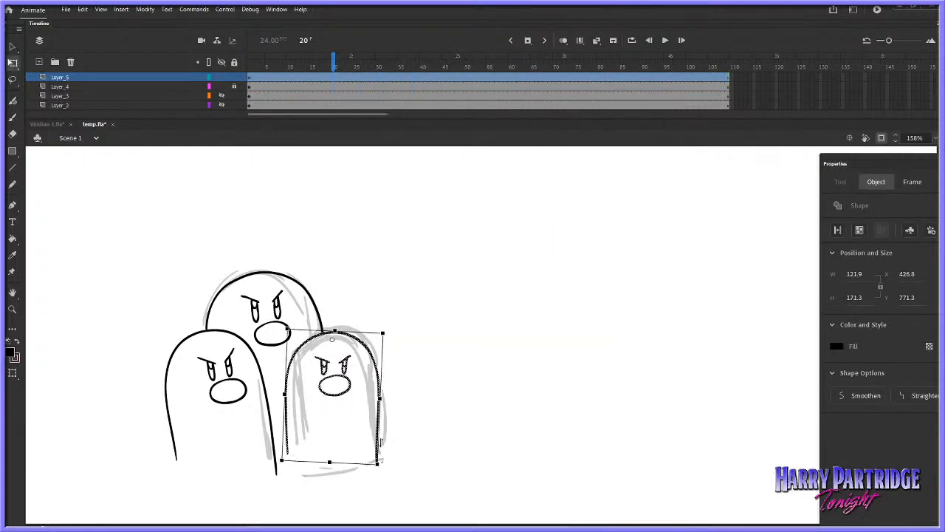
drag(373, 353, 365, 354)
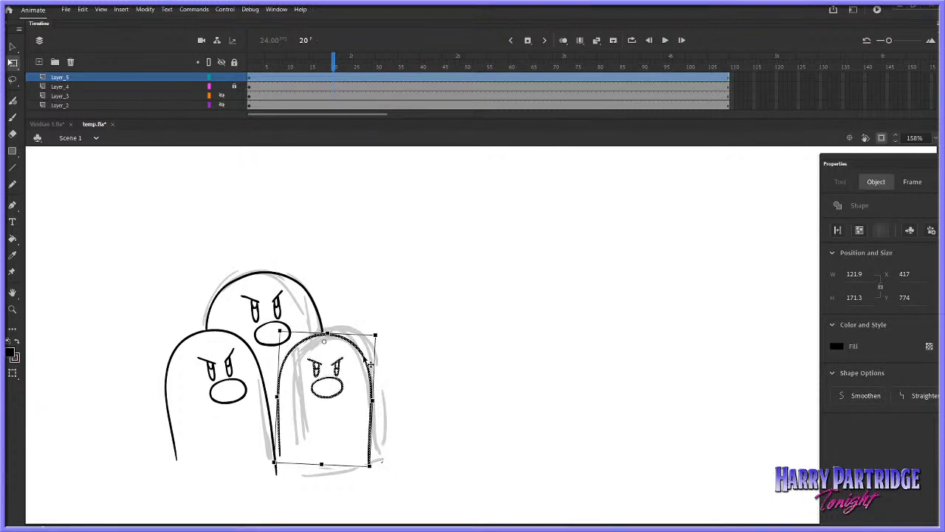
click(394, 342)
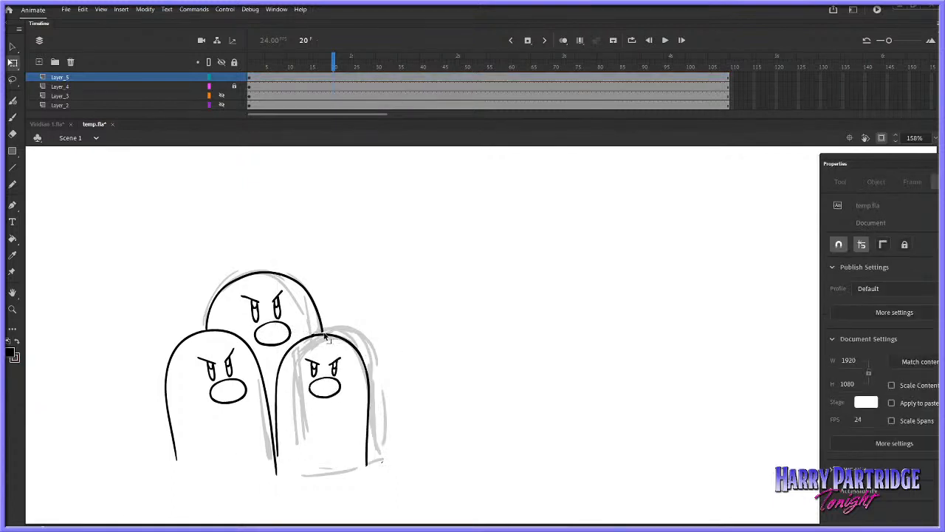
Extend the rear mole's outline down to the shorter mole's head and erase the stray bump on that head's contour
key(z)
click(308, 382)
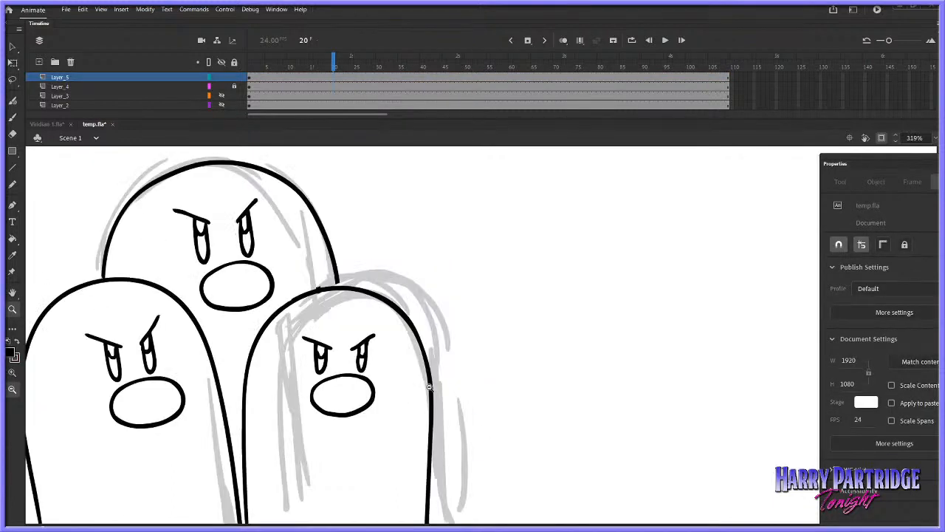
key(b)
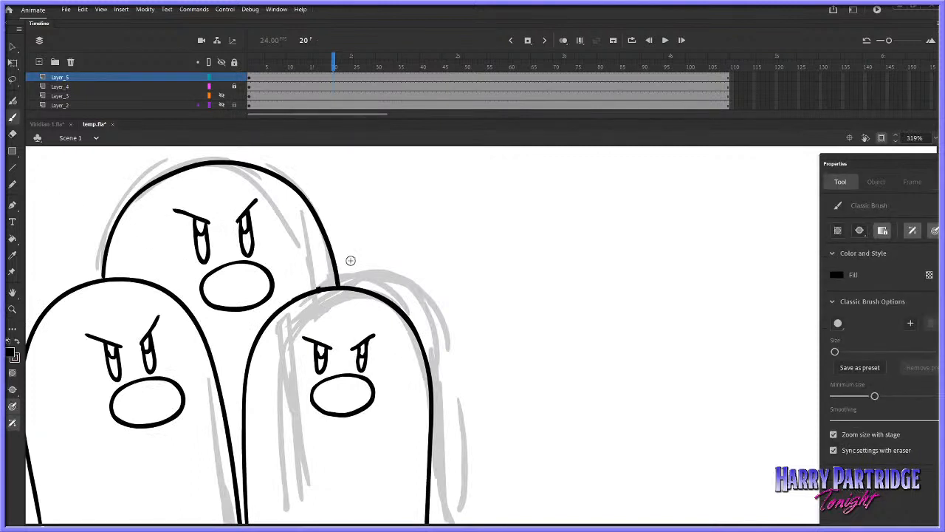
key(e)
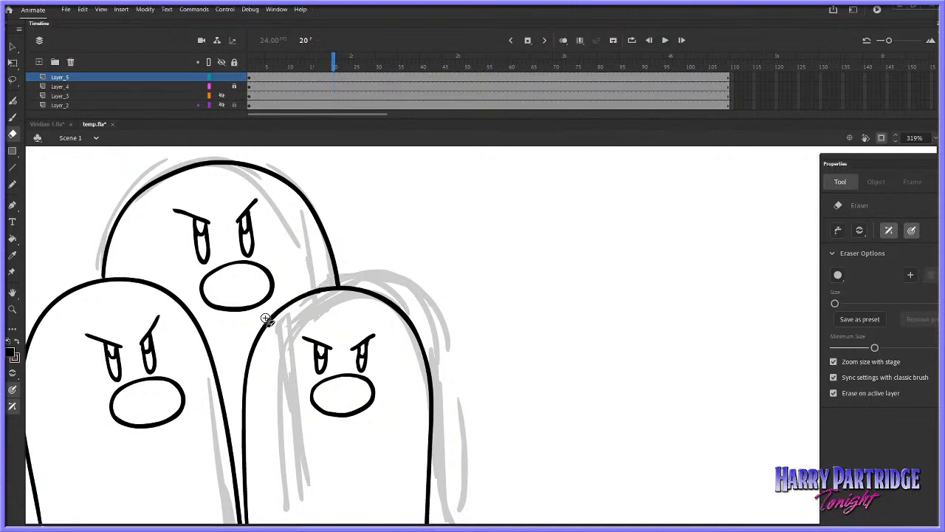
Show the Layer_3 reference image and the Digglet layer, enlarging the timeline to reach it, and compare the moles with the reference
click(12, 308)
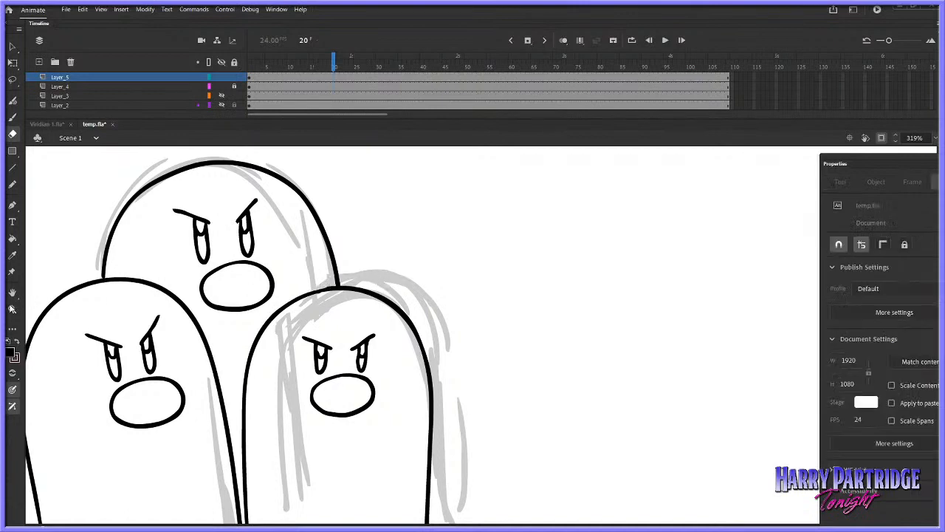
click(466, 401)
click(466, 401)
click(466, 401)
drag(384, 241, 471, 338)
click(220, 96)
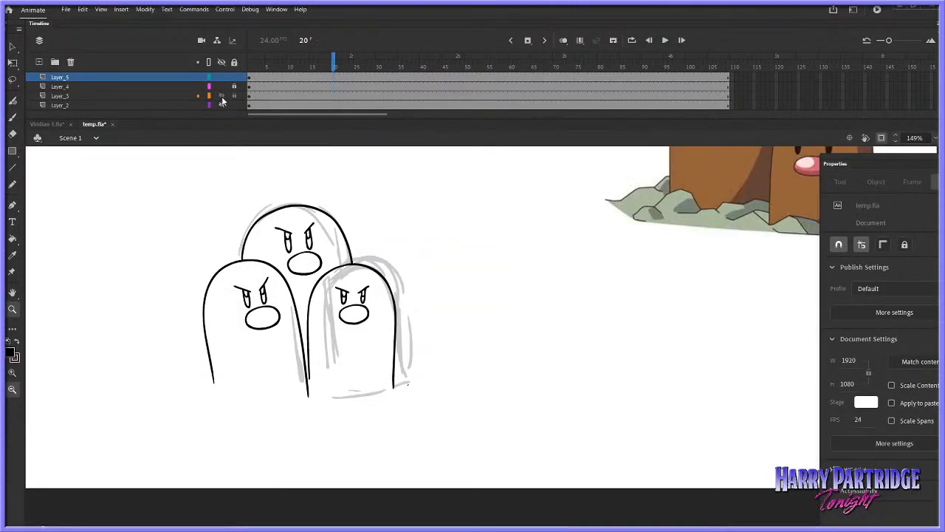
click(223, 106)
drag(239, 124, 244, 180)
click(222, 115)
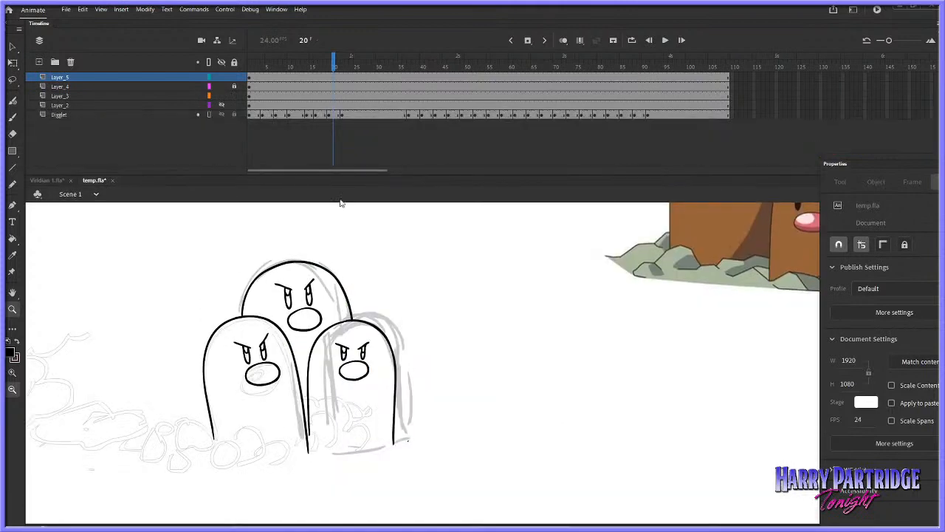
click(235, 86)
alt+click(385, 378)
drag(396, 308, 561, 451)
alt+click(517, 410)
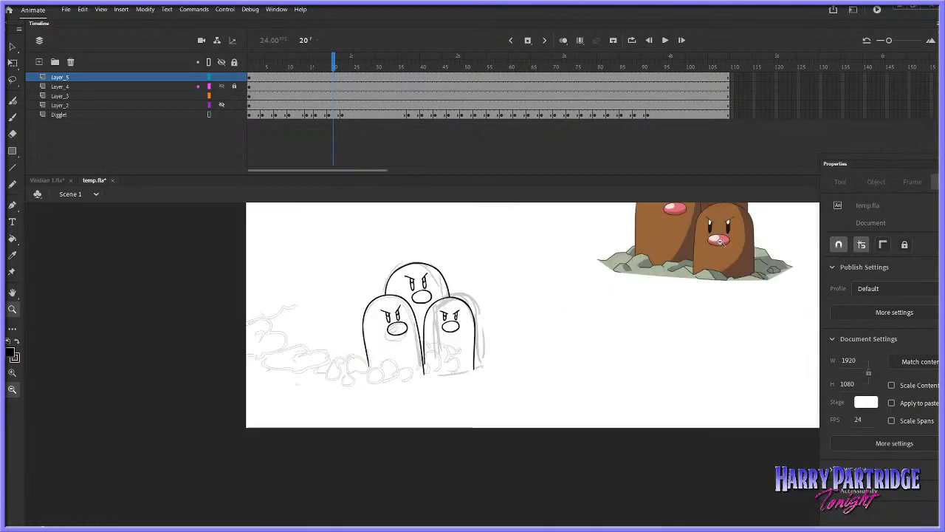
Ink two angular rocks at the base of the taller front mole and a rounded dirt mound beside them
drag(641, 246, 358, 424)
key(b)
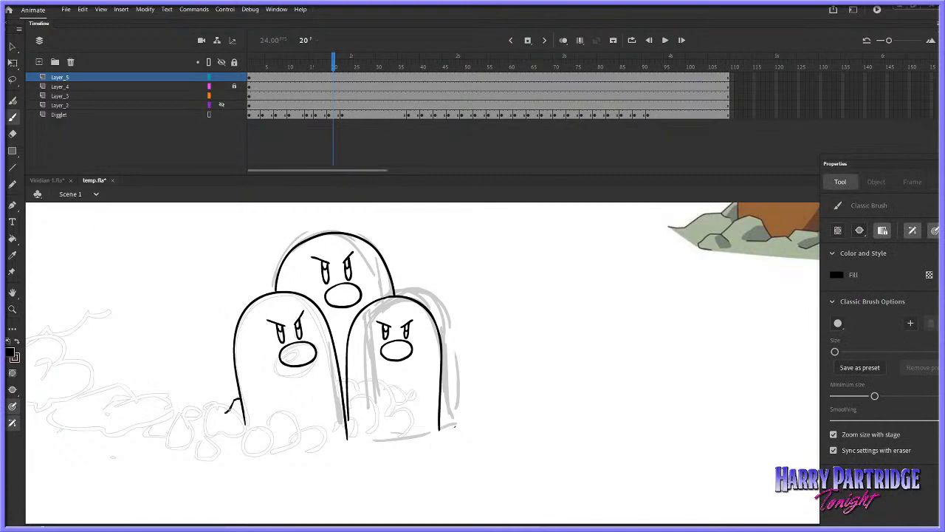
mouse_move(236, 400)
mouse_down()
mouse_move(218, 434)
mouse_move(273, 427)
mouse_move(235, 453)
mouse_move(270, 448)
mouse_move(269, 426)
mouse_move(214, 441)
mouse_up()
mouse_move(273, 440)
mouse_down()
mouse_move(307, 420)
mouse_move(277, 450)
mouse_move(372, 445)
mouse_up()
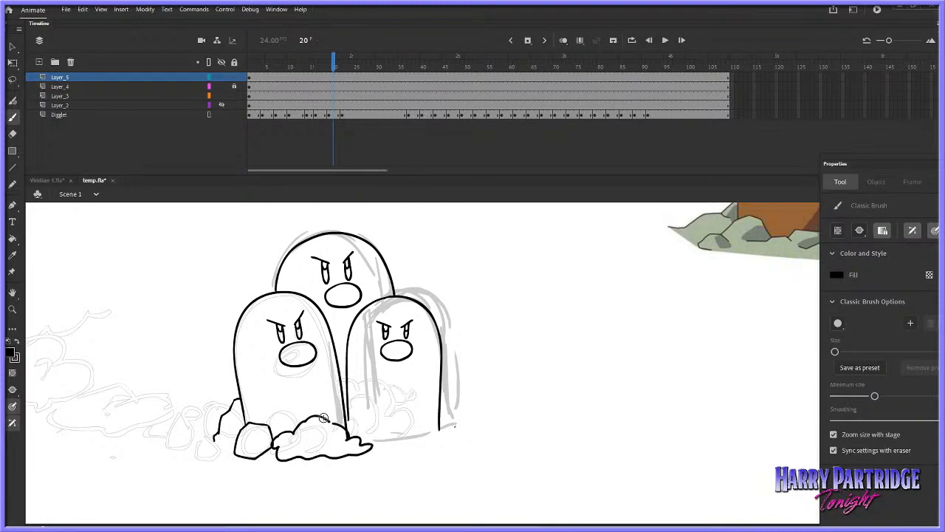
Undo the rounded dirt mound and close the outline of the leftmost rock
key(ctrl+z)
key(ctrl+z)
key(ctrl+z)
drag(212, 439, 236, 449)
key(ctrl+z)
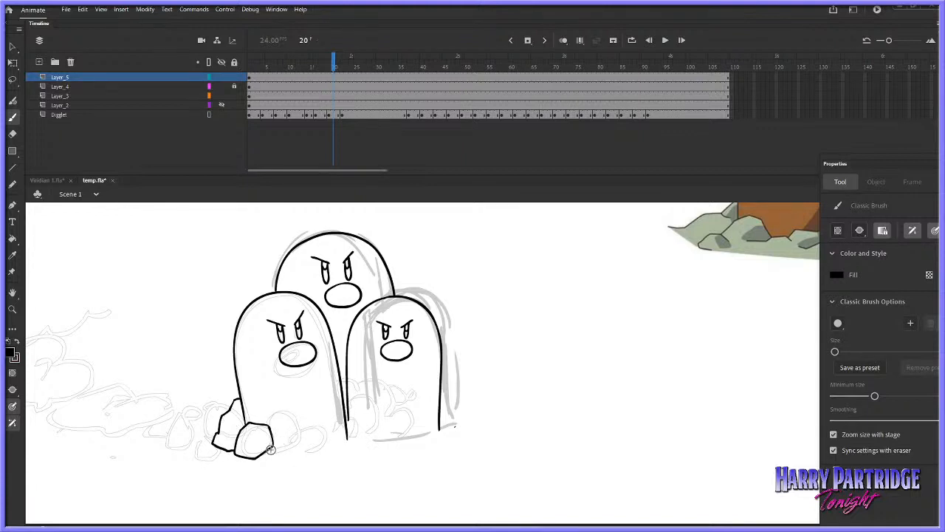
Ink a row of angular rocks across the bases of the two front moles
mouse_move(258, 459)
mouse_down()
mouse_move(284, 464)
mouse_move(277, 430)
mouse_move(303, 410)
mouse_move(328, 441)
mouse_move(291, 449)
mouse_up()
mouse_move(302, 411)
mouse_down()
mouse_move(296, 444)
mouse_move(325, 461)
mouse_move(352, 462)
mouse_move(364, 450)
mouse_move(348, 436)
mouse_up()
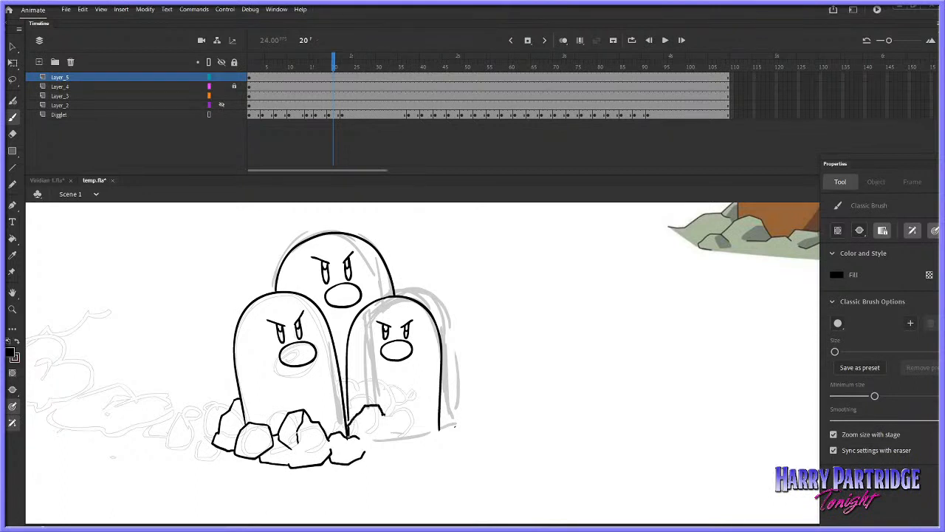
mouse_move(361, 460)
mouse_down()
mouse_move(402, 461)
mouse_move(411, 440)
mouse_up()
mouse_move(397, 420)
mouse_down()
mouse_move(403, 430)
mouse_move(437, 405)
mouse_up()
drag(403, 460, 413, 447)
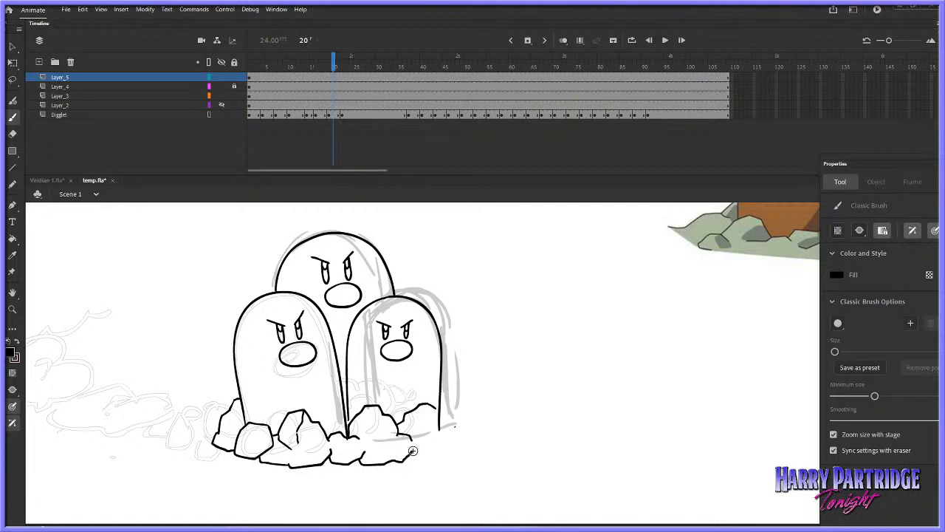
Finish the rock pile beside the shorter mole with side rocks, a small loose stone and crack lines, erasing the mole's outline overlapping the rocks
mouse_move(441, 408)
mouse_down()
mouse_move(456, 437)
mouse_move(446, 446)
mouse_up()
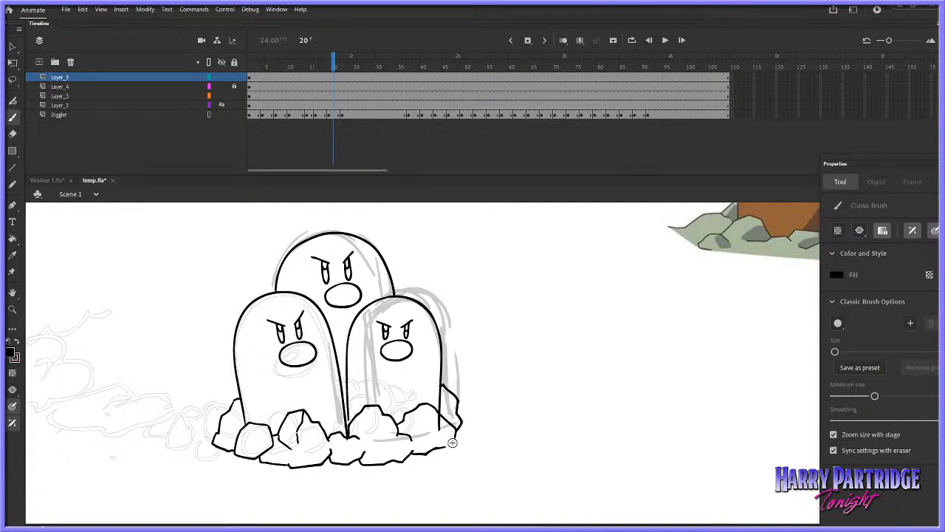
mouse_move(468, 436)
mouse_down()
mouse_move(456, 441)
mouse_move(469, 447)
mouse_up()
drag(378, 407, 371, 422)
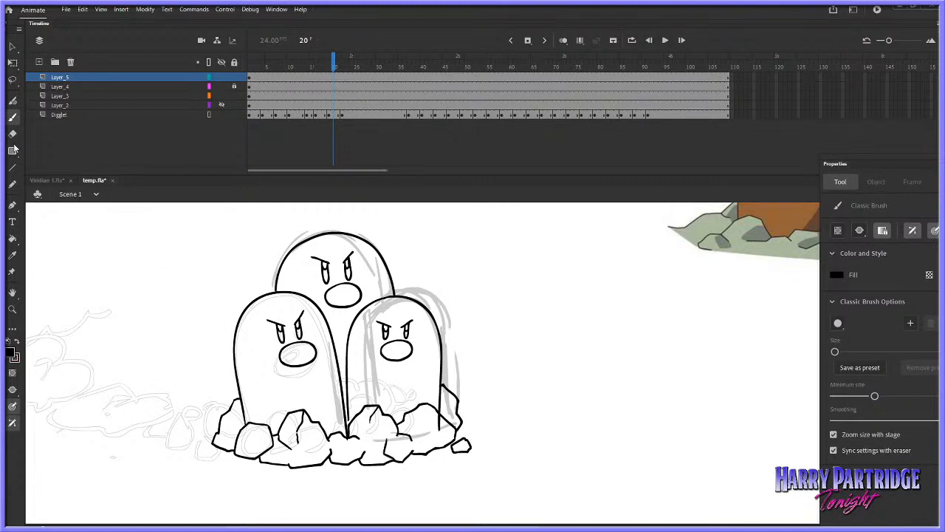
key(e)
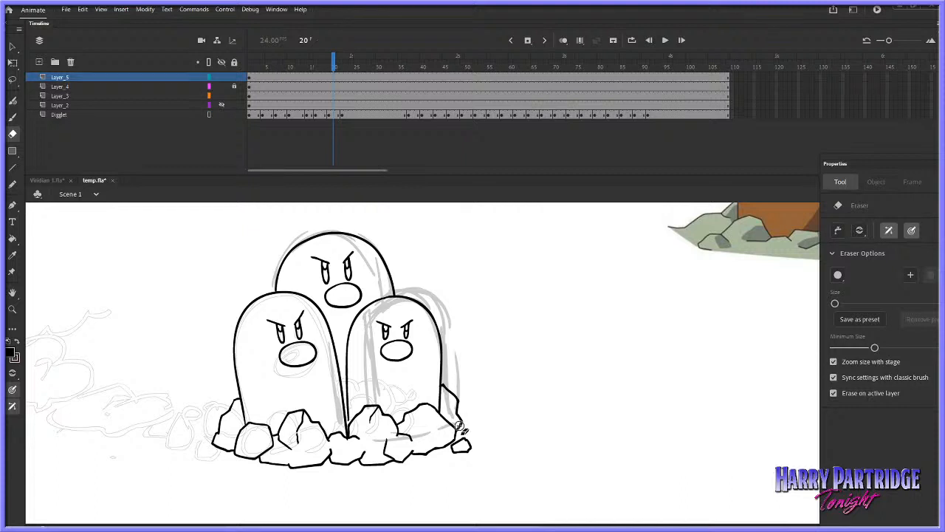
key(b)
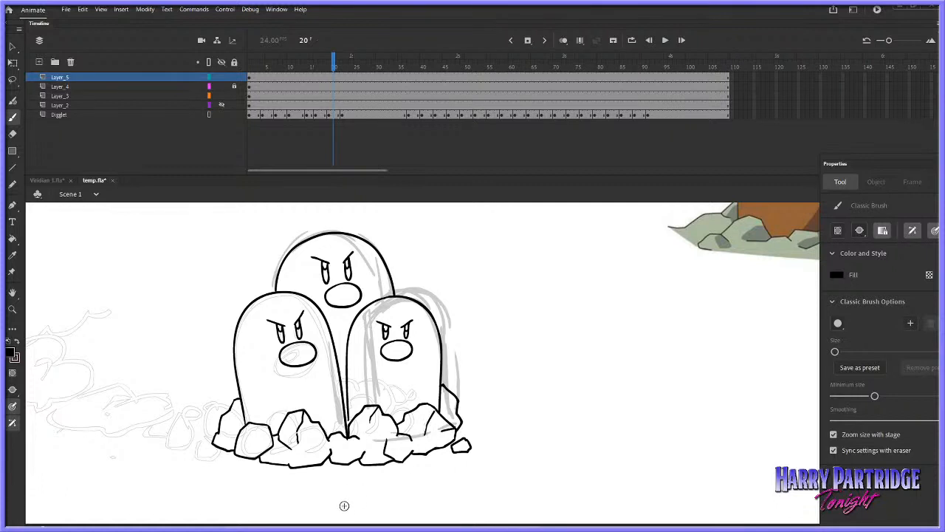
mouse_move(459, 410)
mouse_down()
mouse_move(473, 425)
mouse_move(455, 435)
mouse_up()
Hide Layer_4's sketch and choose the Pencil tool with bright green as the drawing colour
click(222, 86)
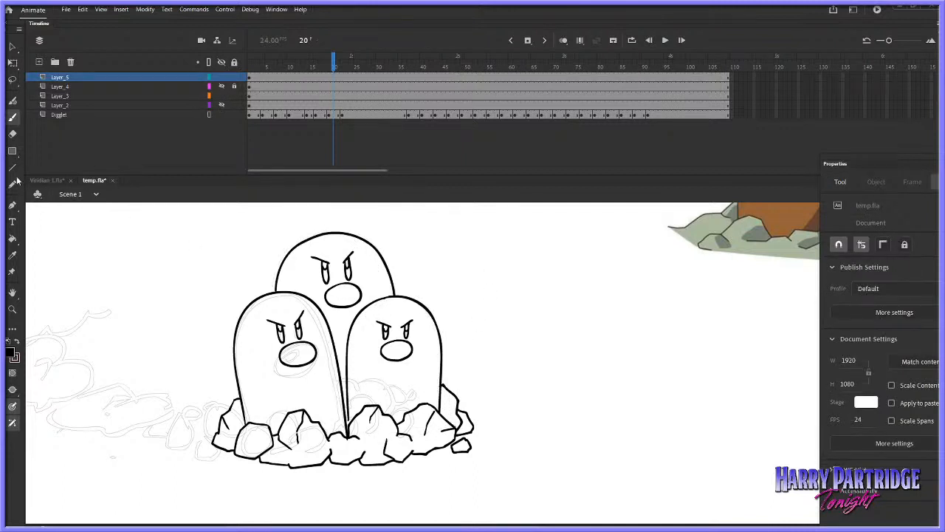
click(13, 184)
click(17, 342)
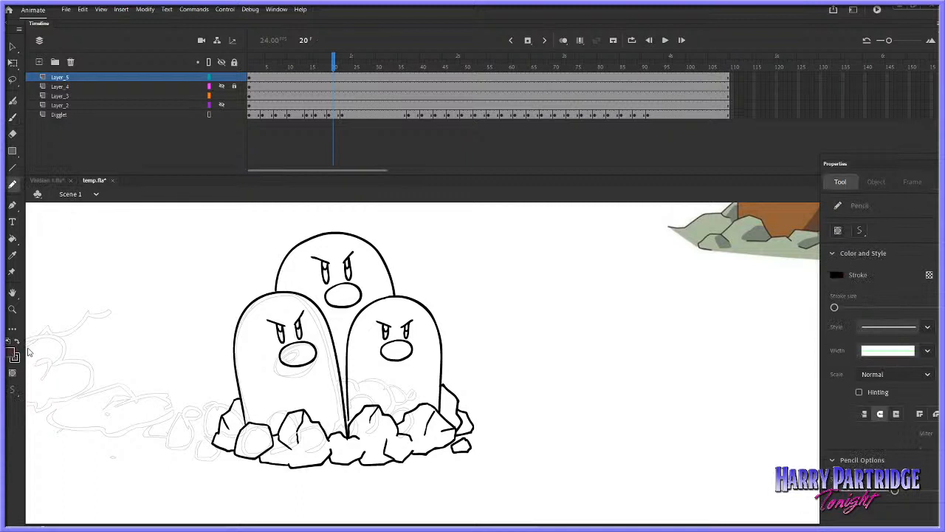
click(13, 353)
click(184, 391)
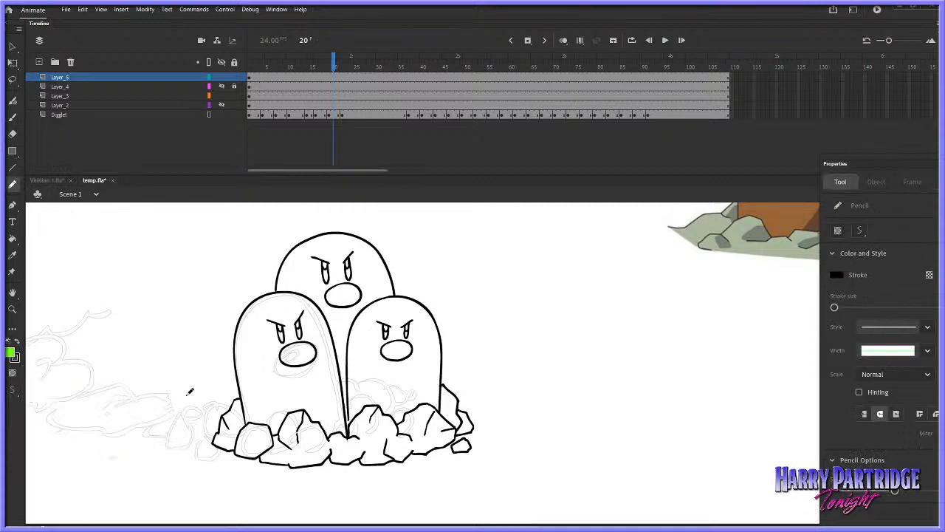
Draw thin bright green shading lines down the left side of each of the three moles, undoing the black attempt
click(13, 292)
drag(659, 271, 505, 331)
drag(352, 445, 403, 382)
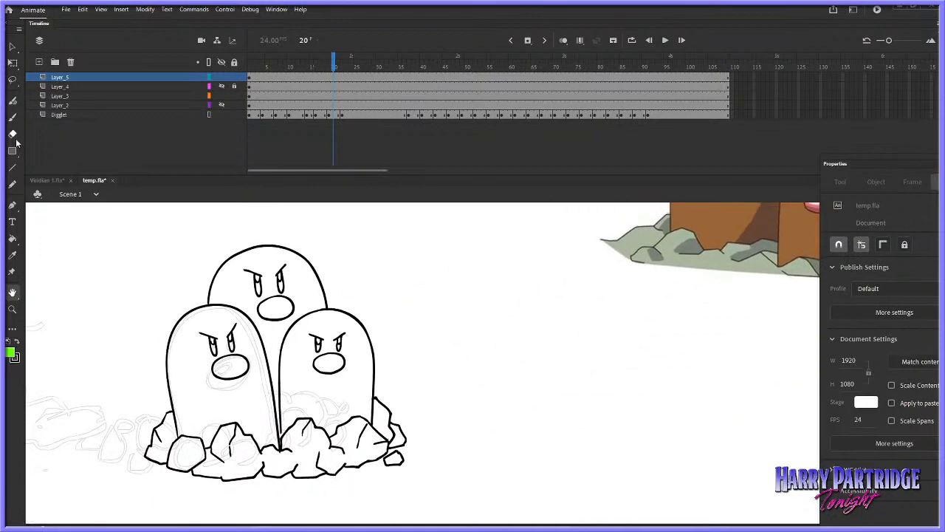
click(12, 184)
drag(188, 313, 197, 436)
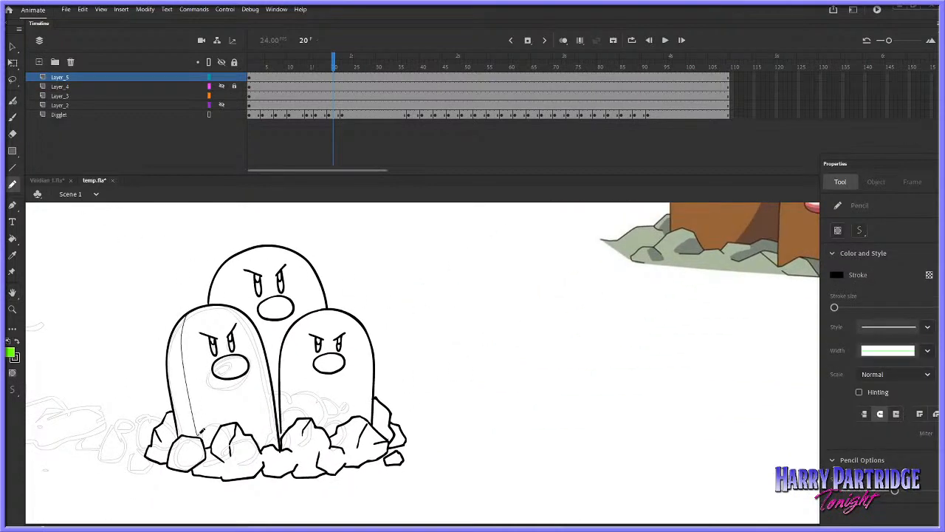
key(ctrl+z)
click(17, 342)
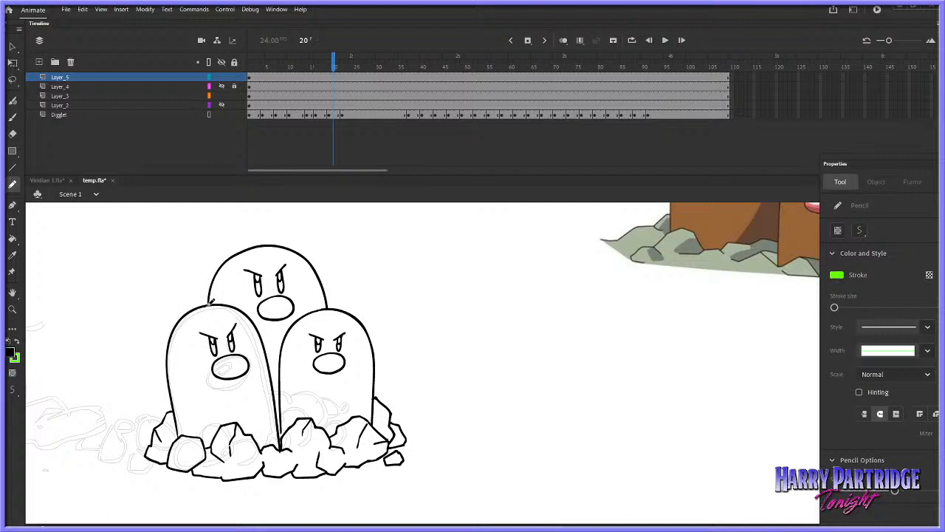
key(ctrl+z)
drag(191, 309, 216, 423)
drag(233, 253, 223, 291)
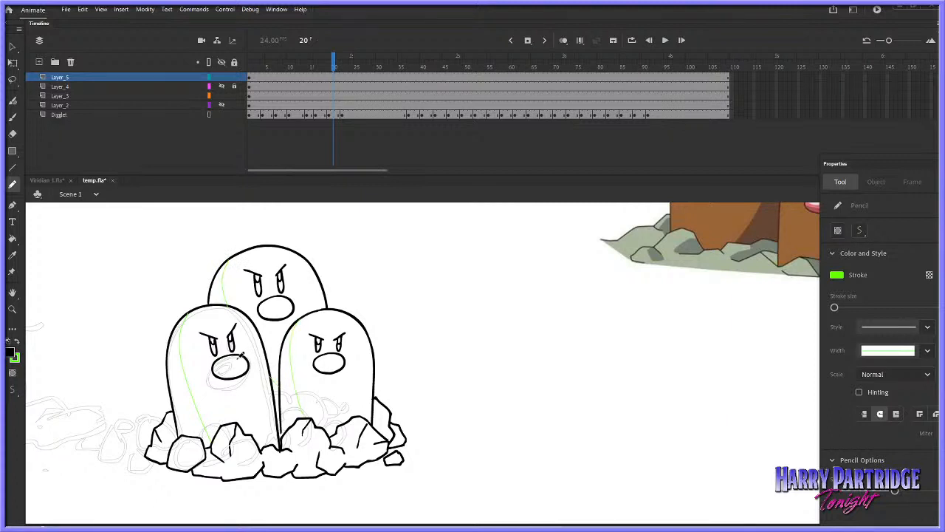
Draw a small green highlight oval on the upper right of each mole's nose, undoing misplaced strokes
click(12, 291)
drag(745, 192, 456, 307)
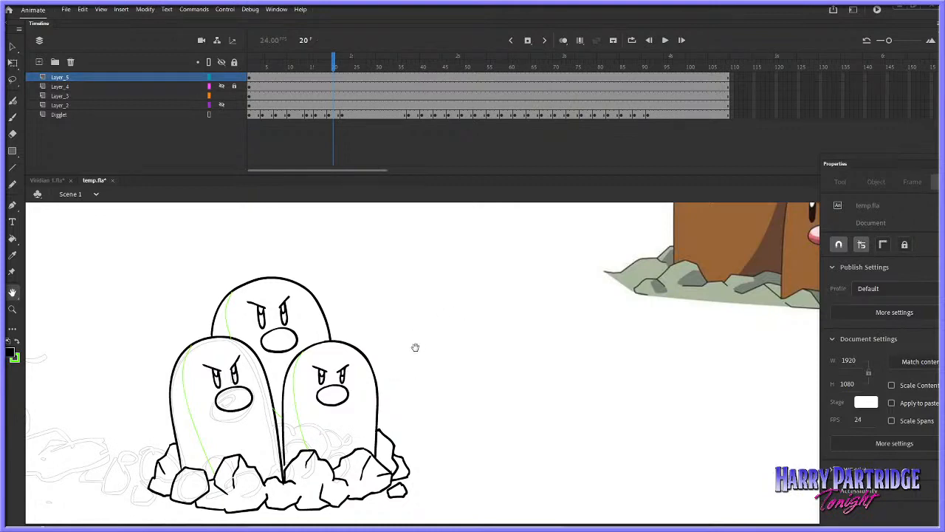
click(12, 309)
click(468, 416)
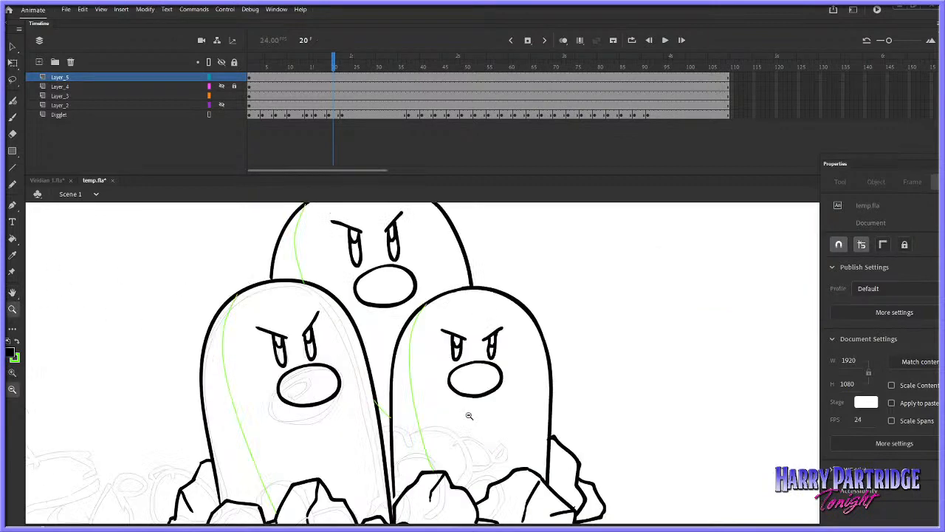
key(y)
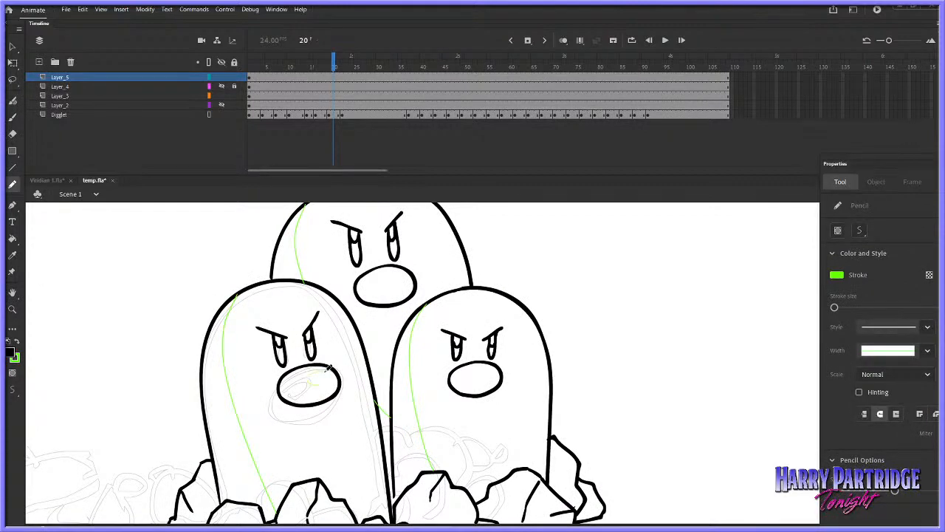
drag(327, 371, 330, 374)
key(ctrl+z)
key(ctrl+z)
key(ctrl+z)
key(ctrl+z)
Compare the three moles and their green shading lines with the coloured reference image
click(12, 308)
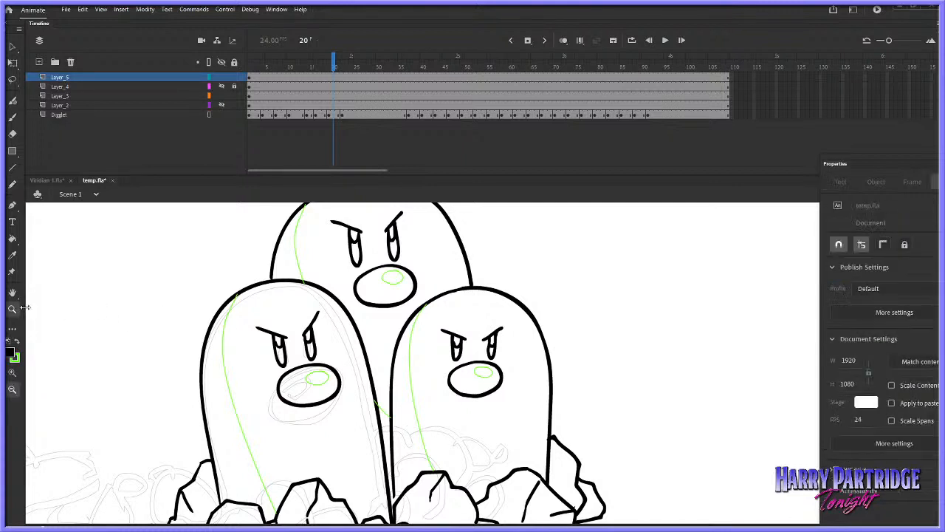
alt+click(547, 365)
drag(644, 296, 333, 435)
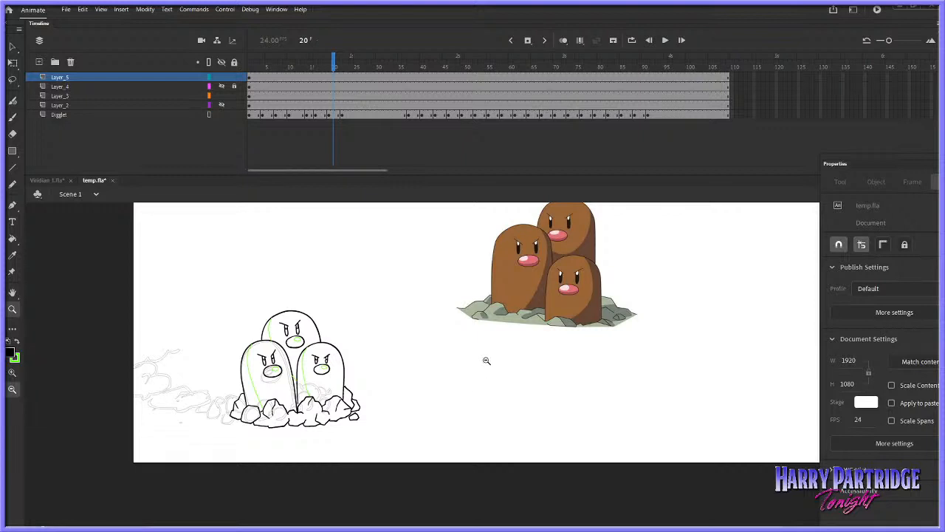
drag(629, 297, 212, 452)
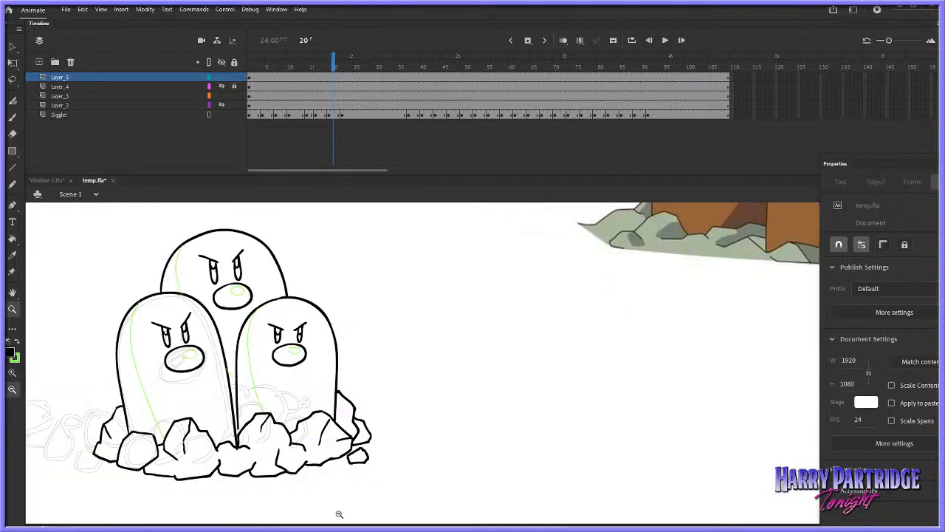
drag(339, 525, 318, 525)
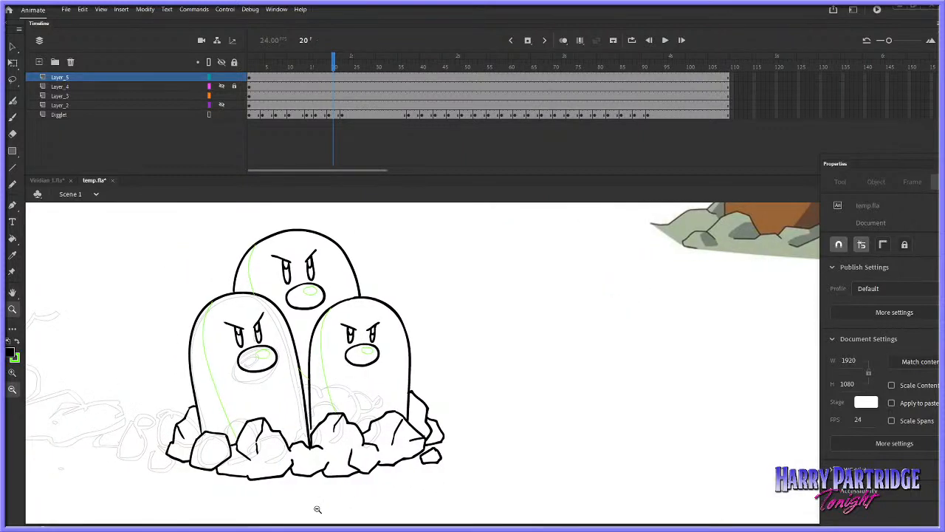
alt+click(480, 341)
mouse_move(611, 285)
mouse_down()
mouse_move(325, 446)
mouse_move(611, 285)
mouse_up()
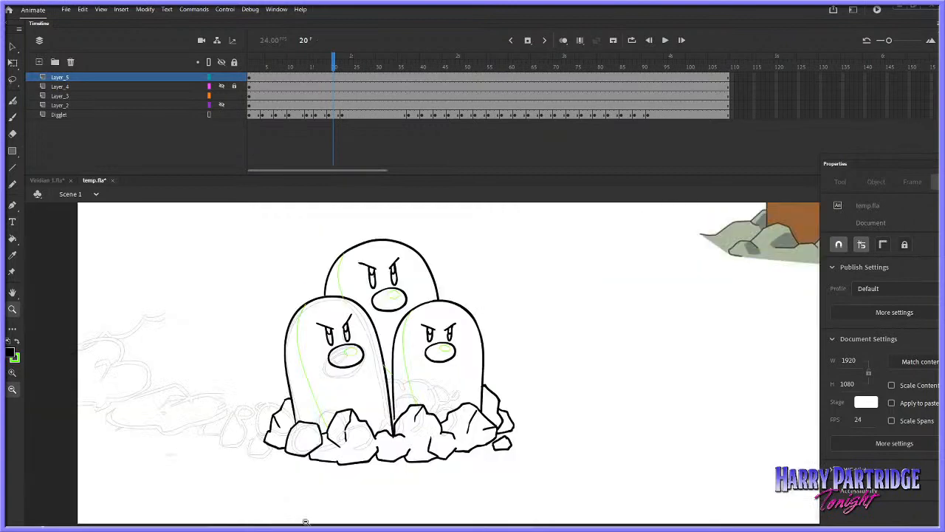
Hide the Digglet layer and draw green pencil shading lines across the rocks around the moles' bases
key(y)
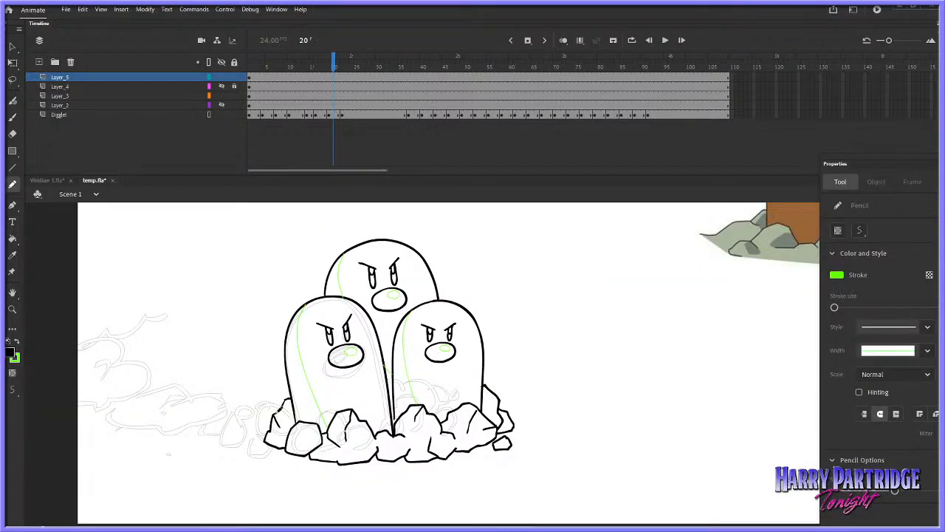
drag(301, 419, 324, 436)
click(222, 95)
click(222, 95)
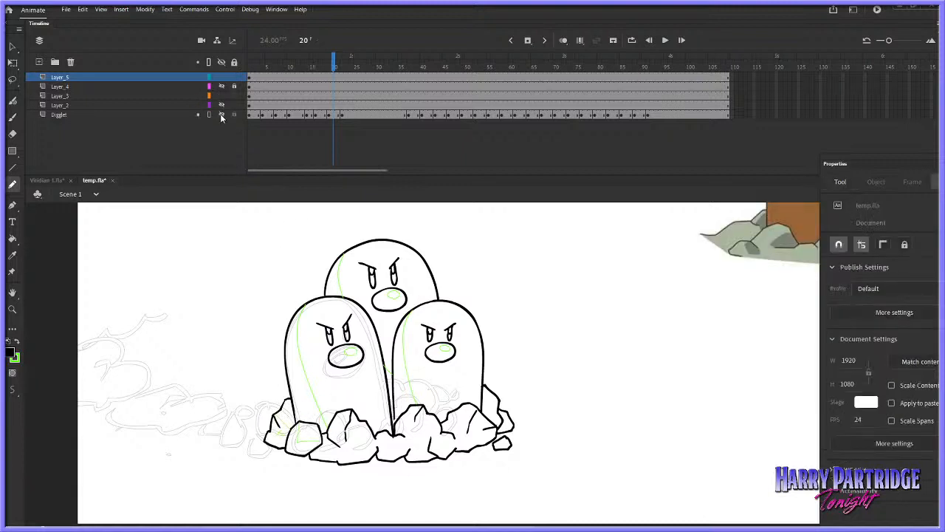
click(220, 114)
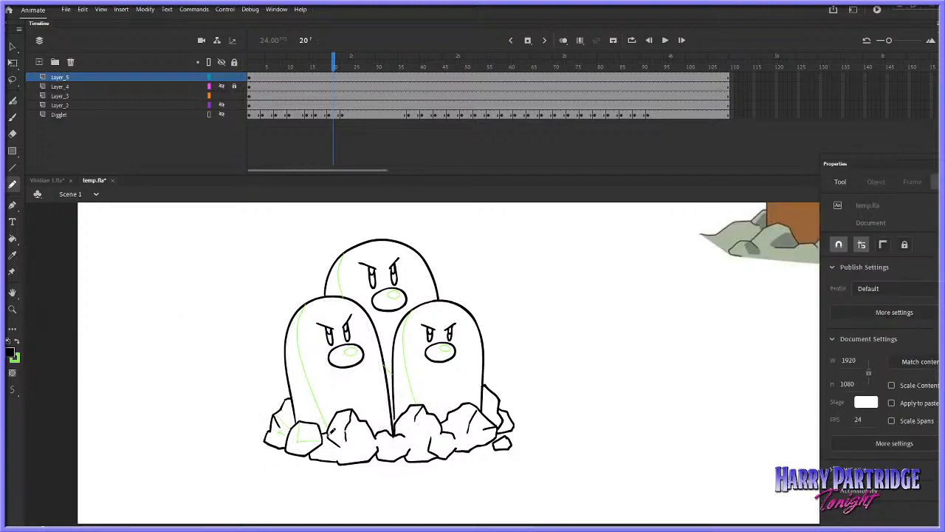
key(ctrl+z)
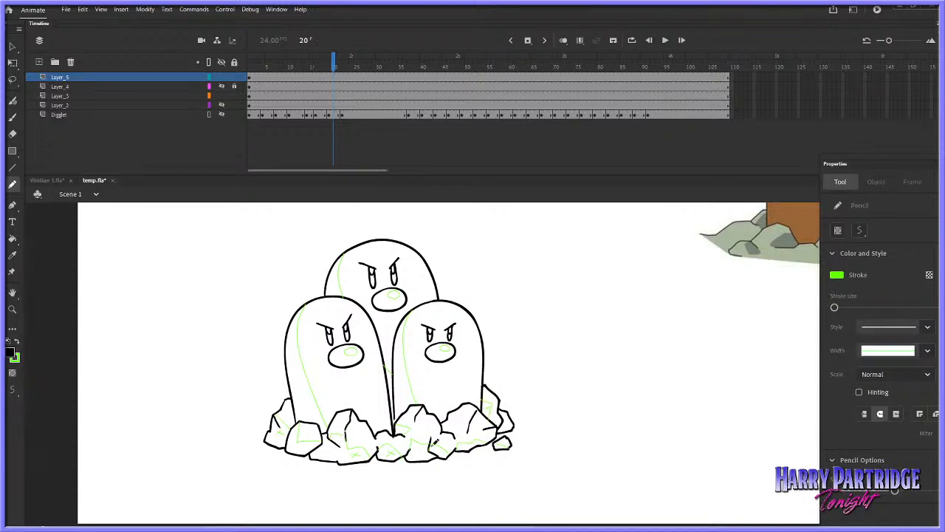
Examine the rocks' shading lines up close and compare the whole drawing with the reference image
click(12, 310)
drag(359, 307, 605, 517)
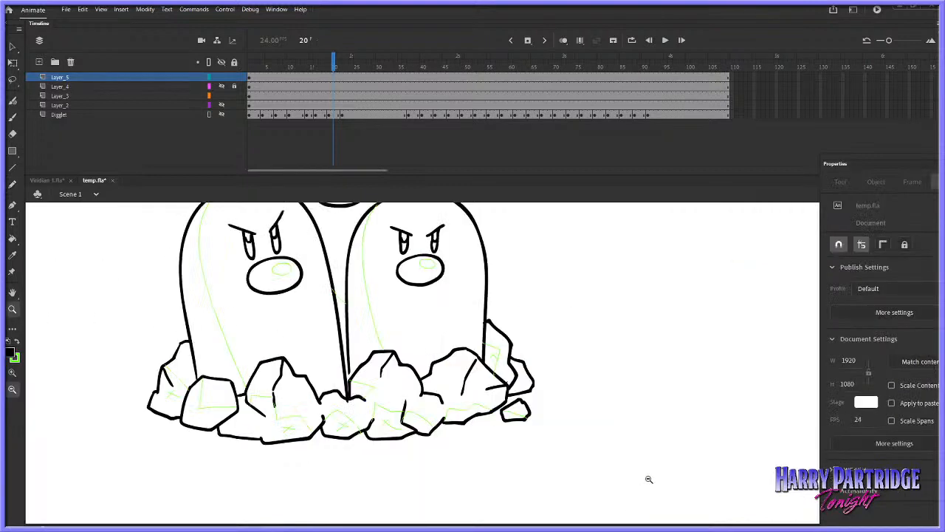
key(v)
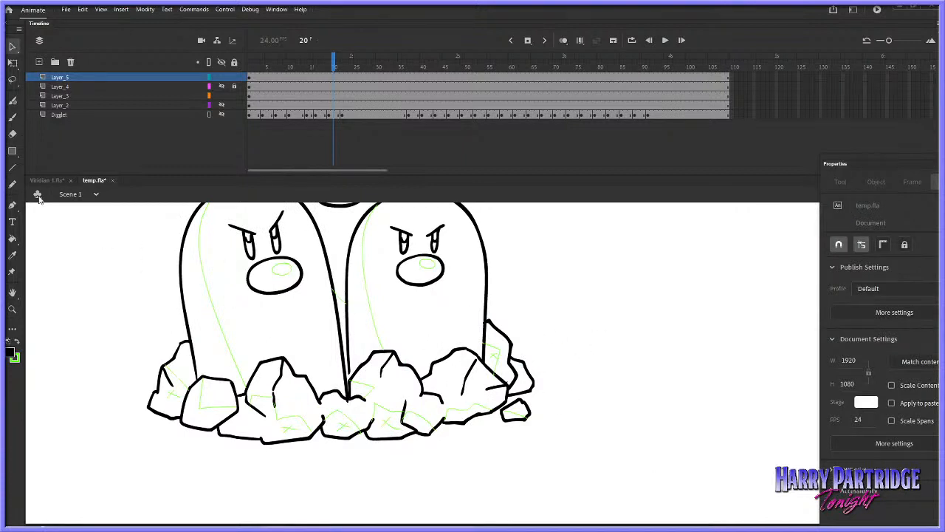
click(12, 134)
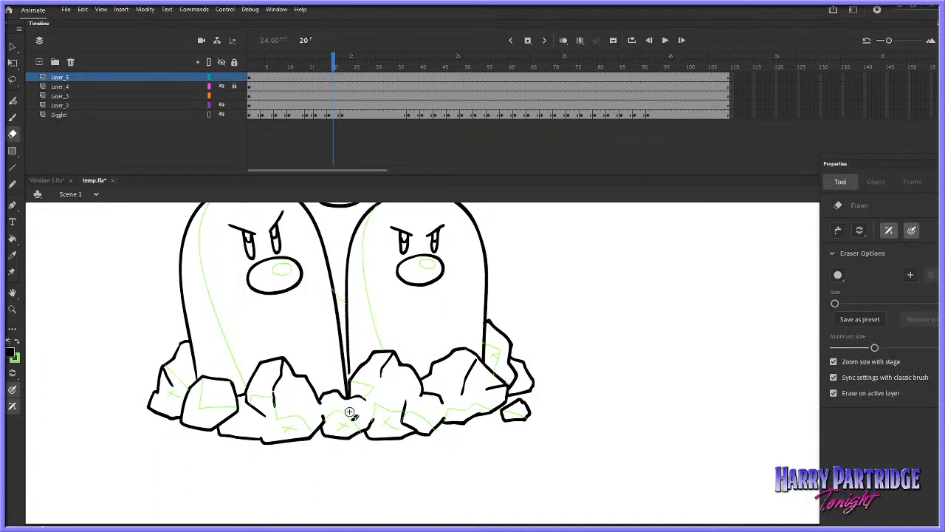
click(12, 308)
click(524, 368)
click(534, 365)
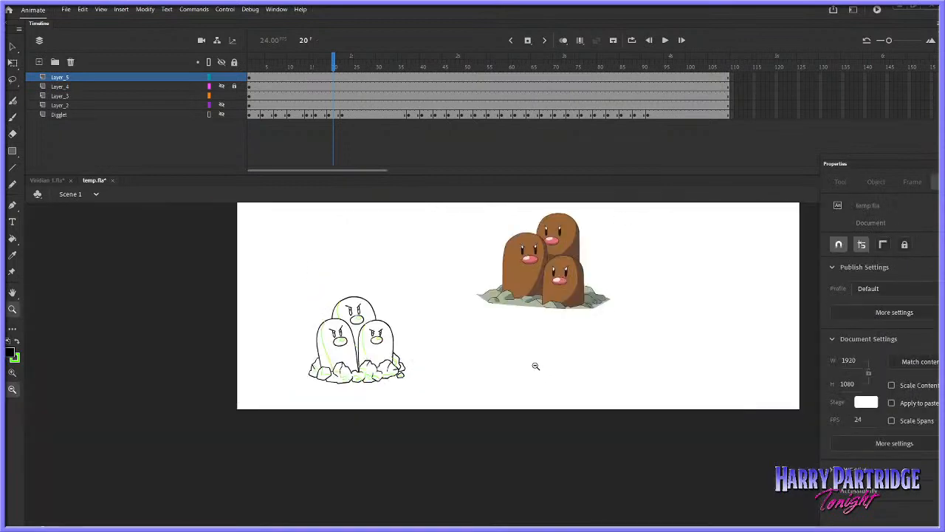
mouse_move(628, 257)
mouse_down()
mouse_move(386, 368)
mouse_move(218, 416)
mouse_up()
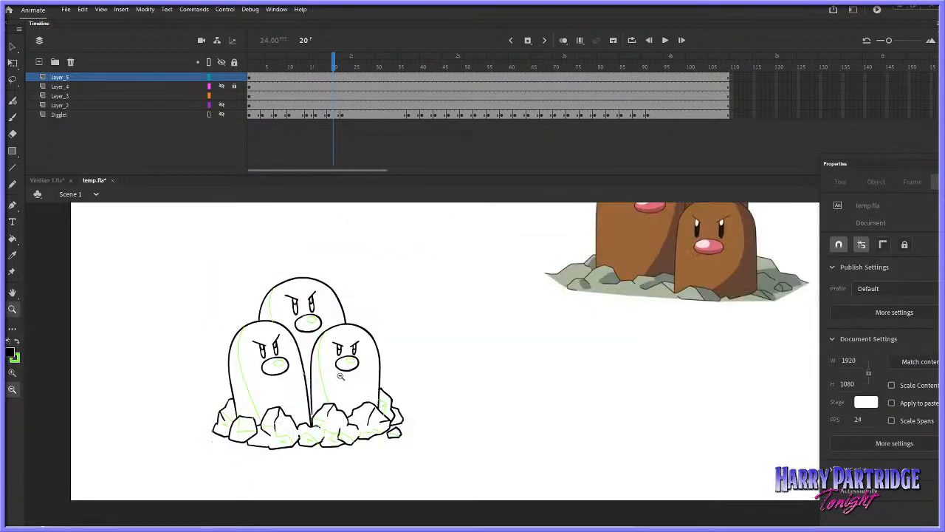
Erase the lower right end of the rear mole's outline and redraw it with a clean black stroke
drag(334, 271, 419, 349)
click(12, 133)
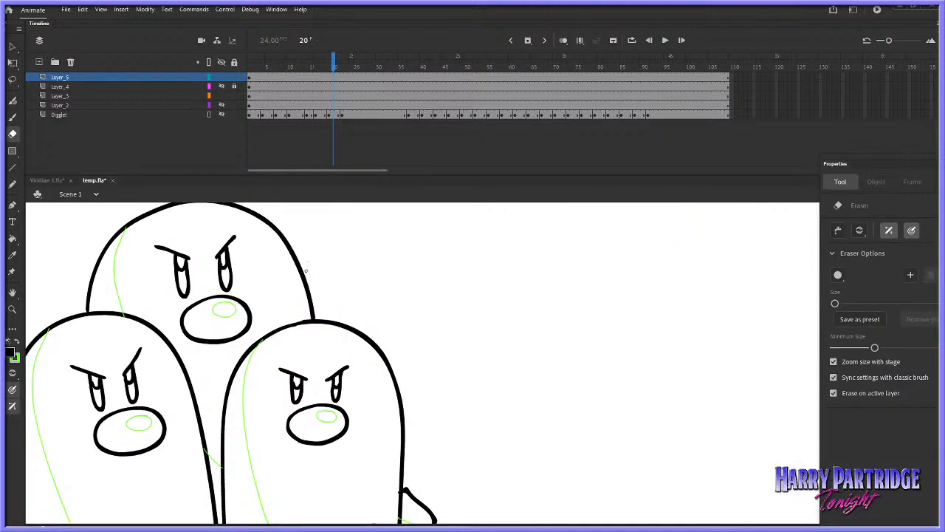
drag(306, 270, 312, 317)
click(11, 118)
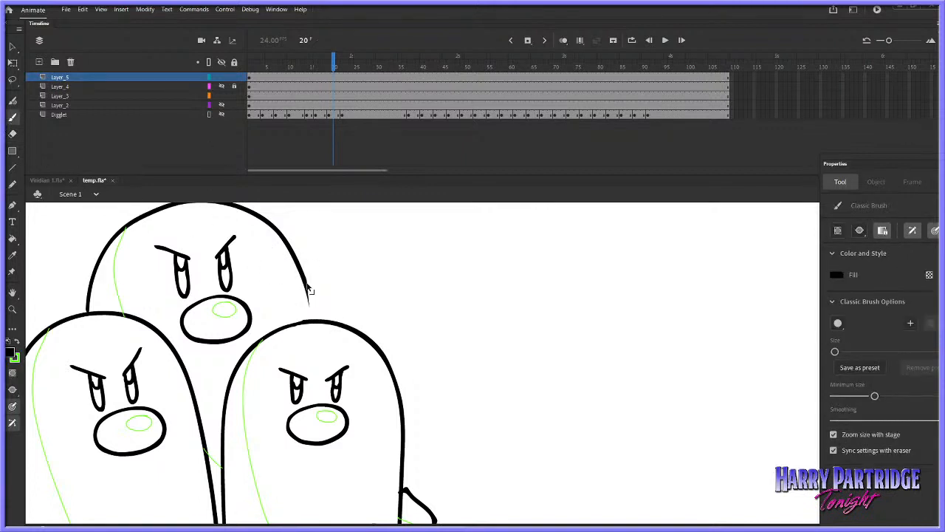
drag(303, 273, 308, 319)
key(z)
alt+click(481, 397)
alt+click(401, 293)
click(559, 412)
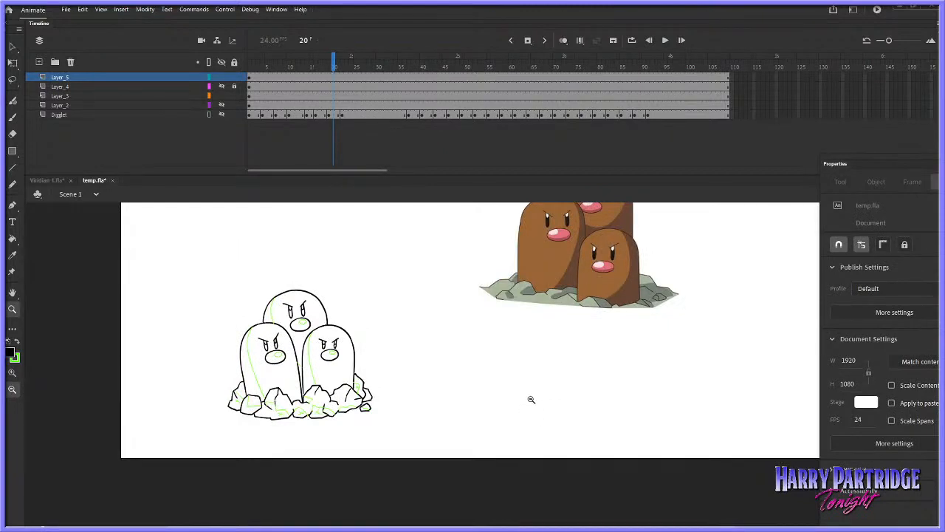
Play back the rough animation on the Digglet layer from frame 1 with Layer_5 hidden
click(222, 77)
click(221, 115)
click(221, 114)
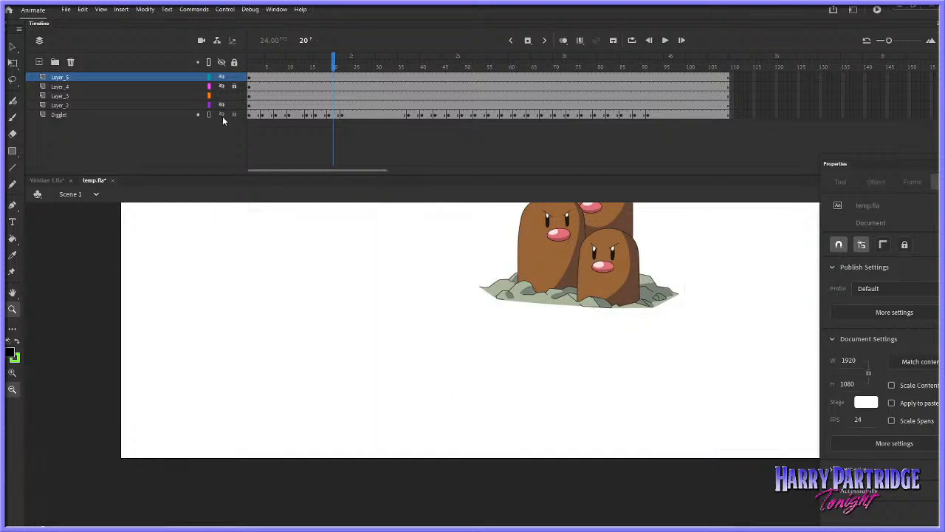
click(221, 115)
key(shift+comma)
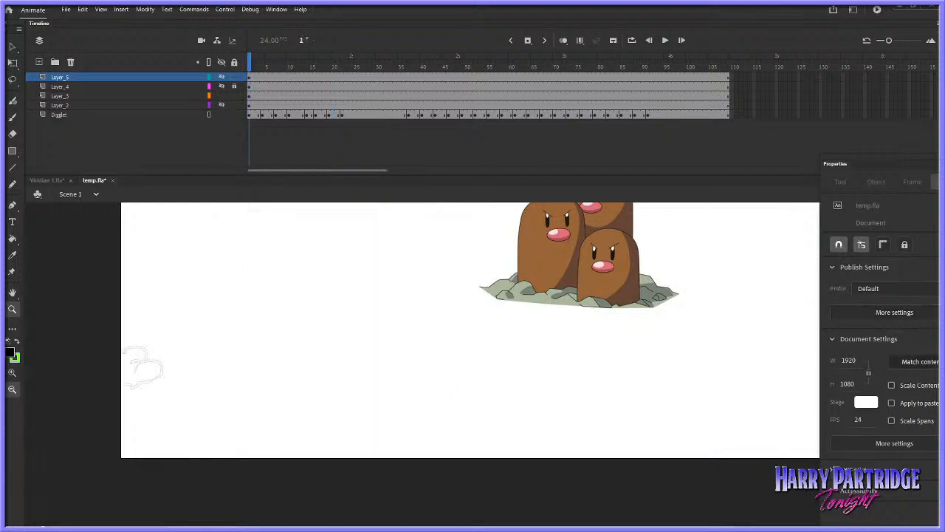
key(Return)
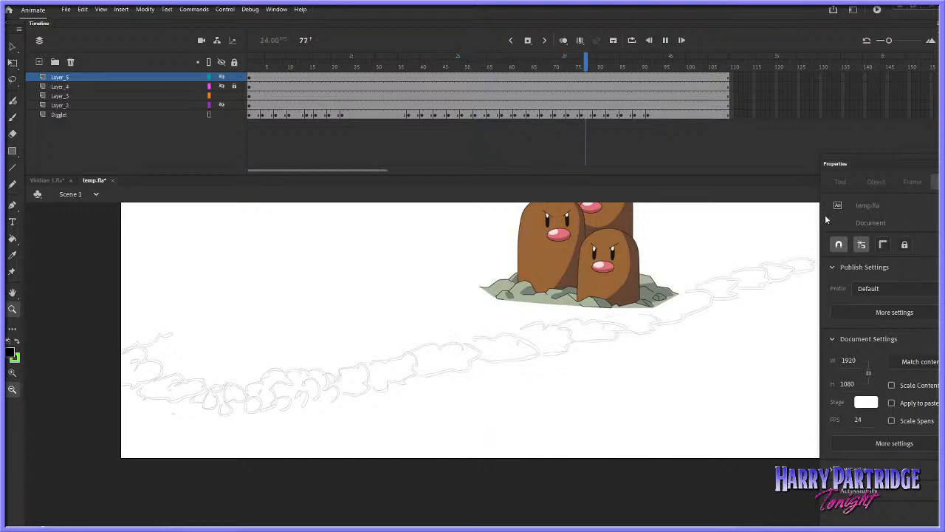
key(Return)
key(Return)
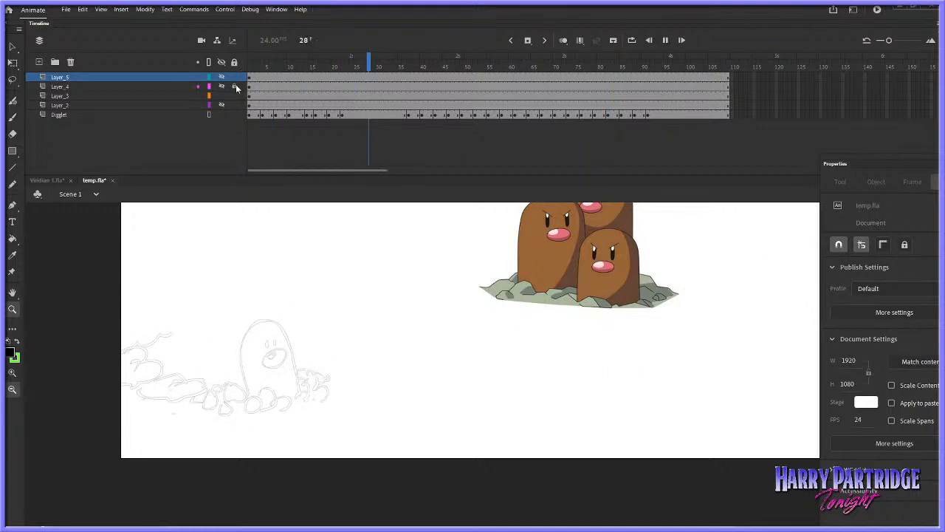
key(Return)
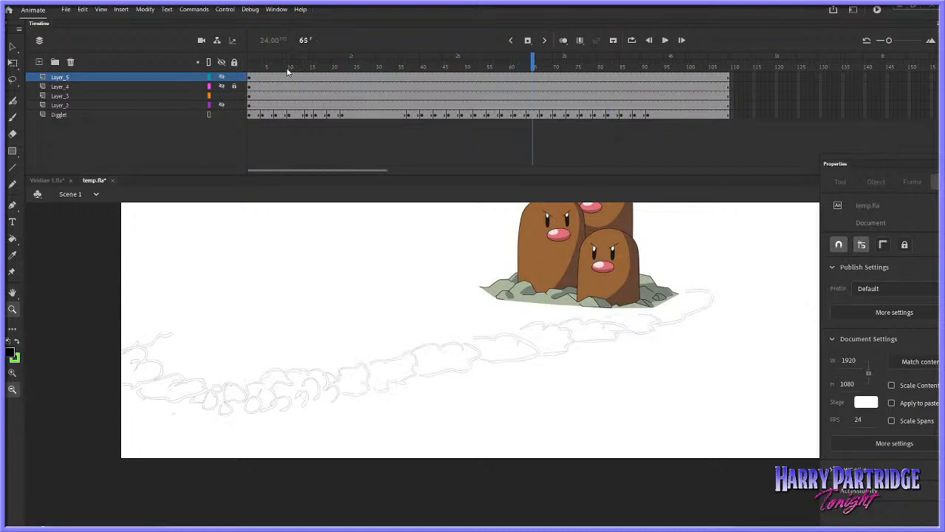
click(246, 66)
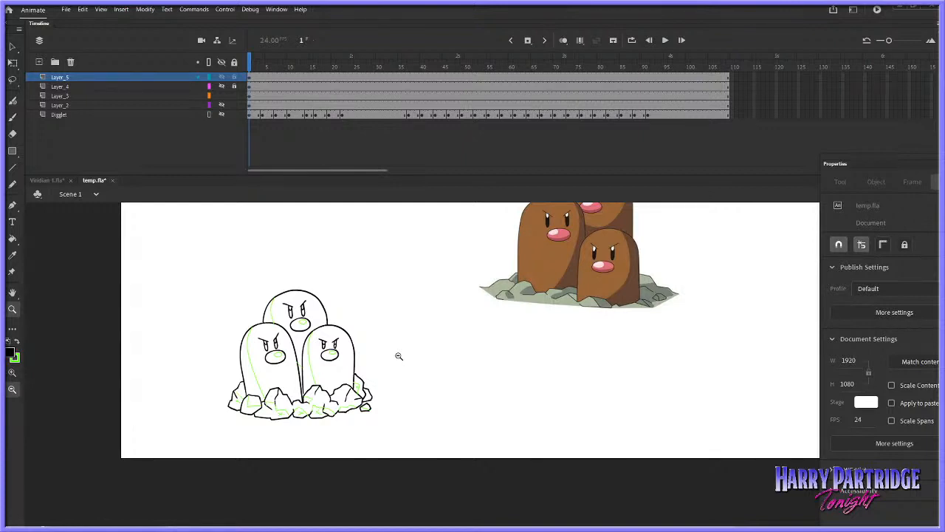
Insert a keyframe at frame 10 of Layer_5 and turn on onion skinning
drag(230, 448, 481, 252)
click(252, 77)
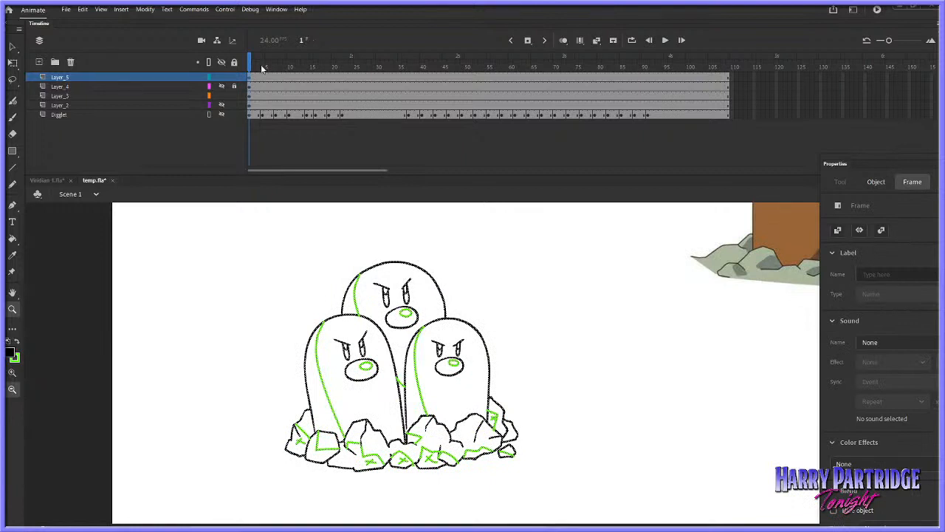
key(Return)
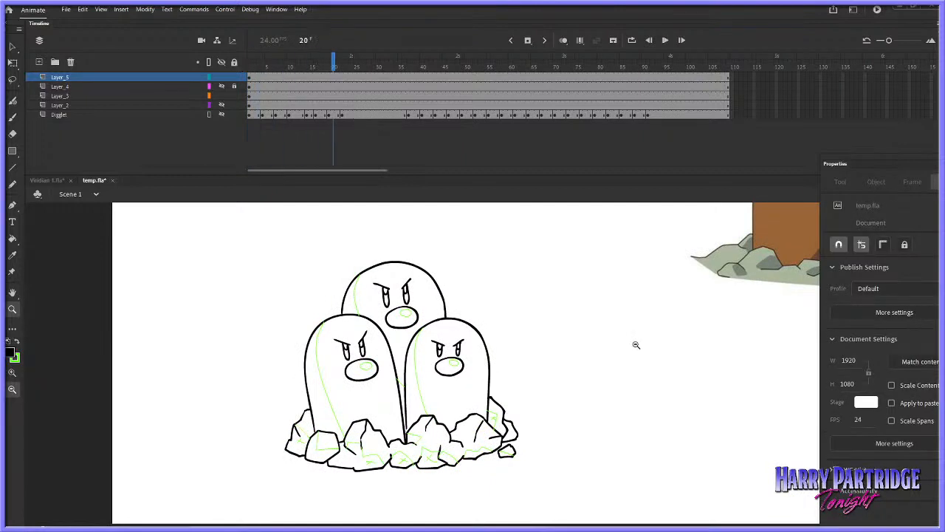
click(288, 77)
right_click(288, 76)
click(350, 155)
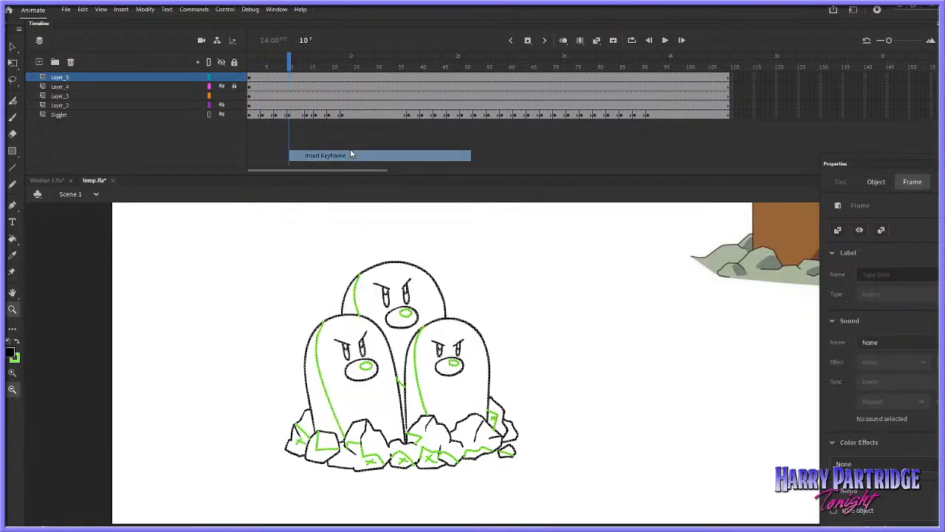
click(349, 152)
click(562, 41)
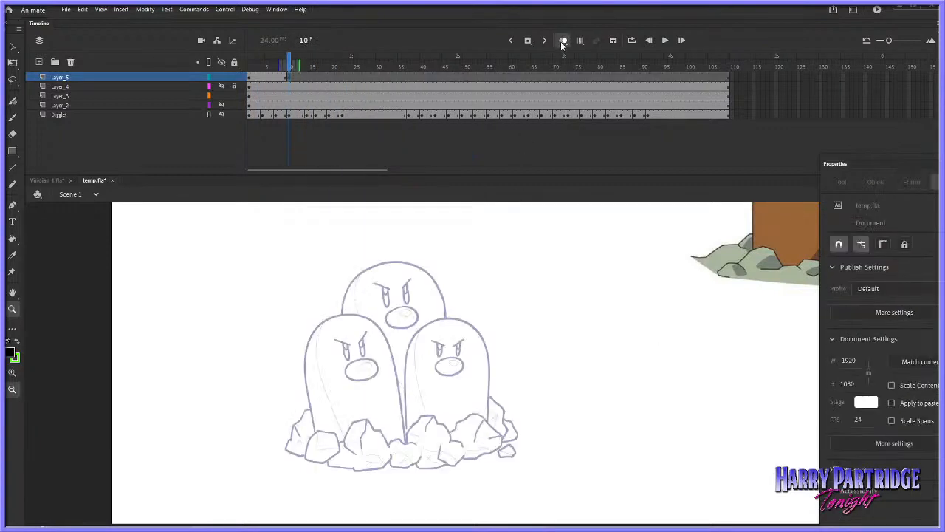
Place the three-mole drawing on the frame 10 keyframe of Layer_5, leaving frames 1 to 9 blank
click(283, 78)
right_click(285, 80)
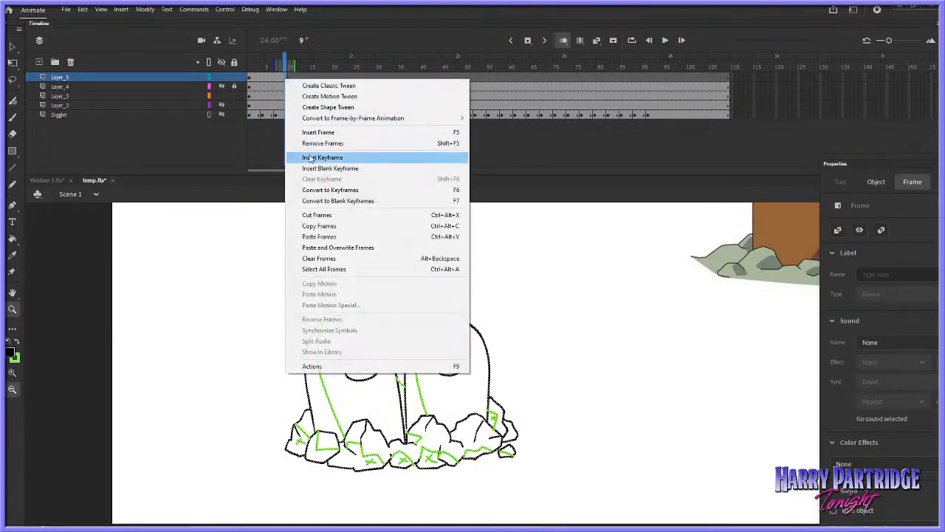
click(350, 154)
drag(285, 80, 289, 79)
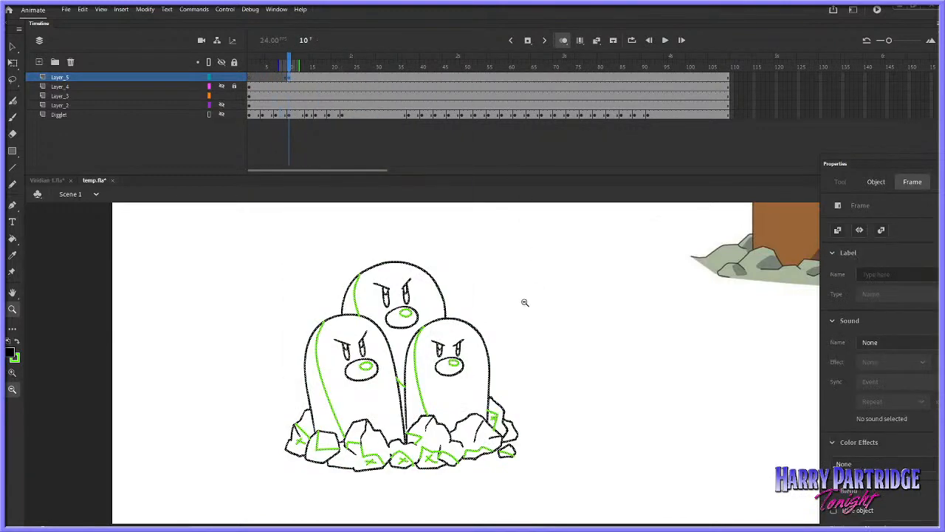
On frame 9, ink a tall single mole over the rear mole with slanted brow lines and a round nose high on the face
key(comma)
mouse_move(640, 258)
mouse_down()
mouse_move(720, 219)
mouse_move(281, 517)
mouse_up()
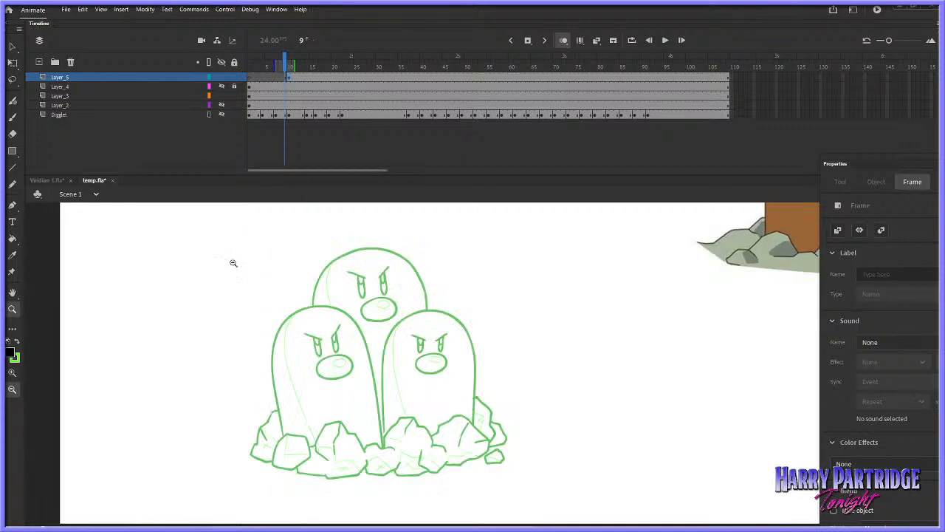
click(11, 118)
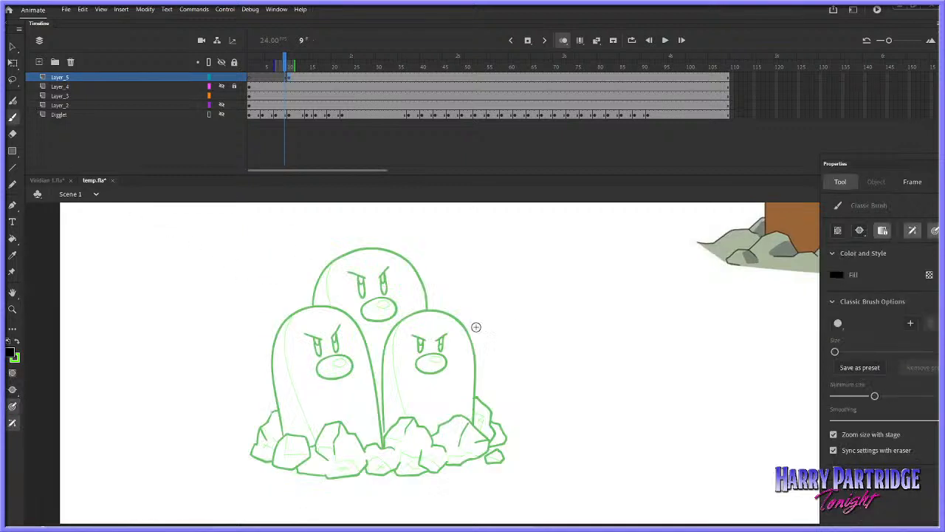
mouse_move(307, 427)
mouse_down()
mouse_move(319, 275)
mouse_move(371, 247)
mouse_move(414, 266)
mouse_move(431, 335)
mouse_move(433, 441)
mouse_up()
mouse_move(341, 261)
mouse_down()
mouse_move(393, 263)
mouse_move(385, 281)
mouse_move(363, 278)
mouse_up()
key(ctrl+z)
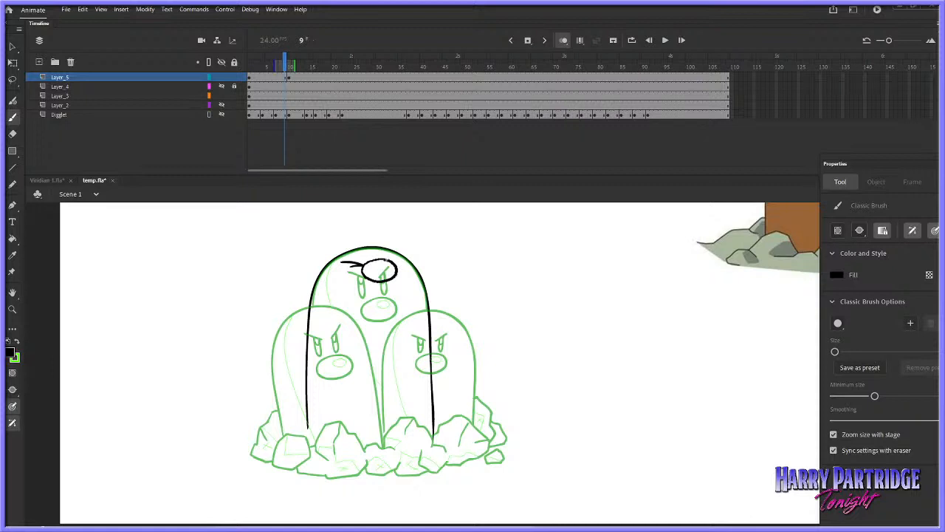
key(ctrl+z)
drag(385, 260, 367, 292)
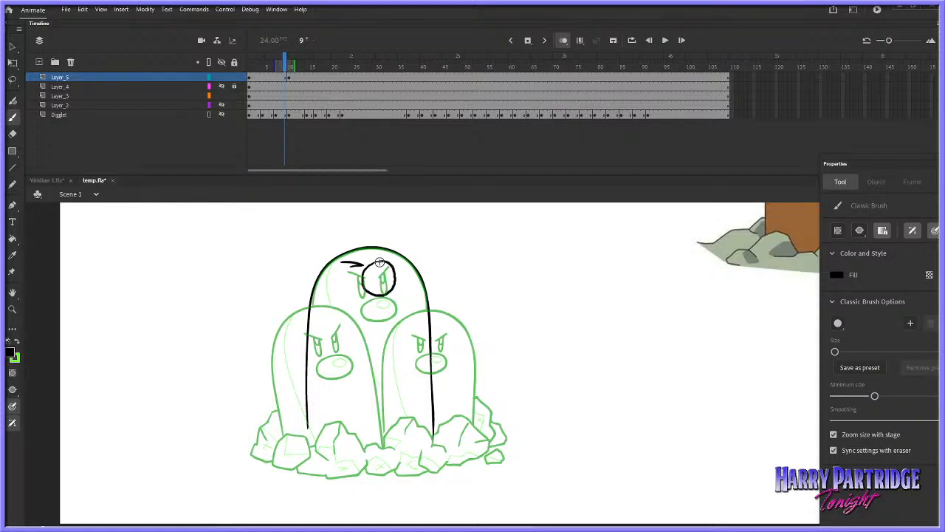
key(ctrl+z)
drag(384, 261, 371, 291)
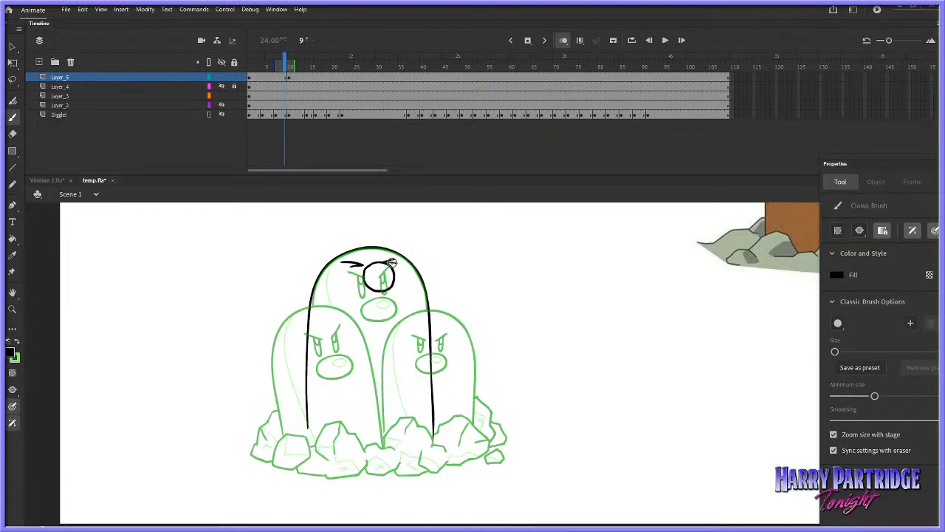
Narrow the tall mole's body outline horizontally with Free Transform
right_click(414, 263)
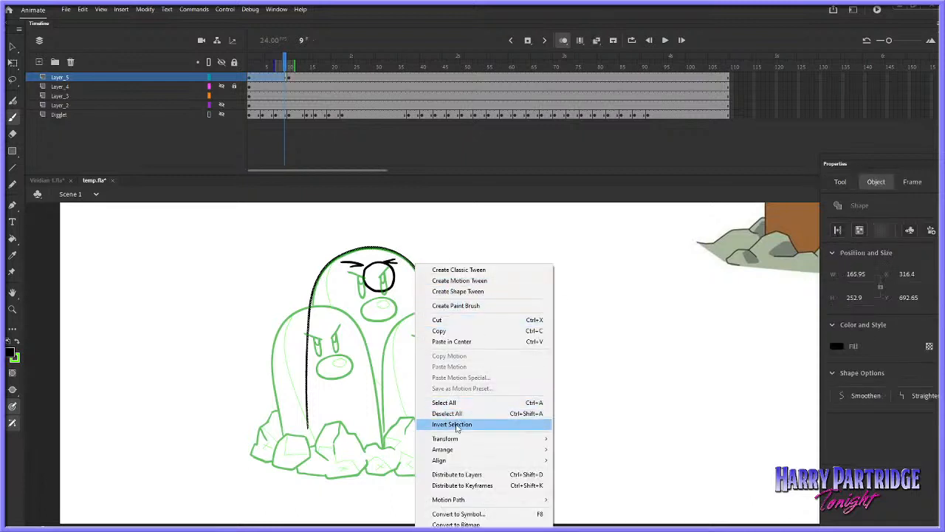
mouse_move(472, 439)
click(573, 322)
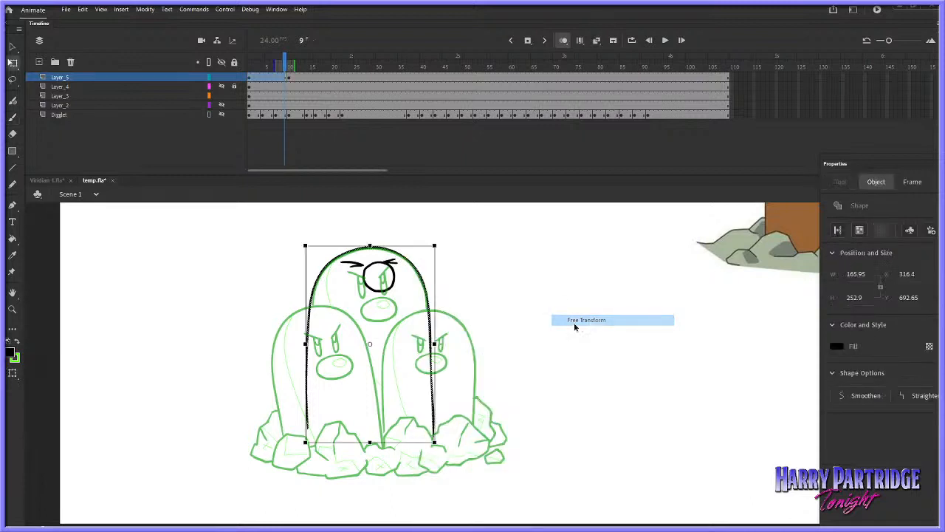
click(454, 338)
Select the tall mole's nose circle without the attached brow line and adjust its shape
click(390, 265)
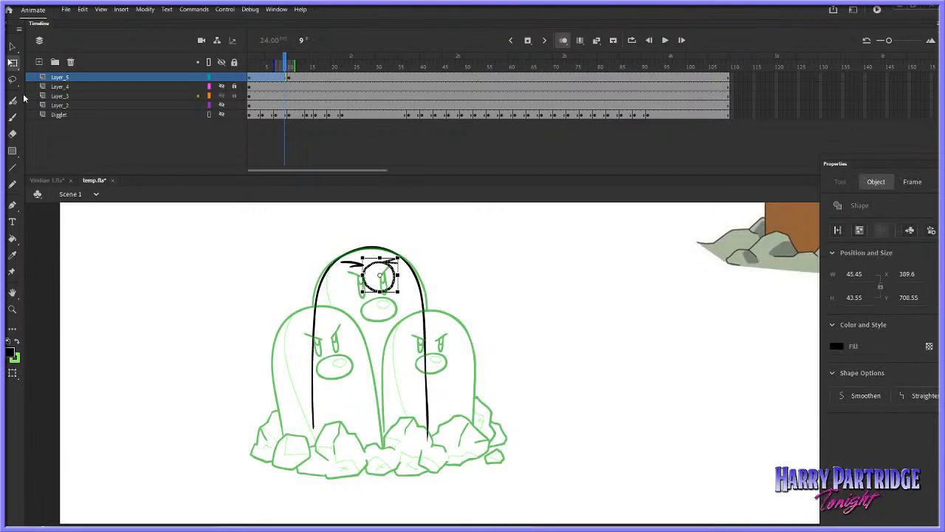
key(l)
drag(397, 267, 397, 267)
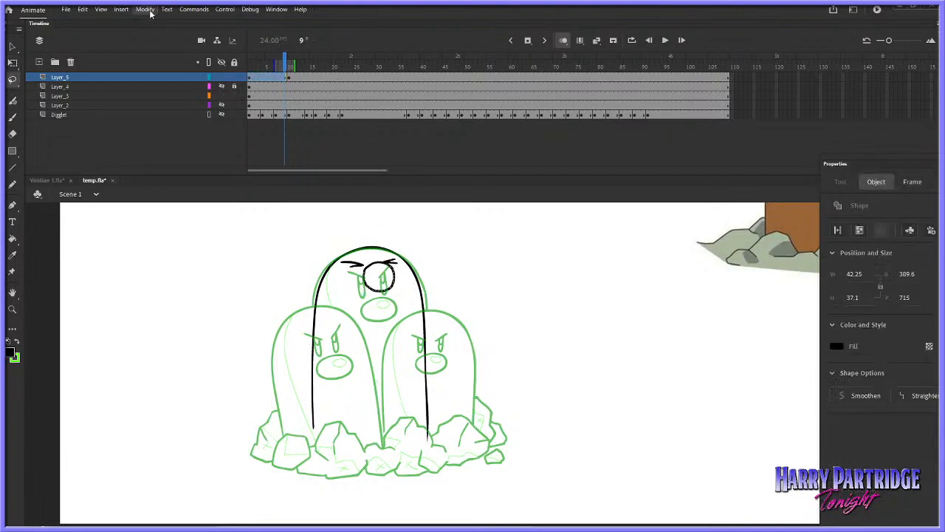
click(145, 10)
mouse_move(178, 103)
click(342, 105)
click(338, 202)
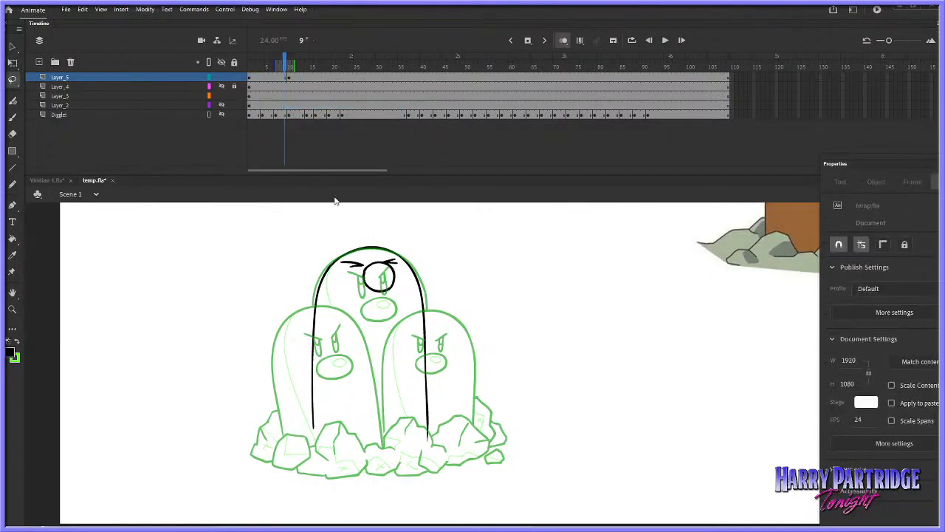
click(12, 135)
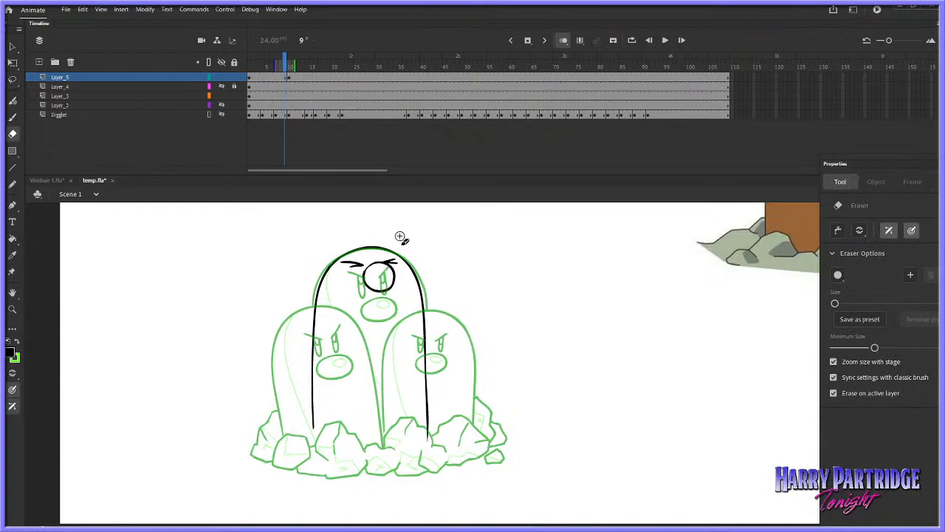
click(11, 117)
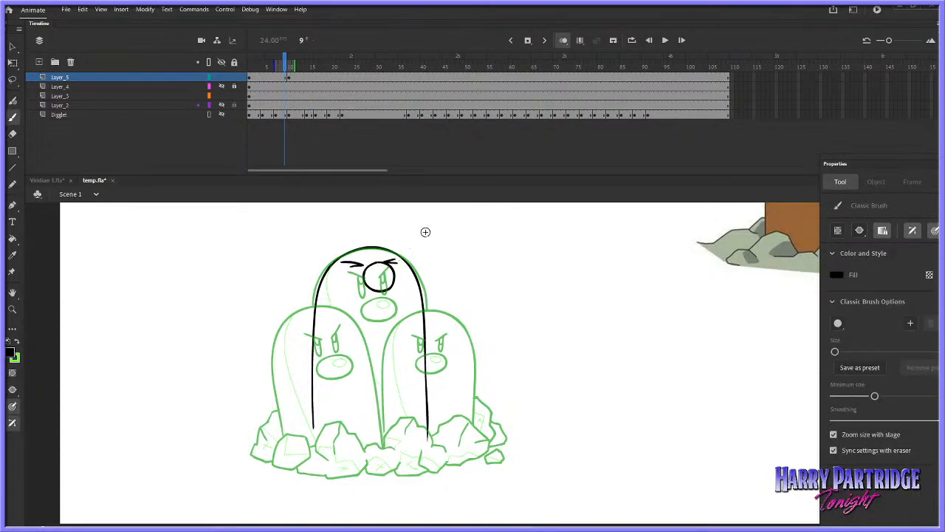
Make a raised copy of the tall mole on a frame 8 keyframe of Layer_5, clear the earlier frames, and play back the motion
click(283, 78)
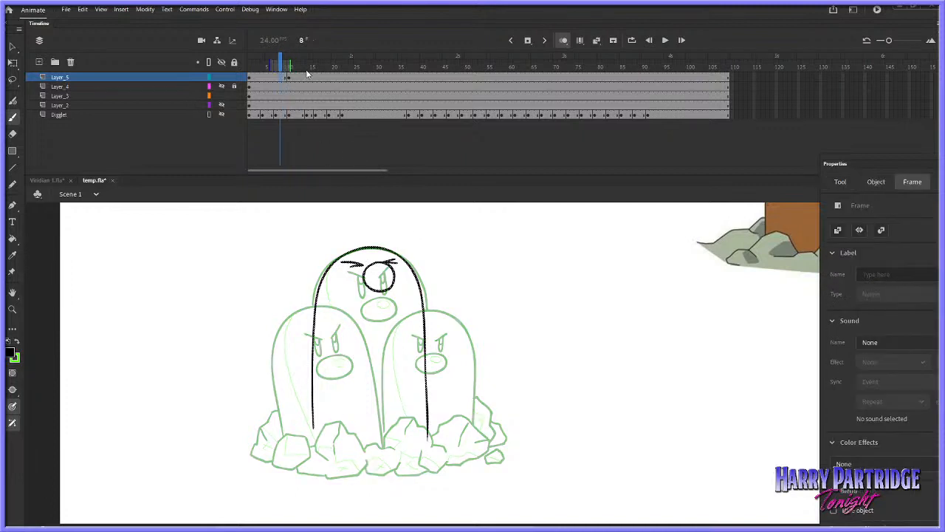
click(280, 79)
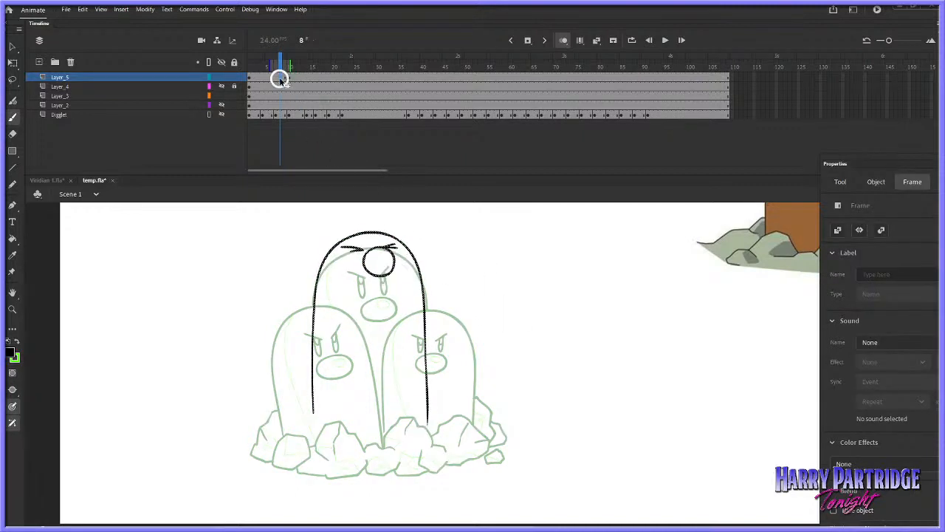
right_click(280, 80)
click(314, 157)
click(264, 78)
key(Delete)
key(Return)
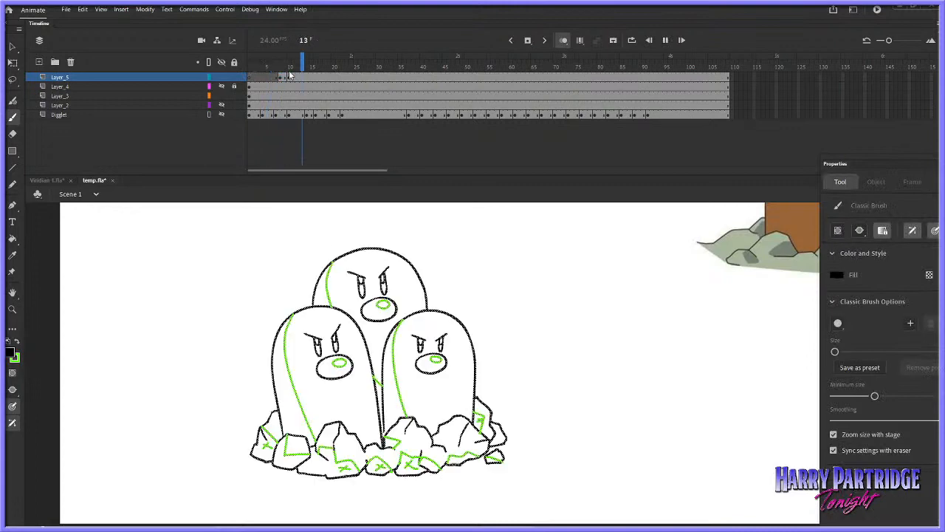
click(280, 78)
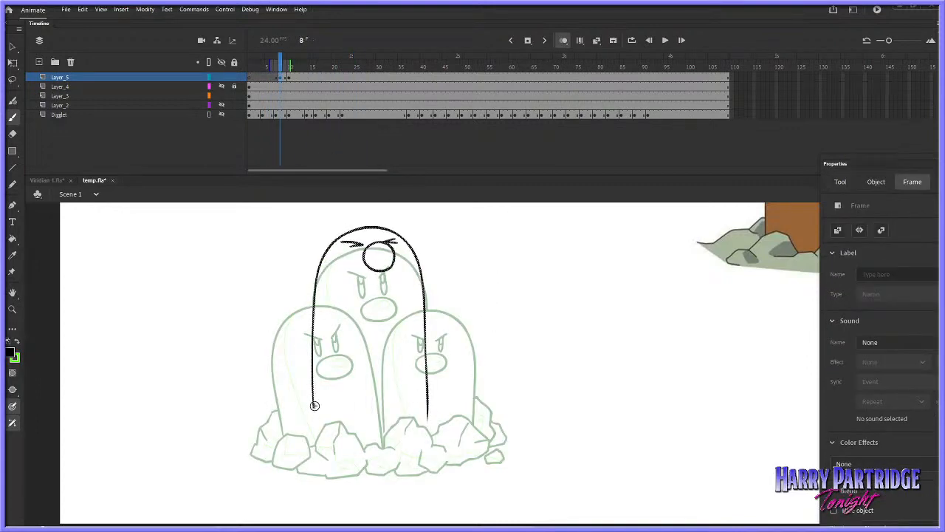
drag(314, 391, 315, 448)
key(ctrl+z)
drag(314, 393, 316, 438)
key(ctrl+z)
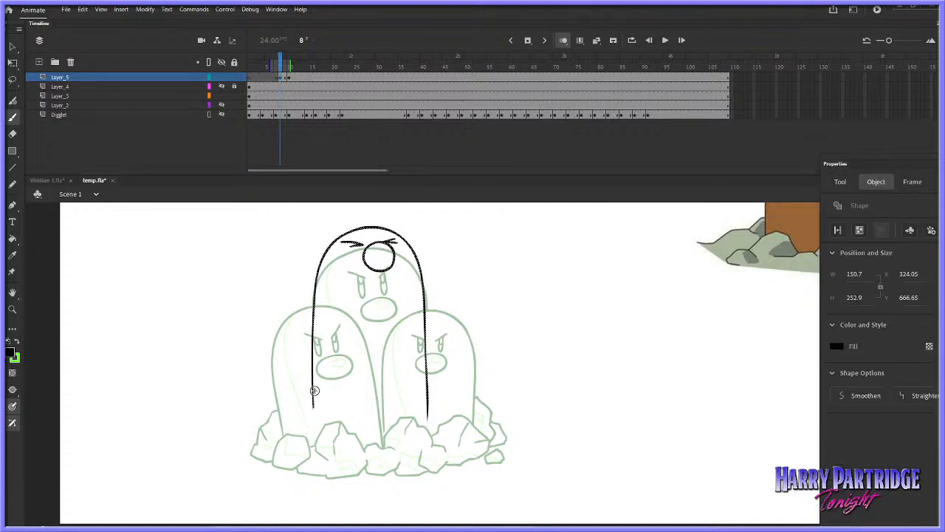
mouse_move(313, 390)
mouse_down()
mouse_move(316, 434)
mouse_move(313, 408)
mouse_move(288, 398)
mouse_move(310, 417)
mouse_move(301, 440)
mouse_up()
key(ctrl+z)
key(ctrl+z)
key(ctrl+z)
On frame 8 of Layer_5, ink a cluster of jagged rocks around the left side of the tall mole's base
mouse_move(321, 410)
mouse_down()
mouse_move(305, 430)
mouse_move(317, 444)
mouse_move(335, 442)
mouse_move(339, 419)
mouse_move(289, 392)
mouse_up()
key(ctrl+z)
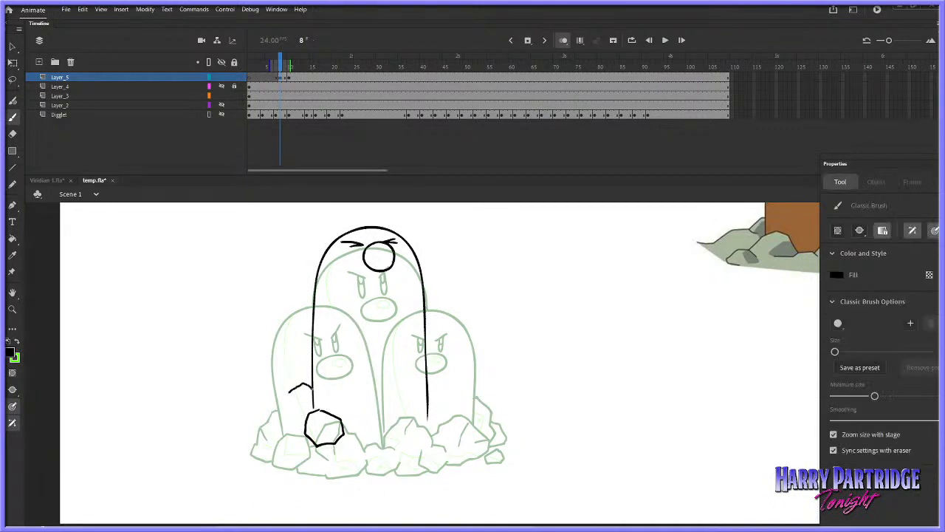
mouse_move(301, 438)
mouse_down()
mouse_move(291, 419)
mouse_move(318, 456)
mouse_move(346, 463)
mouse_up()
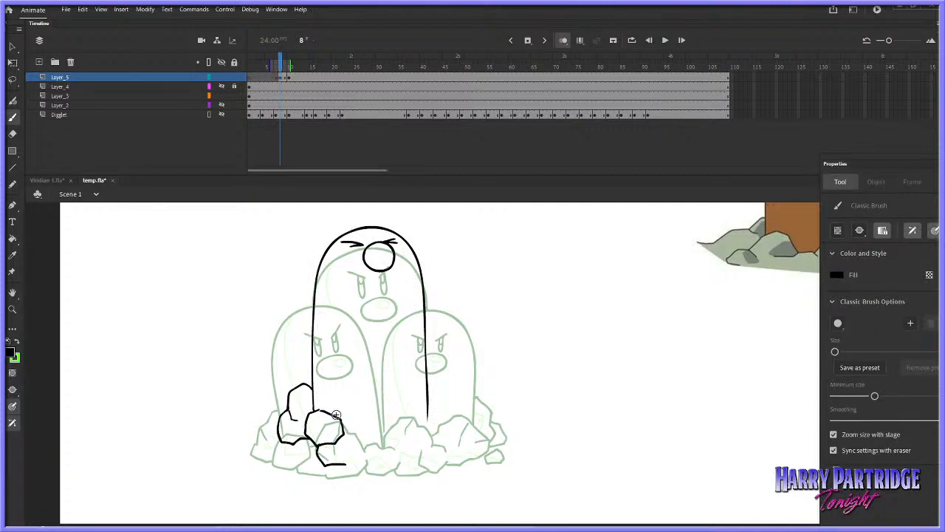
drag(336, 414, 350, 403)
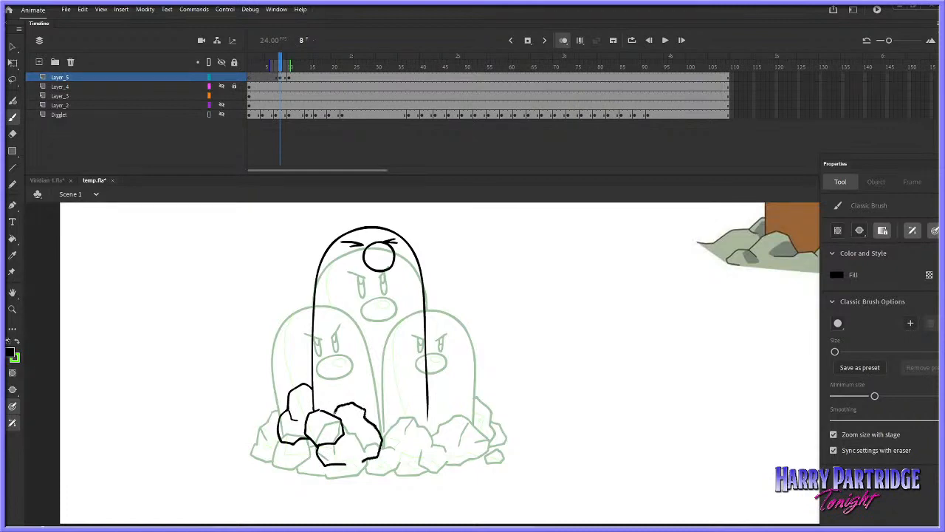
drag(345, 463, 365, 460)
Ink a large angular rock in front of the base, right of centre, and add crack lines to the front rocks
key(period)
key(period)
mouse_move(353, 406)
mouse_down()
mouse_move(347, 426)
mouse_move(388, 415)
mouse_move(380, 454)
mouse_move(402, 463)
mouse_move(420, 456)
mouse_up()
key(comma)
key(ctrl+z)
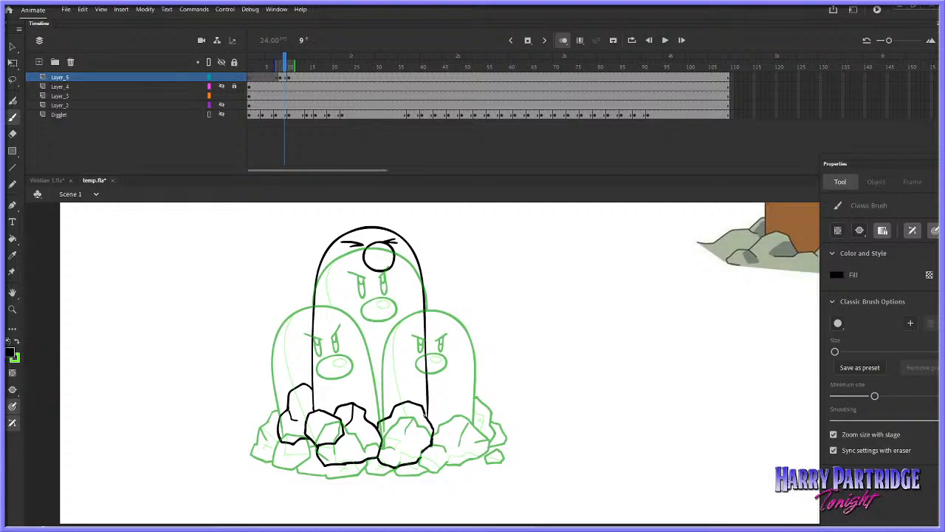
key(.)
drag(397, 444, 394, 452)
key(.)
Turn off onion skinning and ink a large cracked rock against the right side of the tall mole's base
mouse_move(415, 405)
mouse_down()
mouse_move(410, 412)
mouse_move(452, 419)
mouse_move(440, 420)
mouse_up()
key(alt+shift+o)
key(.)
key(.)
key(ctrl+z)
key(.)
mouse_move(435, 419)
mouse_down()
mouse_move(460, 393)
mouse_move(471, 414)
mouse_up()
key(.)
drag(442, 451, 420, 458)
key(.)
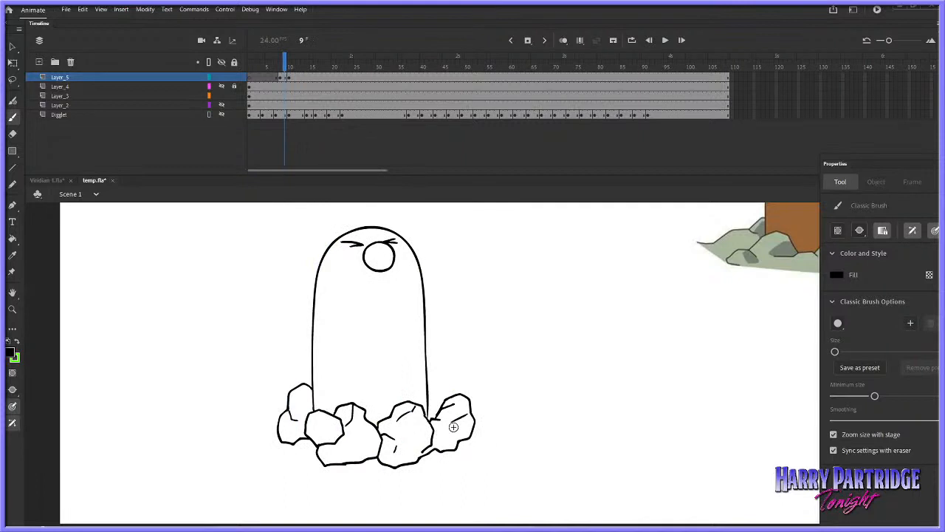
Ink a rear rock and a small stone on the mound's right side and a small rock at its lower left, comparing with frame 10
key(.)
mouse_move(427, 384)
mouse_down()
mouse_move(482, 419)
mouse_move(488, 429)
mouse_move(474, 429)
mouse_move(513, 442)
mouse_up()
key(.)
key(.)
key(.)
key(comma)
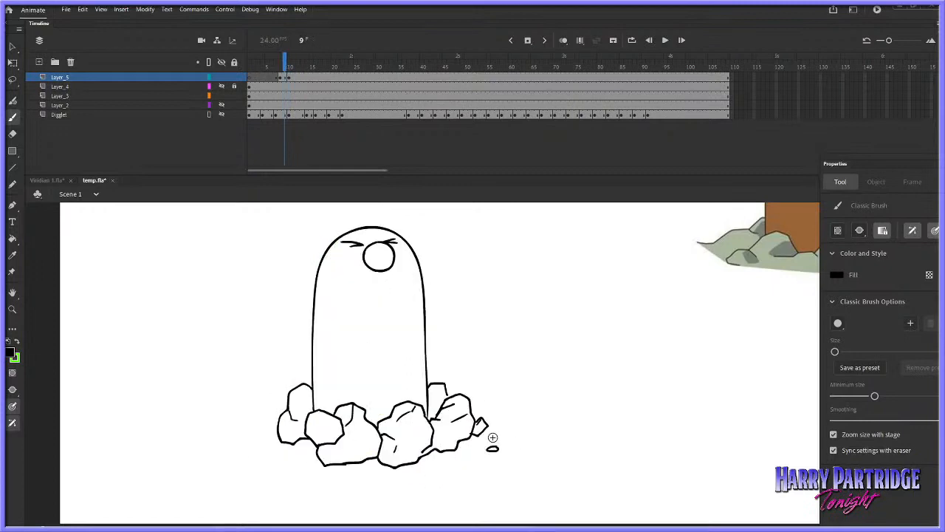
key(period)
key(comma)
key(period)
key(comma)
key(period)
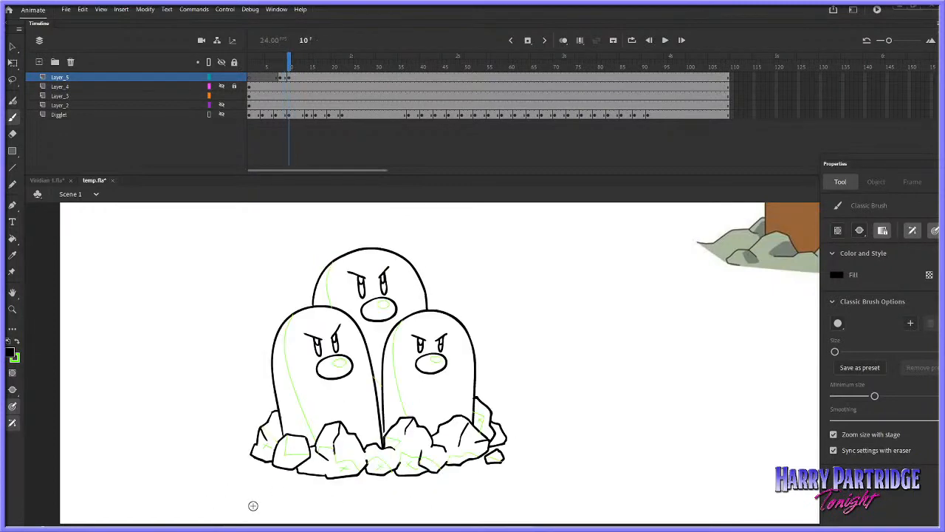
key(comma)
key(period)
With the Pencil tool, draw a green shading line curving down the tall mole's body and a small highlight circle on its nose
click(12, 184)
key(comma)
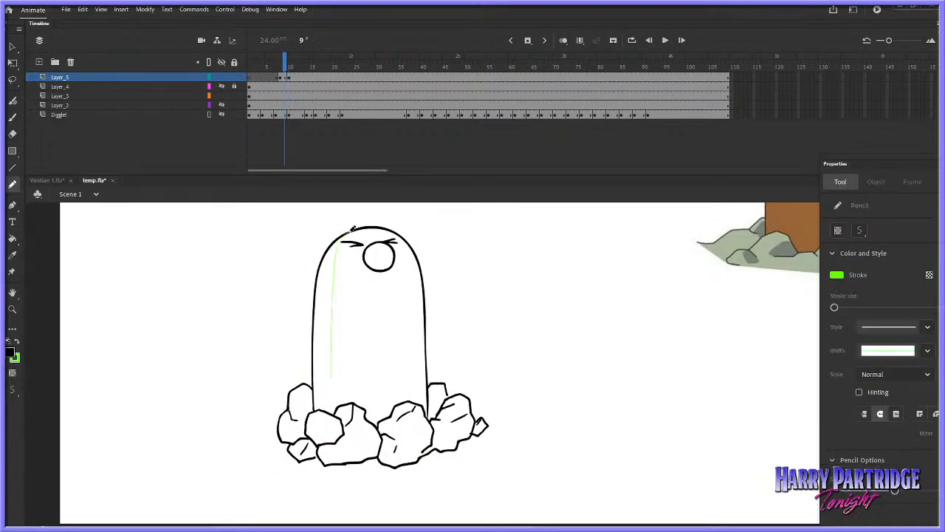
key(period)
key(comma)
key(comma)
key(comma)
key(period)
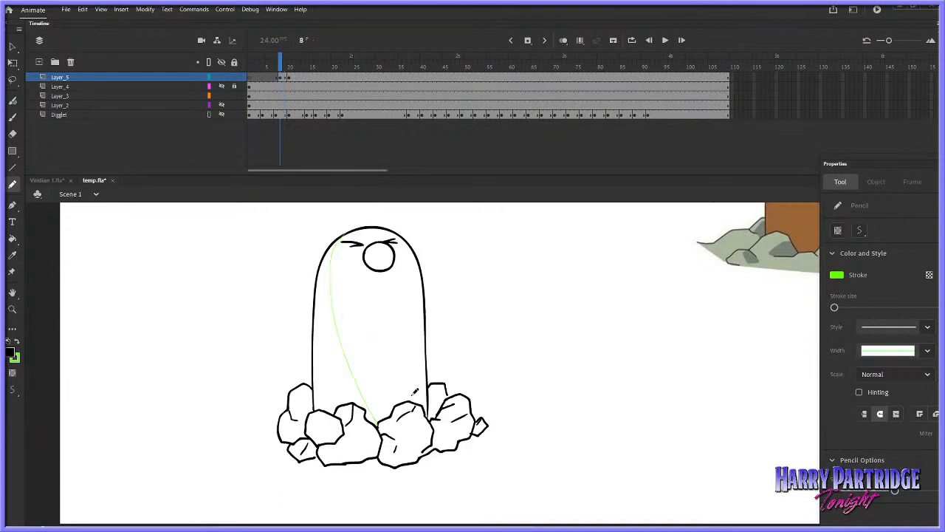
key(comma)
key(period)
key(period)
drag(380, 245, 384, 243)
key(period)
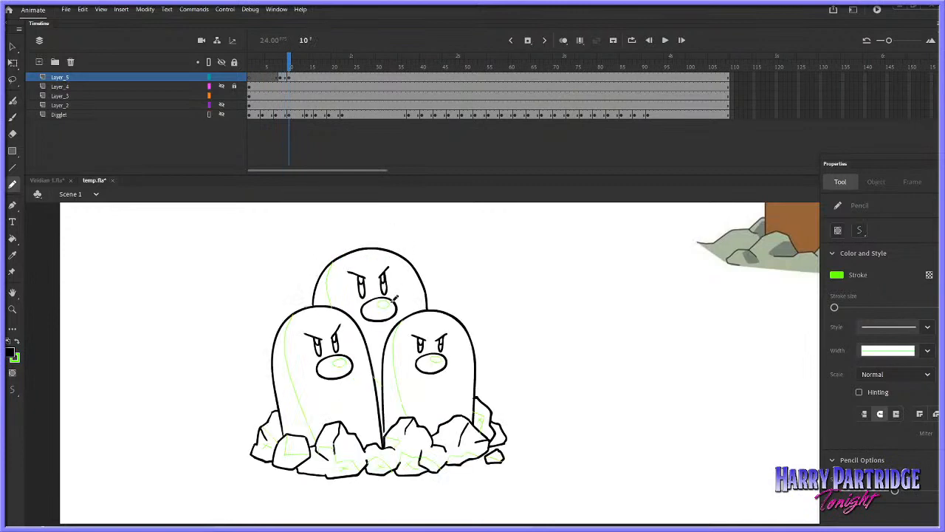
Draw green shading lines across the rocks on the left side of the tall mole's mound
key(comma)
drag(290, 396, 306, 420)
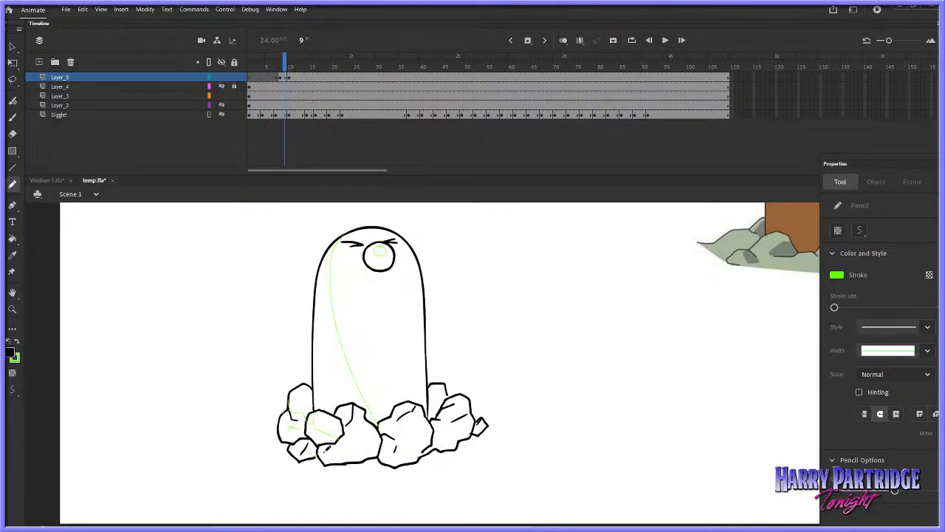
key(period)
key(comma)
key(period)
key(comma)
Draw green shading lines along the lower edges of the centre and right rocks, matching the shading style of frame 10
drag(401, 463, 422, 451)
key(period)
key(comma)
key(period)
key(comma)
key(period)
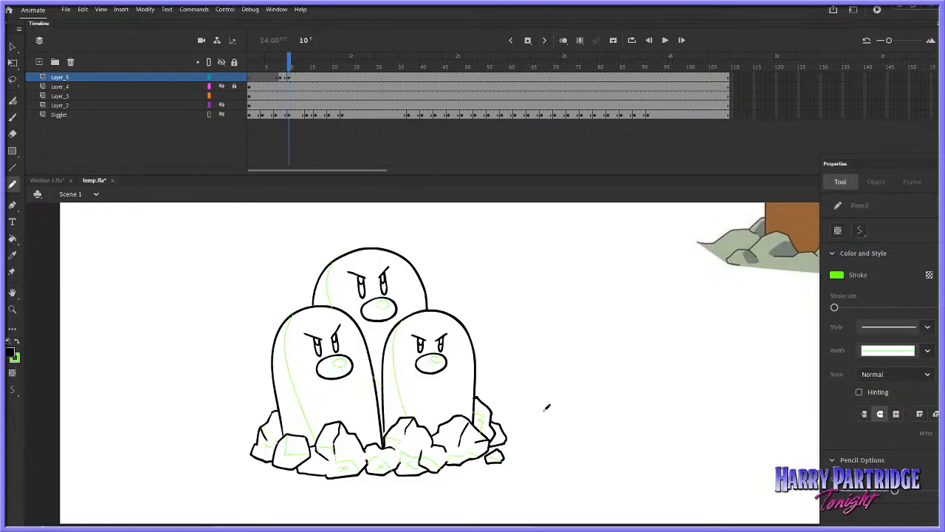
key(comma)
key(period)
key(comma)
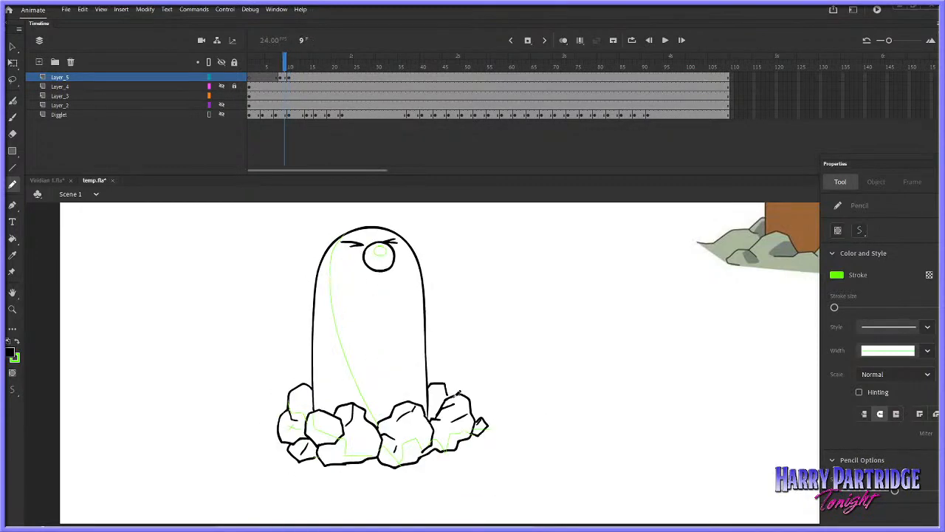
Play back the motion and extend the tall mole pose on Layer_5 by one frame
key(comma)
key(comma)
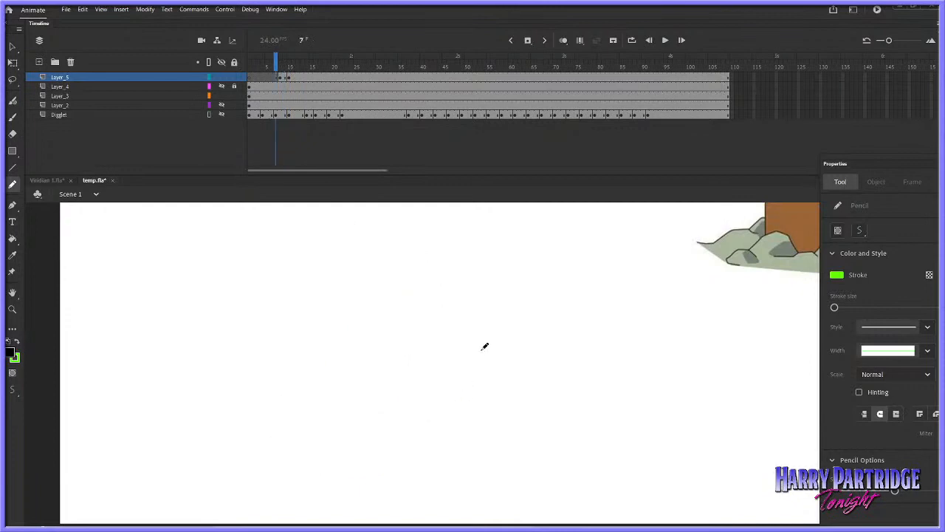
key(Return)
right_click(281, 76)
click(310, 126)
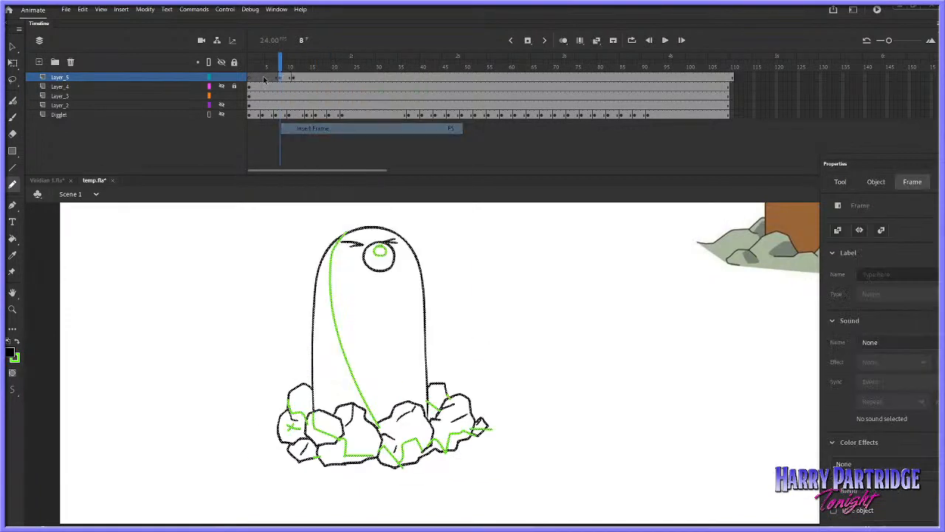
Make the three-headed pose start on a frame 15 keyframe of Layer_5, leaving blank frames from frame 11 before it
click(276, 67)
right_click(304, 76)
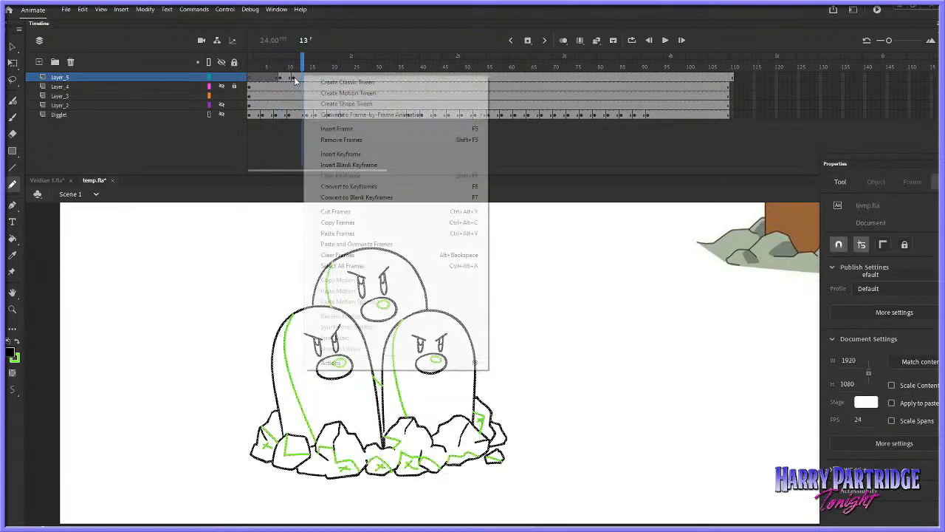
key(Escape)
right_click(305, 77)
click(342, 196)
key(comma)
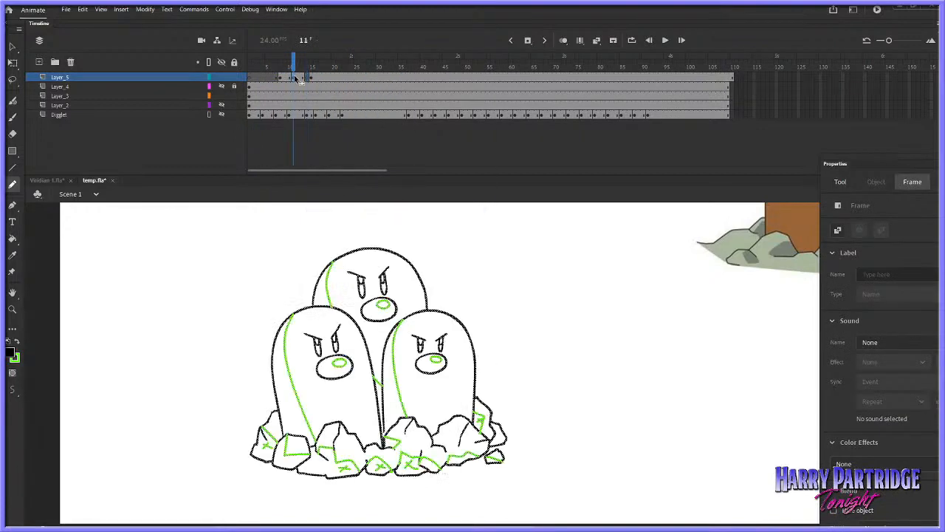
key(comma)
key(comma)
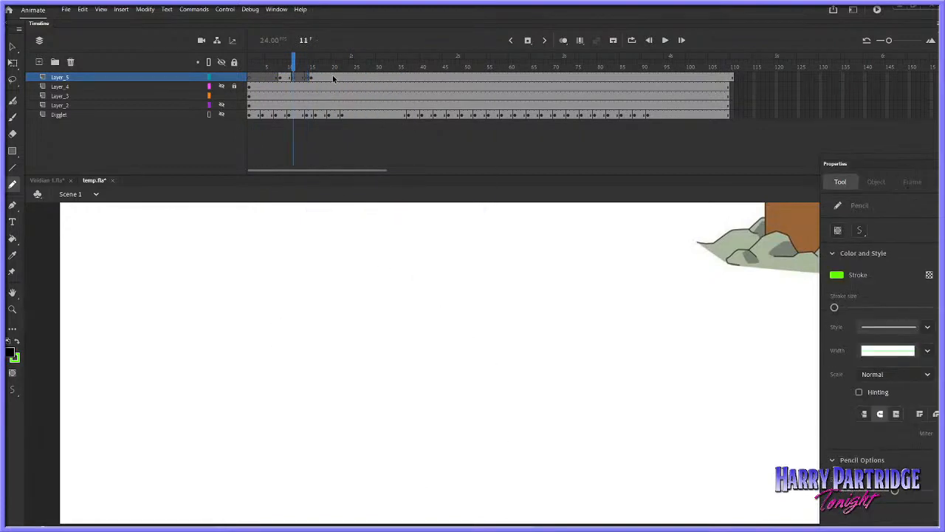
Scrub and play back the frames around the blank gap to review the timing between the two poses
click(290, 65)
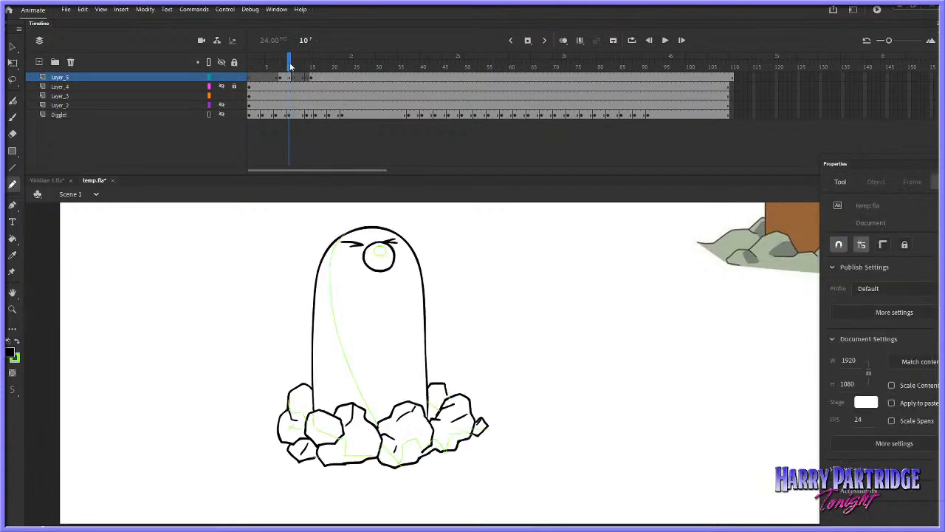
click(326, 66)
click(293, 65)
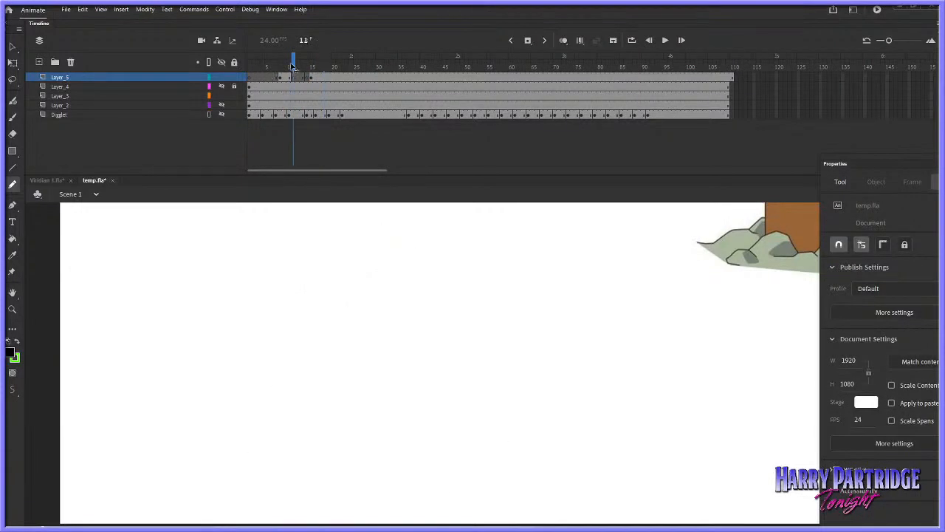
click(288, 65)
click(317, 69)
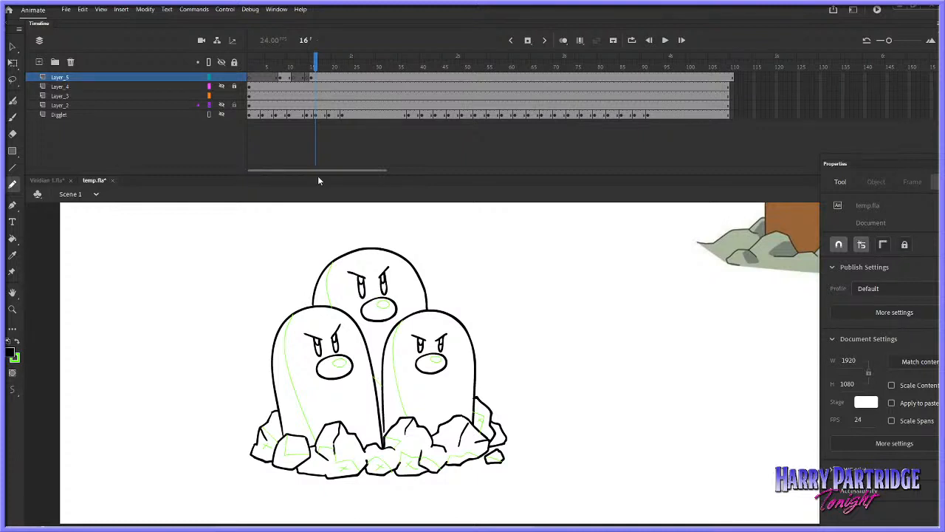
click(272, 62)
key(Return)
click(286, 64)
Switch to the Classic Brush, turn on onion skinning, and compare the tall mole on frame 10 with the onion-skinned three-headed pose on frame 11
click(11, 117)
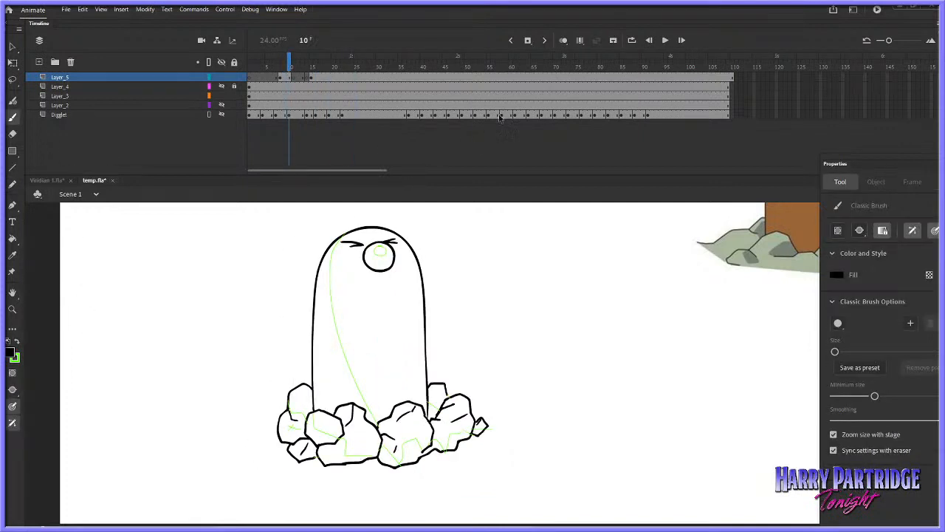
click(294, 63)
click(563, 40)
mouse_move(302, 63)
mouse_down()
mouse_move(316, 63)
mouse_move(294, 62)
mouse_up()
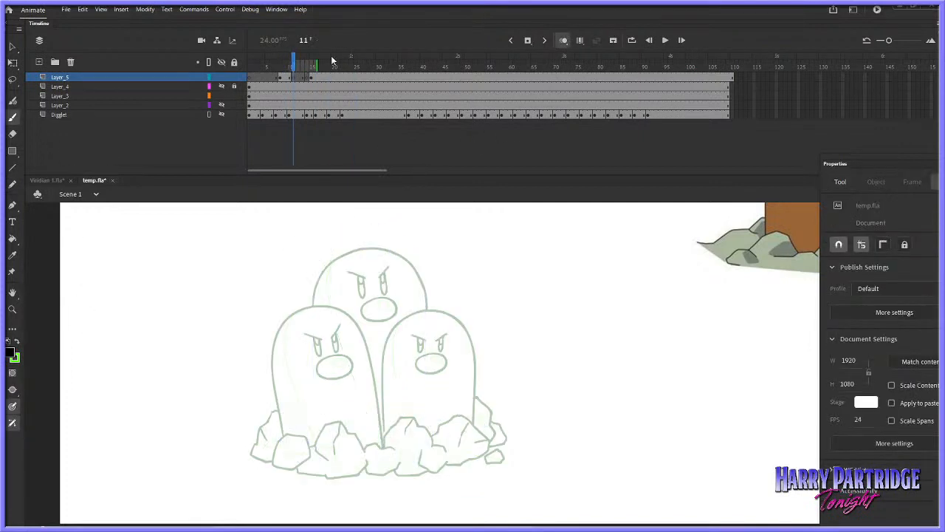
key(comma)
key(comma)
key(period)
key(period)
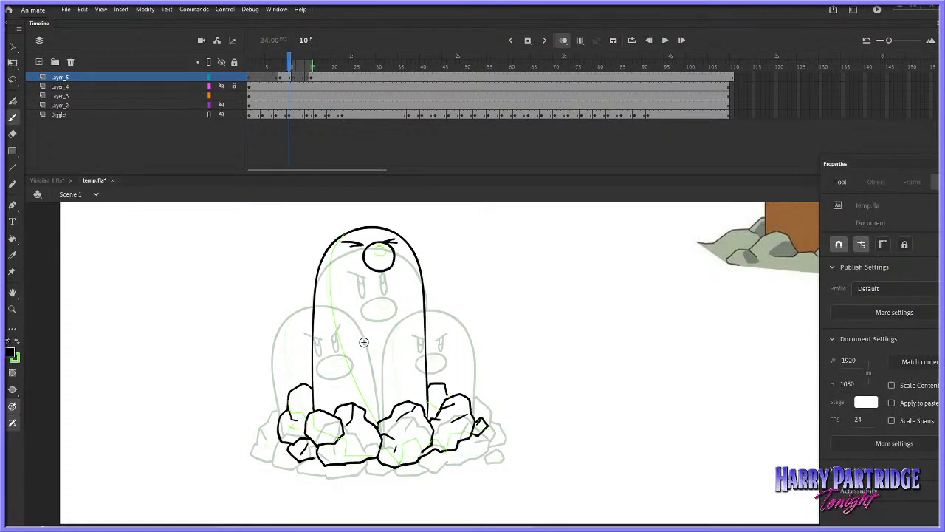
key(comma)
key(period)
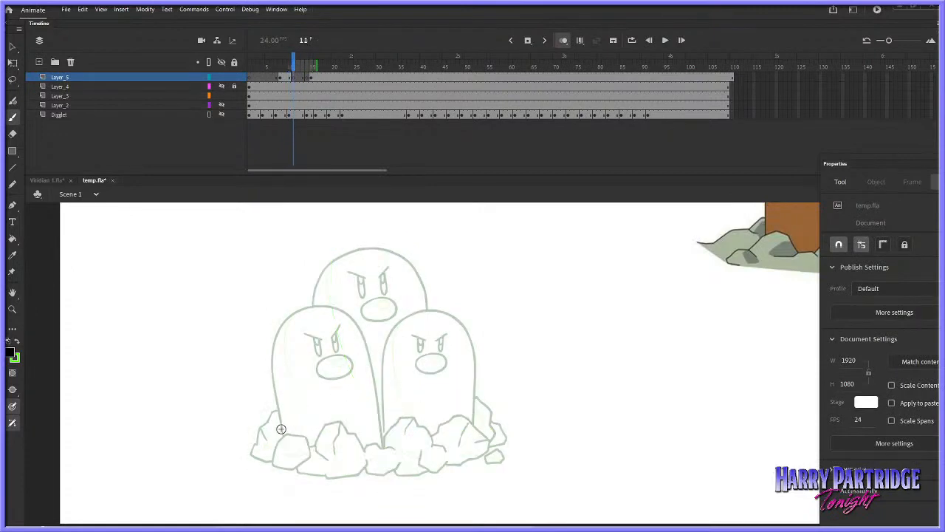
On frame 11, ink the front left mole slightly taller than its final pose, with scrunched brows and a nose high on its head
drag(280, 436, 267, 377)
key(ctrl+z)
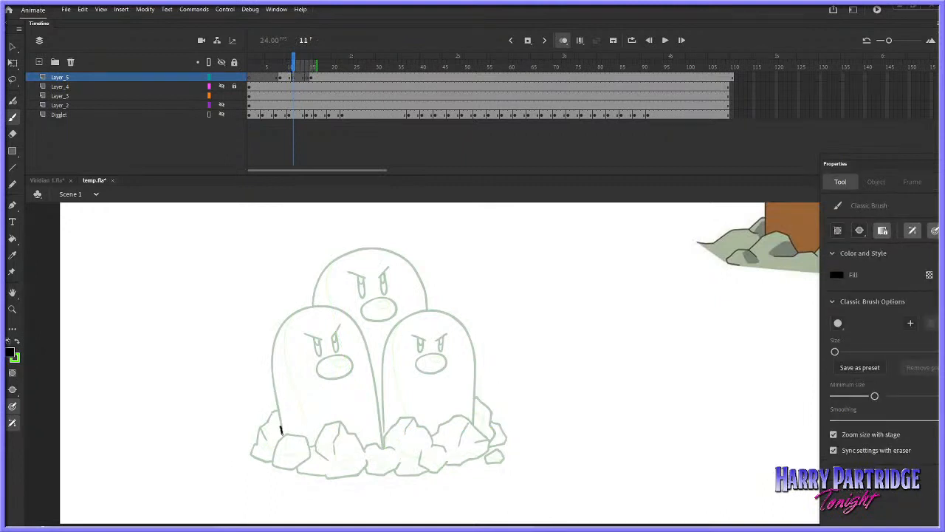
mouse_move(281, 434)
mouse_down()
mouse_move(269, 345)
mouse_move(279, 313)
mouse_move(325, 291)
mouse_move(358, 316)
mouse_move(385, 448)
mouse_up()
mouse_move(292, 305)
mouse_down()
mouse_move(329, 294)
mouse_move(312, 305)
mouse_move(336, 314)
mouse_move(332, 298)
mouse_up()
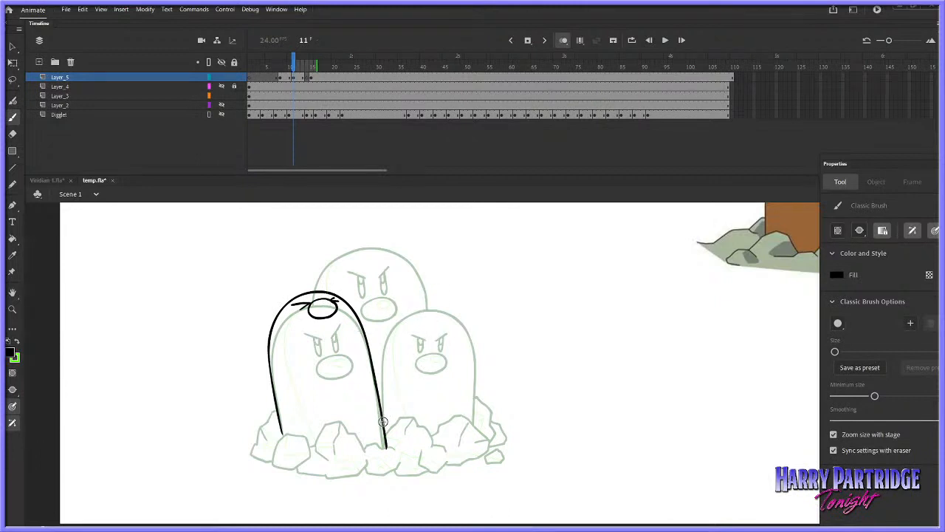
Ink the front right mole's body outline slightly taller than its final pose, redoing the strokes that miss
mouse_move(384, 432)
mouse_down()
mouse_move(385, 348)
mouse_move(411, 308)
mouse_up()
key(ctrl+z)
mouse_move(381, 410)
mouse_down()
mouse_move(383, 347)
mouse_move(399, 318)
mouse_up()
key(ctrl+z)
mouse_move(380, 405)
mouse_down()
mouse_move(379, 352)
mouse_move(427, 294)
mouse_move(467, 305)
mouse_move(477, 363)
mouse_move(471, 426)
mouse_up()
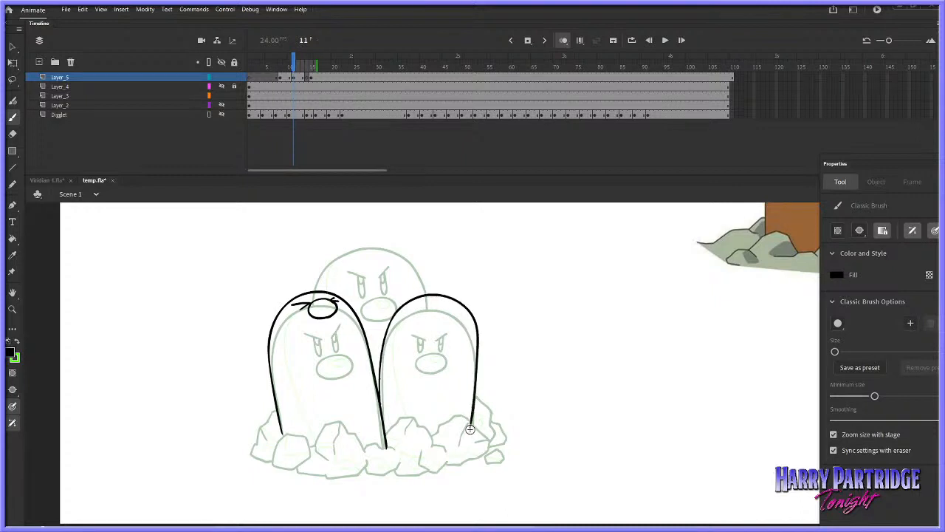
Ink the front right mole's scrunched brows and a round nose high on its head, undoing unwanted strokes
key(.)
drag(422, 300, 452, 305)
mouse_move(430, 305)
mouse_down()
mouse_move(430, 315)
mouse_move(452, 303)
mouse_move(436, 305)
mouse_move(450, 324)
mouse_move(454, 306)
mouse_move(427, 310)
mouse_move(443, 321)
mouse_move(431, 319)
mouse_move(447, 304)
mouse_move(435, 304)
mouse_up()
key(ctrl+z)
key(ctrl+z)
key(ctrl+z)
key(ctrl+z)
key(ctrl+z)
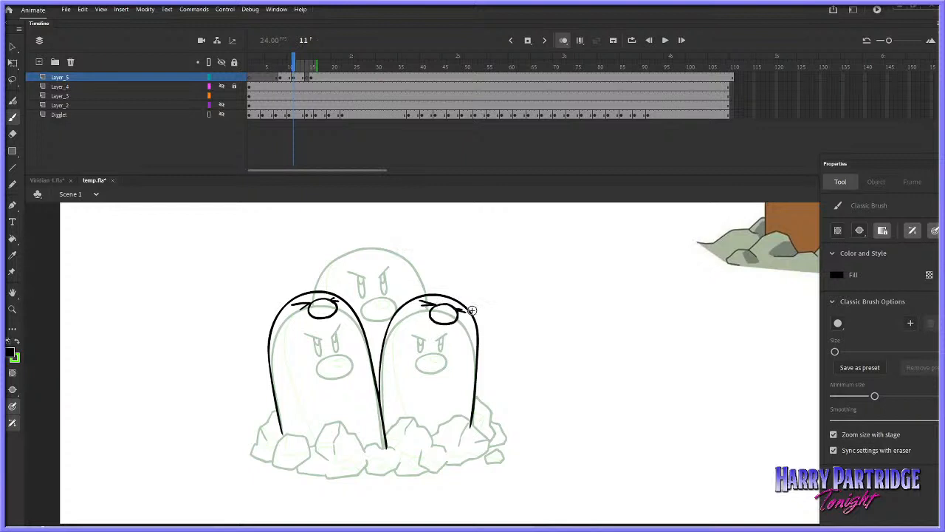
Flip through the neighbouring frames and ink the rear mole's head arc on frame 11, slightly lower than its final pose
key(period)
key(period)
key(period)
key(comma)
key(comma)
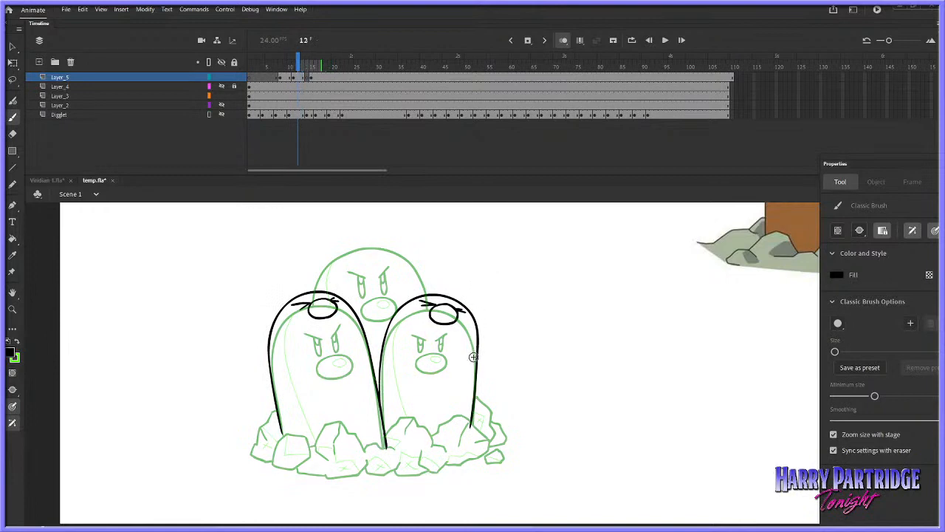
key(comma)
key(comma)
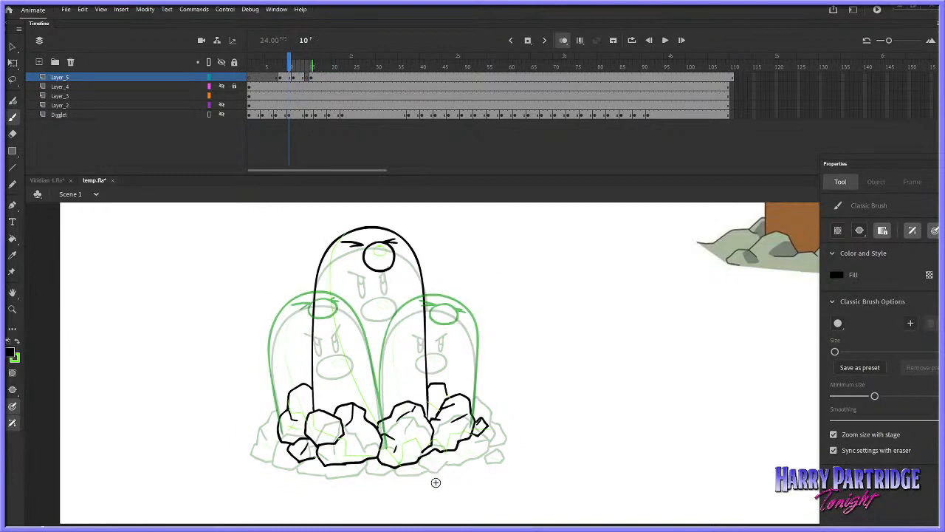
key(period)
mouse_move(321, 290)
mouse_down()
mouse_move(344, 267)
mouse_move(378, 263)
mouse_move(402, 267)
mouse_move(425, 296)
mouse_up()
key(comma)
key(period)
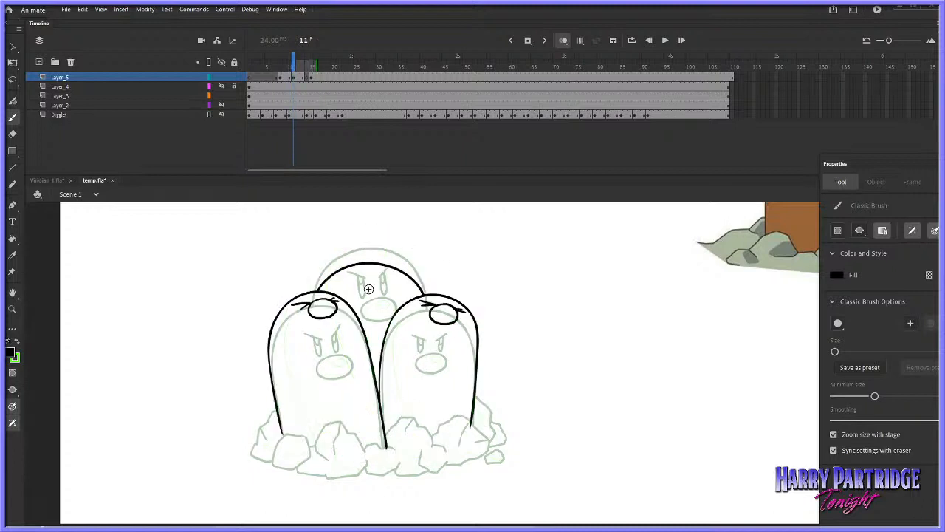
Ink the rear mole's scrunched eyes and oval nose between the two front moles
drag(343, 281, 349, 297)
key(comma)
key(period)
drag(403, 283, 404, 293)
mouse_move(361, 317)
mouse_down()
mouse_move(375, 332)
mouse_move(394, 322)
mouse_move(390, 312)
mouse_up()
Play back the transition from the tall mole to the three-headed pose and return to frame 9
key(Return)
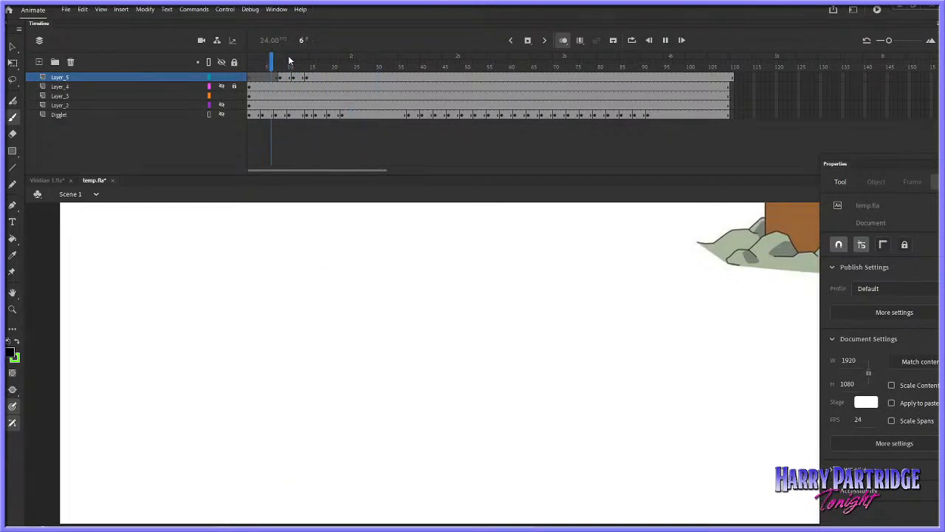
click(278, 62)
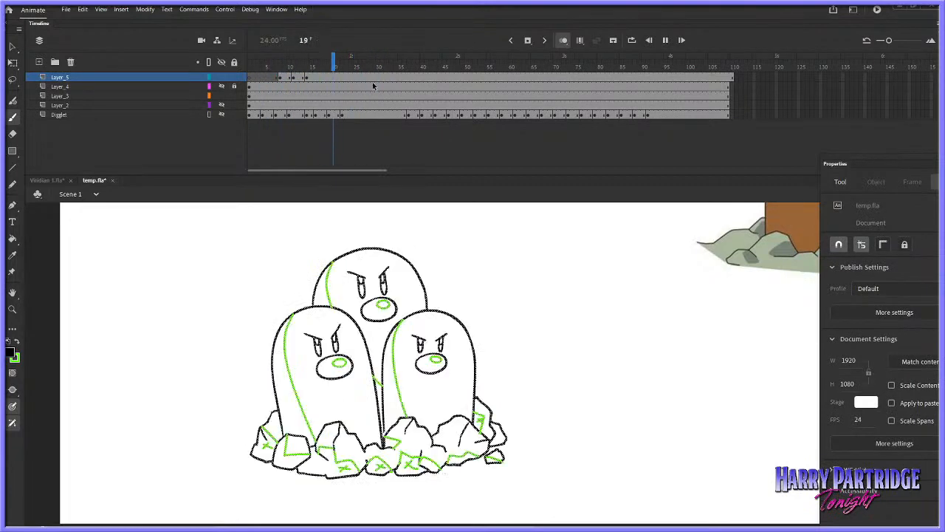
key(Return)
click(286, 64)
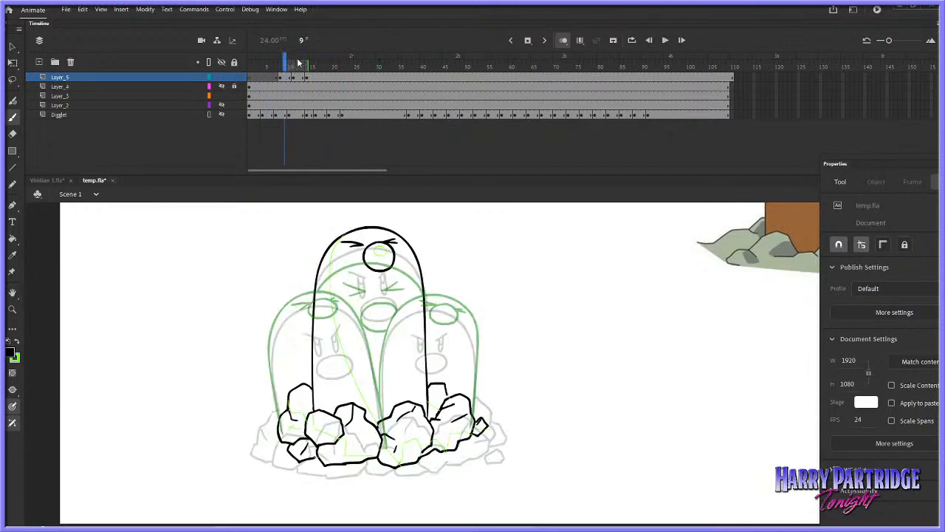
Flip through the in-between frames and play back the transition into the three-headed pose
key(period)
key(period)
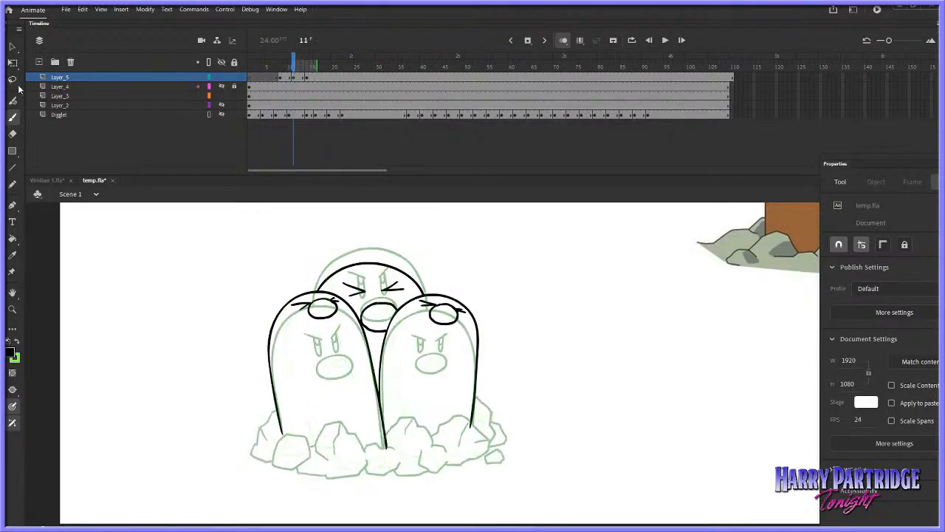
click(13, 81)
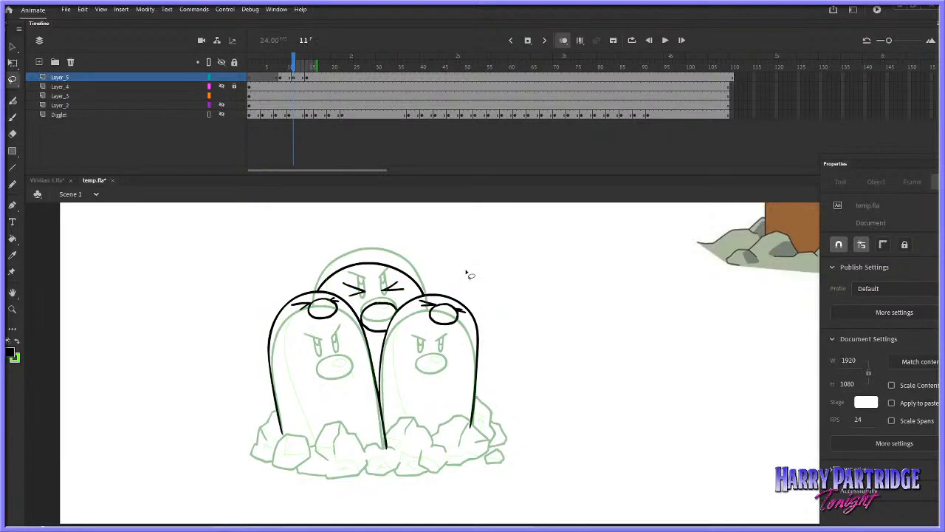
key(comma)
key(comma)
key(comma)
key(comma)
key(comma)
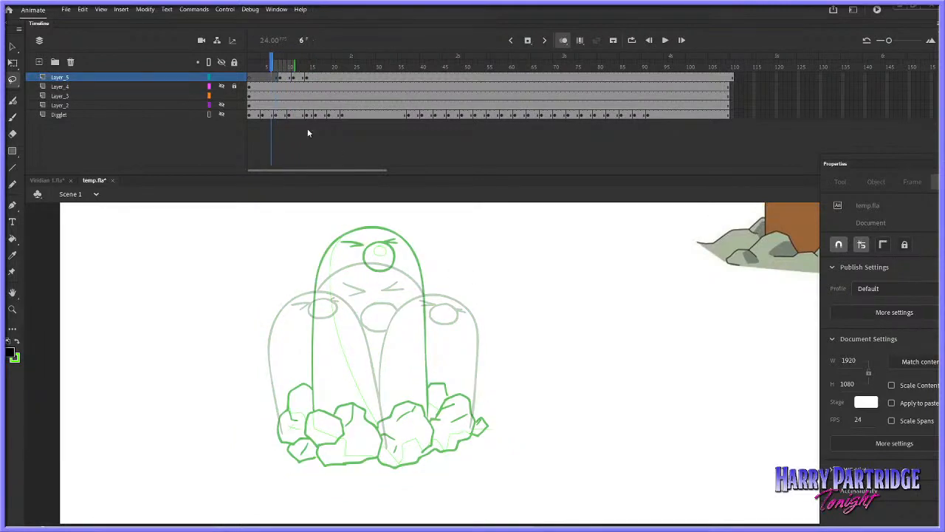
click(263, 65)
key(Return)
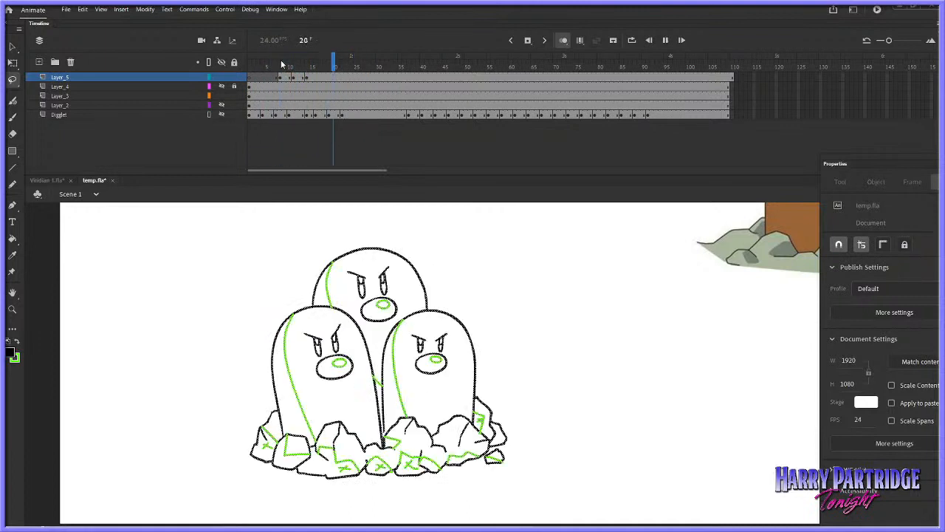
key(Return)
key(Return)
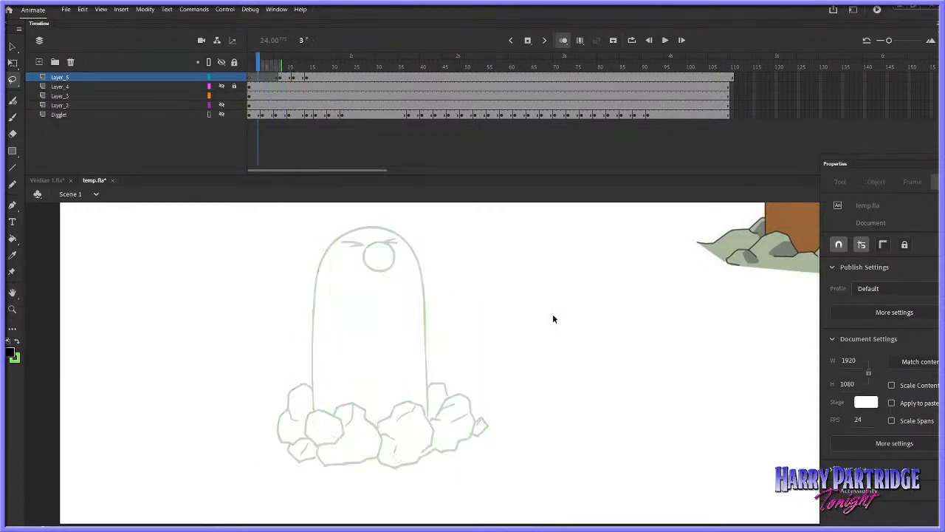
key(Return)
key(Return)
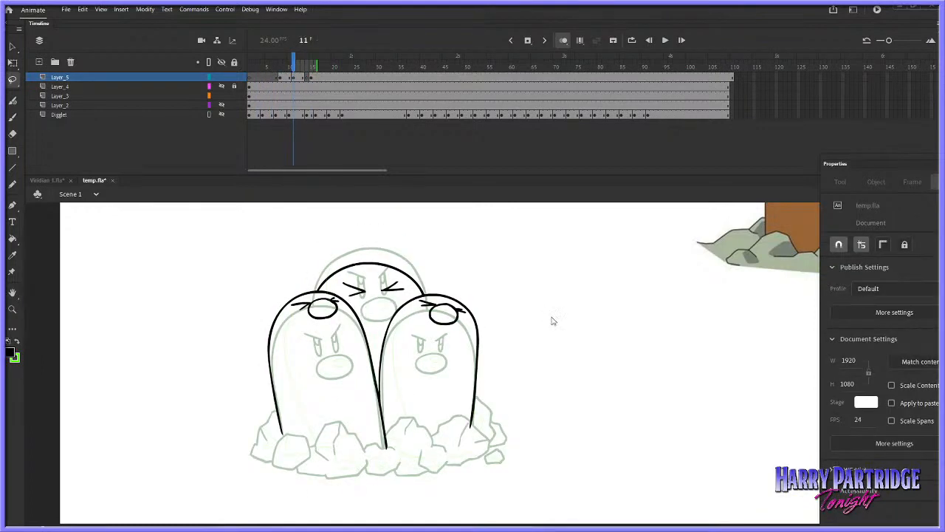
Select the whole front right mole with the Lasso on frame 11 and cut it from the drawing
mouse_move(418, 299)
mouse_down()
mouse_move(510, 407)
mouse_move(392, 454)
mouse_up()
drag(418, 300, 399, 311)
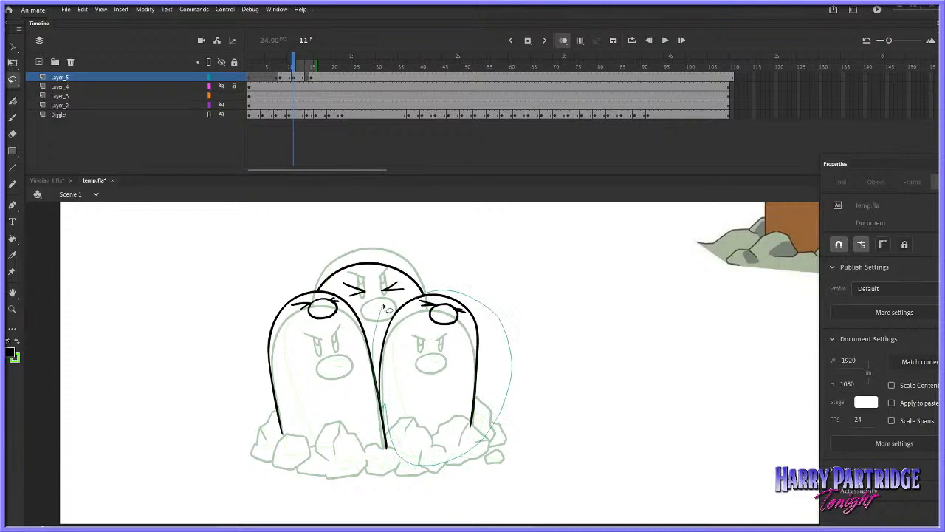
right_click(398, 310)
click(442, 96)
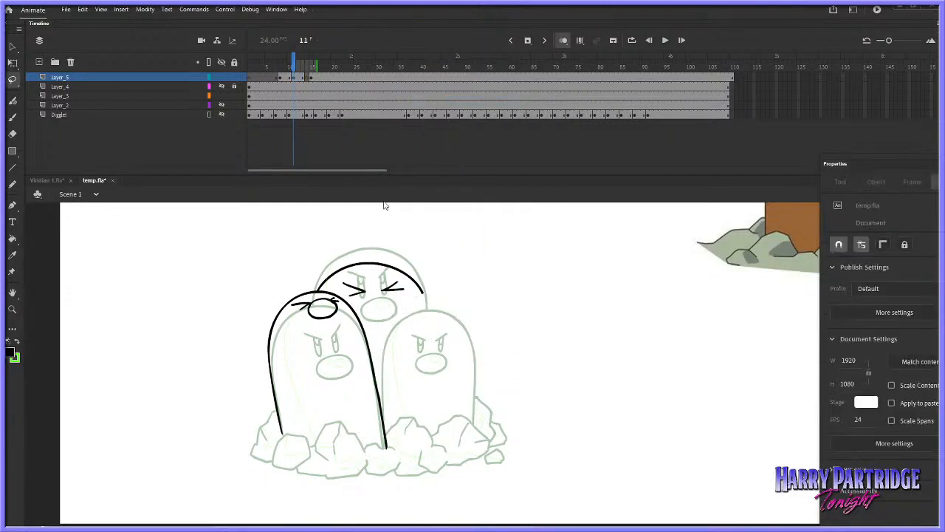
Ink a low head arc for the front right mole just above the ground on frame 11, redoing the first stroke
click(12, 117)
key(comma)
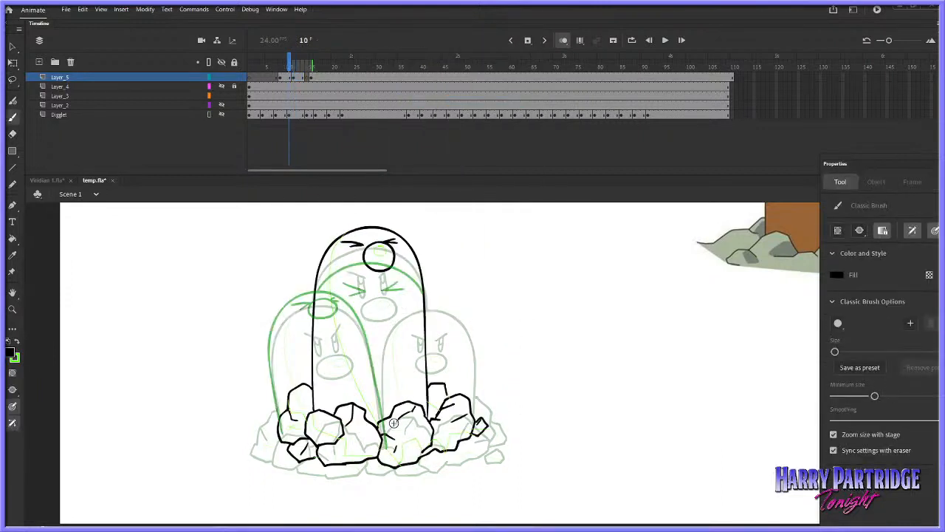
key(period)
mouse_move(385, 426)
mouse_down()
mouse_move(405, 396)
mouse_move(456, 389)
mouse_move(477, 458)
mouse_up()
key(ctrl+z)
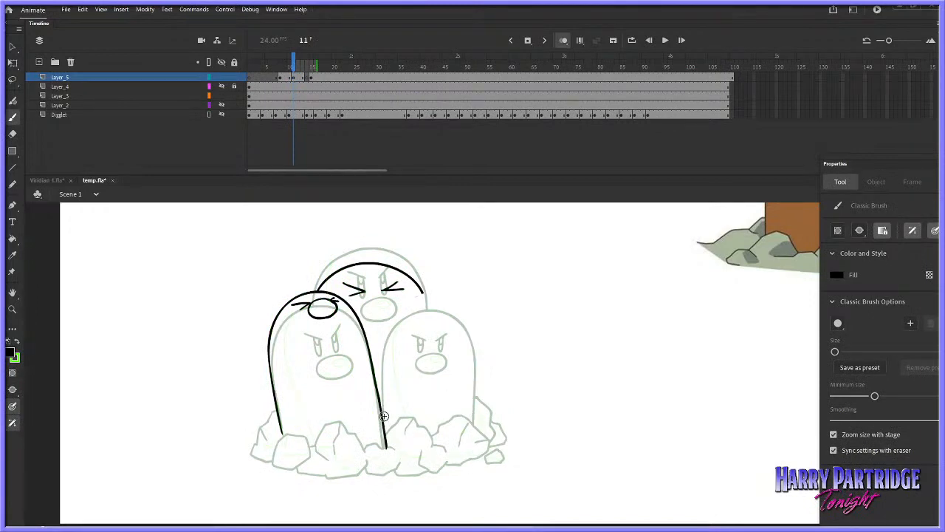
mouse_move(383, 427)
mouse_down()
mouse_move(452, 393)
mouse_move(476, 441)
mouse_up()
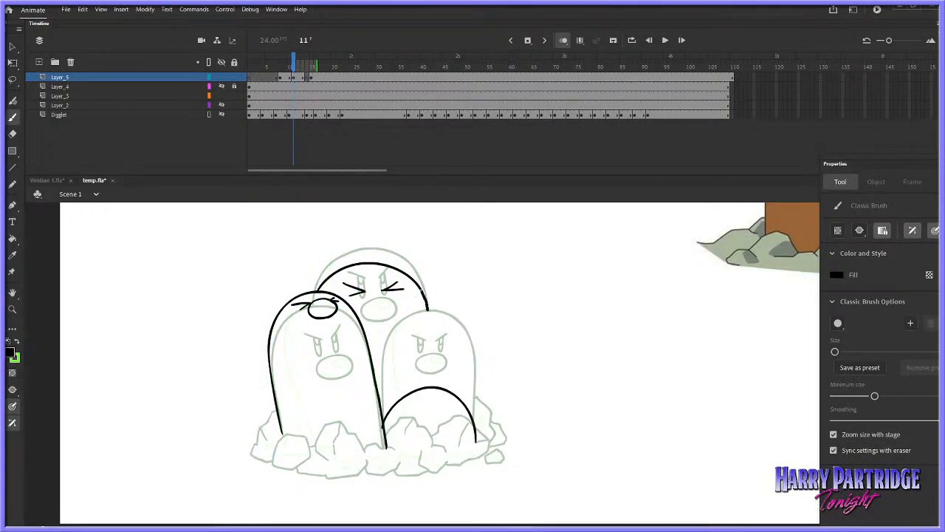
Play back the change and paste the cut front right mole in place on the empty frame 14 of Layer_5
click(277, 65)
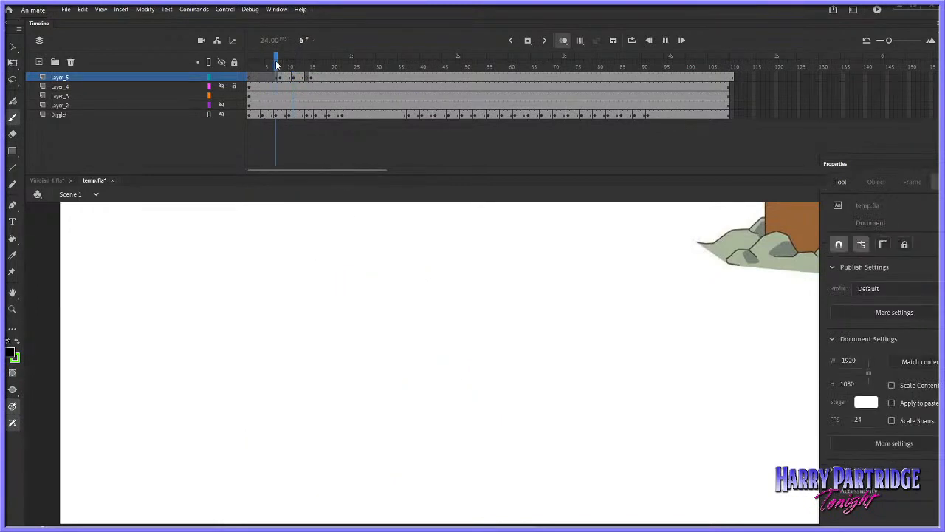
key(Return)
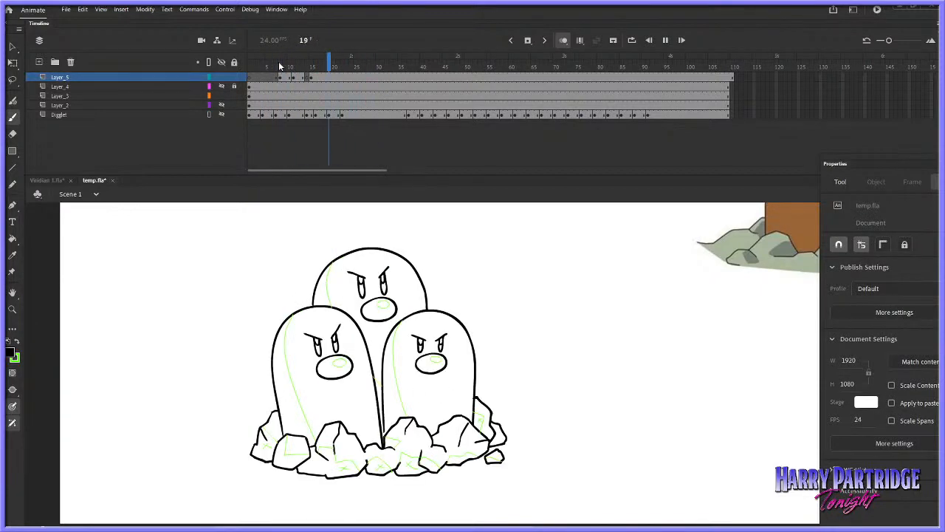
key(Return)
click(307, 77)
right_click(457, 256)
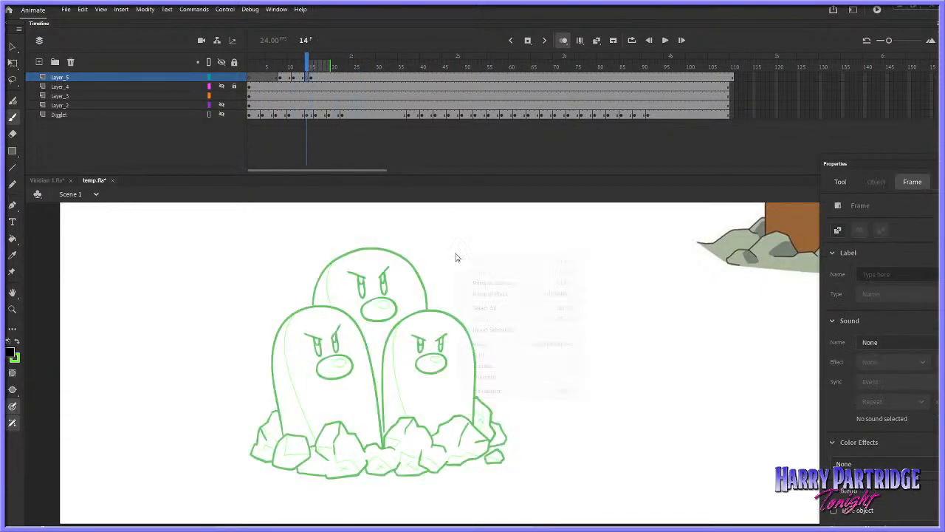
click(489, 294)
Insert extra frames on Layer_5 from frame 14 so the pasted right mole drawing holds through frame 17
key(Return)
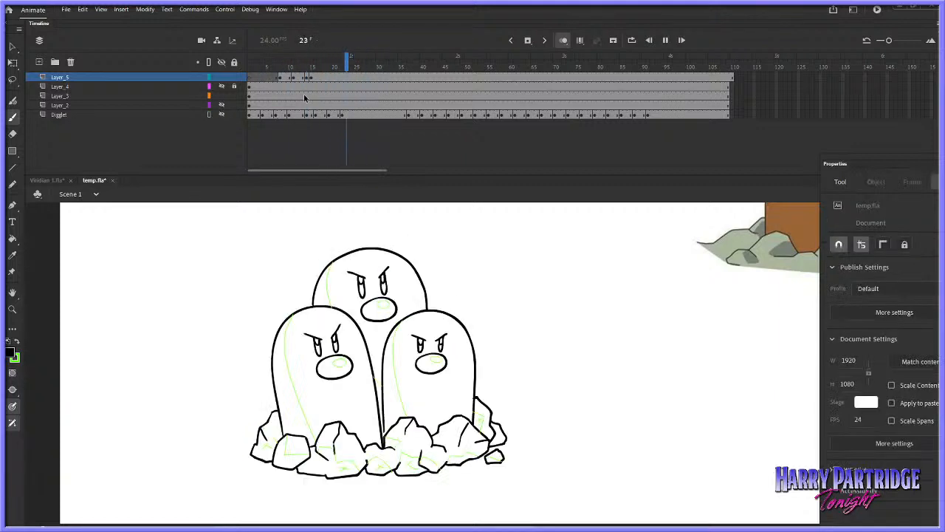
click(307, 77)
right_click(307, 77)
click(331, 131)
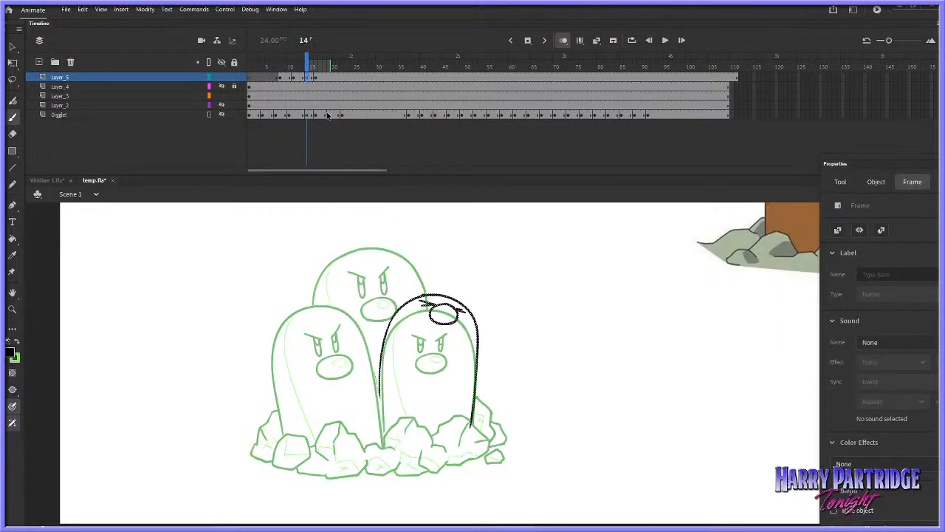
right_click(311, 77)
click(331, 131)
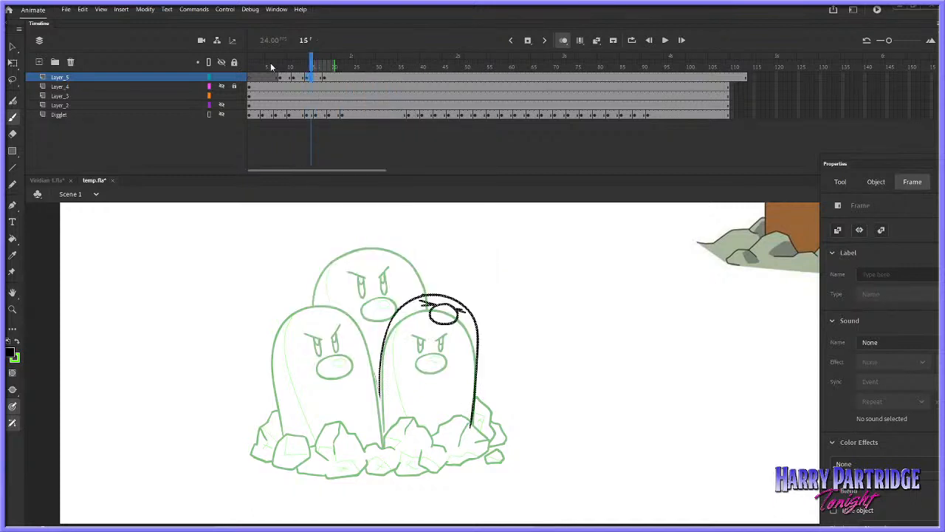
Turn off onion skinning and play back the transition from the early frames several times
click(270, 65)
click(563, 41)
key(Return)
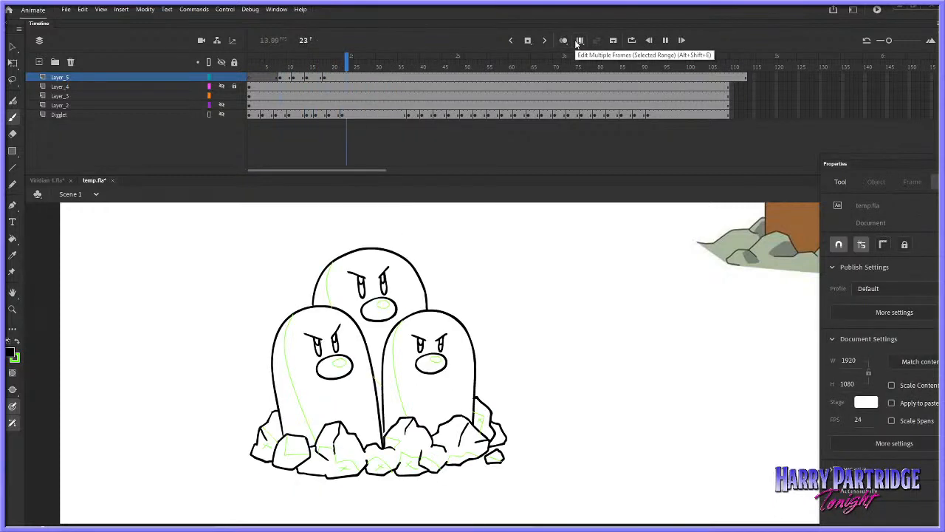
click(270, 56)
key(Return)
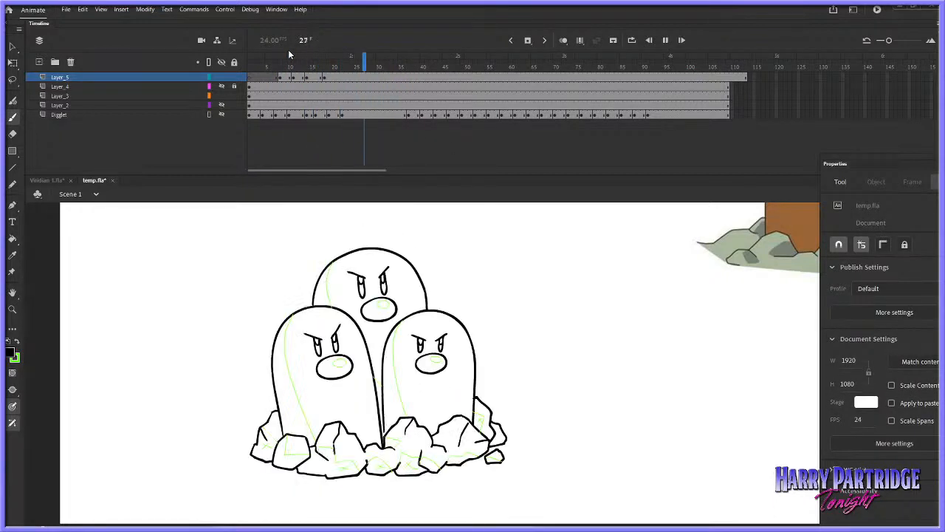
click(270, 60)
key(Return)
Return to frame 11, turn onion skinning back on and extend its range to frame 20 to show the final pose
drag(296, 67, 285, 68)
key(period)
key(period)
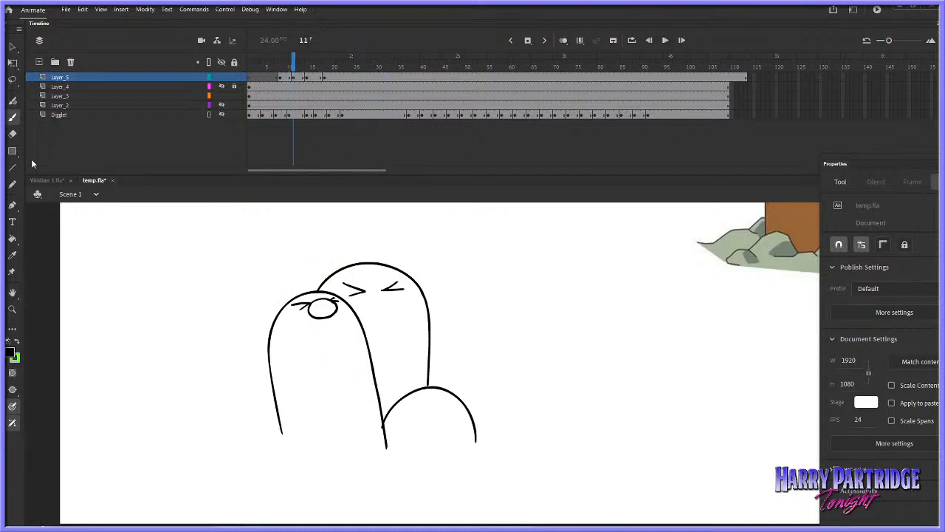
key(e)
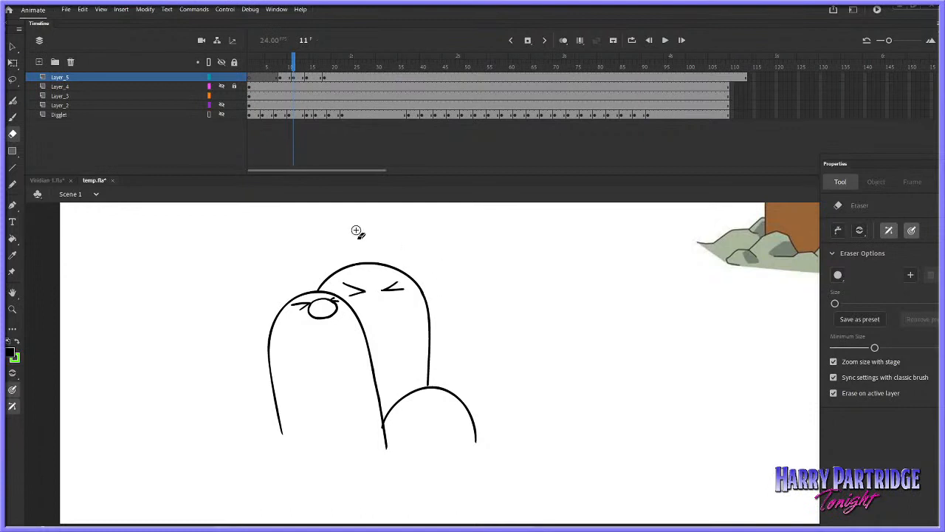
click(12, 115)
click(563, 42)
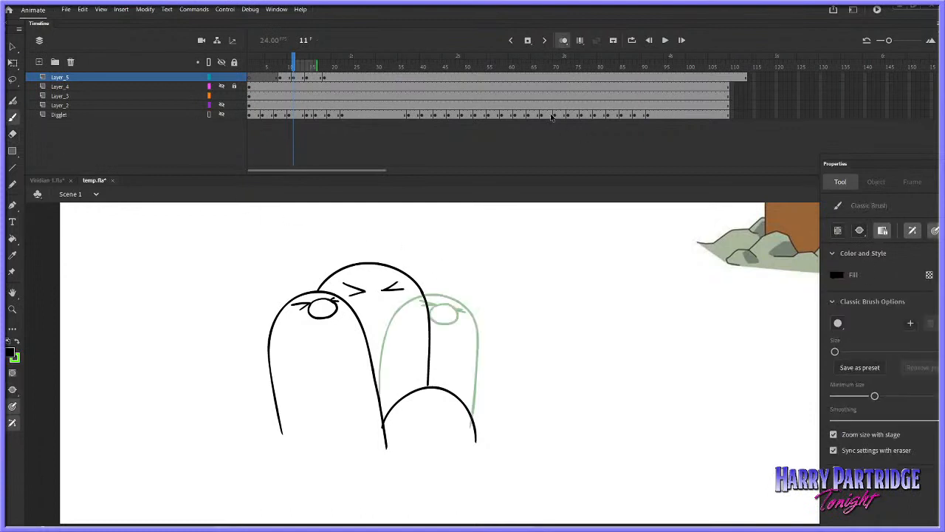
drag(316, 66, 334, 66)
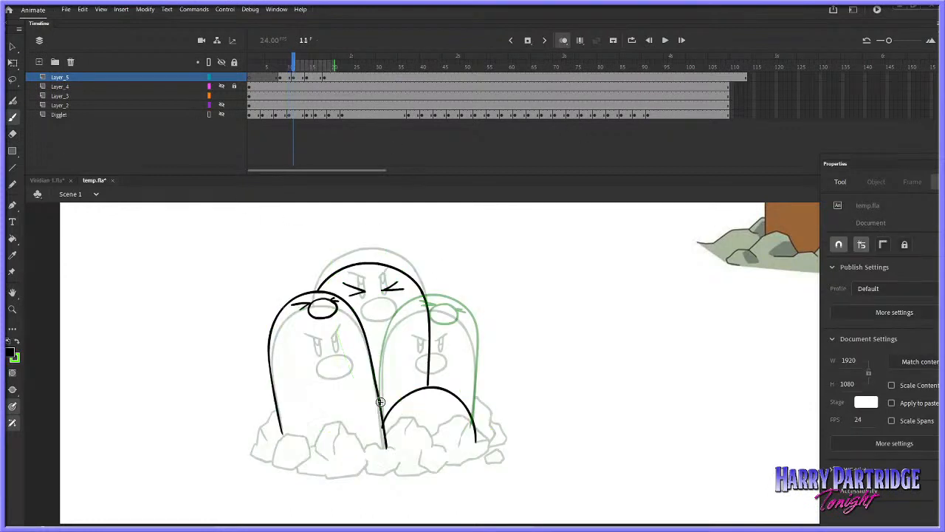
Ink the two rocks at the front left mole's outer base, following the onion-skinned final pose
mouse_move(281, 425)
mouse_down()
mouse_move(267, 411)
mouse_move(253, 427)
mouse_up()
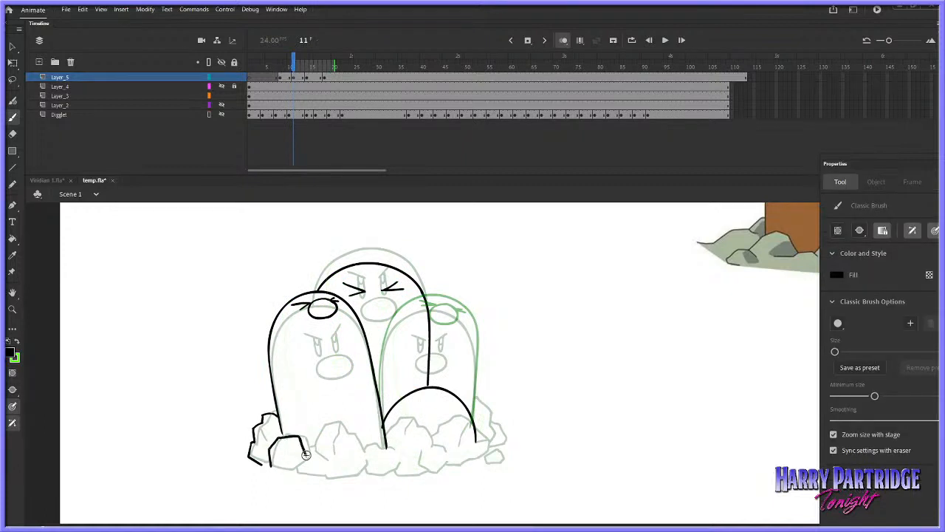
mouse_move(306, 454)
mouse_down()
mouse_move(289, 470)
mouse_move(262, 462)
mouse_up()
key(period)
key(period)
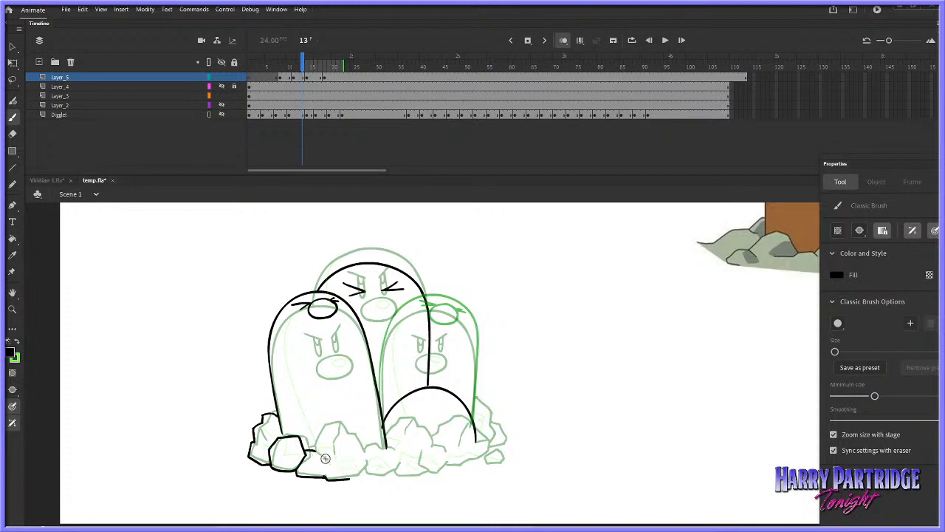
Undo the stray rock line and ink the peaked rock and small rocks in front of the left mole, checking neighbouring frames
key(ctrl+z)
mouse_move(335, 426)
mouse_down()
mouse_move(341, 437)
mouse_move(332, 453)
mouse_up()
key(period)
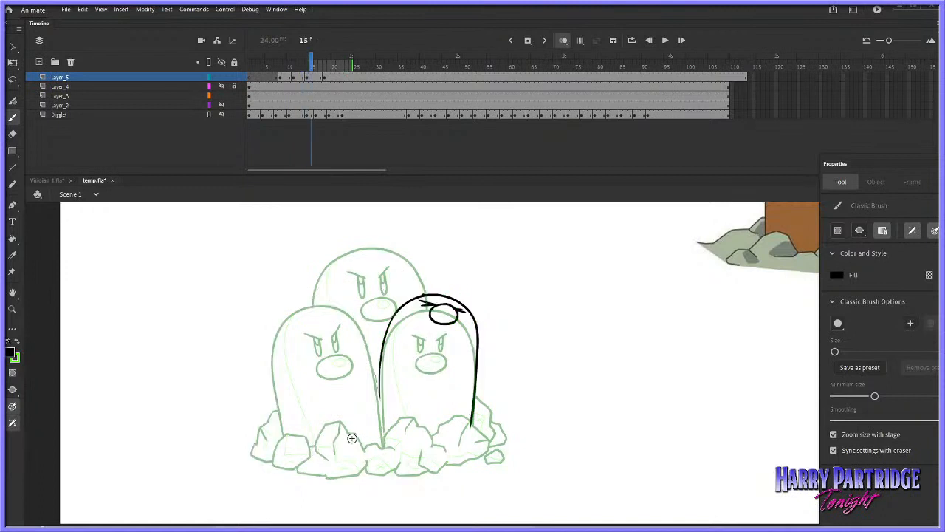
key(comma)
mouse_move(343, 478)
mouse_down()
mouse_move(378, 453)
mouse_move(364, 450)
mouse_move(378, 455)
mouse_move(366, 471)
mouse_move(397, 448)
mouse_up()
key(period)
key(comma)
key(period)
key(comma)
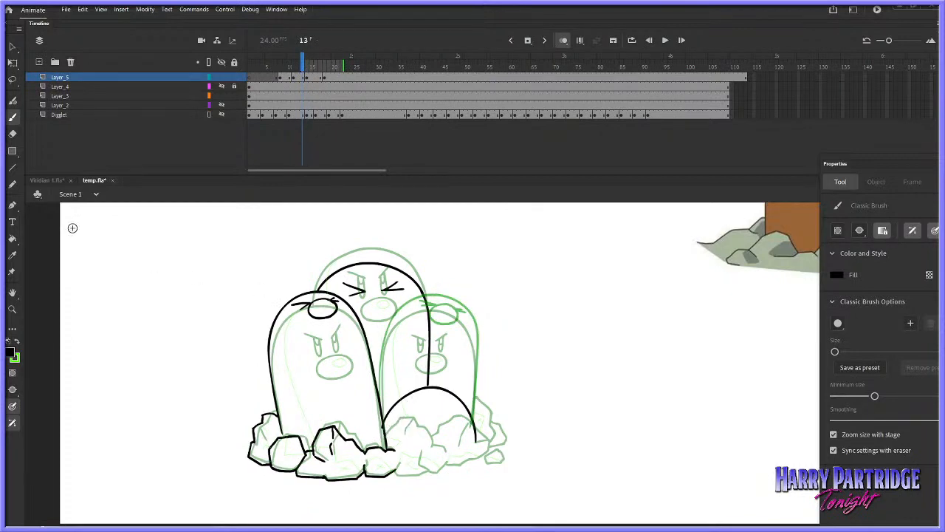
Ink the peaked rock in front of the emerging right mole with its inner crease, comparing it with the neighbouring frames
key(e)
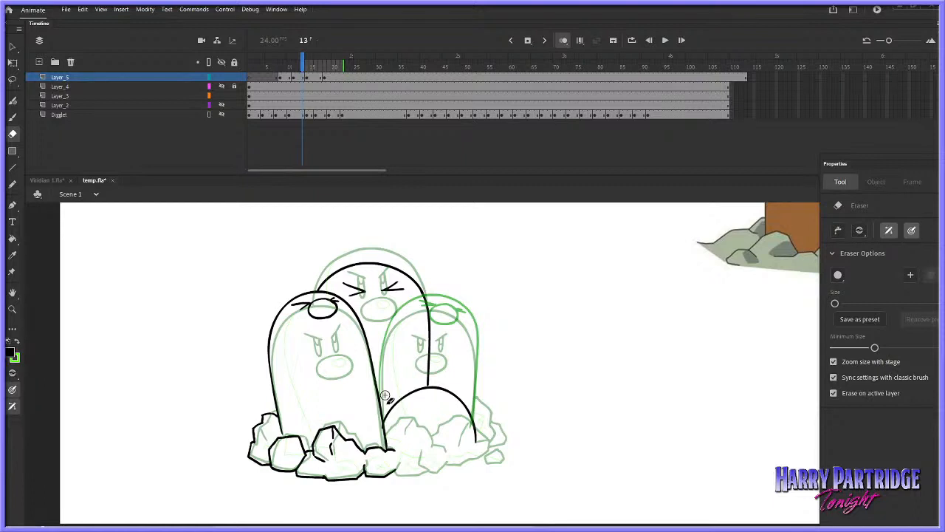
key(b)
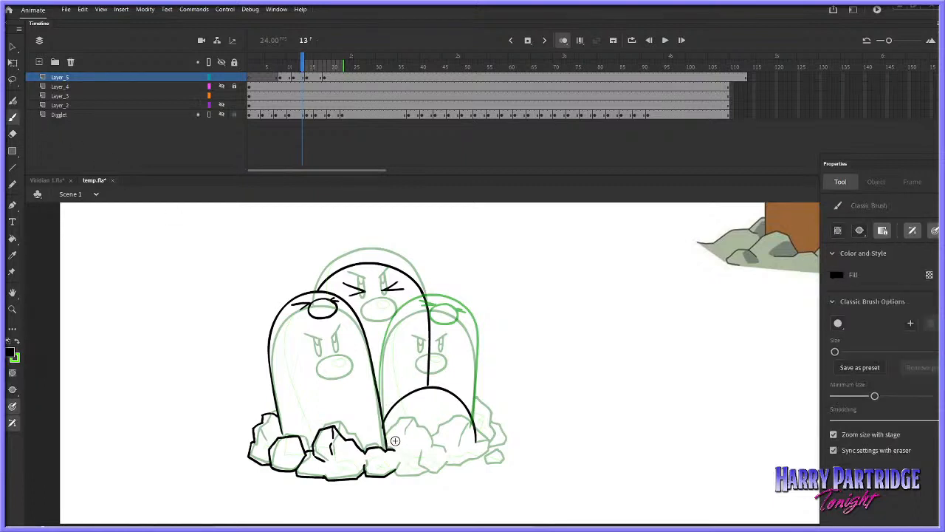
key(comma)
key(comma)
key(comma)
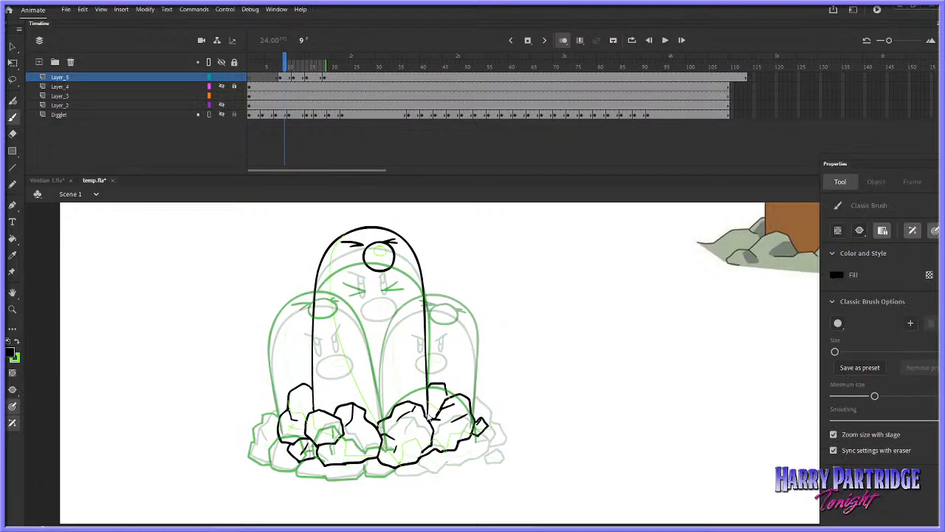
key(period)
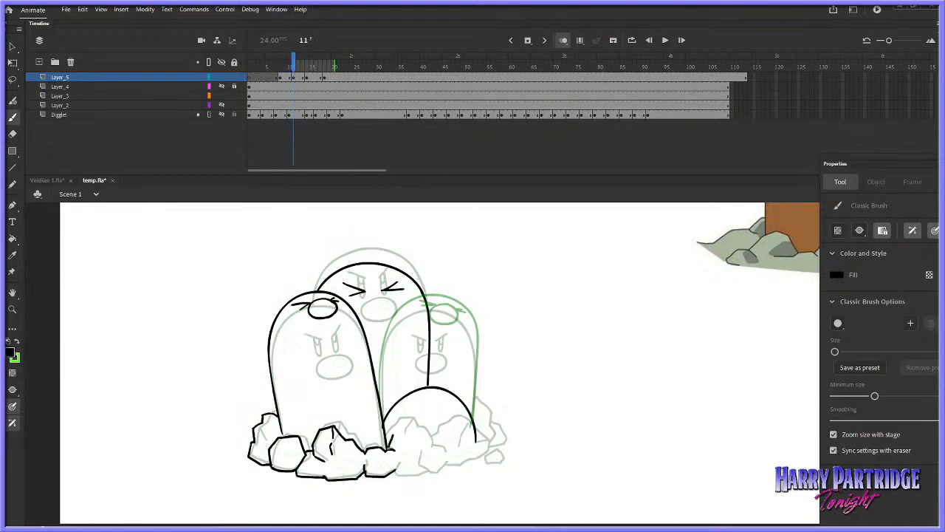
key(period)
key(period)
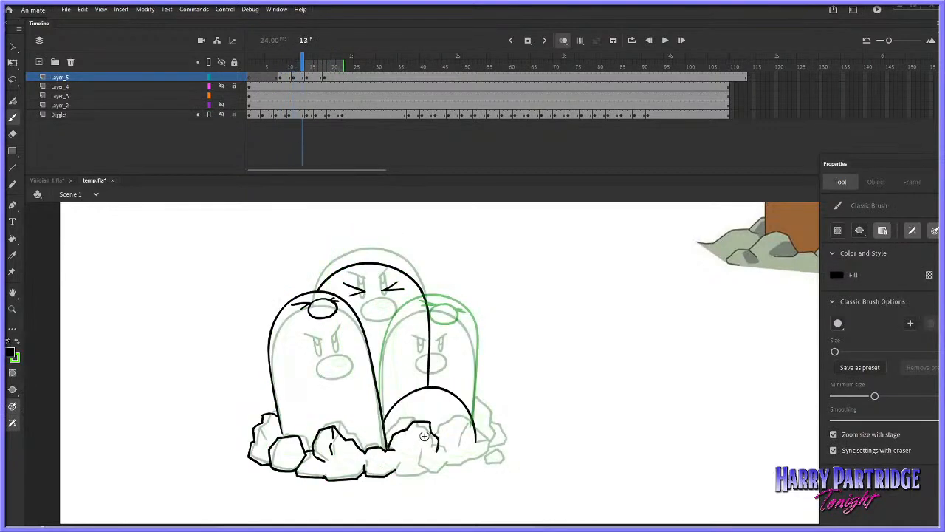
key(period)
key(comma)
key(period)
key(comma)
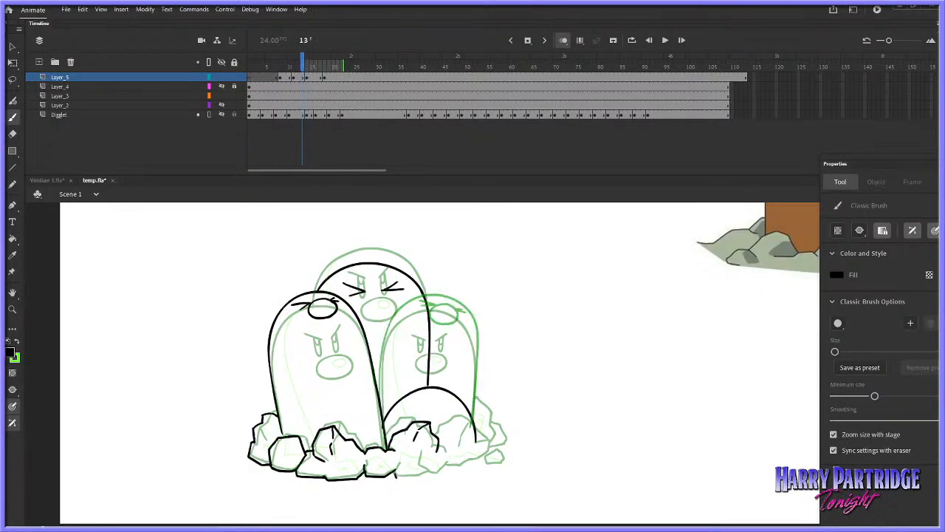
Ink the remaining front rocks around the emerging right mole's base and erase the end of the head arc overlapping them
mouse_move(396, 465)
mouse_down()
mouse_move(425, 476)
mouse_move(446, 455)
mouse_move(486, 444)
mouse_move(452, 466)
mouse_up()
key(period)
key(comma)
key(period)
key(comma)
click(13, 133)
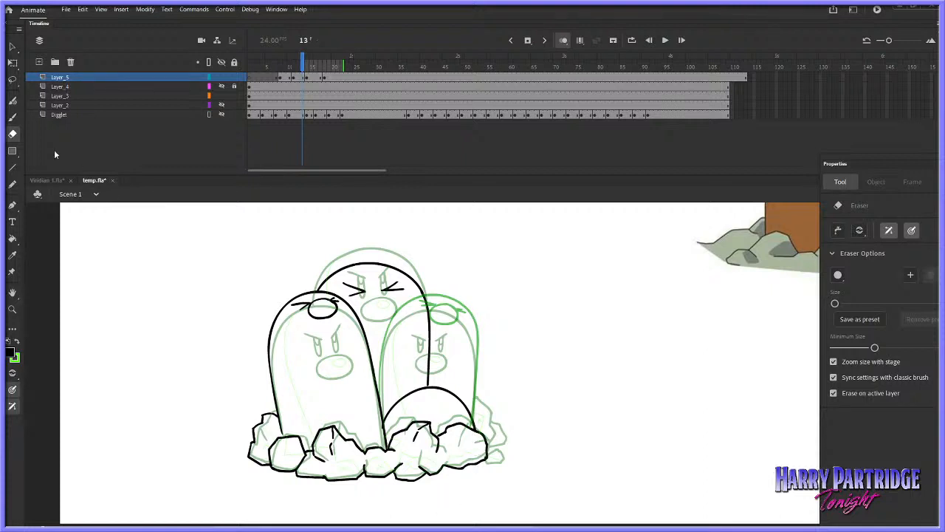
key(b)
key(period)
key(comma)
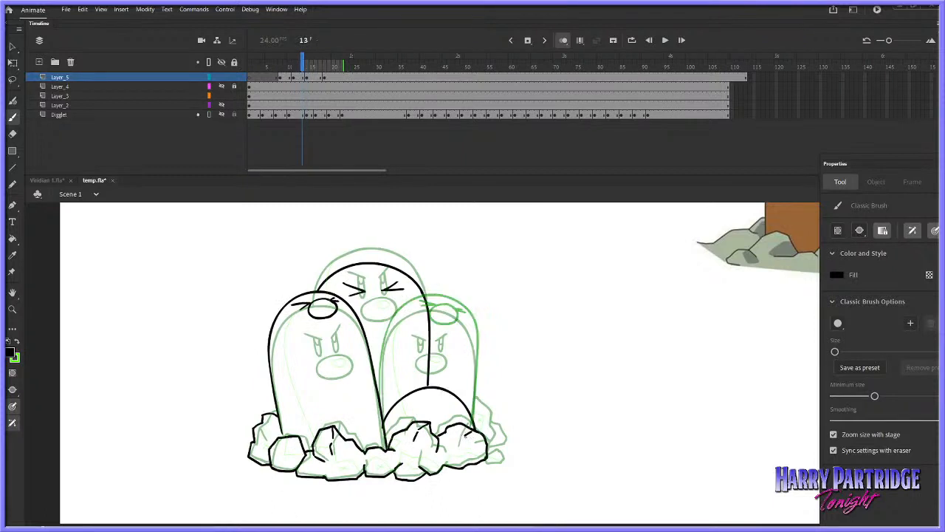
Ink the crease on the outermost front rock and the small stone beside it, comparing with the neighbouring frames
key(period)
key(comma)
key(period)
key(comma)
key(comma)
key(comma)
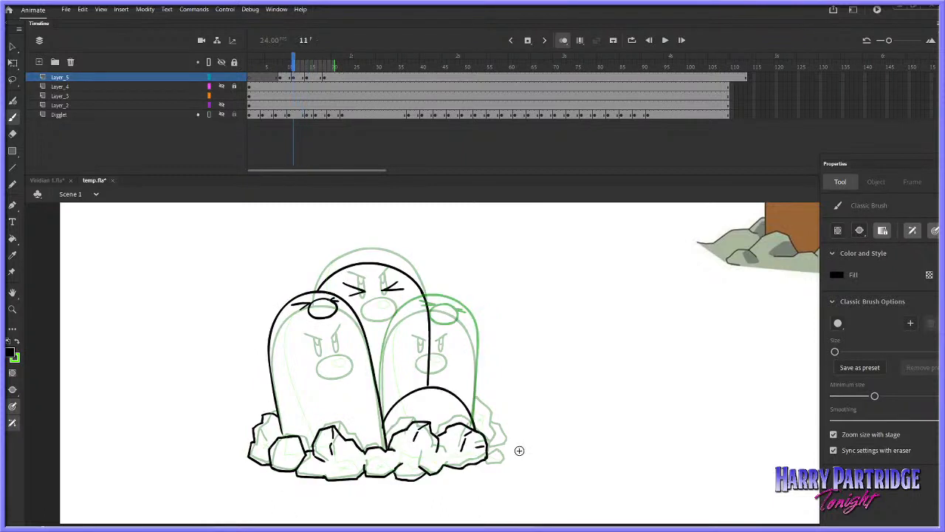
key(comma)
key(period)
key(period)
key(period)
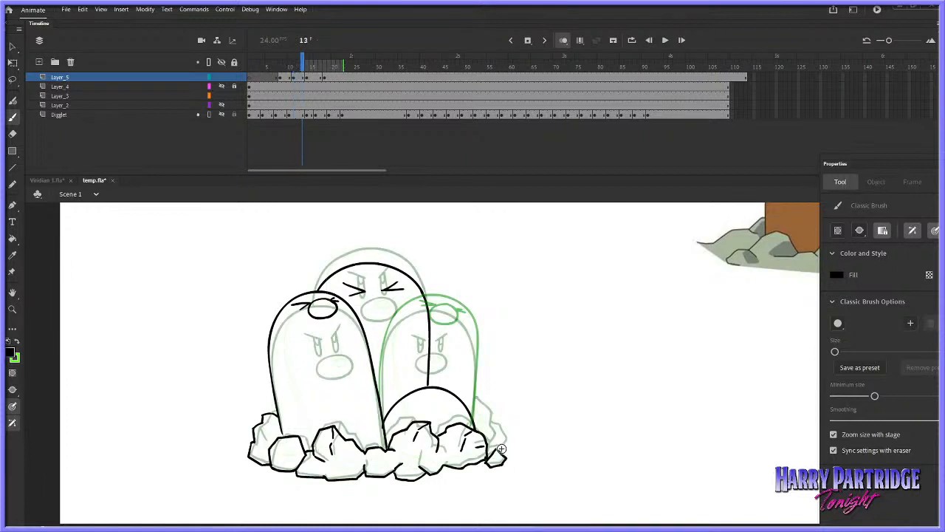
Undo the stray rock line and ink the back rocks at the emerging right mole's outer base
key(period)
key(comma)
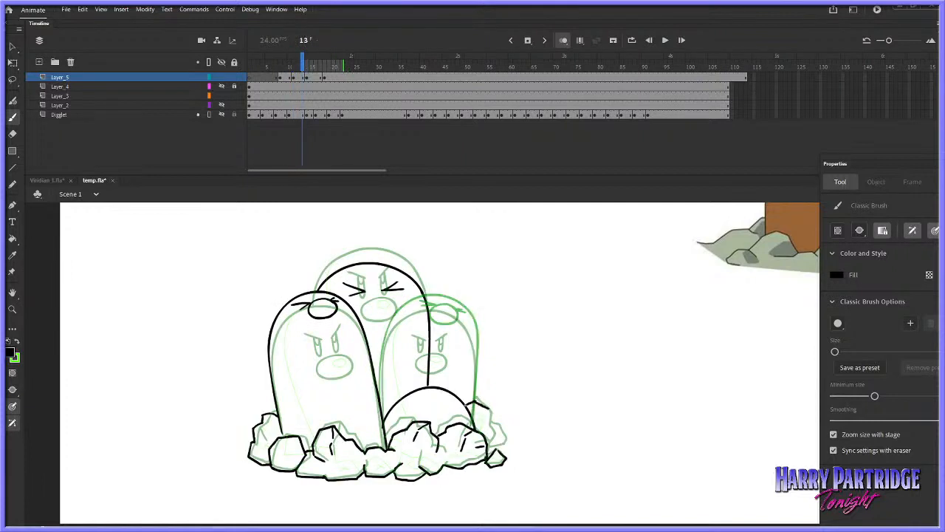
key(ctrl+z)
mouse_move(492, 424)
mouse_down()
mouse_move(490, 443)
mouse_move(495, 431)
mouse_up()
key(period)
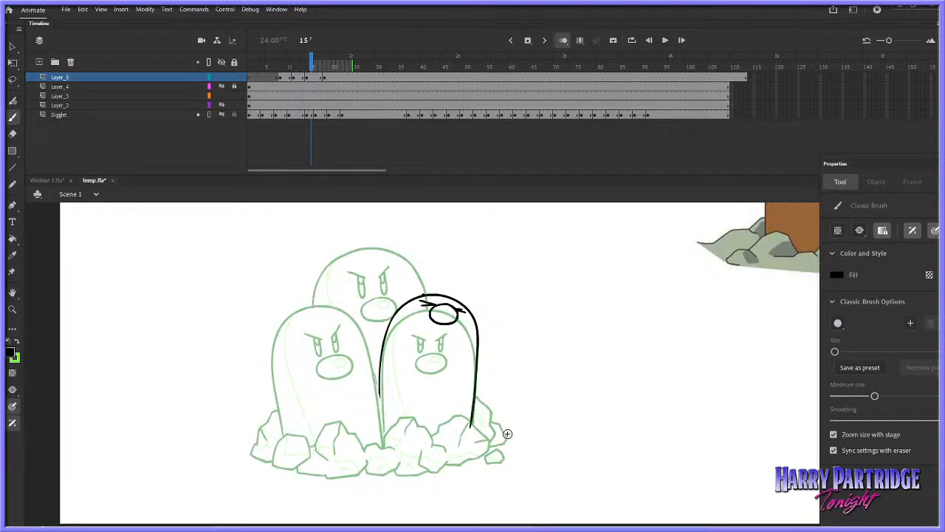
key(comma)
Play back the transformation from around frame 6 to review the timing of the emerging heads
click(271, 67)
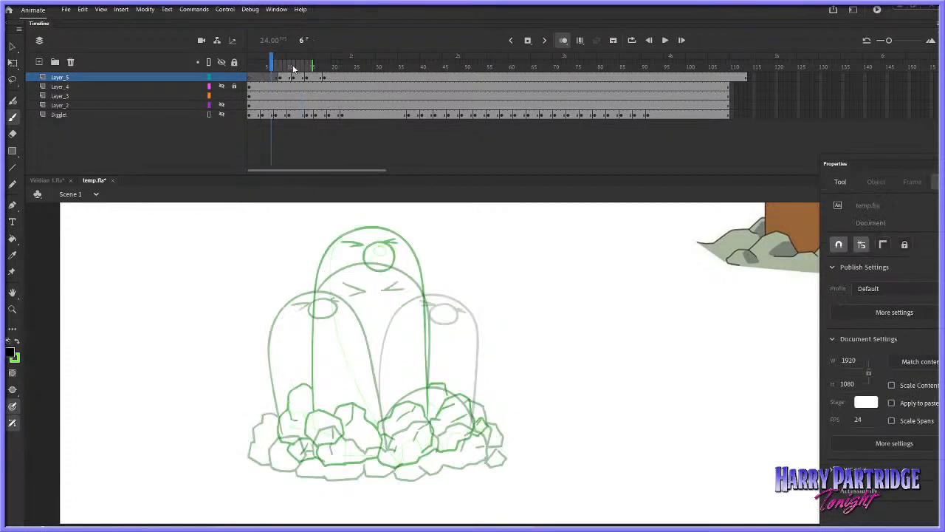
key(Return)
click(275, 67)
key(Return)
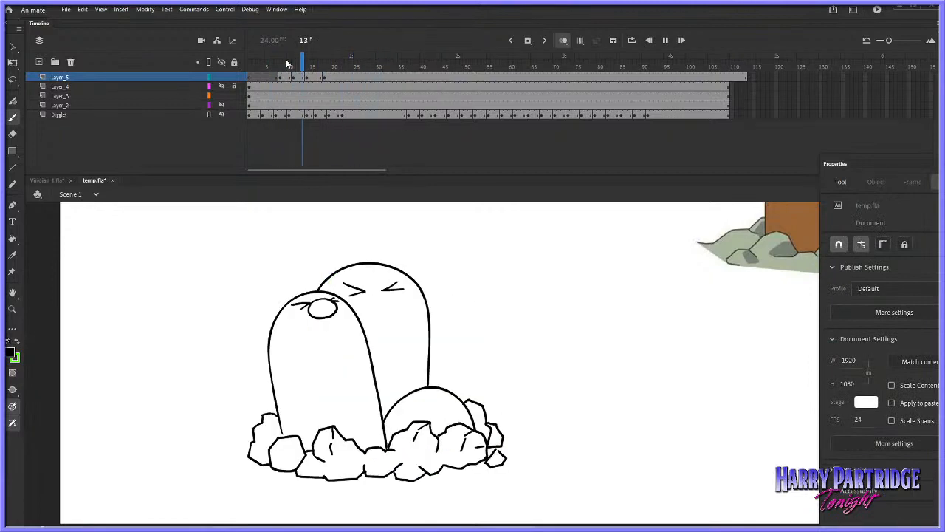
click(271, 67)
key(Return)
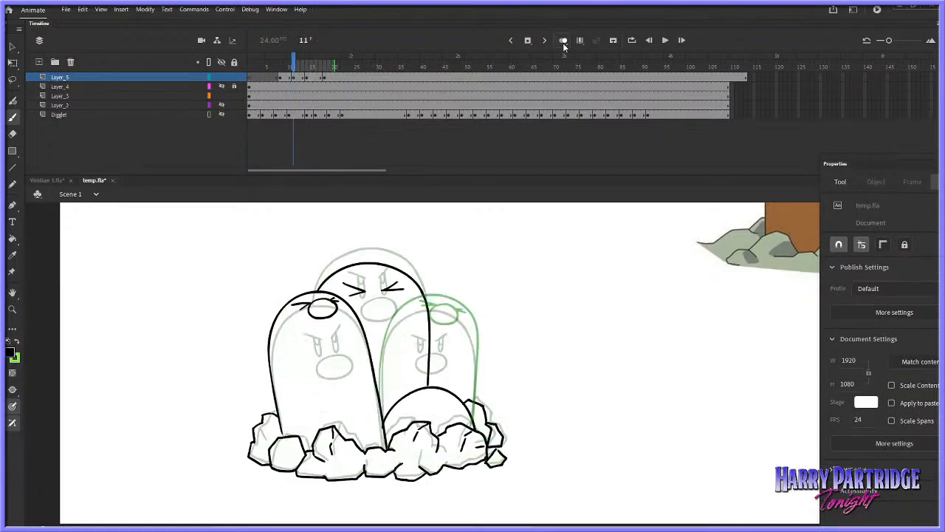
Turn off onion skinning and copy the right mole drawing on Layer_5 at frame 16
click(317, 76)
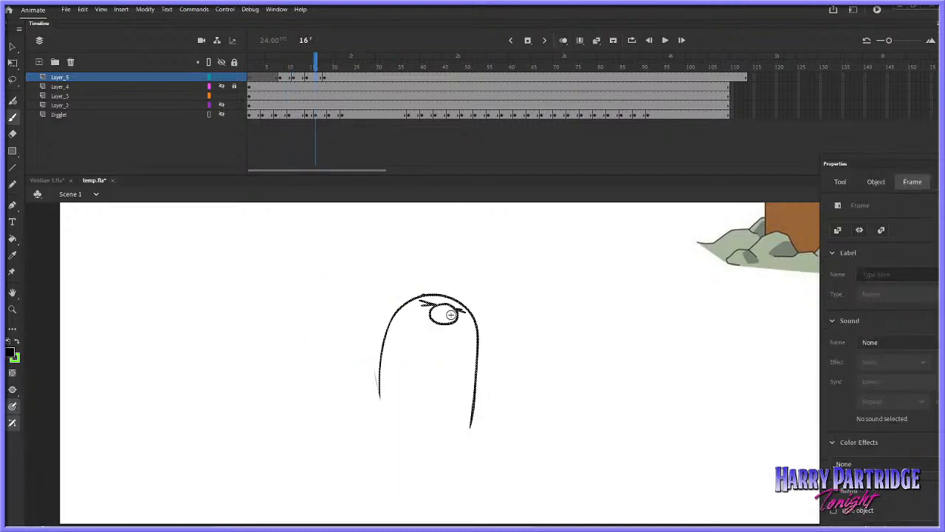
right_click(445, 314)
click(461, 99)
Paste the copied right mole in place on frame 13 and move the final pose's keyframe to frame 14
click(303, 77)
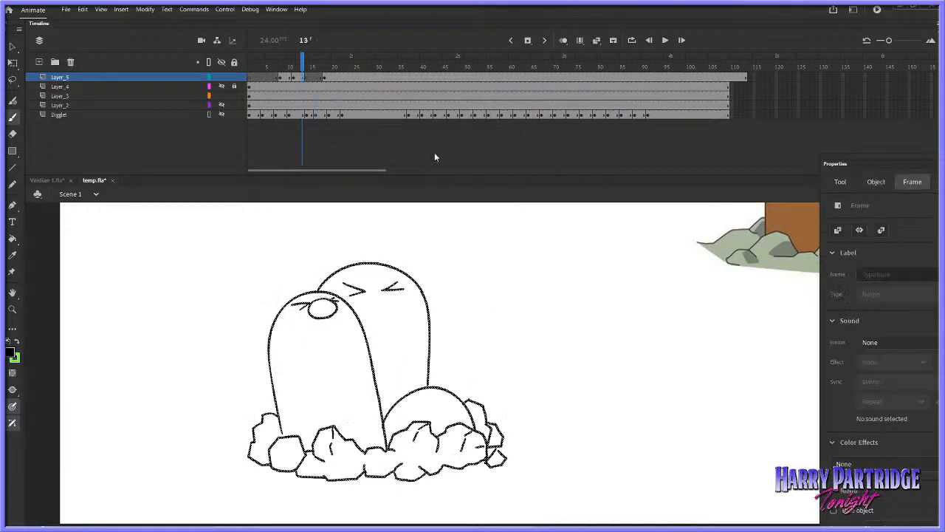
right_click(478, 244)
click(510, 274)
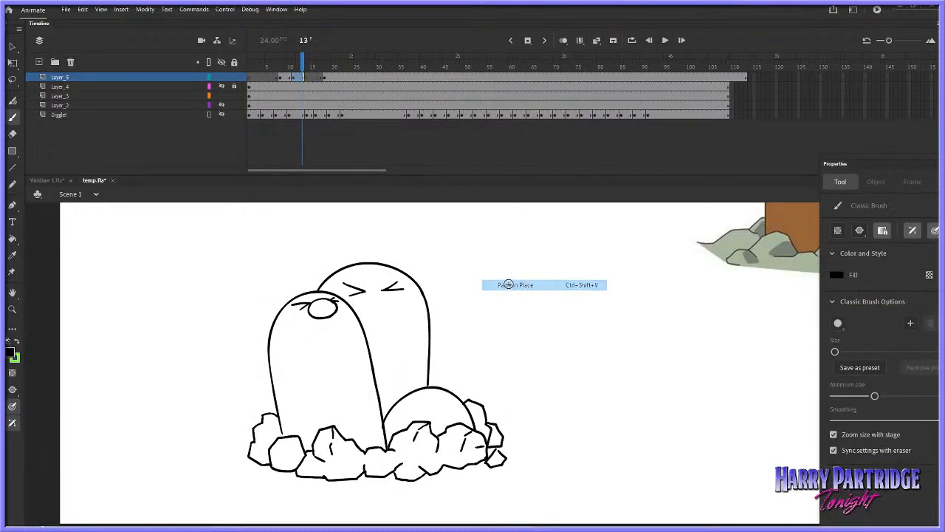
click(311, 77)
click(325, 80)
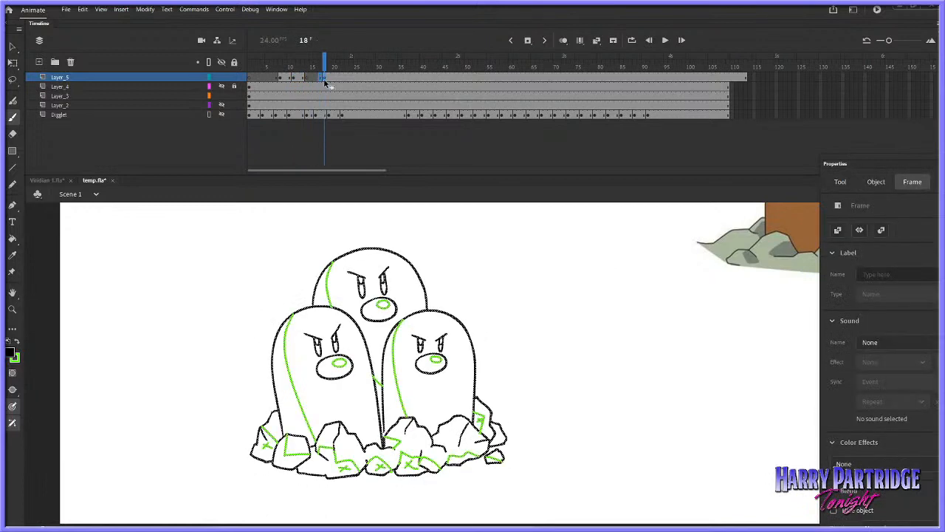
drag(324, 80, 286, 67)
Play the shortened transformation from frame 6 and step through the frames around the combined drawing
key(Return)
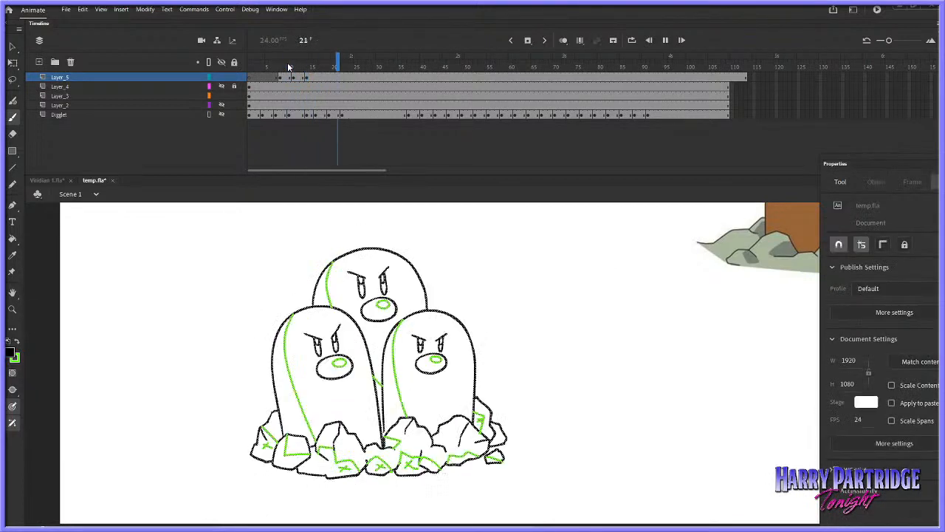
click(272, 67)
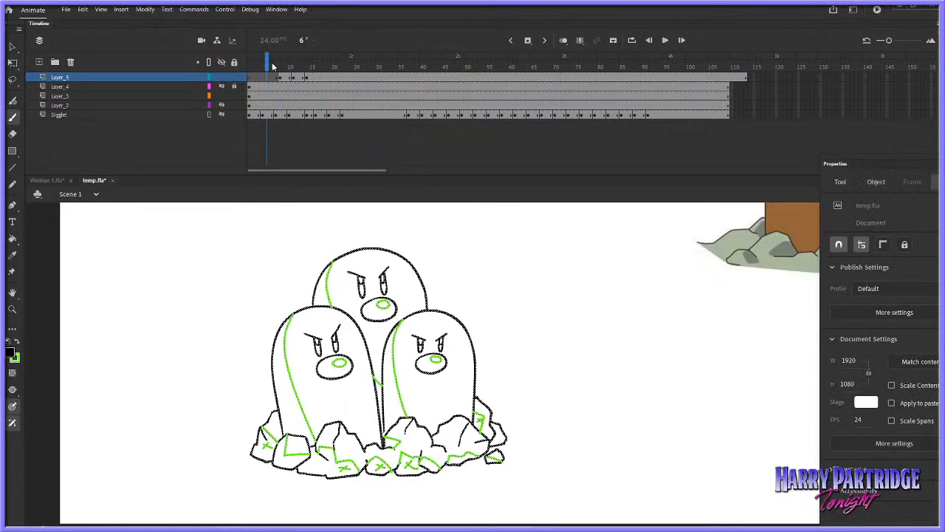
key(Return)
click(285, 56)
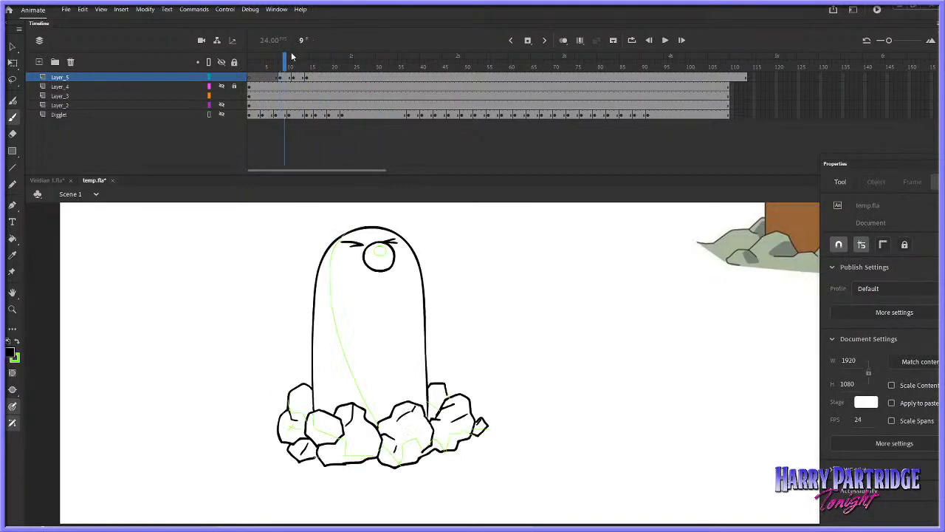
click(291, 57)
key(period)
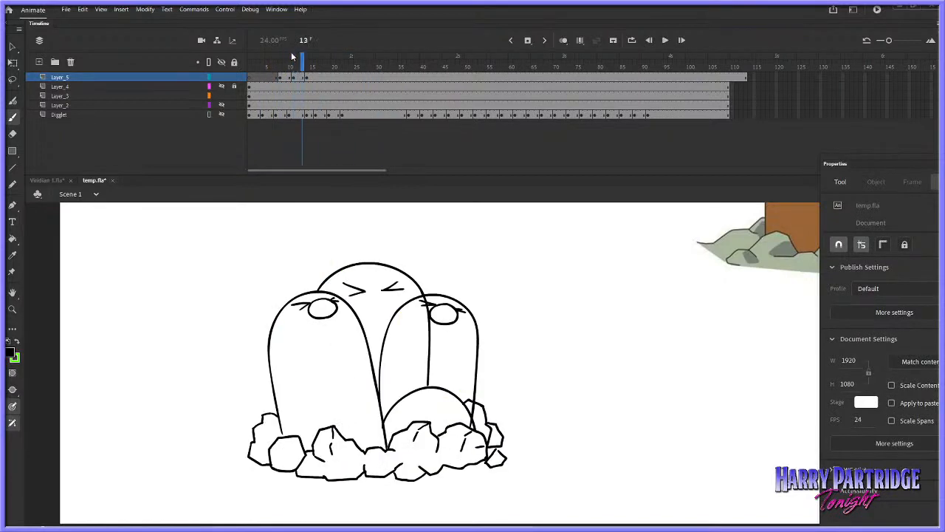
key(period)
key(comma)
Undo the final-pose keyframe move and the right mole pasted on frame 13
click(12, 82)
key(comma)
key(comma)
key(comma)
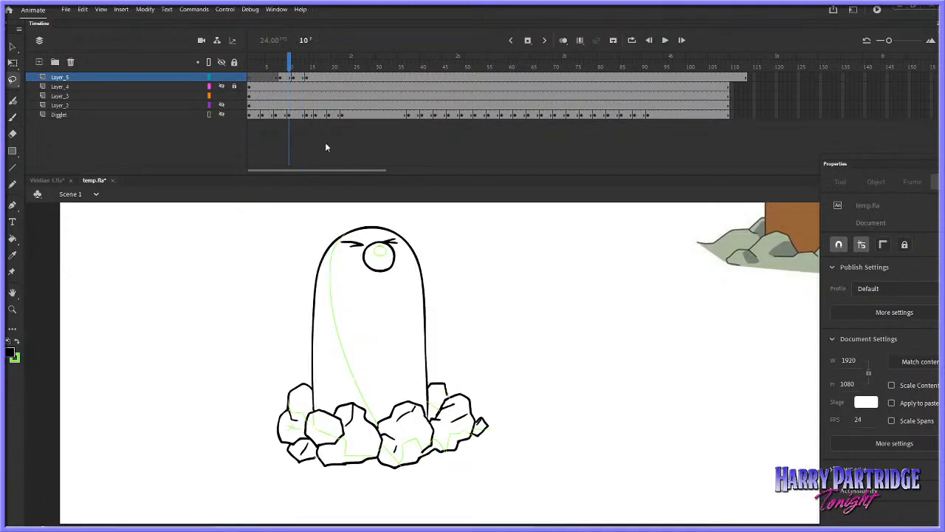
click(301, 77)
key(comma)
key(comma)
key(comma)
key(comma)
key(comma)
key(comma)
key(comma)
key(comma)
key(comma)
key(ctrl+shift+v)
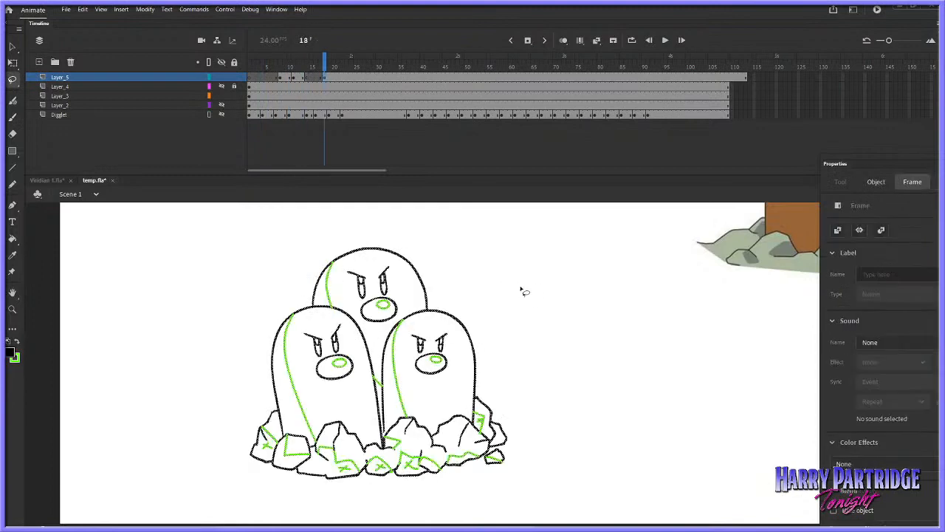
key(comma)
key(comma)
key(comma)
key(comma)
key(comma)
click(517, 285)
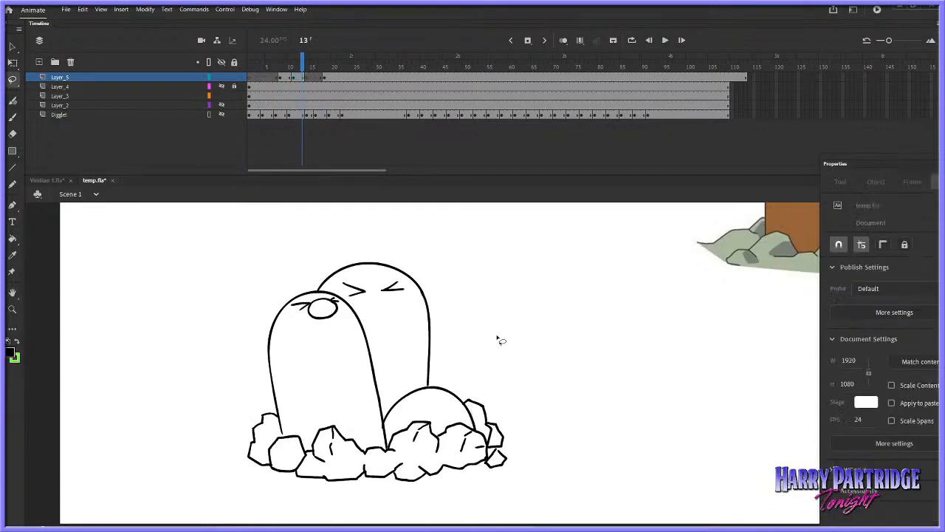
Delete the emerging right head and the back rocks beside it from the frame 13 drawing
drag(397, 418, 446, 380)
drag(396, 418, 392, 418)
key(Delete)
mouse_move(480, 426)
mouse_down()
mouse_move(487, 395)
mouse_move(505, 416)
mouse_up()
key(Delete)
click(12, 134)
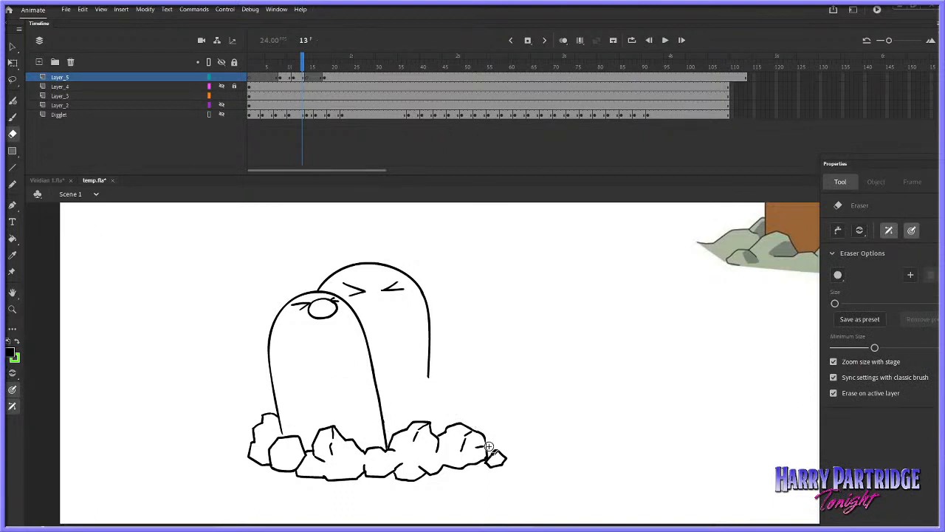
Move the final pose's keyframe to frame 14 and trim the back mole's long side line on frame 13
click(325, 76)
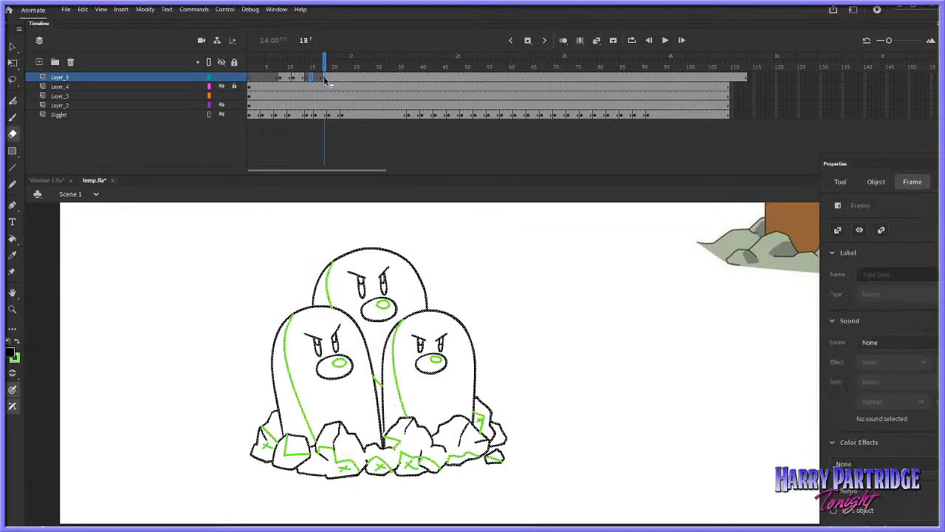
click(304, 77)
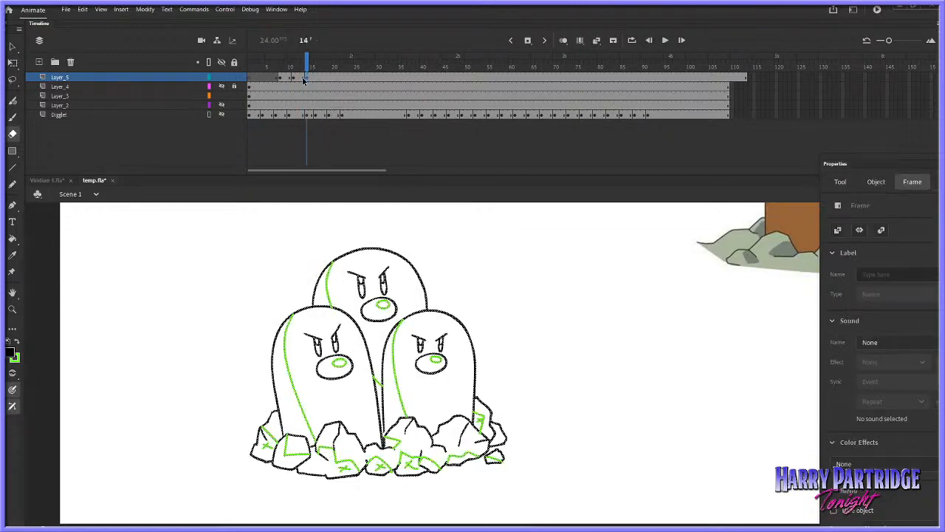
key(l)
right_click(521, 236)
key(Escape)
mouse_move(437, 344)
mouse_down()
mouse_move(457, 367)
mouse_move(422, 344)
mouse_up()
key(Delete)
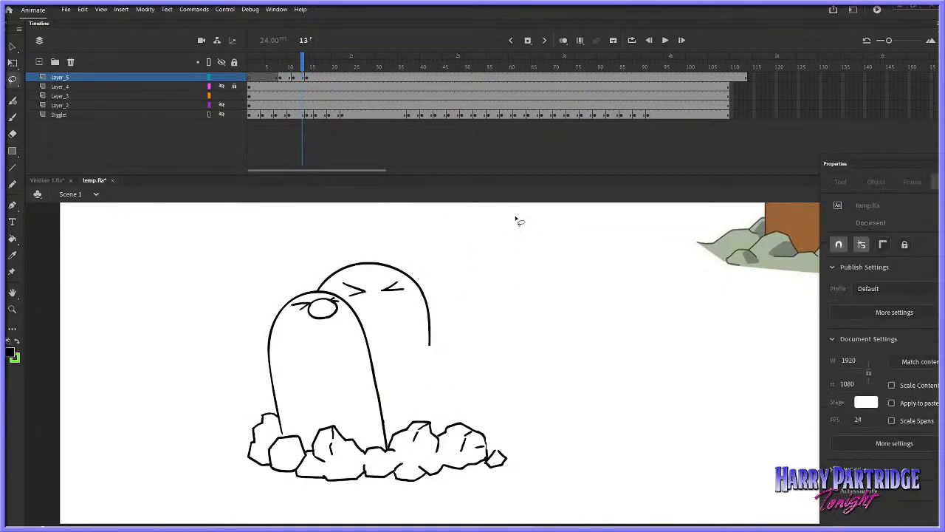
Turn on onion skinning, paste the right mole in place on frame 13 and shift it slightly downward
click(562, 40)
right_click(502, 279)
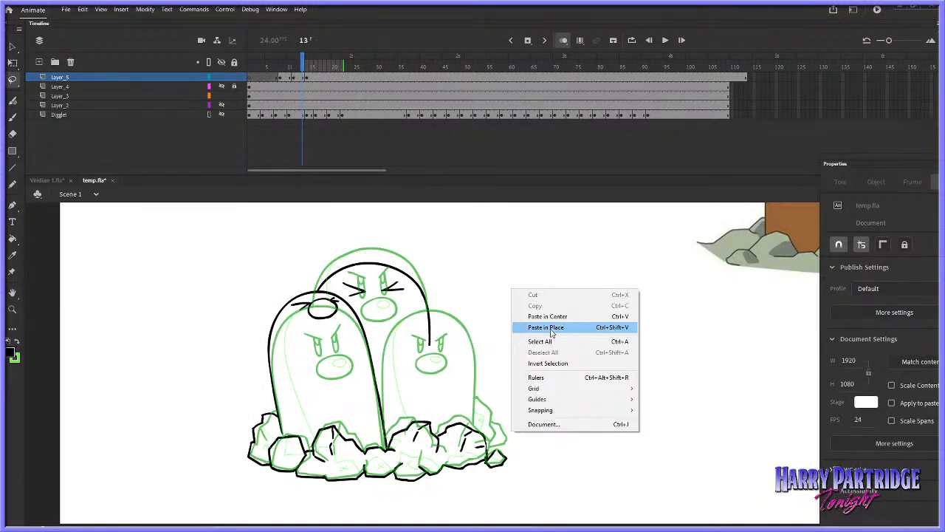
click(517, 331)
drag(483, 332, 484, 339)
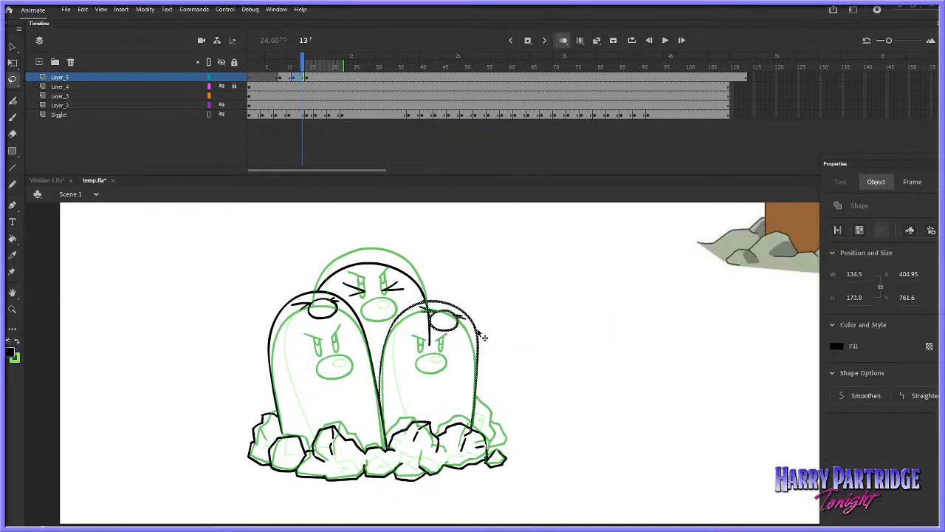
click(503, 325)
Ink the back rocks at the right mole's outer base and erase the back mole's outline crossing the right head
click(12, 118)
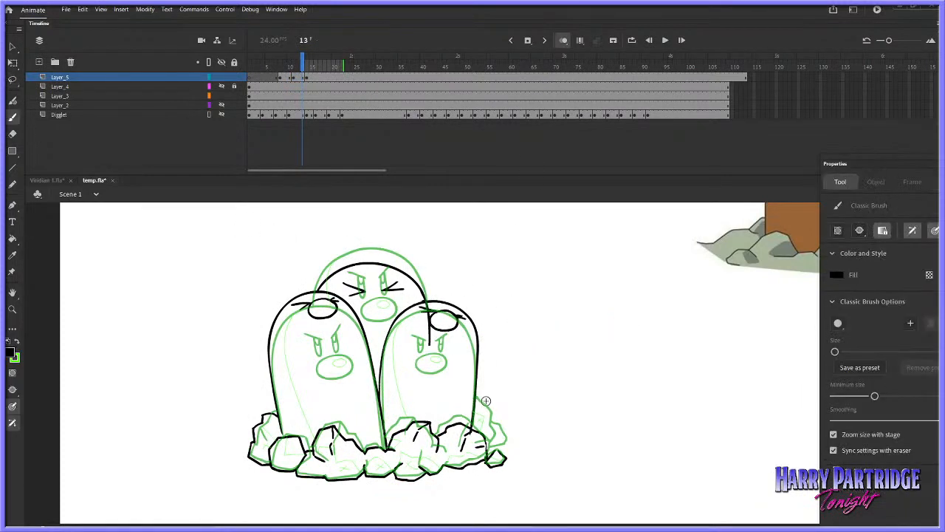
drag(490, 414, 495, 435)
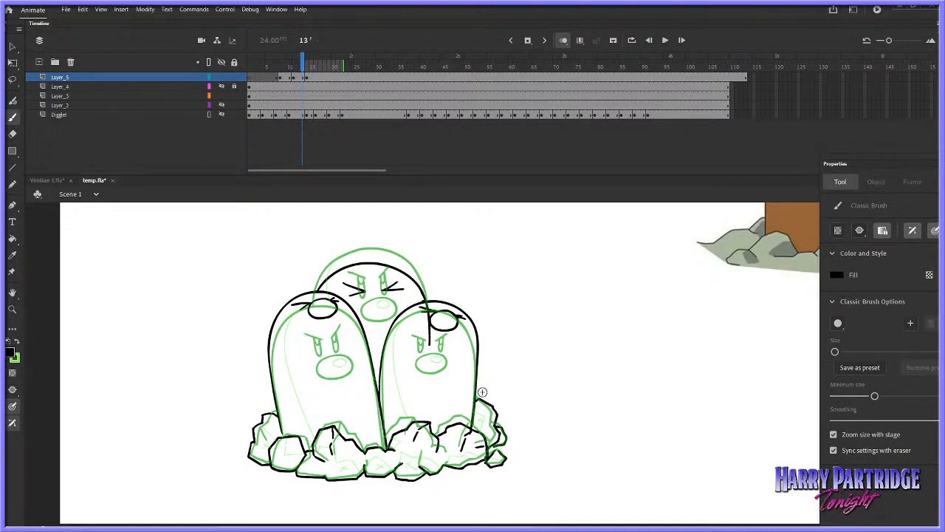
key(e)
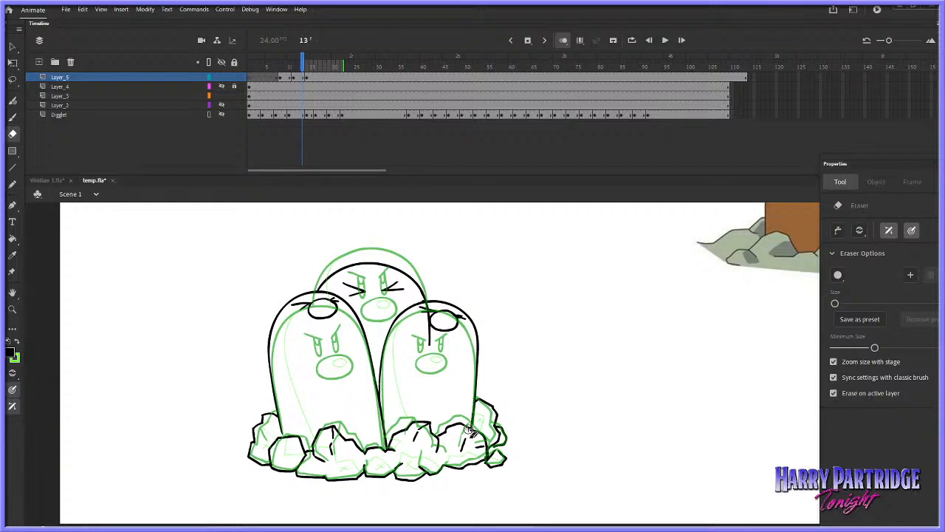
key(period)
key(comma)
drag(429, 304, 419, 301)
mouse_move(434, 311)
mouse_down()
mouse_move(426, 313)
mouse_move(432, 330)
mouse_up()
click(564, 40)
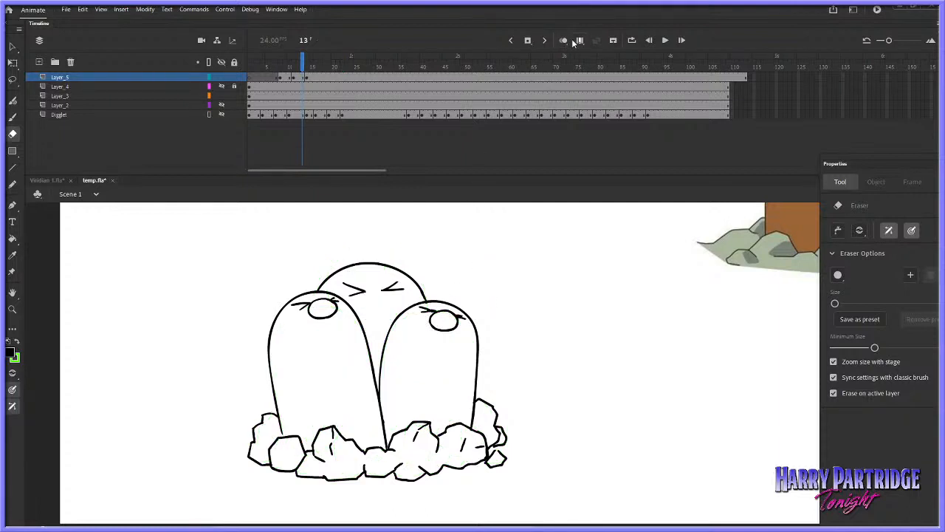
Ink the back mole's nose between the two front heads on frame 13 and lower its closed eyes toward it
key(period)
key(comma)
key(period)
key(b)
key(comma)
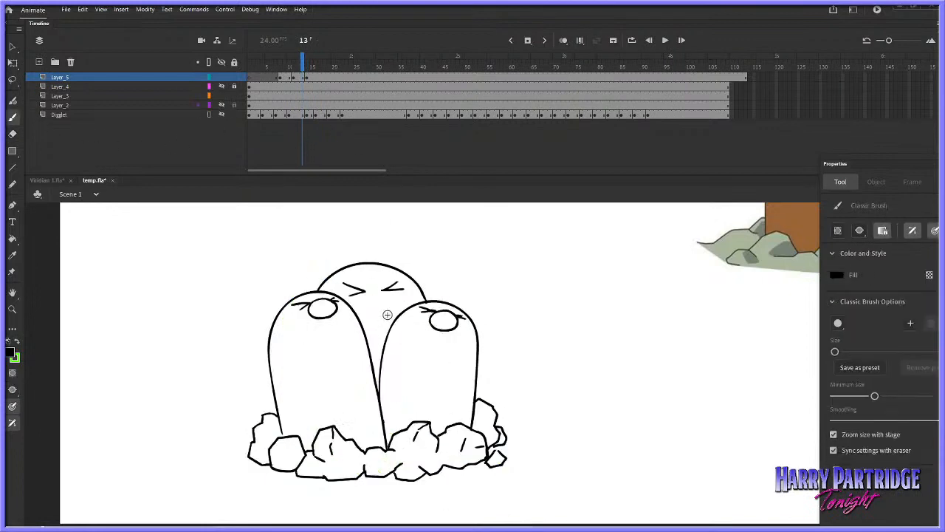
key(period)
mouse_move(383, 299)
mouse_down()
mouse_move(387, 324)
mouse_move(368, 311)
mouse_move(366, 330)
mouse_move(387, 337)
mouse_up()
key(comma)
key(ctrl+z)
key(ctrl+z)
key(ctrl+z)
key(period)
key(comma)
key(period)
key(comma)
click(12, 80)
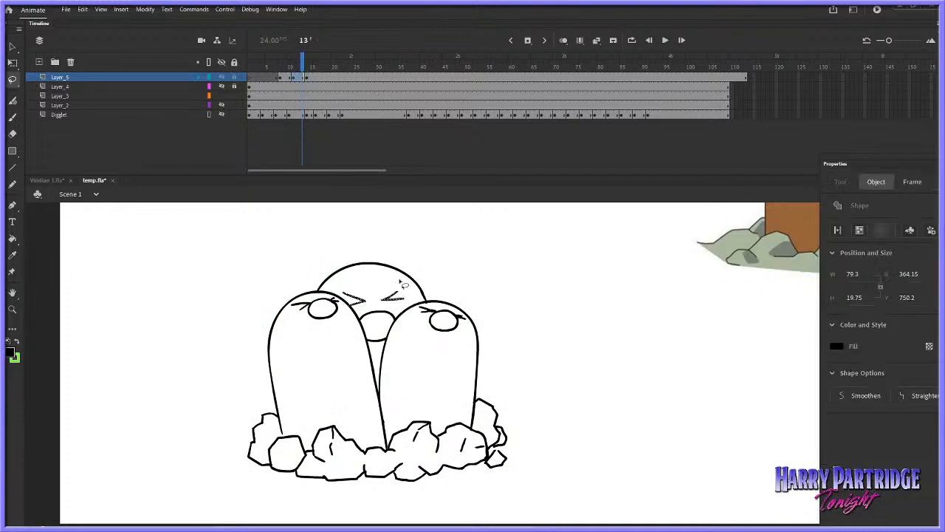
Play the transformation and step through it frame by frame up to frame 13 to review the revised drawing
key(Return)
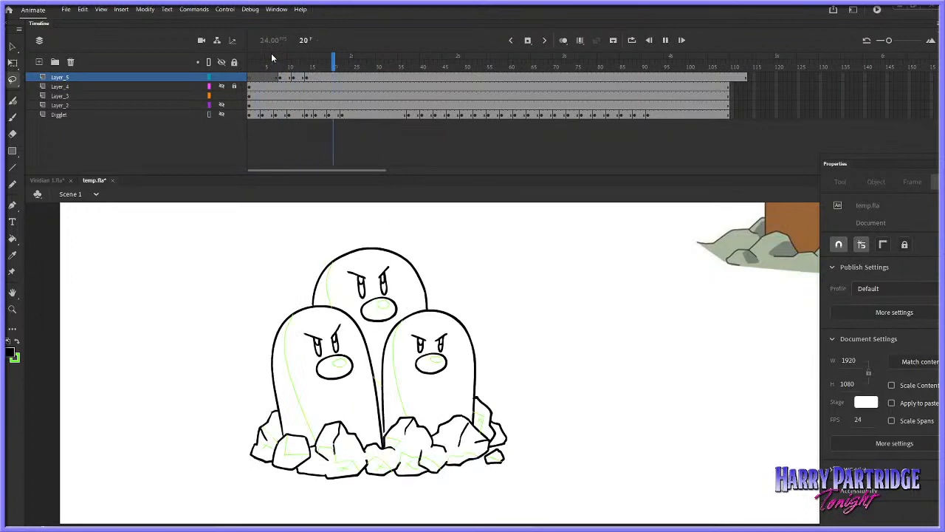
key(Return)
click(276, 64)
key(period)
key(period)
key(period)
key(period)
key(period)
key(period)
key(period)
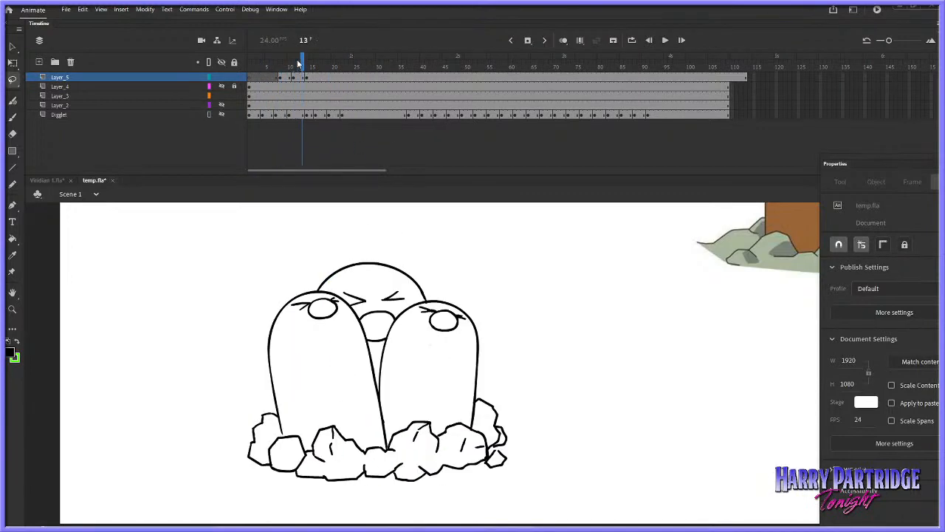
Draw a green shading guide line down the left mole's body on frame 13, following the shading on frame 14
key(e)
key(period)
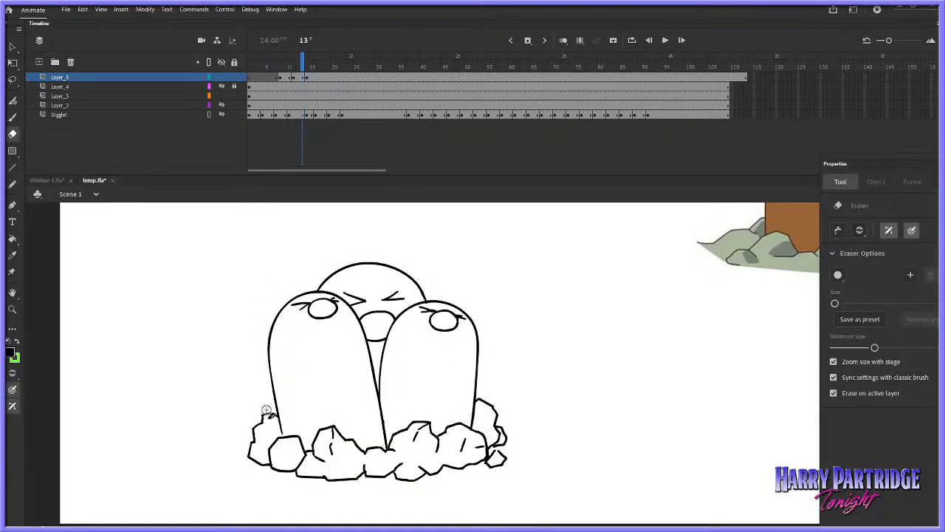
key(comma)
key(y)
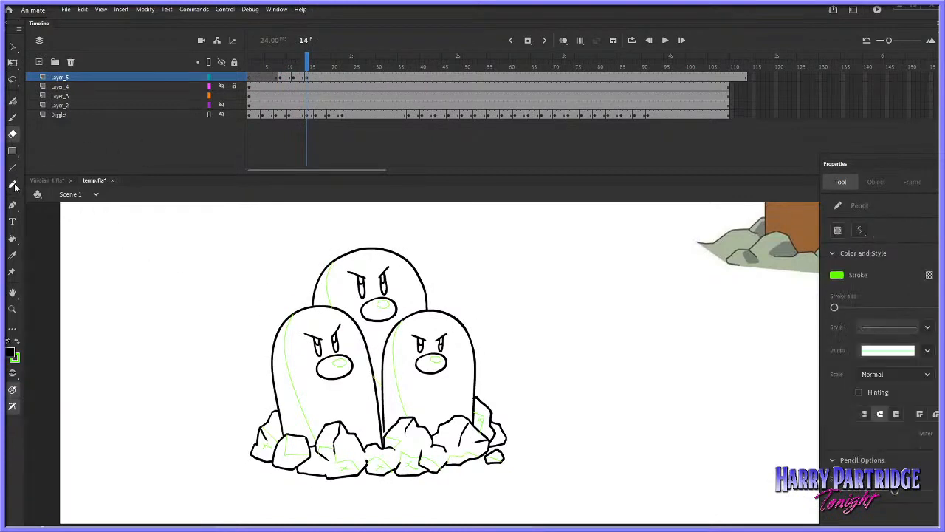
key(period)
key(period)
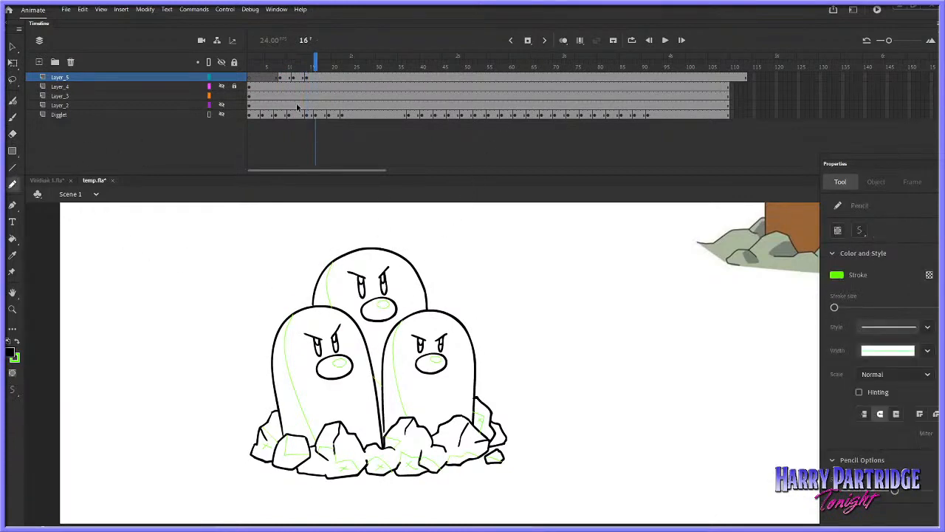
key(comma)
key(comma)
key(comma)
key(period)
key(comma)
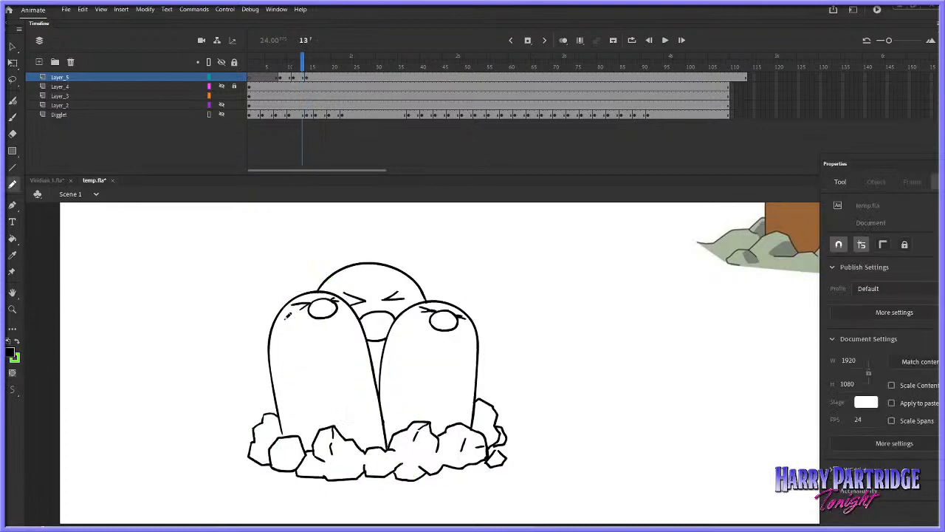
drag(289, 301, 318, 430)
key(period)
key(comma)
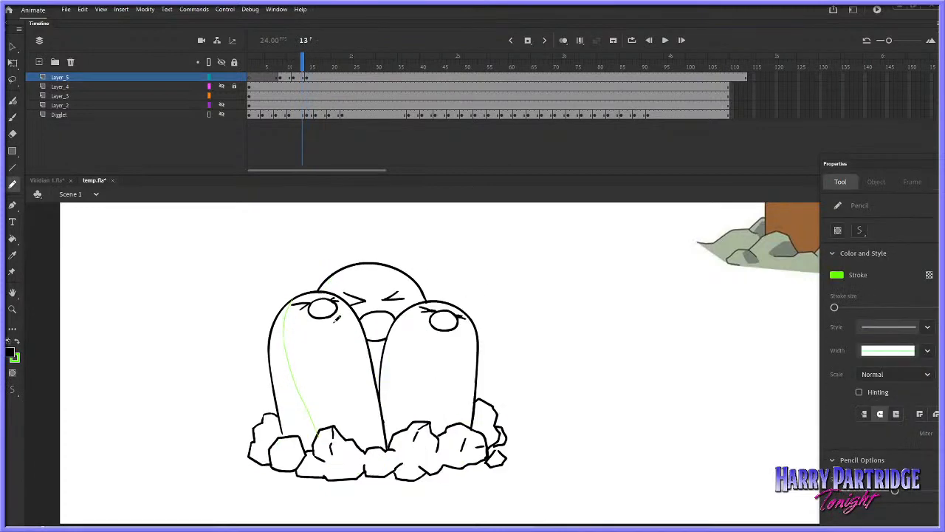
Draw a matching green shading guide line down the right mole's body on frame 13, using frame 14 as reference
key(period)
key(comma)
key(period)
key(comma)
key(period)
key(comma)
drag(396, 332, 401, 418)
key(period)
key(comma)
key(period)
key(comma)
Add the green shading guide on the back mole's head and small highlight guides on the three noses on frame 13
drag(330, 279, 344, 266)
key(period)
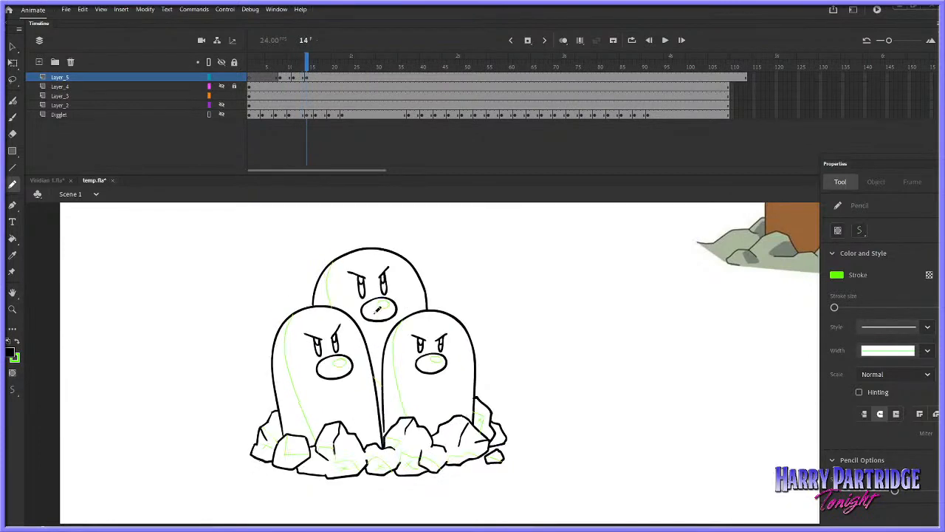
key(comma)
key(period)
key(comma)
key(period)
key(comma)
key(period)
Draw green shading guides and fill marks across the left and central rocks on frame 13, following frame 14
mouse_move(258, 425)
mouse_down()
mouse_move(299, 425)
mouse_move(264, 447)
mouse_move(315, 433)
mouse_move(286, 434)
mouse_move(311, 448)
mouse_move(341, 448)
mouse_move(328, 461)
mouse_move(324, 448)
mouse_move(360, 477)
mouse_move(344, 466)
mouse_move(389, 473)
mouse_move(376, 469)
mouse_move(405, 454)
mouse_move(398, 467)
mouse_move(437, 462)
mouse_up()
key(comma)
key(period)
key(comma)
key(period)
key(comma)
key(period)
key(comma)
key(period)
key(comma)
key(period)
key(comma)
key(period)
key(comma)
key(period)
key(comma)
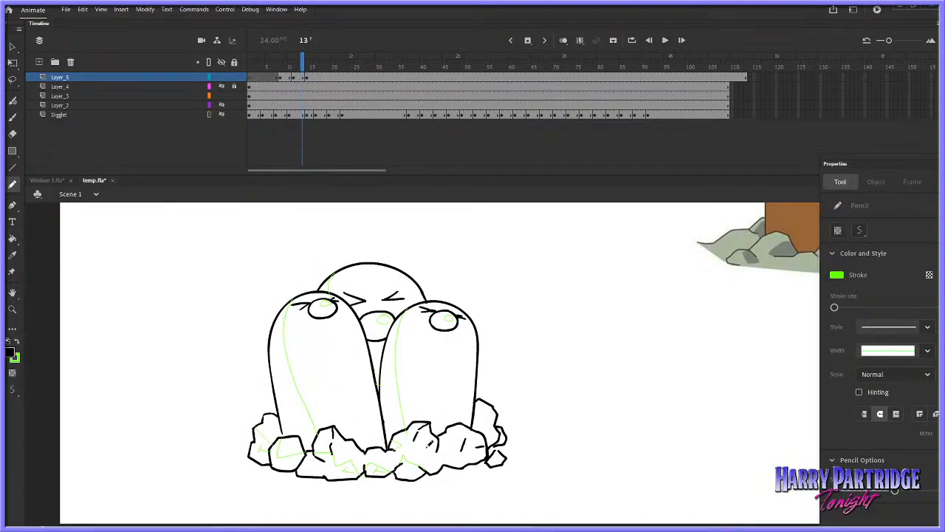
Continue the green shading guides through the right front rocks, the back right rocks and the loose pebble on frame 13
key(period)
key(comma)
key(period)
key(comma)
key(period)
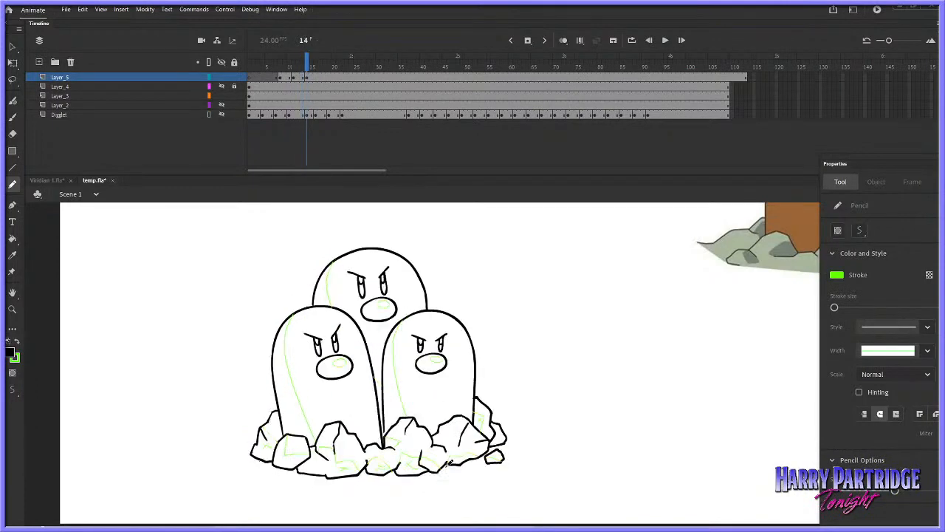
key(comma)
key(period)
key(comma)
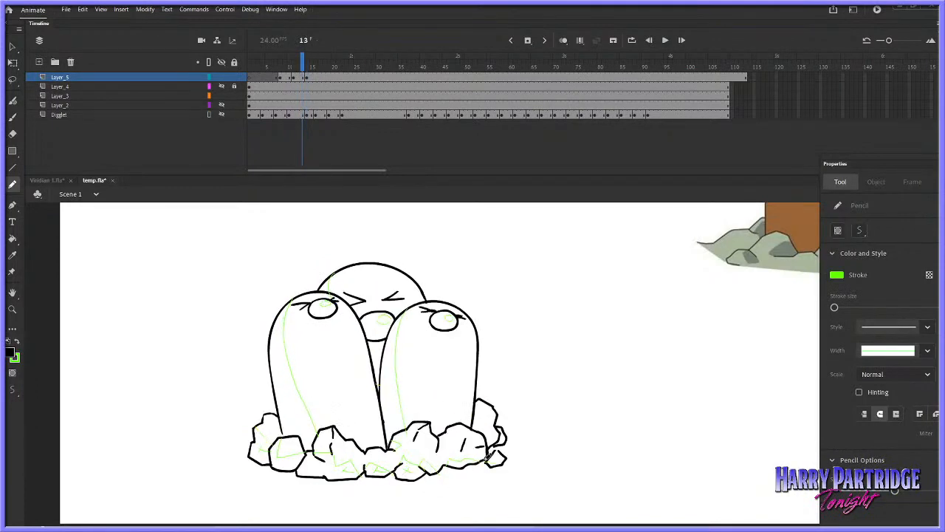
key(period)
key(comma)
key(period)
key(comma)
key(period)
key(comma)
key(period)
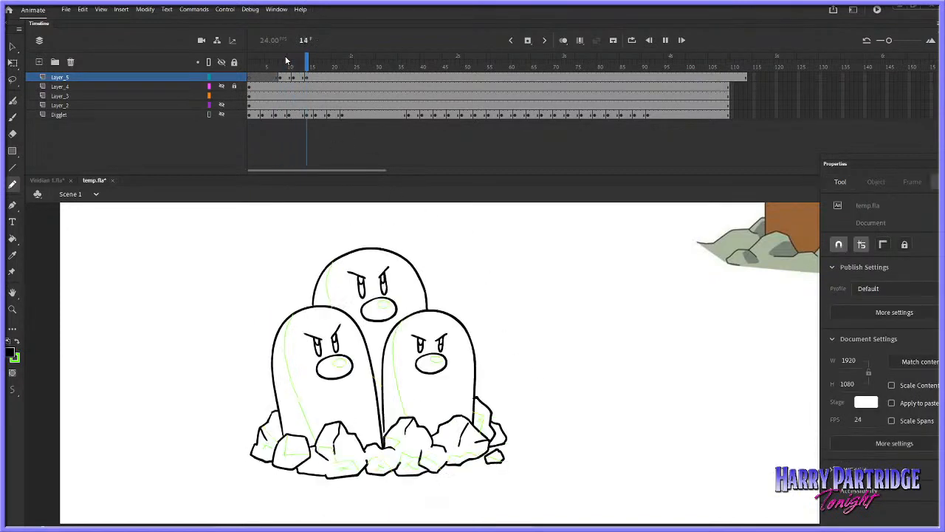
Play the transformation from its early frames to review the newly shaded three-mole drawing
key(Return)
click(263, 64)
key(Return)
click(294, 62)
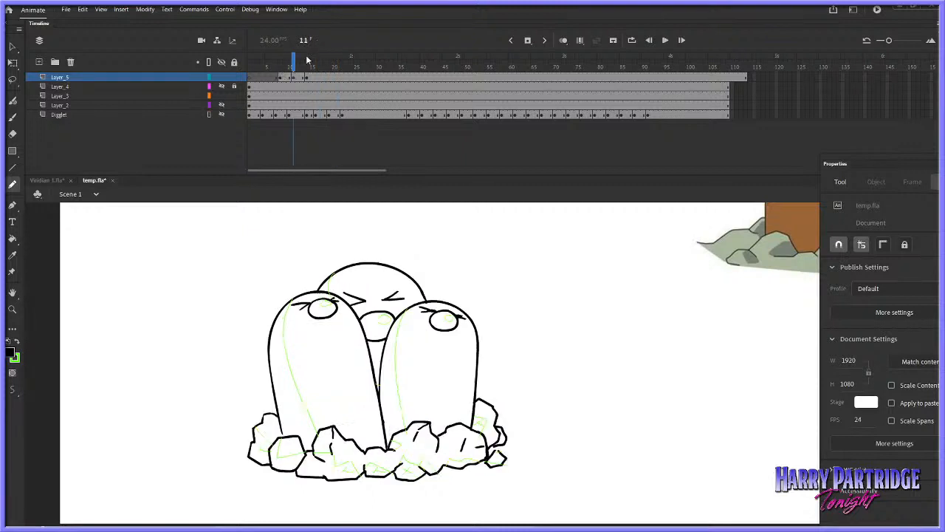
Ink a jagged rock with two small fragments breaking out of the ground on frame 7
key(b)
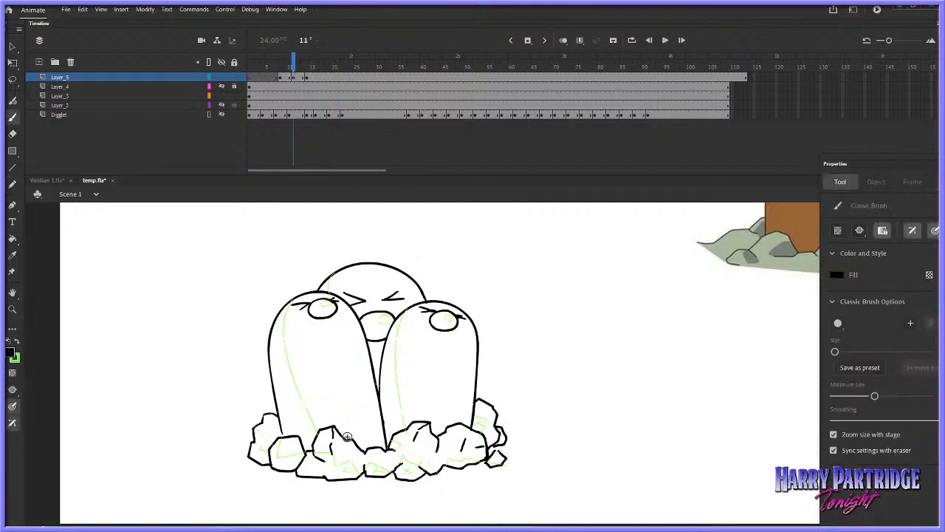
key(comma)
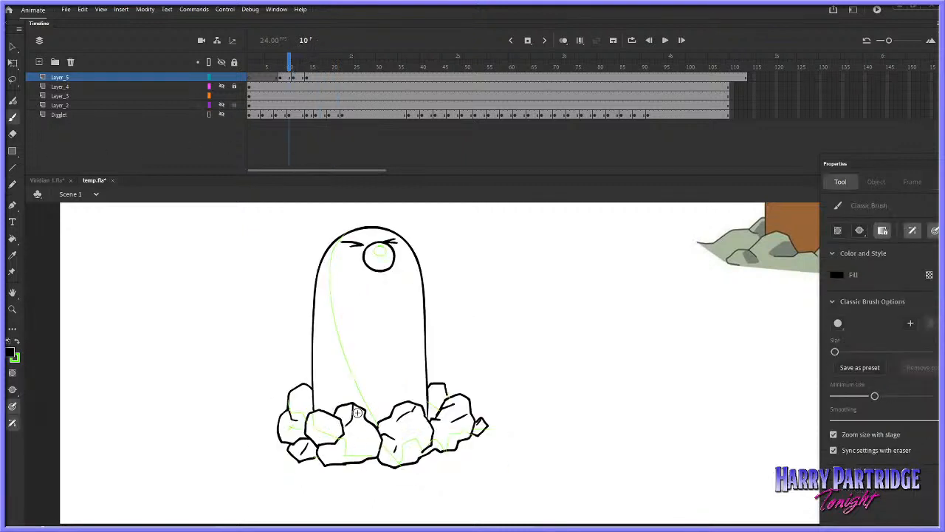
key(comma)
key(comma)
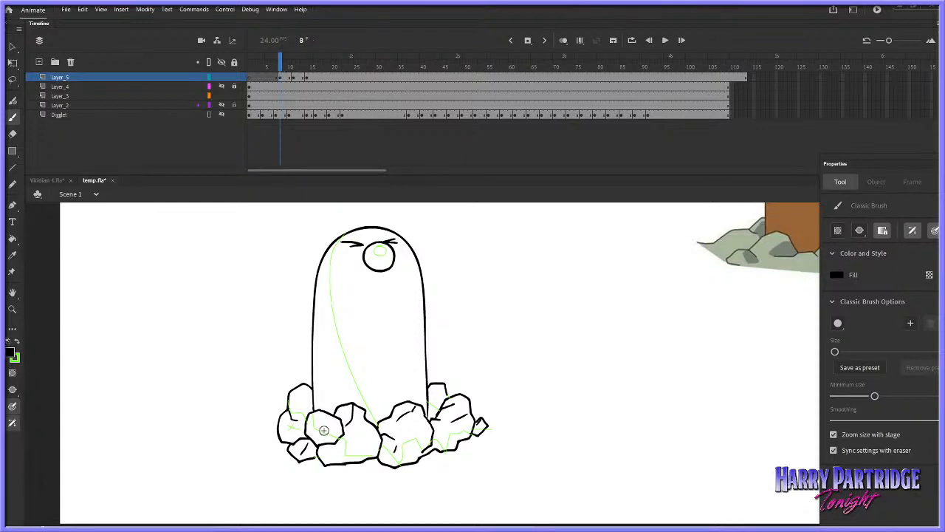
key(comma)
mouse_move(362, 393)
mouse_down()
mouse_move(340, 417)
mouse_move(365, 439)
mouse_move(391, 421)
mouse_move(376, 393)
mouse_move(416, 401)
mouse_move(400, 416)
mouse_move(407, 404)
mouse_move(424, 413)
mouse_move(430, 404)
mouse_move(402, 389)
mouse_up()
key(period)
key(comma)
key(ctrl+z)
key(period)
key(comma)
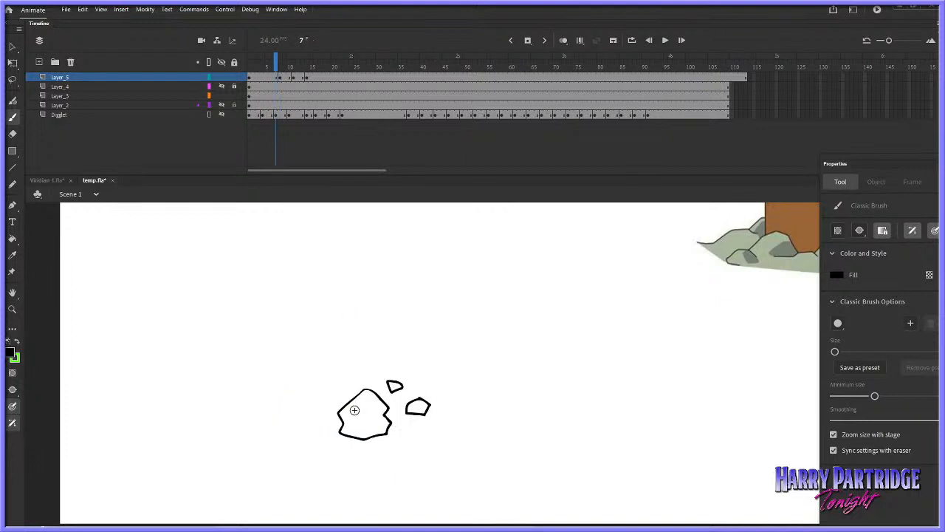
Ink a shallow arc sweeping out to both sides behind the rock on frame 7, redrawing strokes until the curve fits frame 8
drag(253, 431, 401, 392)
key(ctrl+z)
mouse_move(292, 406)
mouse_down()
mouse_move(386, 381)
mouse_move(486, 417)
mouse_up()
key(ctrl+z)
key(period)
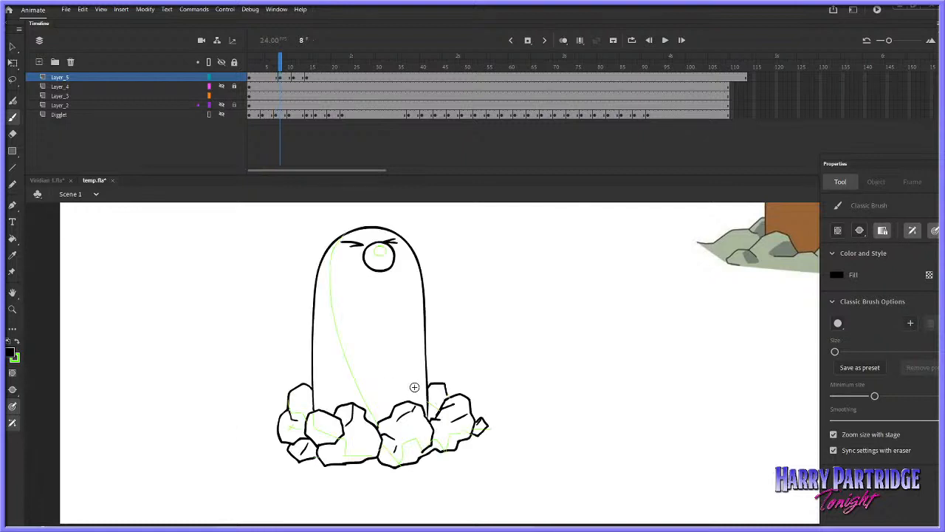
key(comma)
key(ctrl+z)
drag(403, 384, 489, 412)
key(period)
key(comma)
key(ctrl+z)
drag(403, 384, 468, 405)
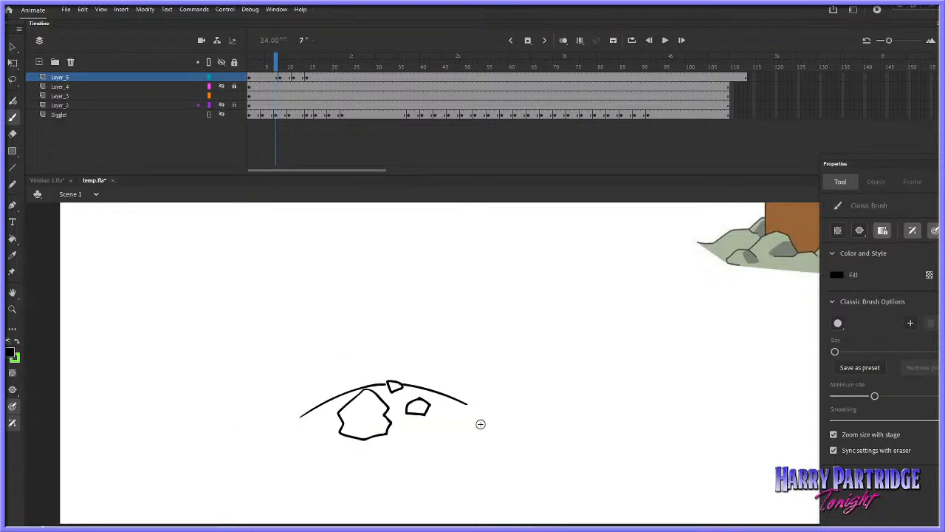
Ink short radiating lines below the arc's left end on frame 7 and add green shading guides inside the large rock
key(period)
key(comma)
mouse_move(289, 435)
mouse_down()
mouse_move(316, 424)
mouse_move(324, 437)
mouse_up()
drag(333, 446, 337, 441)
key(period)
key(comma)
click(12, 183)
key(period)
key(comma)
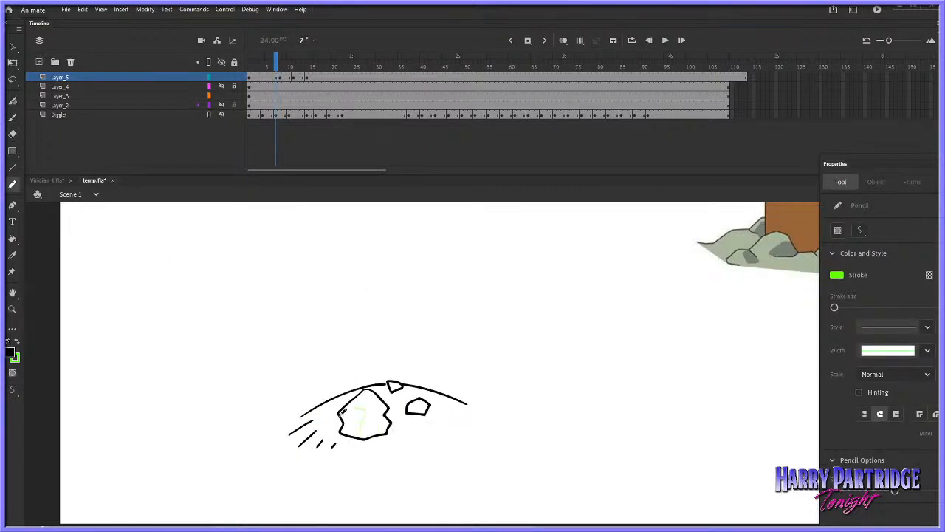
Start the rock-burst drawing at frame 5 on Layer_5, leaving the earlier frames empty, and play back the timing
right_click(260, 77)
click(310, 158)
key(Return)
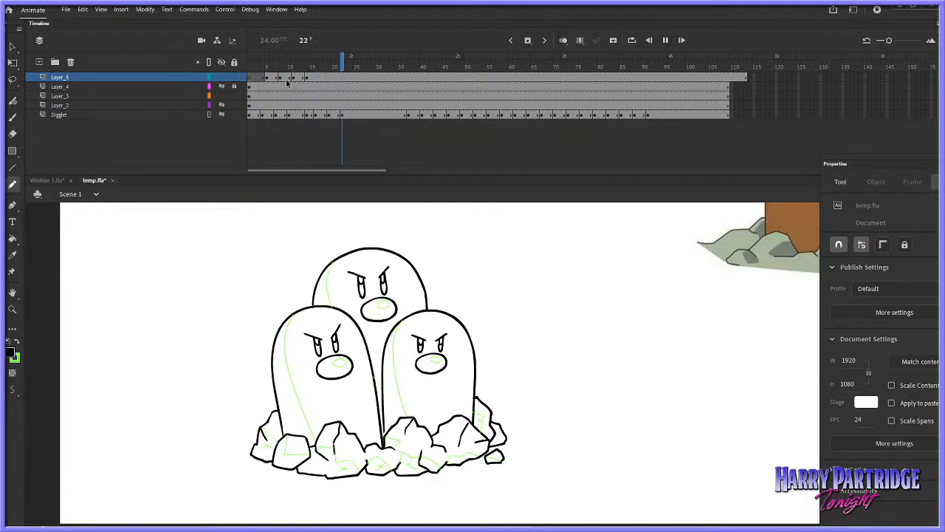
Ink flying rock debris on frame 8, with two pieces right of the stretched mole and one on its left
click(275, 53)
key(b)
key(period)
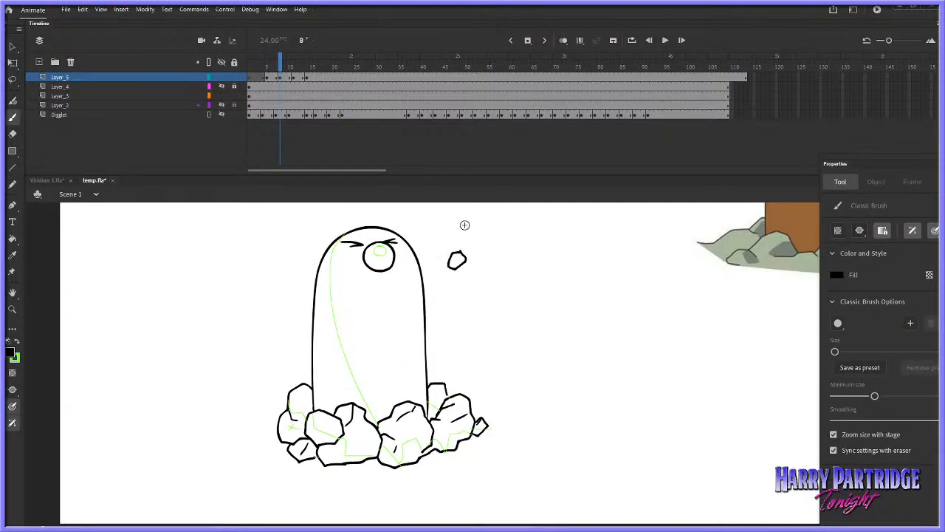
key(ctrl+z)
mouse_move(467, 222)
mouse_down()
mouse_move(457, 244)
mouse_move(464, 222)
mouse_up()
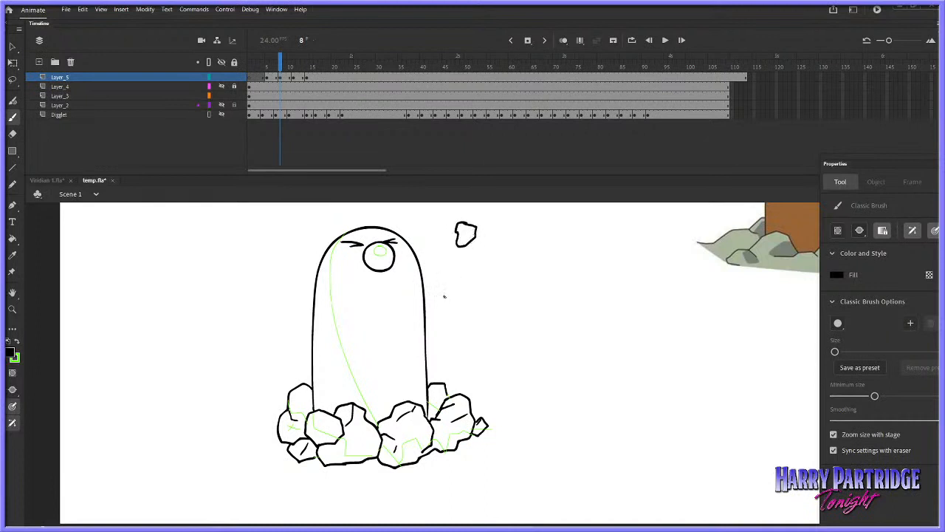
drag(268, 262, 282, 263)
key(Return)
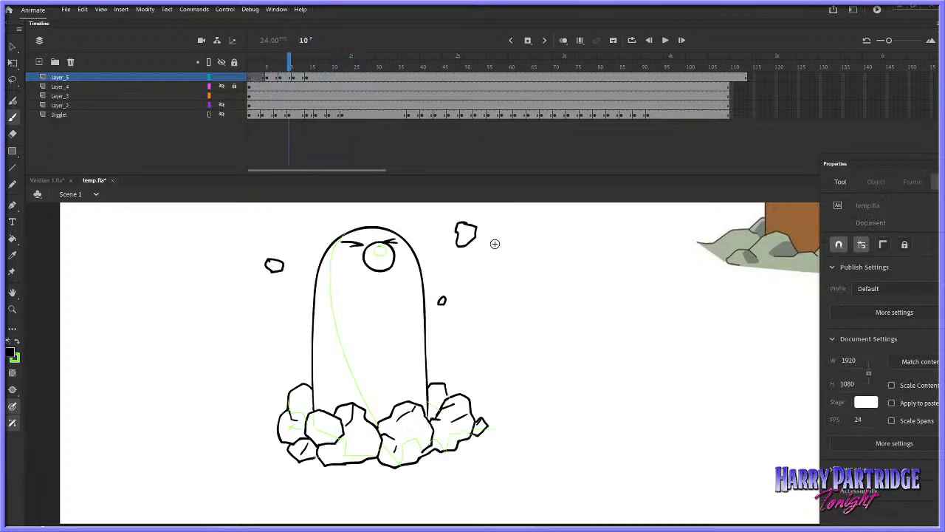
Ink smaller pieces of flying debris on both sides of the three moles on frame 11 and play the result
key(Return)
key(period)
key(comma)
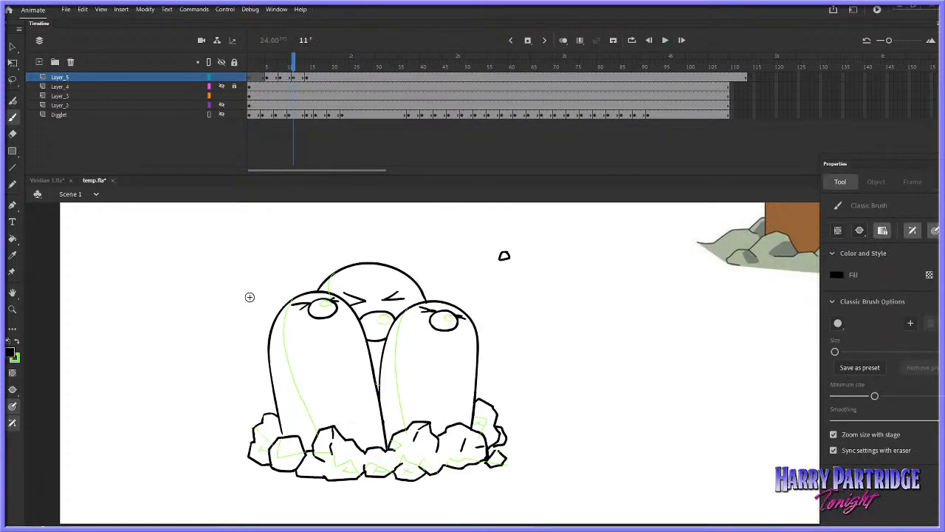
drag(242, 300, 253, 297)
key(Return)
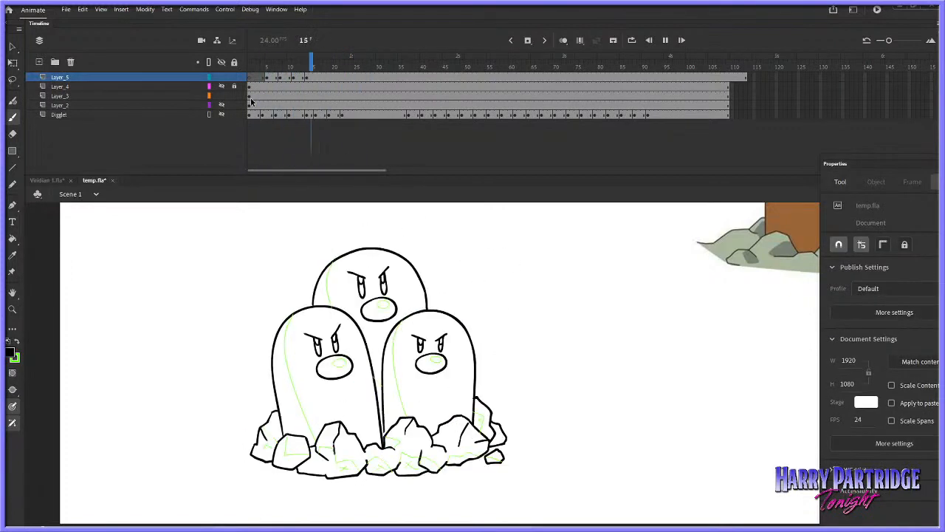
key(Return)
Move the flying debris on both sides of the moles downward and slightly outward on frame 12, and replay the animation
click(12, 79)
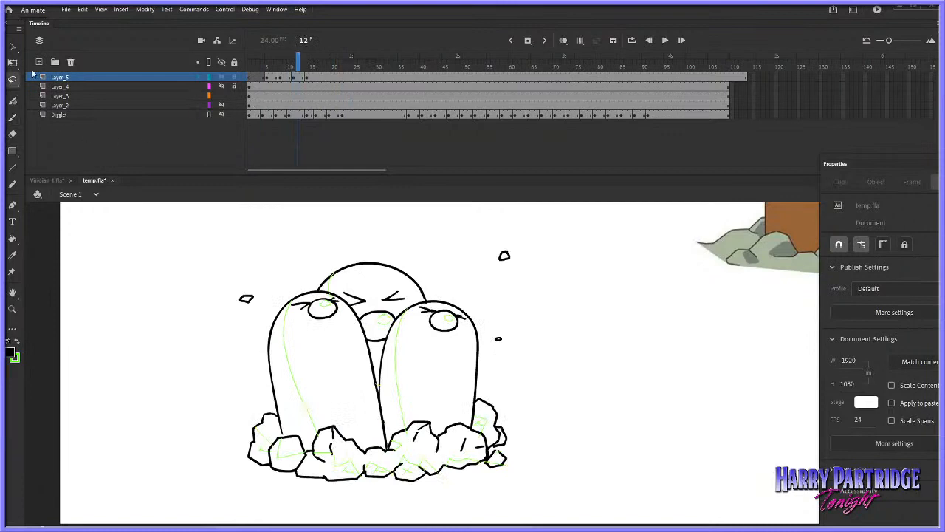
mouse_move(477, 273)
mouse_down()
mouse_move(521, 248)
mouse_move(480, 295)
mouse_up()
drag(505, 258, 514, 300)
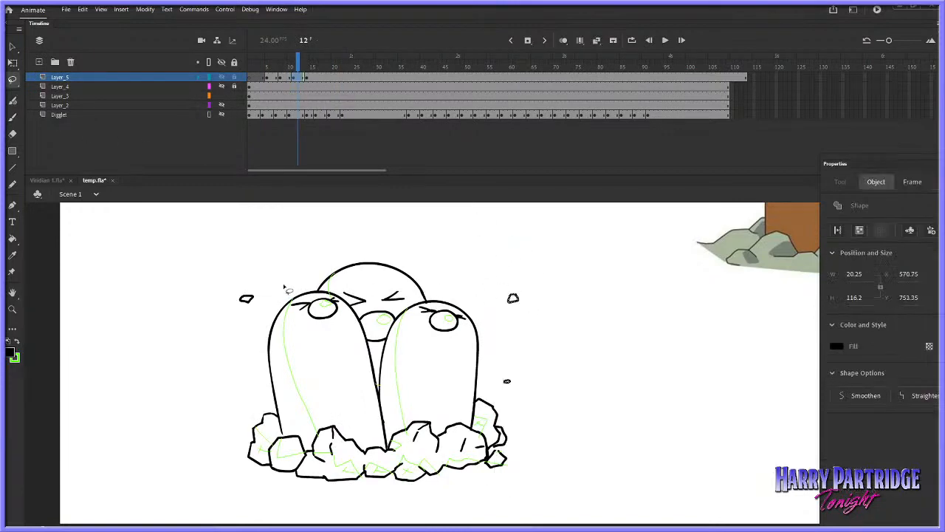
drag(266, 271, 271, 266)
drag(251, 302, 238, 338)
key(Return)
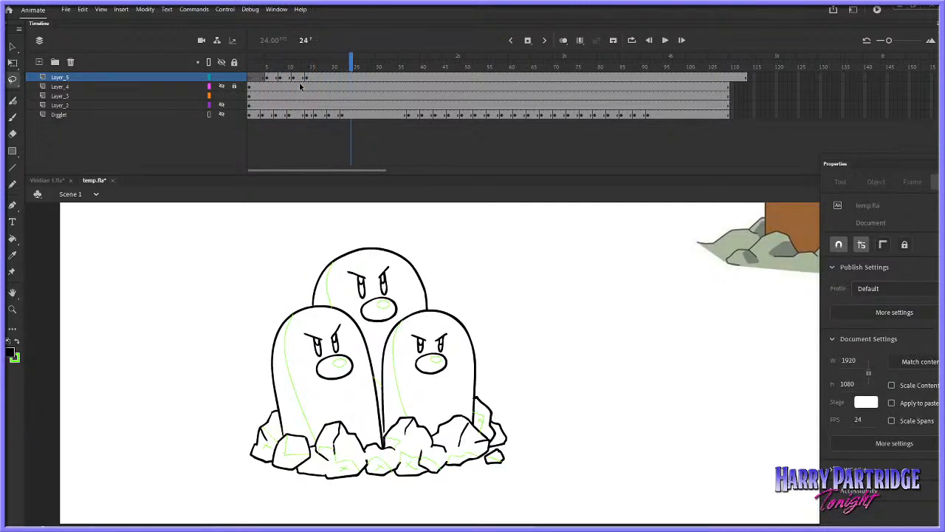
Tighten the timing on Layer_5 by removing one frame at frame 11 and one at frame 8, and review the result
right_click(293, 77)
click(329, 140)
key(Return)
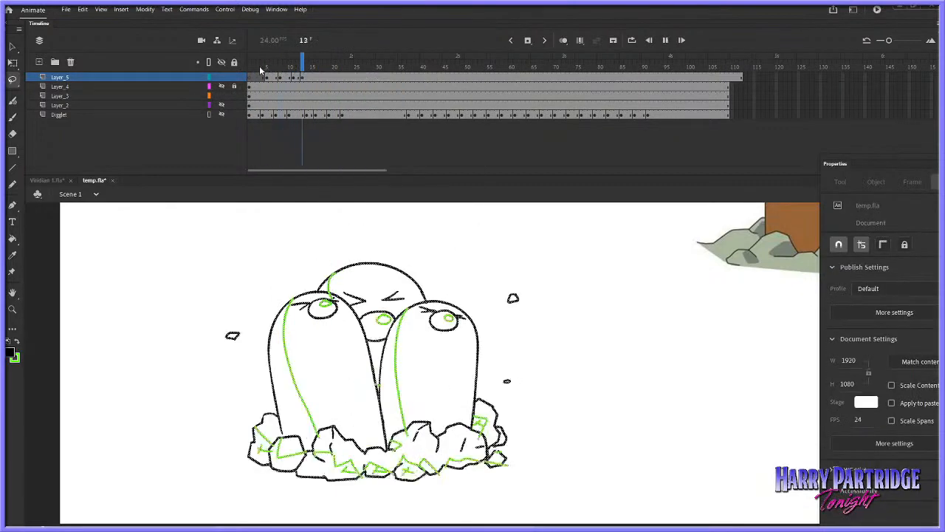
right_click(280, 76)
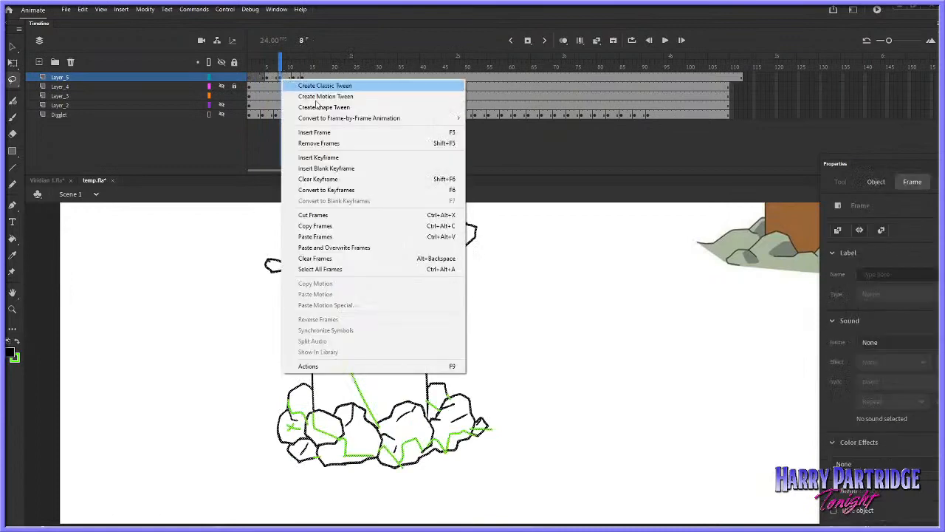
click(319, 142)
drag(280, 55, 293, 56)
key(period)
click(302, 78)
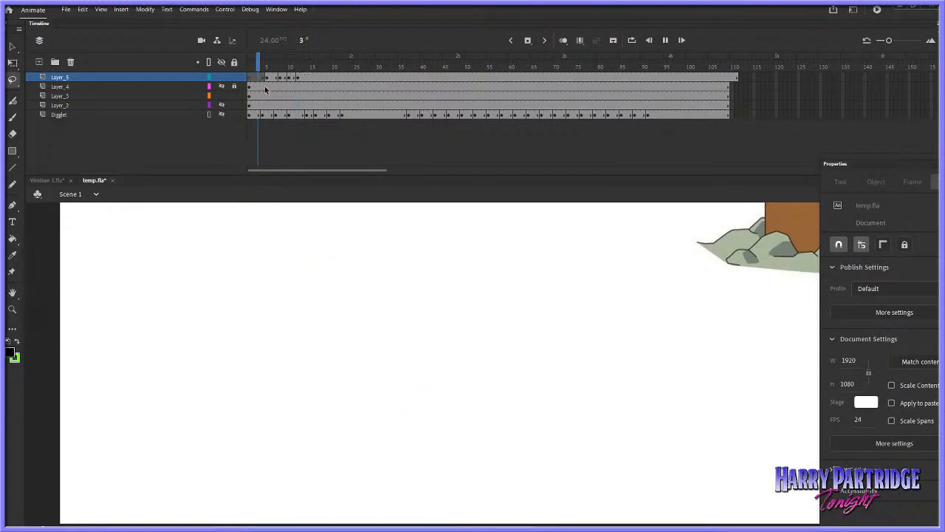
Insert a keyframe at frame 14 on Layer_5 and delete the three-headed mole drawing from frame 13
click(307, 79)
right_click(307, 80)
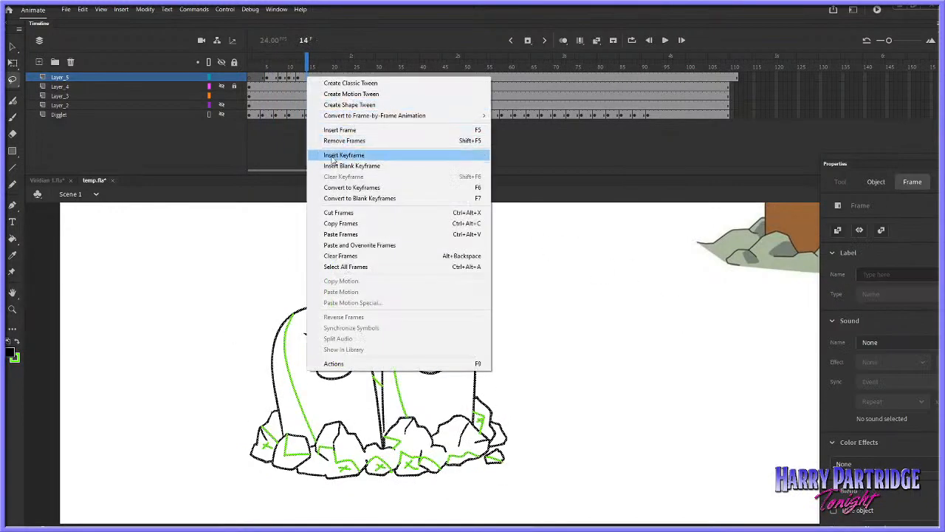
click(301, 79)
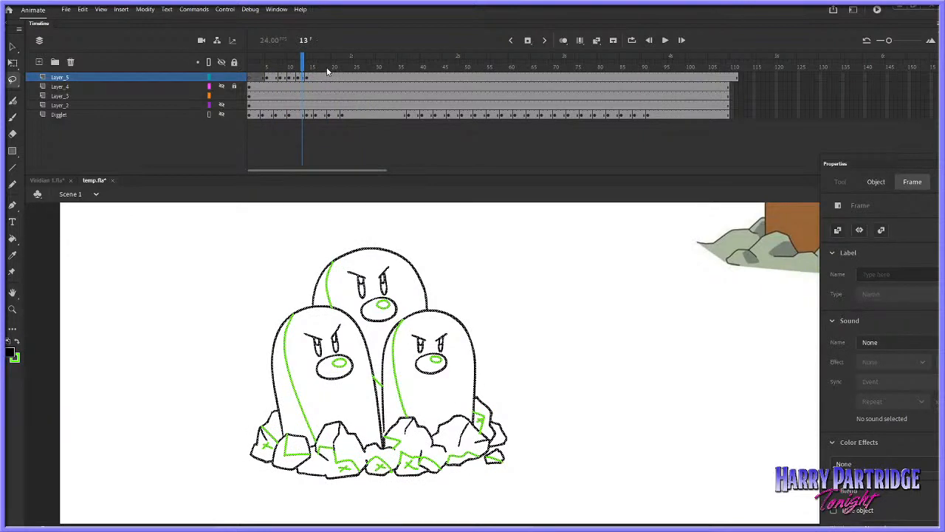
key(Delete)
key(b)
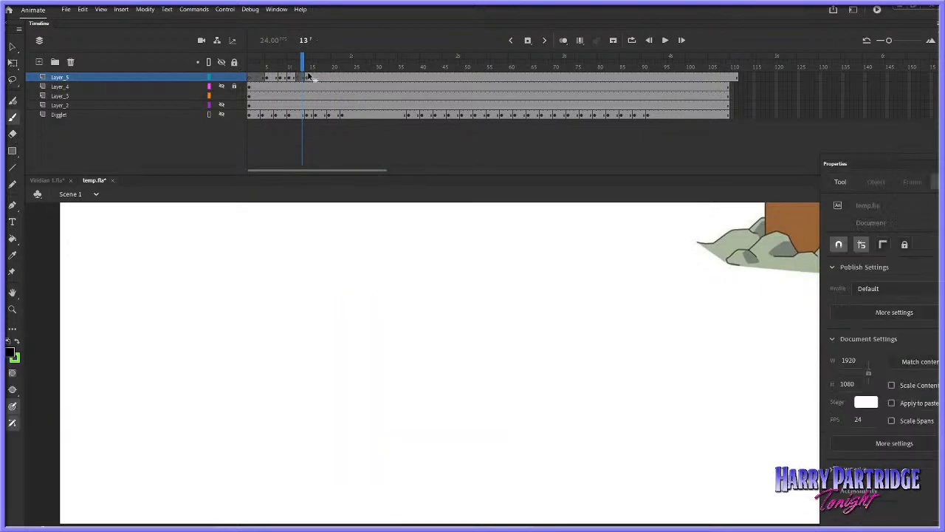
click(309, 77)
right_click(352, 335)
click(374, 121)
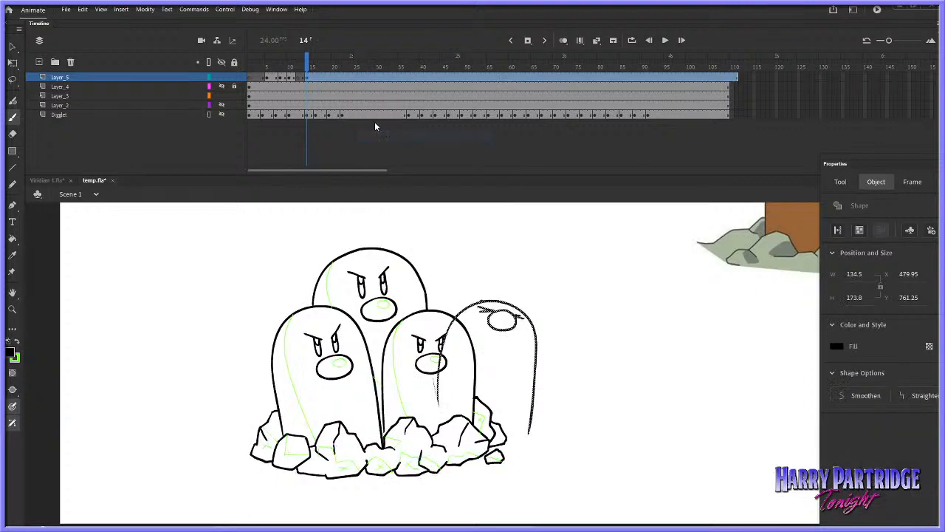
key(Delete)
Copy the three-headed mole drawing from frame 14 on Layer_5 and paste it in place on frame 12
key(ctrl+shift+v)
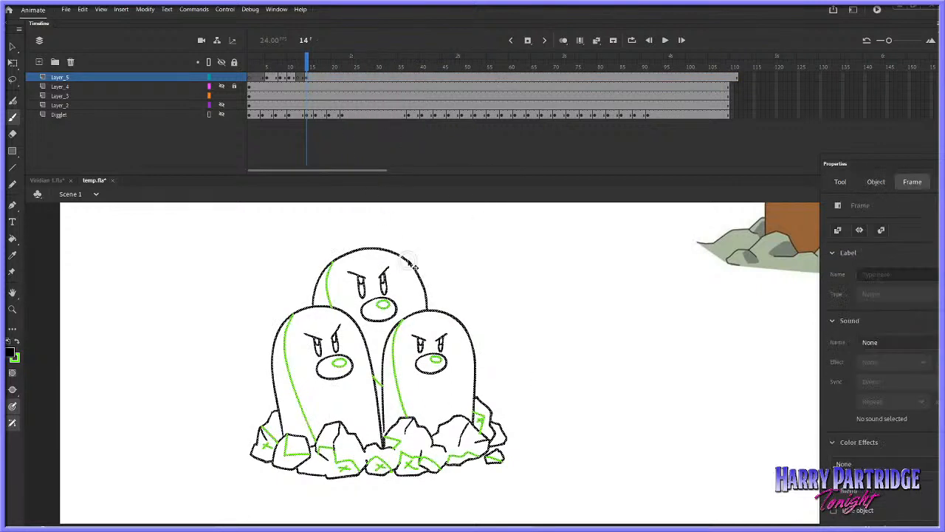
right_click(408, 260)
click(435, 327)
click(297, 76)
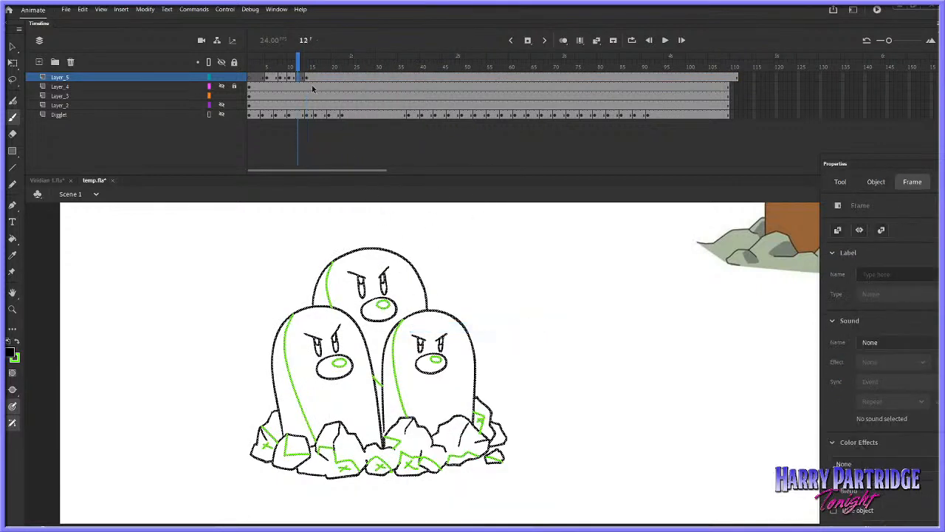
right_click(409, 225)
click(451, 260)
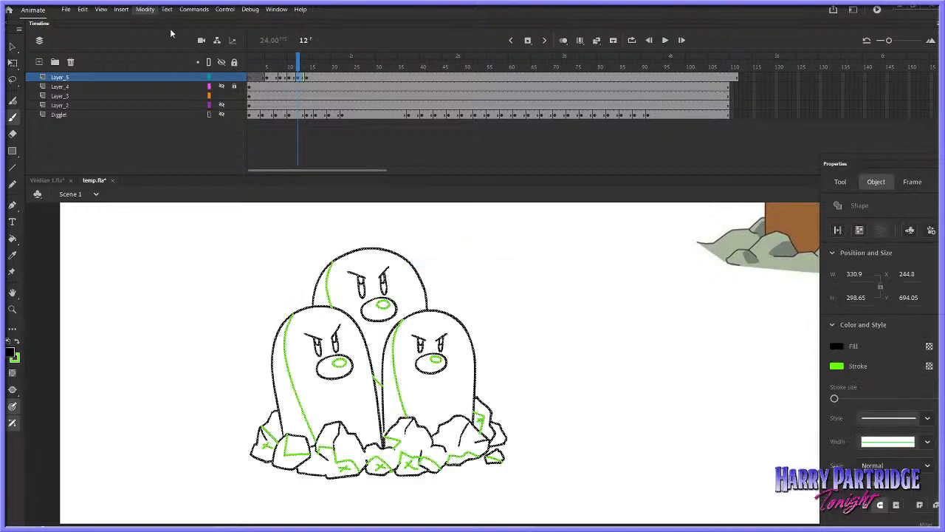
Apply a Shape modification to the pasted three-headed mole drawing on frame 12, and undo the repeated application
click(144, 9)
mouse_move(200, 99)
click(347, 102)
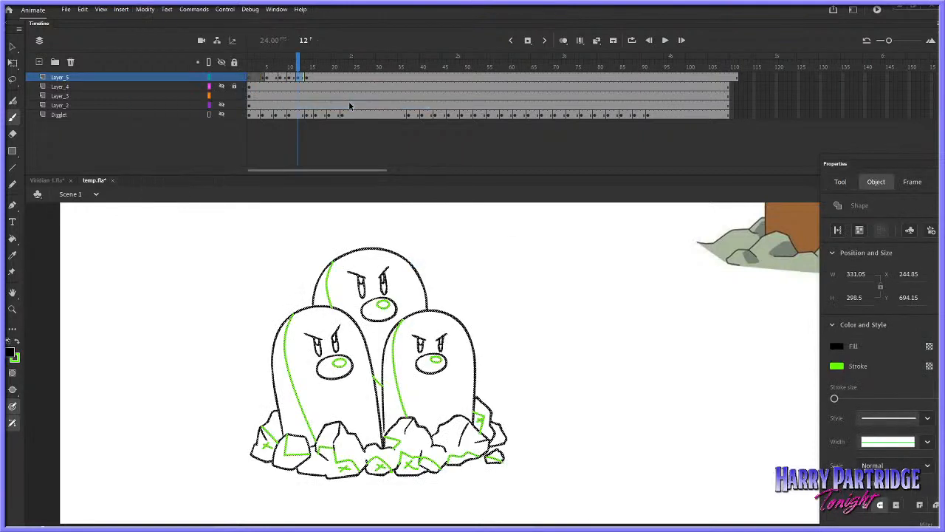
click(145, 9)
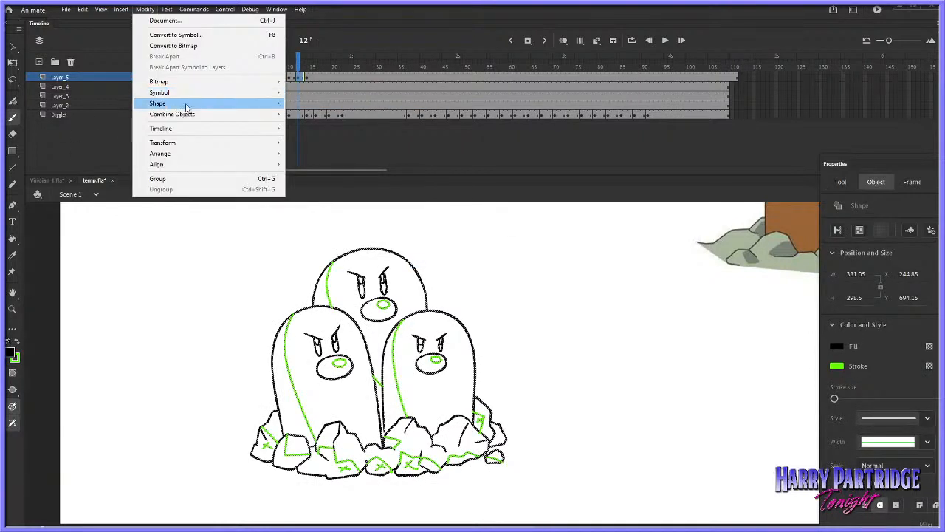
mouse_move(186, 107)
click(337, 105)
key(ctrl+z)
Apply the Shape modification to the three-headed mole drawing at frame 13 on Layer_5 and go to frame 14
click(299, 64)
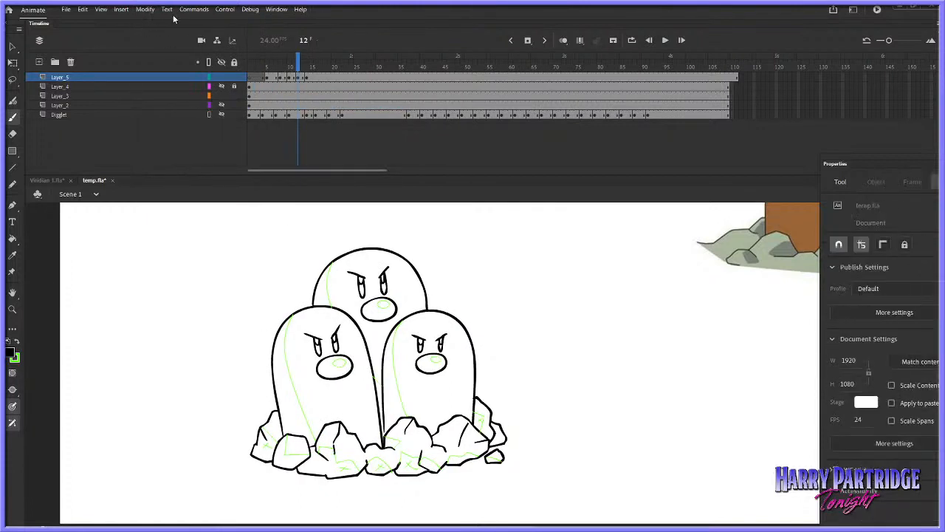
click(303, 63)
click(144, 9)
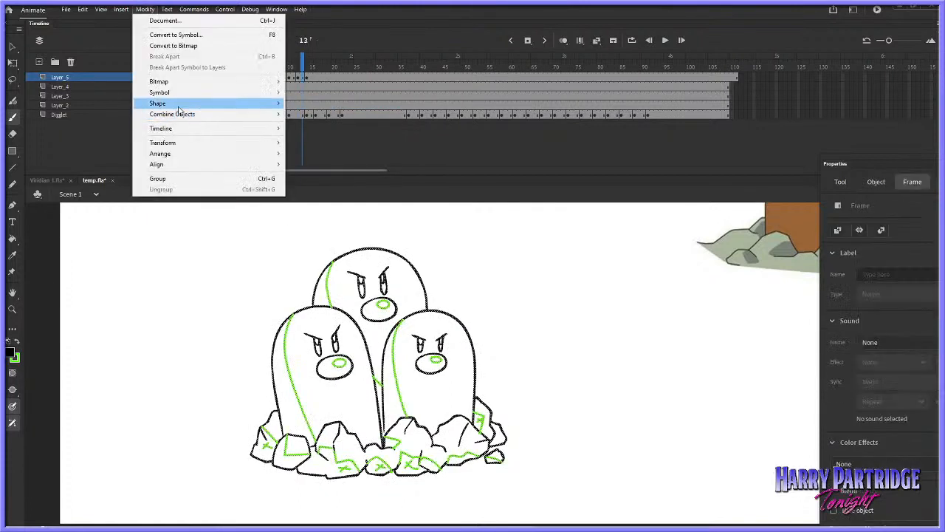
mouse_move(178, 110)
click(337, 104)
click(309, 59)
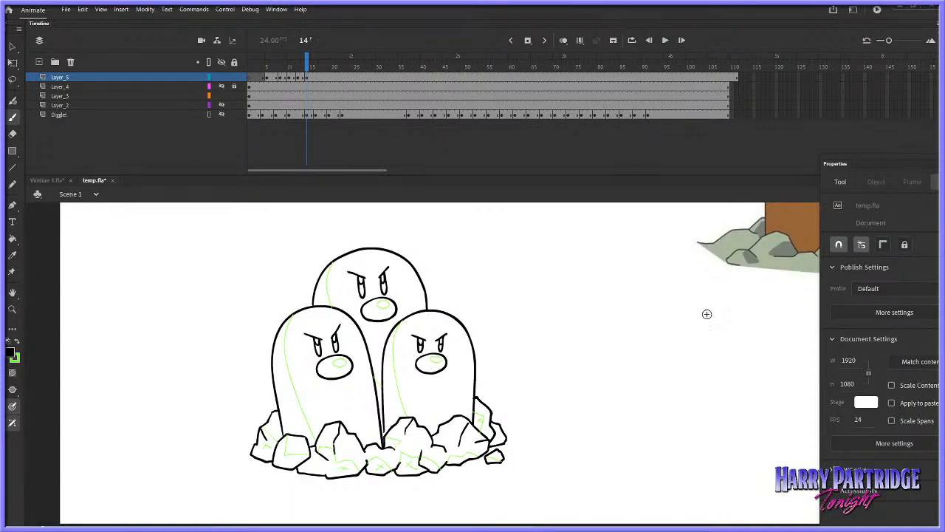
Sketch a mole head with oval eyes, a big nose, two square teeth and whiskers beside the coloured reference image
scroll(458, 522, right, 3)
scroll(618, 414, right, 5)
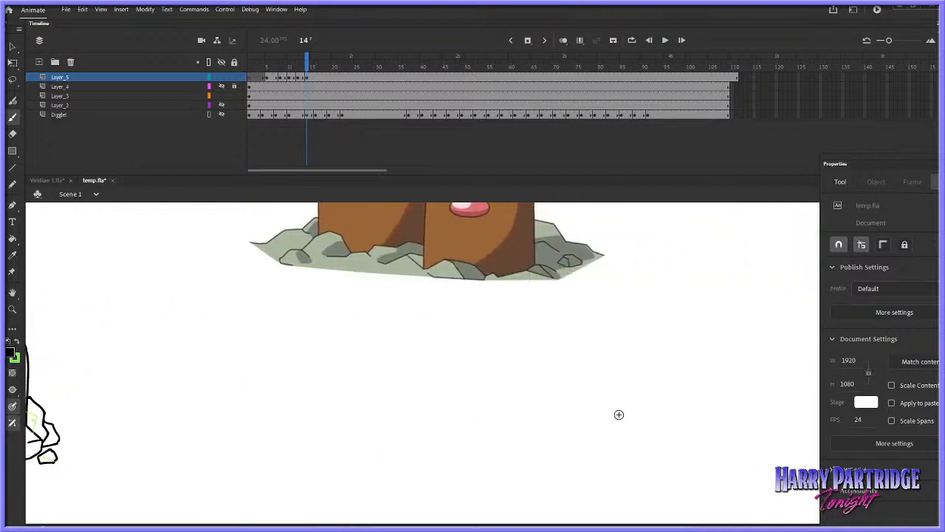
scroll(554, 411, up, 4)
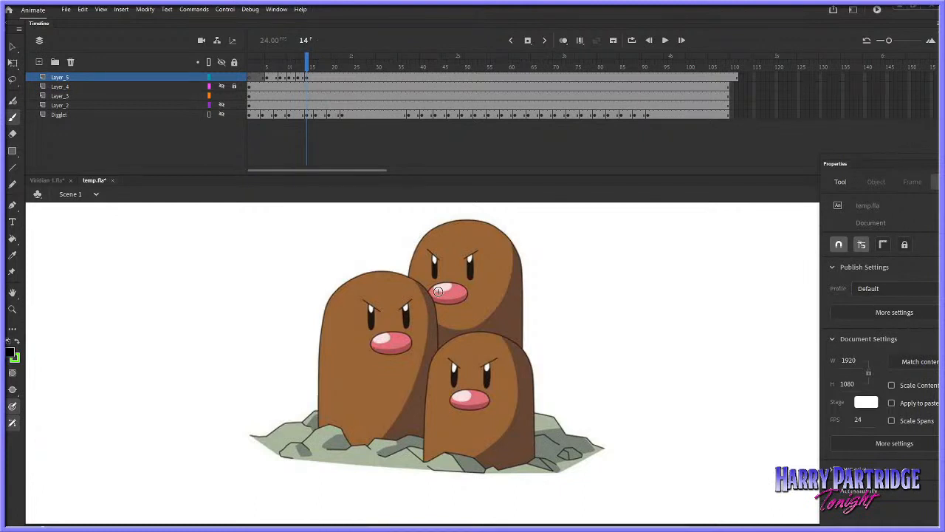
mouse_move(222, 235)
mouse_down()
mouse_move(252, 270)
mouse_move(206, 251)
mouse_move(208, 235)
mouse_move(217, 250)
mouse_up()
mouse_move(176, 208)
mouse_down()
mouse_move(174, 229)
mouse_move(177, 208)
mouse_move(227, 208)
mouse_up()
mouse_move(167, 252)
mouse_down()
mouse_move(147, 255)
mouse_move(138, 278)
mouse_up()
drag(248, 231, 260, 229)
drag(254, 240, 267, 238)
mouse_move(117, 262)
mouse_down()
mouse_move(131, 353)
mouse_move(265, 369)
mouse_up()
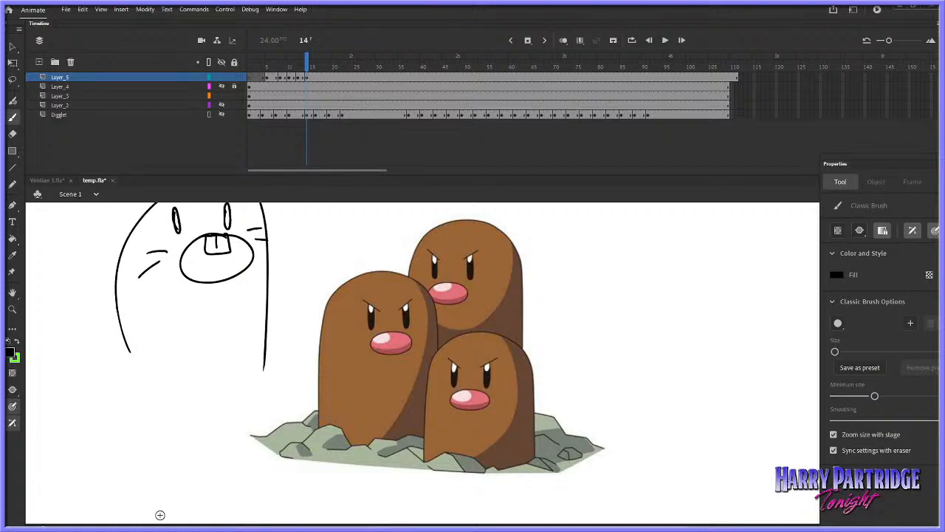
Undo all strokes of the mole head sketch beside the reference image
key(ctrl+z)
key(ctrl+z)
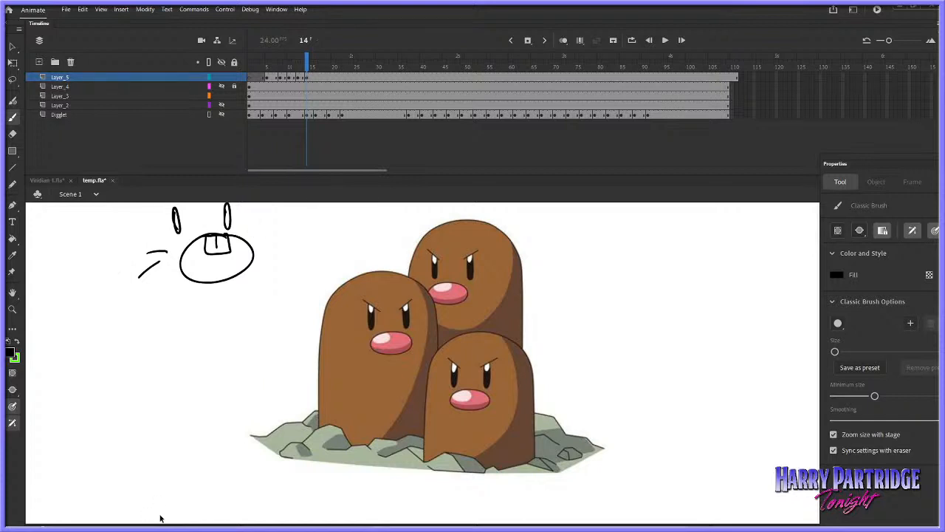
key(ctrl+z)
key(ctrl+z)
key(ctrl+z)
key(ctrl+z)
key(ctrl+z)
key(ctrl+z)
key(ctrl+z)
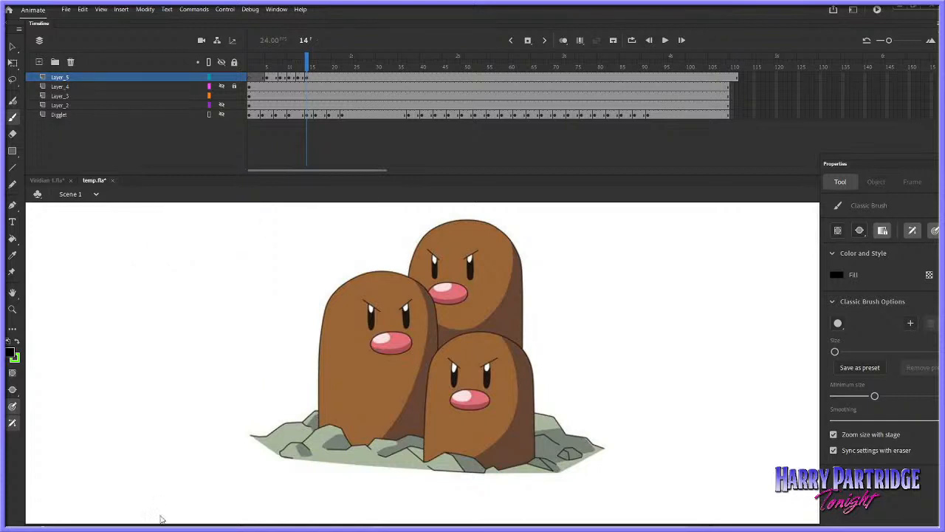
Draw an arrow pointing at the left mole of the reference image, and undo it
mouse_move(292, 261)
mouse_down()
mouse_move(319, 304)
mouse_move(260, 322)
mouse_up()
drag(316, 302, 190, 259)
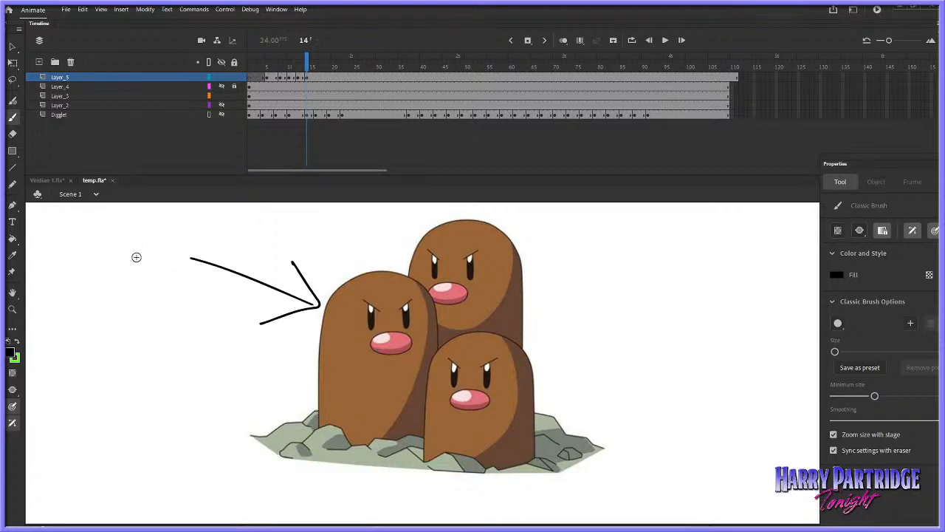
key(ctrl+z)
key(ctrl+z)
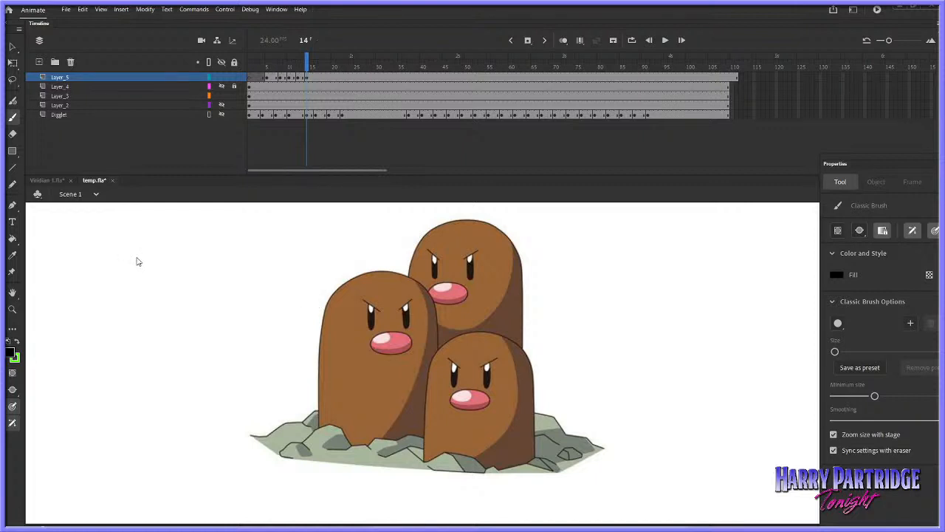
Return to the inked three-headed mole and scrub through the transformation frames to check the motion
key(h)
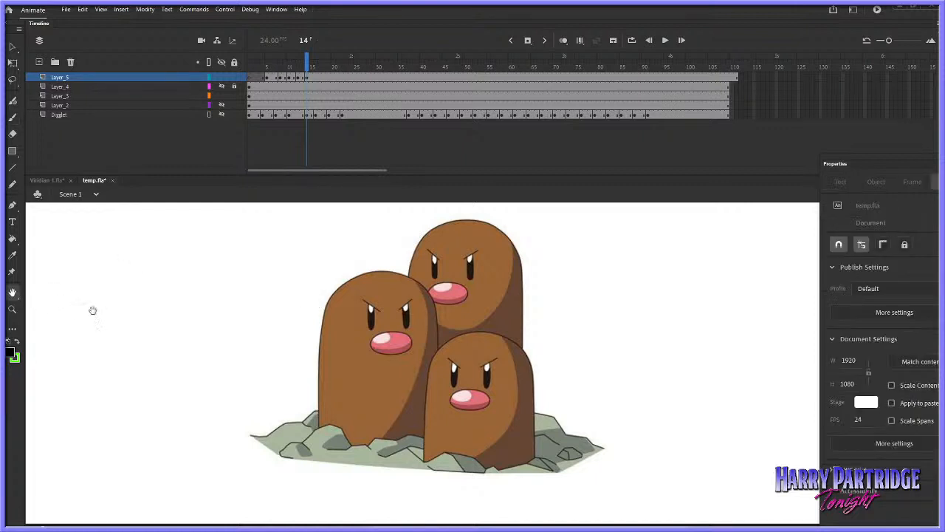
drag(90, 310, 502, 389)
scroll(406, 411, down, 3)
drag(406, 411, 392, 349)
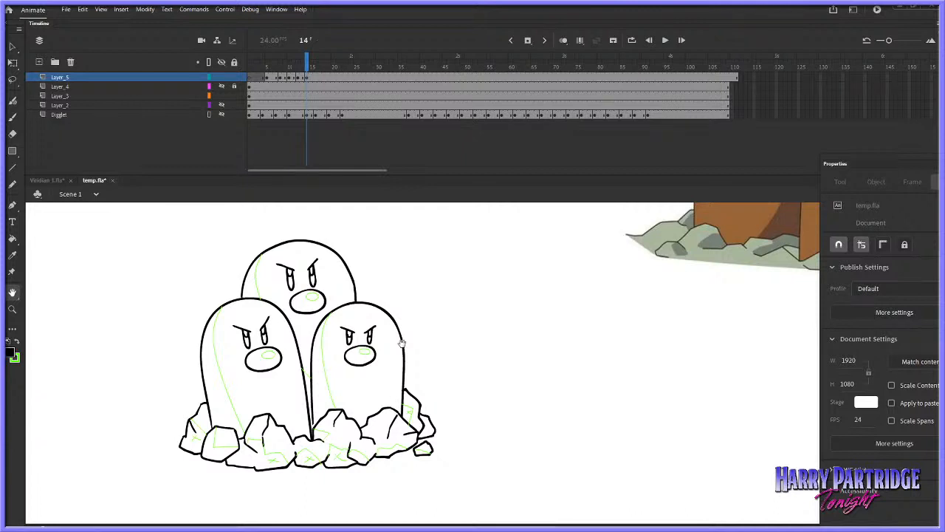
mouse_move(273, 63)
mouse_down()
mouse_move(266, 59)
mouse_move(317, 60)
mouse_up()
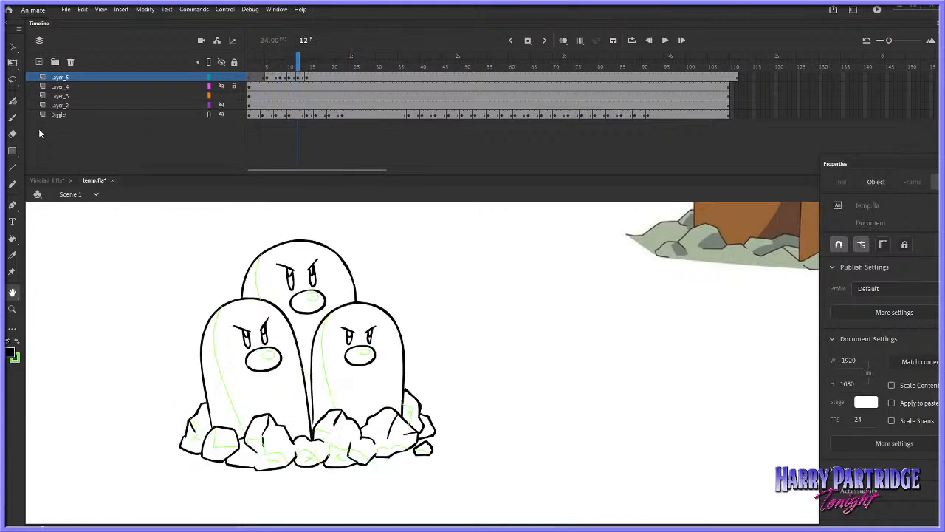
Delete the three moles above the rocks on frame 12 of Layer_5, keeping only the rocks
click(301, 79)
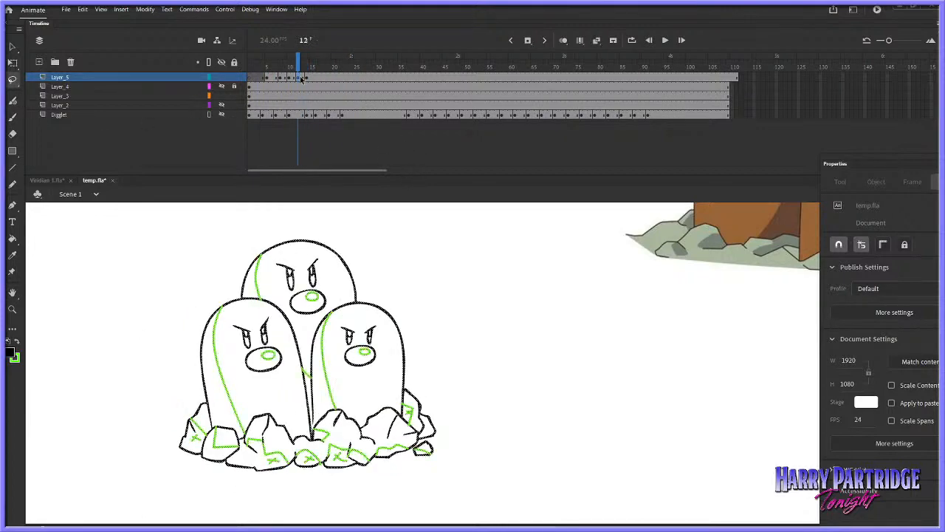
key(comma)
key(comma)
key(comma)
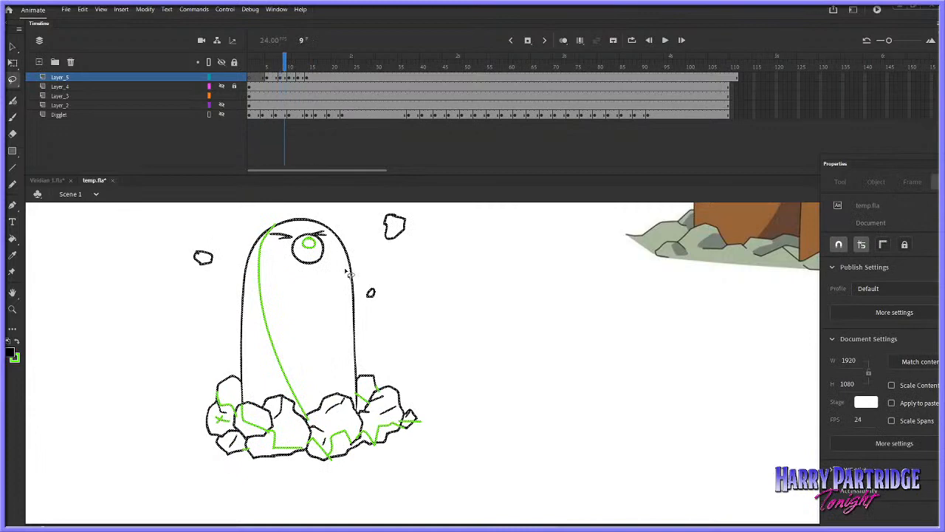
key(period)
key(period)
key(period)
mouse_move(194, 327)
mouse_down()
mouse_move(210, 293)
mouse_move(355, 226)
mouse_move(419, 333)
mouse_move(417, 376)
mouse_up()
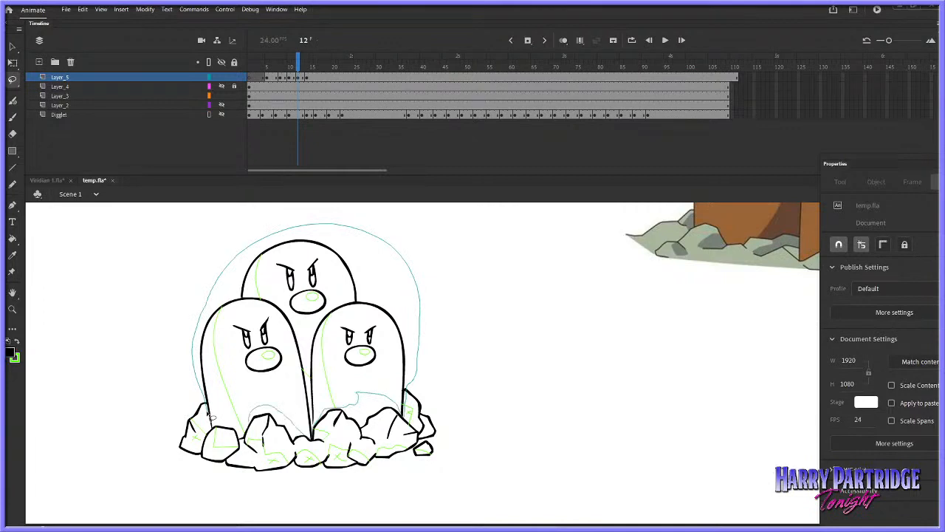
drag(207, 415, 209, 416)
key(Delete)
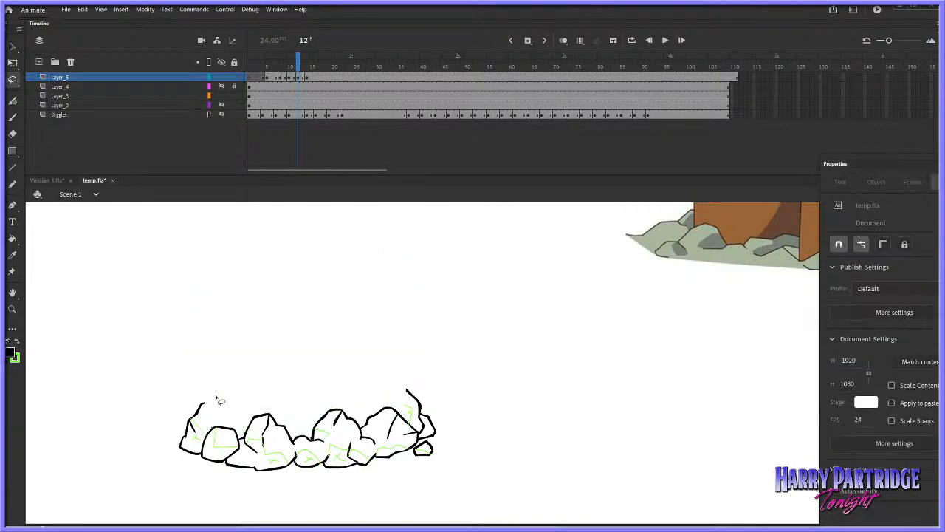
Try to scale the rocks slightly smaller on frame 13 with Free Transform
key(period)
key(period)
mouse_move(308, 65)
mouse_down()
mouse_move(267, 65)
mouse_move(330, 65)
mouse_move(289, 65)
mouse_move(306, 66)
mouse_up()
click(303, 77)
right_click(343, 410)
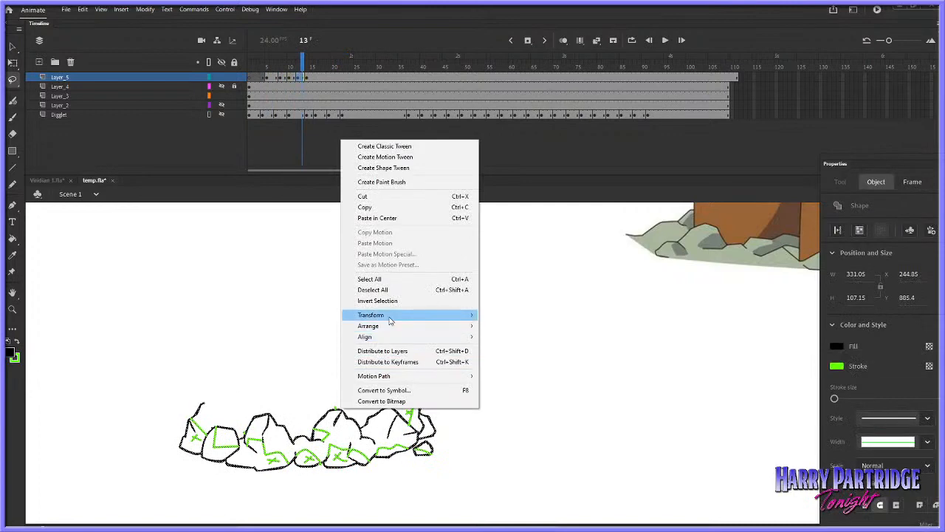
mouse_move(414, 313)
click(520, 313)
Play the animation to review the resized rocks, undo the transform, and play it again
key(Return)
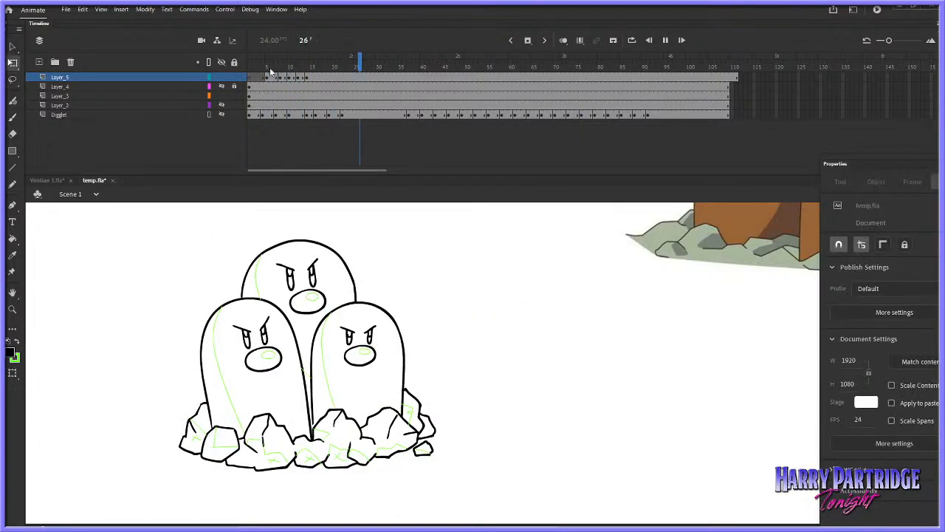
key(Return)
key(Return)
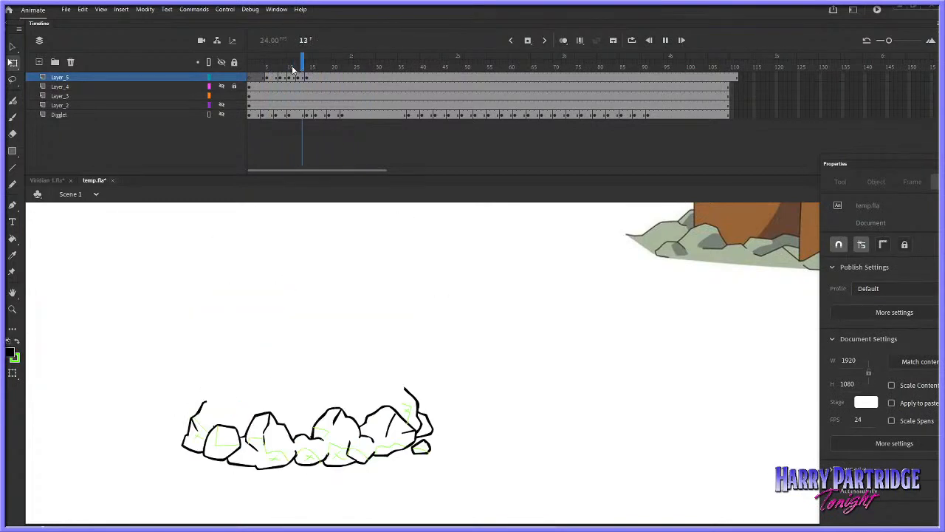
key(Return)
key(ctrl+z)
key(Return)
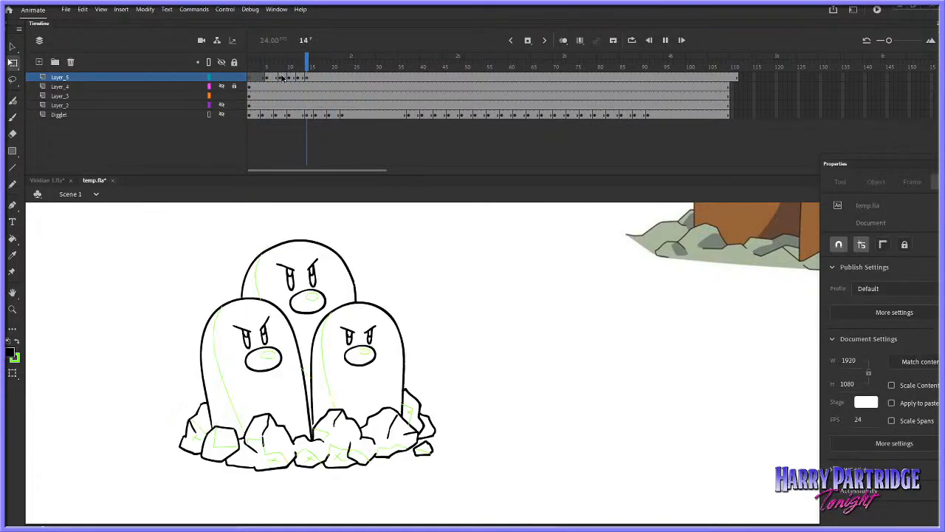
With onion skinning on, ink the left mole's body outline on frame 12 slightly offset from the following pose
click(301, 67)
key(b)
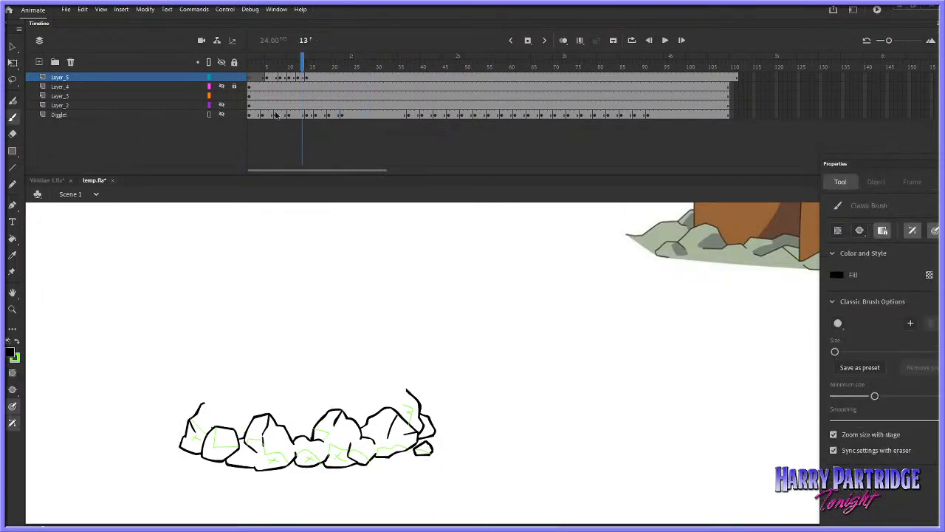
click(562, 39)
key(comma)
key(comma)
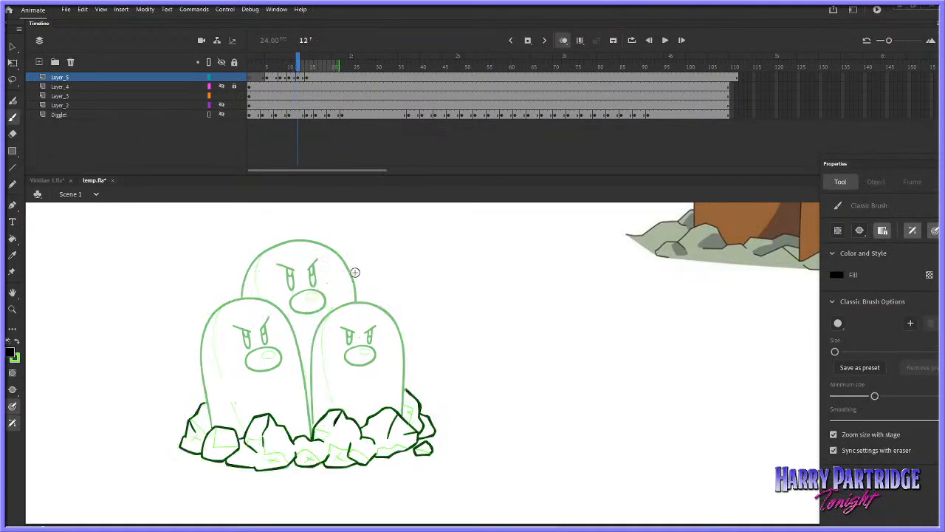
key(period)
drag(211, 430, 204, 376)
key(ctrl+z)
drag(211, 434, 199, 349)
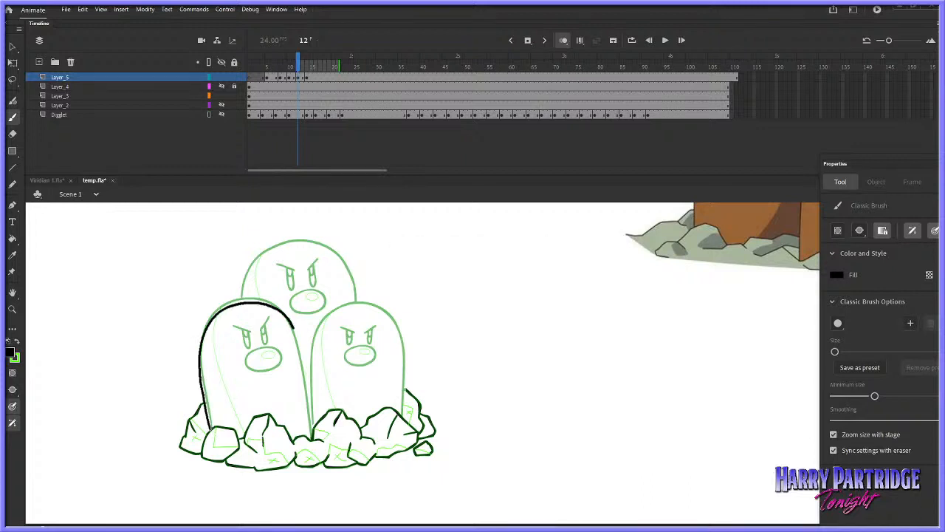
drag(293, 326, 304, 366)
drag(310, 402, 311, 420)
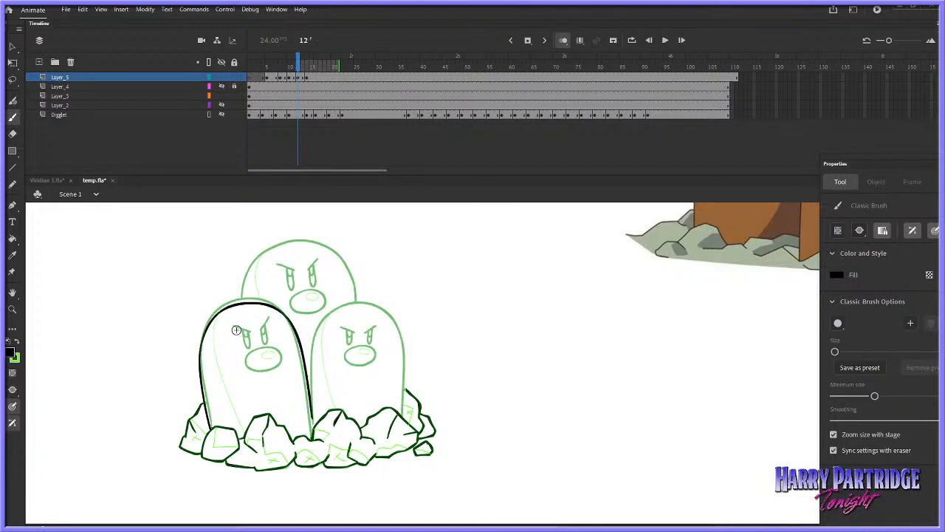
Ink the left mole's angry brows, eyes and nose on frame 12, slightly lower than the following pose
mouse_move(249, 335)
mouse_down()
mouse_move(247, 347)
mouse_move(271, 320)
mouse_move(260, 374)
mouse_move(248, 359)
mouse_move(273, 370)
mouse_move(251, 350)
mouse_up()
key(ctrl+z)
key(ctrl+z)
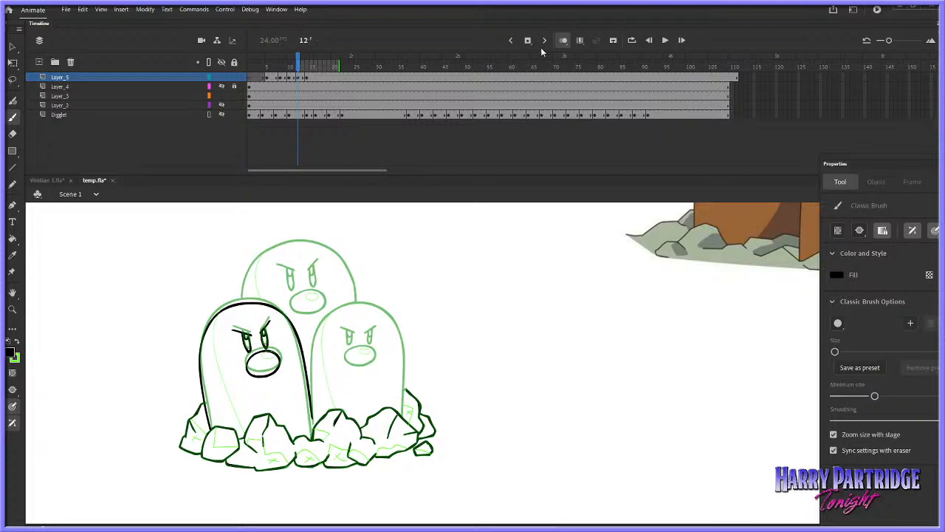
Turn off onion skinning, play the animation to review the left mole, and return to frame 12 with the Lasso tool
click(563, 41)
key(comma)
key(comma)
key(comma)
key(Return)
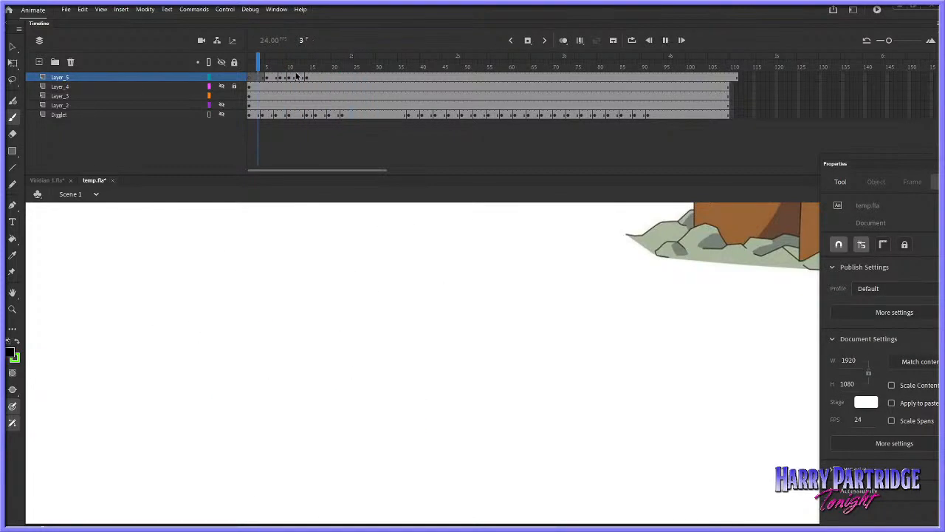
key(Return)
key(comma)
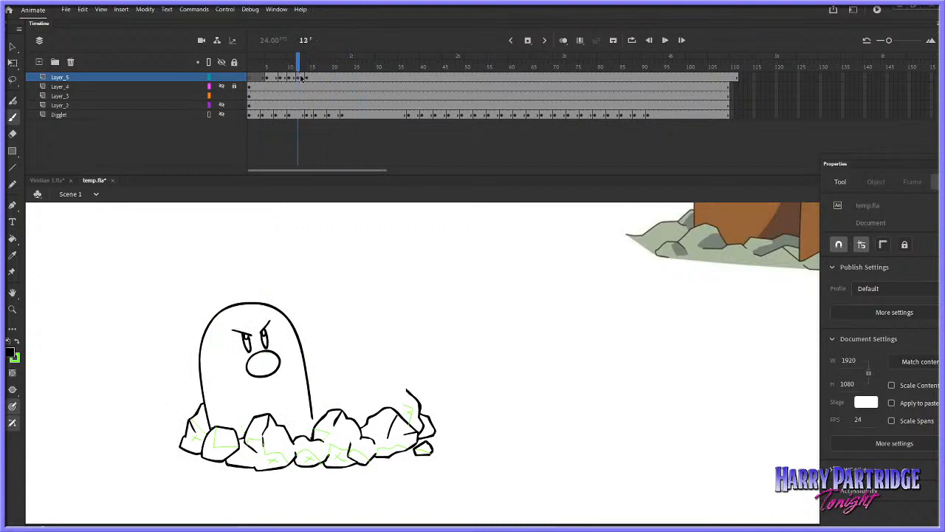
key(l)
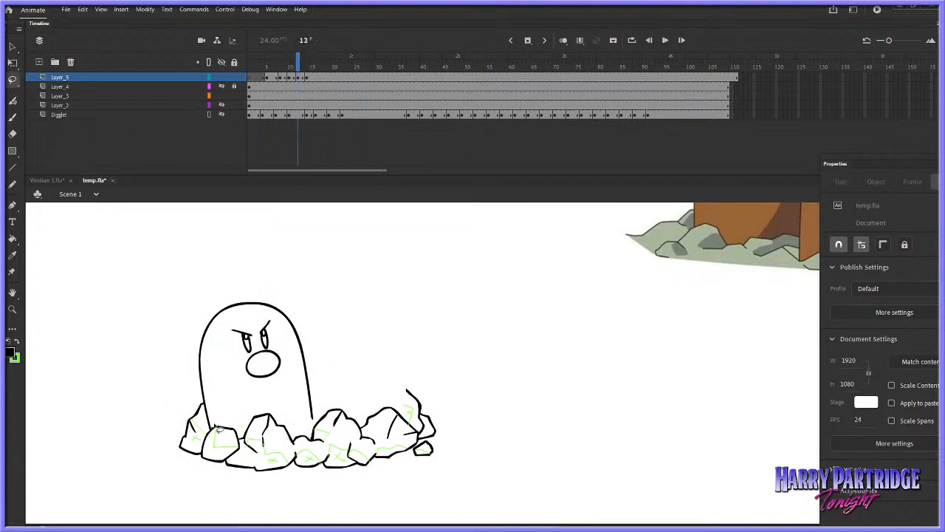
Select the left mole on frame 12, nudge it slightly downward, and flip between neighbouring frames to compare
mouse_move(219, 429)
mouse_down()
mouse_move(243, 270)
mouse_move(319, 382)
mouse_move(304, 426)
mouse_up()
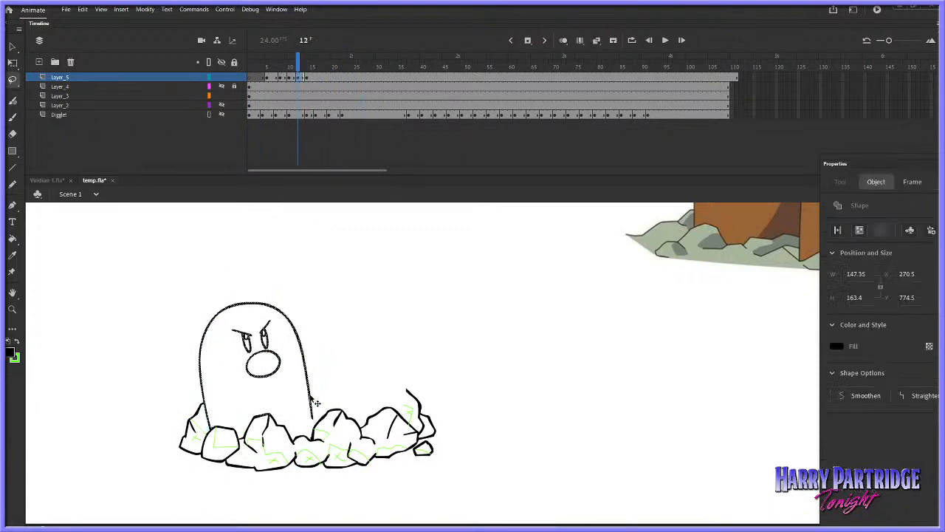
click(331, 379)
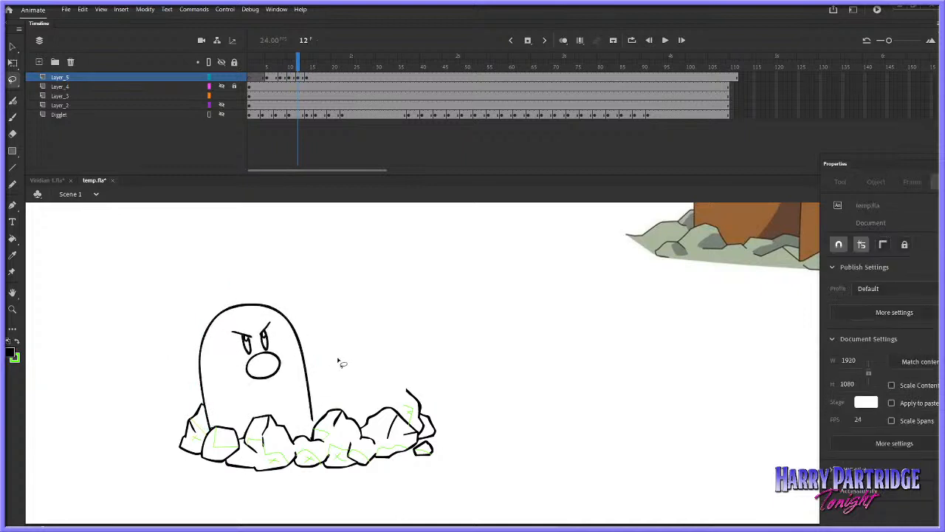
key(period)
key(period)
key(comma)
key(period)
key(comma)
With onion skinning on, ink the right mole's body outline on frame 12, slightly lower and wider than the following pose
click(12, 116)
click(562, 40)
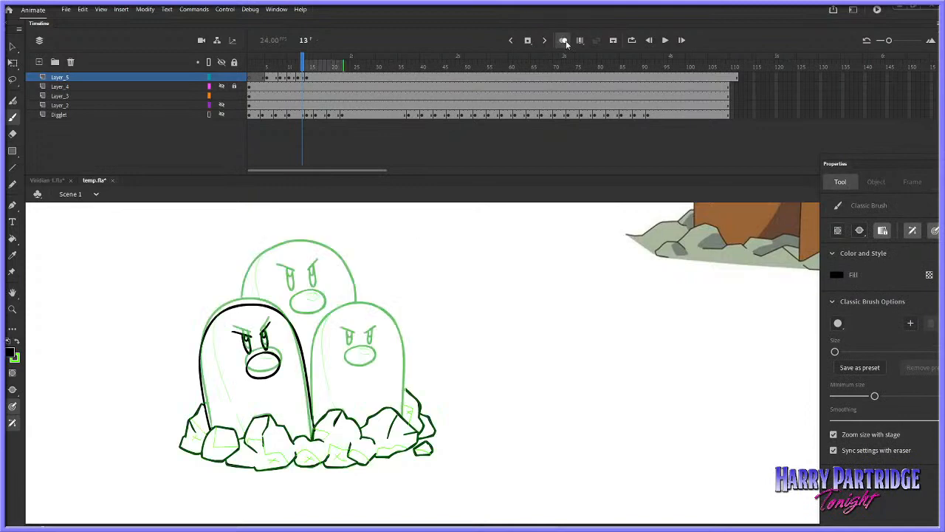
key(period)
key(comma)
key(comma)
key(comma)
key(period)
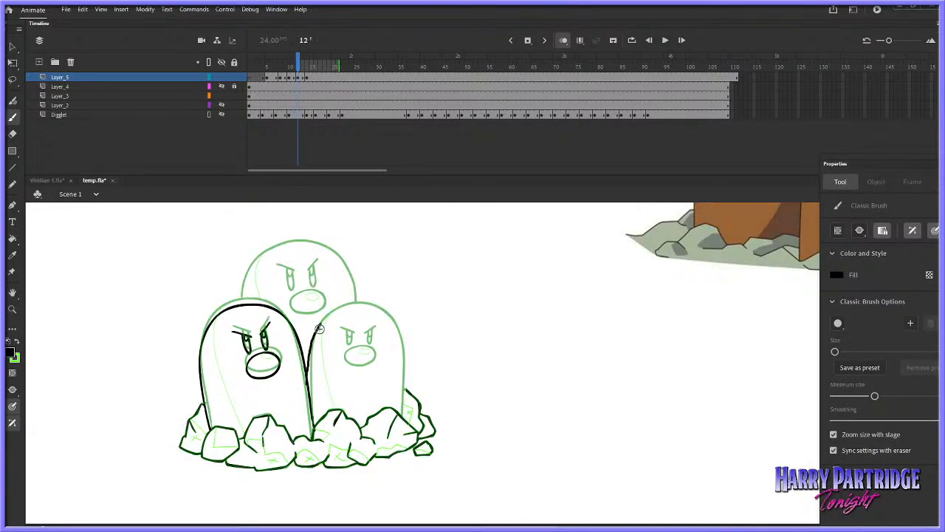
mouse_move(308, 372)
mouse_down()
mouse_move(317, 328)
mouse_move(353, 308)
mouse_up()
key(ctrl+z)
key(ctrl+z)
drag(405, 341, 403, 423)
key(period)
key(comma)
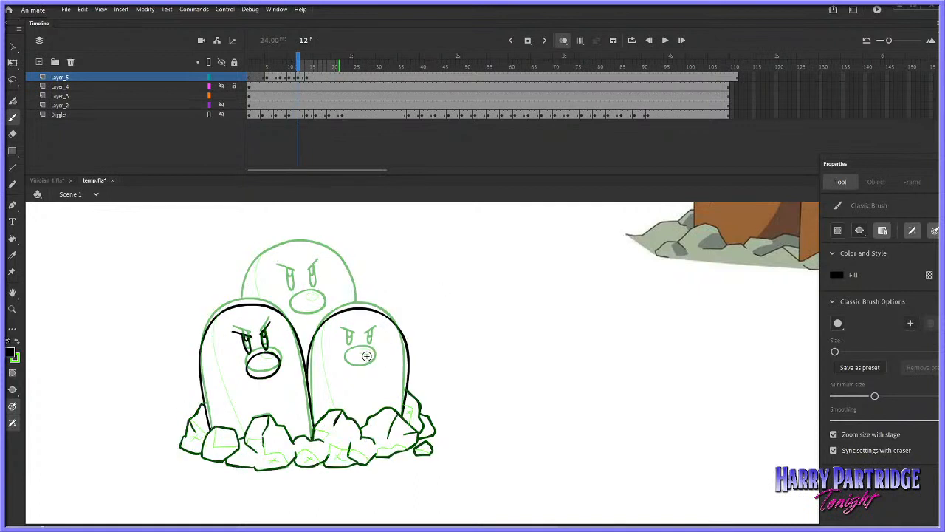
Ink the right mole's angry brows, eyes and nose on frame 12 and shift the face slightly downward
mouse_move(339, 324)
mouse_down()
mouse_move(351, 343)
mouse_move(371, 338)
mouse_move(344, 352)
mouse_up()
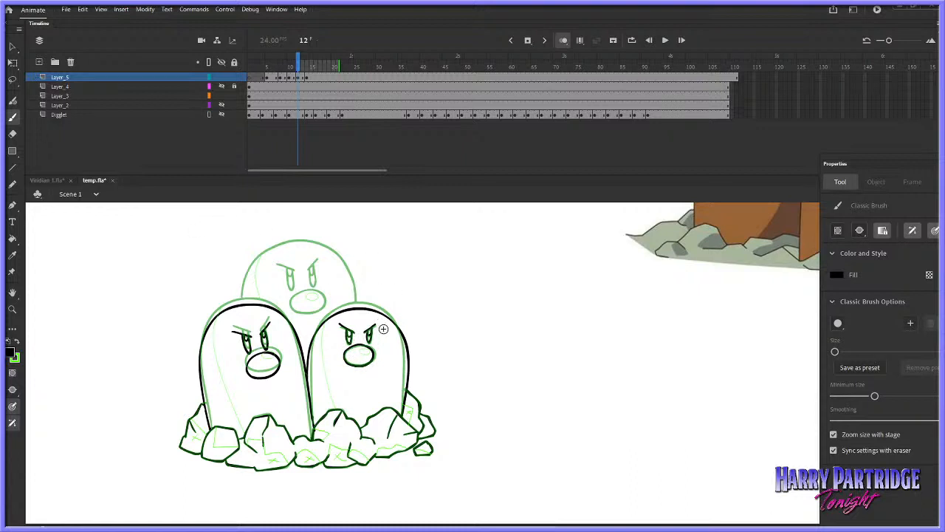
click(12, 79)
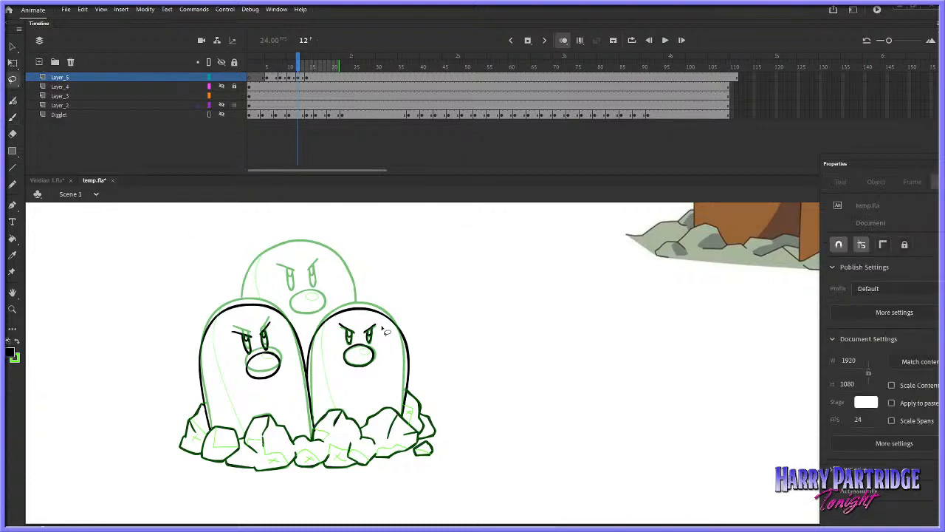
drag(384, 328, 391, 363)
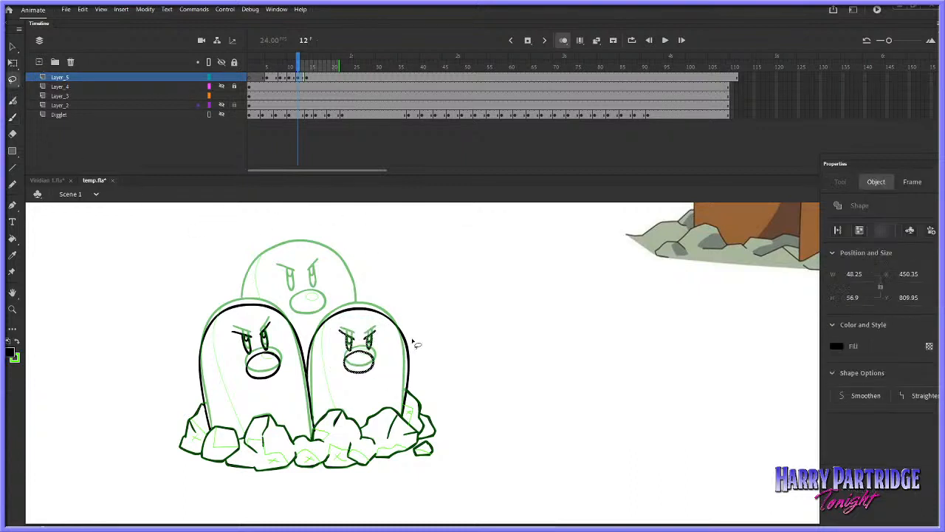
click(418, 341)
Play the animation, try holding the frame 12 pose one frame longer on Layer_5, and replay it
key(Return)
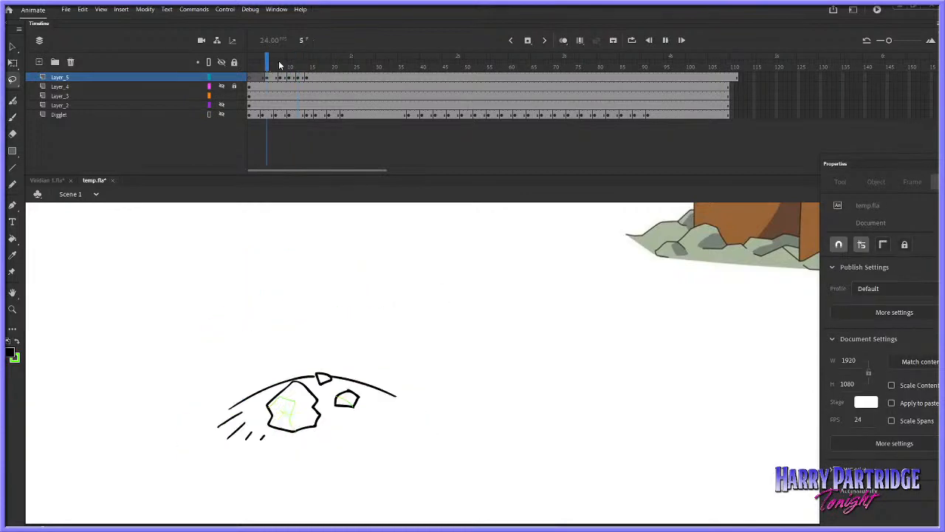
key(Return)
right_click(297, 78)
click(315, 131)
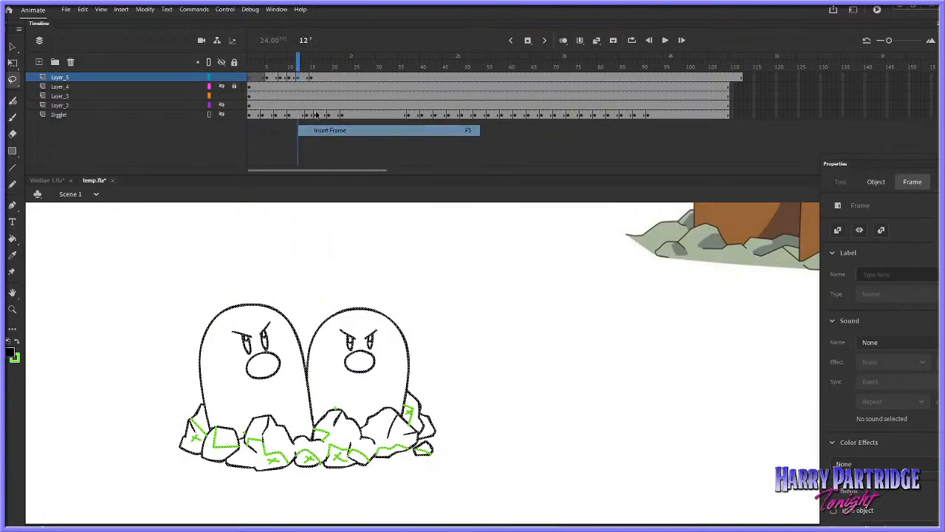
right_click(290, 79)
key(Escape)
key(Return)
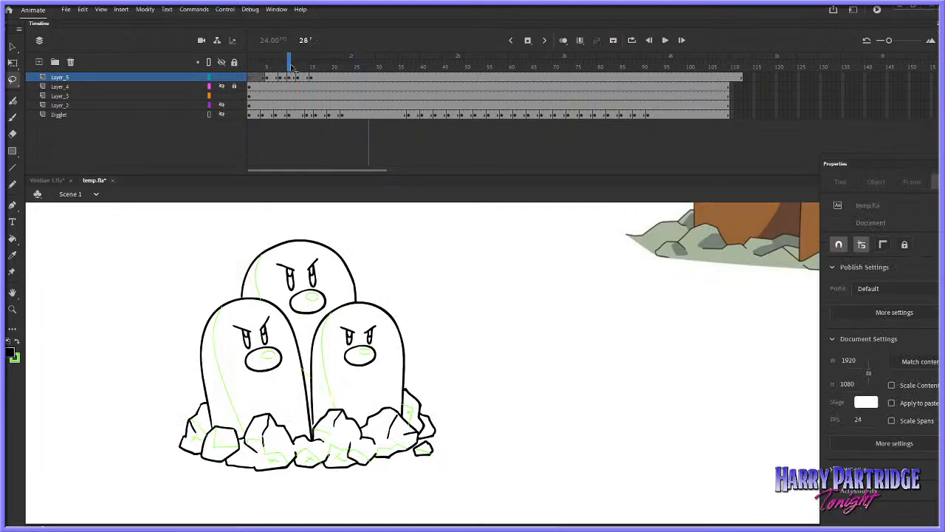
Remove the extra frame from the frame 12 pose on Layer_5, replay the animation, and go to frame 13
right_click(297, 79)
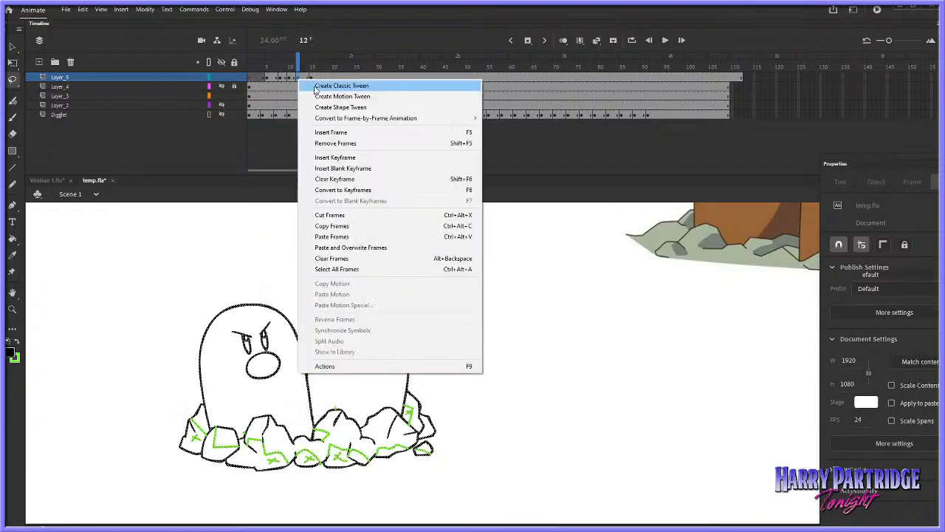
click(318, 142)
key(Return)
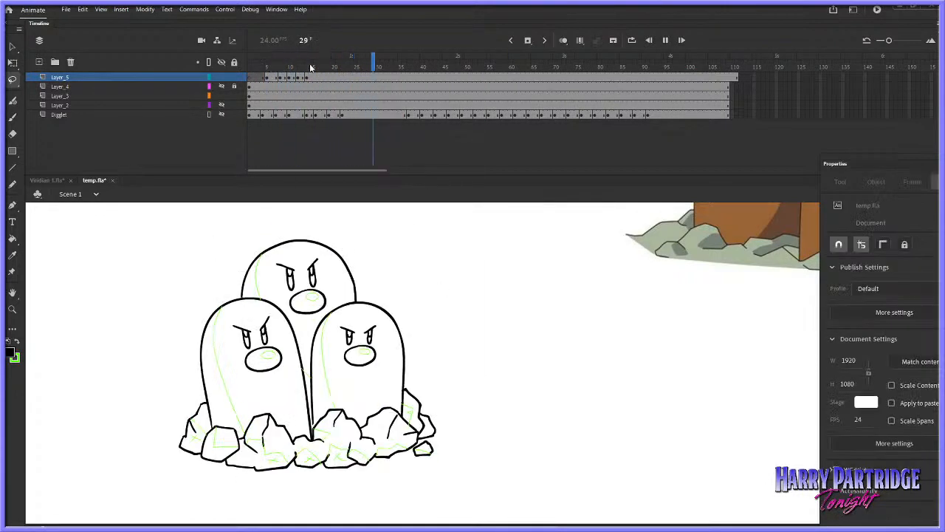
key(Return)
click(302, 64)
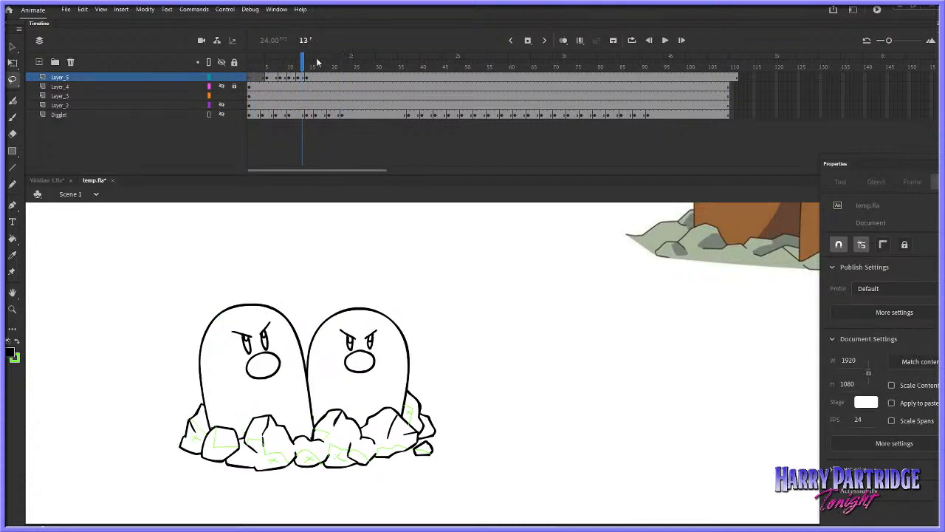
With onion skinning on, ink the rear mole's head outline on frame 12 slightly higher than the following pose
click(14, 118)
click(563, 40)
key(comma)
key(comma)
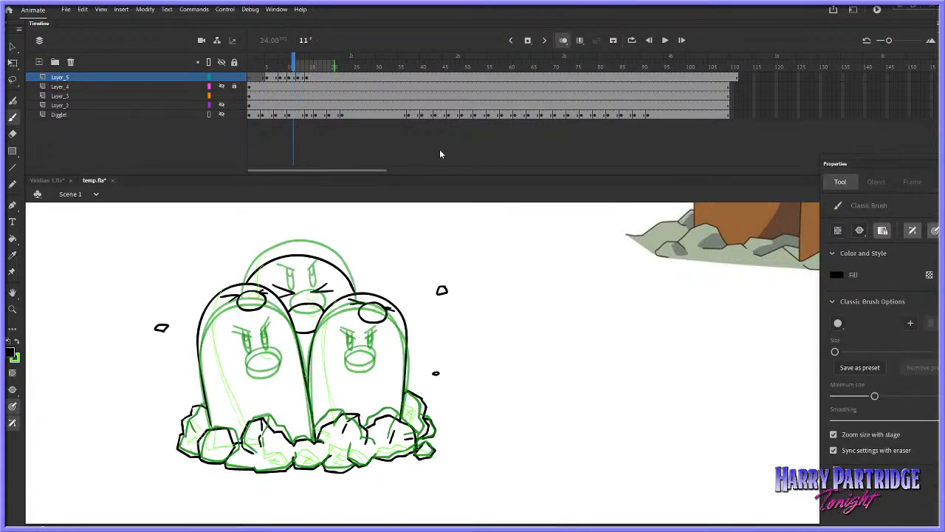
key(period)
mouse_move(240, 302)
mouse_down()
mouse_move(245, 265)
mouse_move(292, 234)
mouse_up()
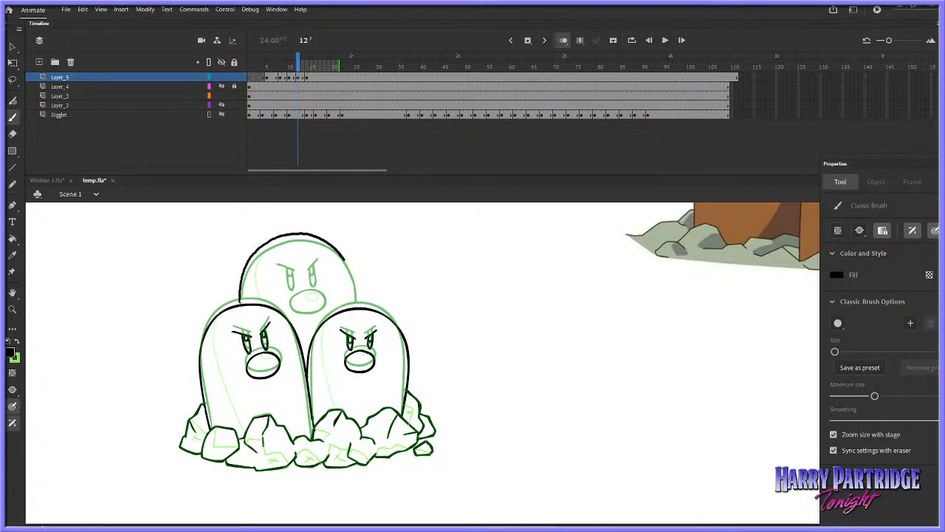
drag(355, 296, 358, 307)
key(comma)
key(period)
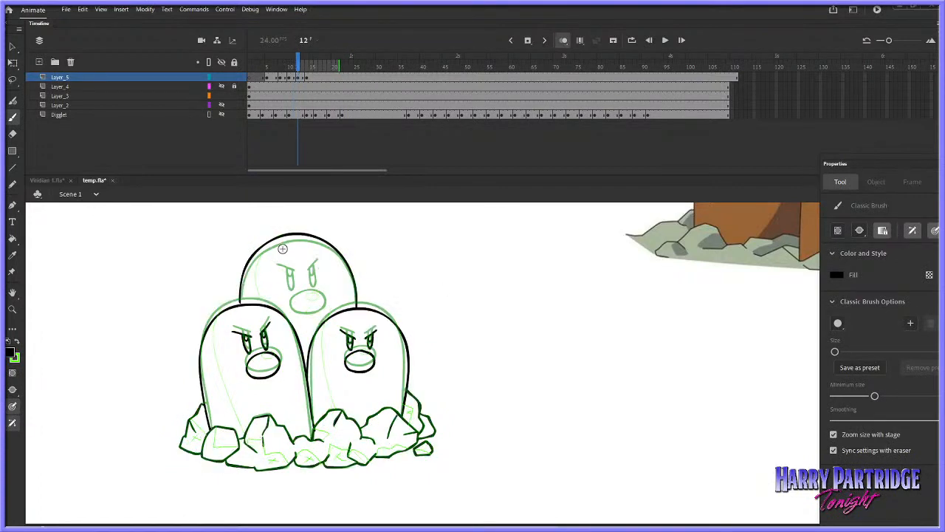
Ink the rear mole's angry brows, eyes and nose on frame 12, slightly higher than in the following pose
drag(275, 246, 290, 253)
key(ctrl+z)
mouse_move(272, 247)
mouse_down()
mouse_move(288, 249)
mouse_move(291, 273)
mouse_move(291, 252)
mouse_move(307, 250)
mouse_move(309, 275)
mouse_move(311, 251)
mouse_move(295, 296)
mouse_move(322, 283)
mouse_up()
key(ctrl+z)
key(period)
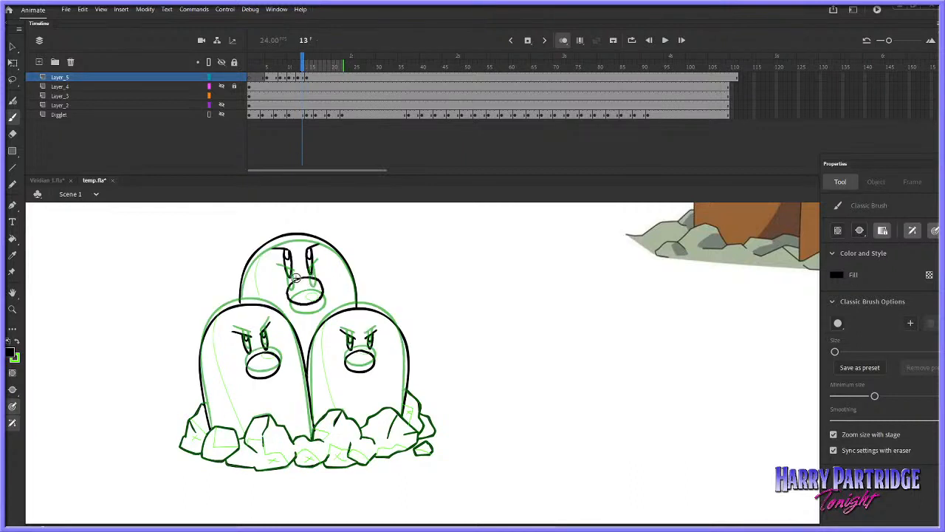
Play the animation to review the three moles, and extend the frame 12 pose on Layer_5 by one frame
click(269, 70)
key(Return)
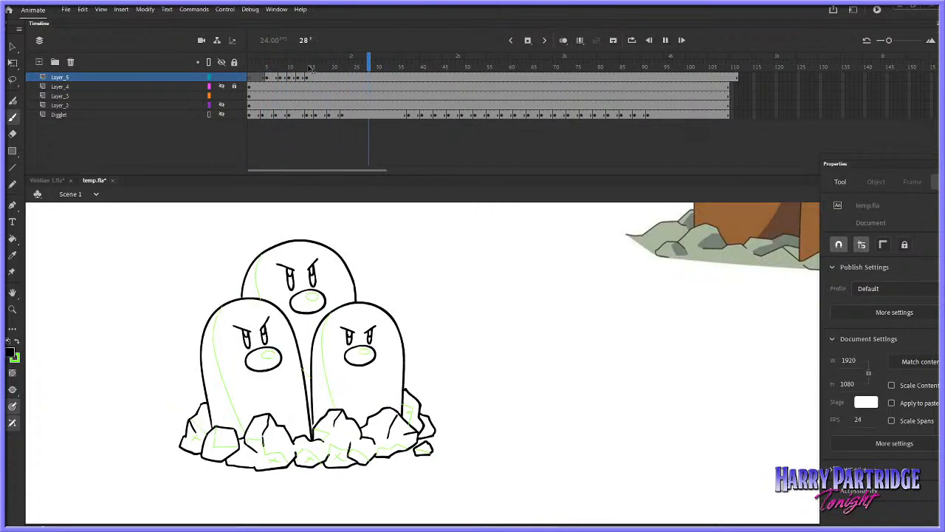
click(296, 77)
right_click(296, 78)
click(314, 128)
right_click(290, 79)
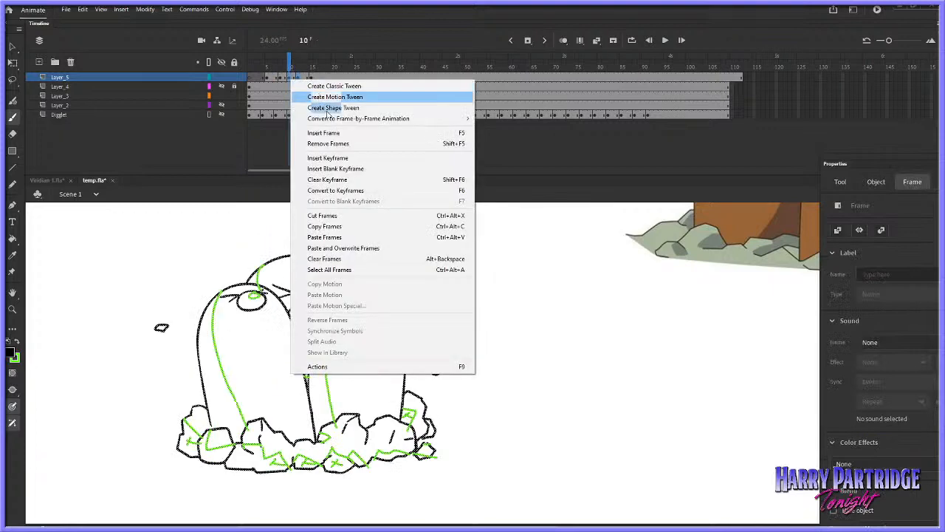
Insert one frame at frame 10 and one at frame 8 on Layer_5 to lengthen those exposures, and play the result
click(313, 132)
click(272, 65)
key(Return)
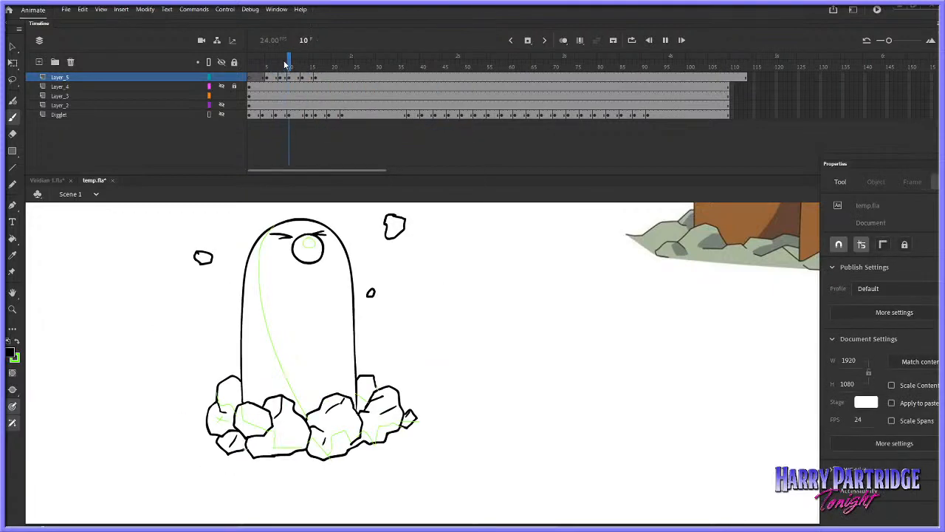
click(281, 78)
right_click(281, 78)
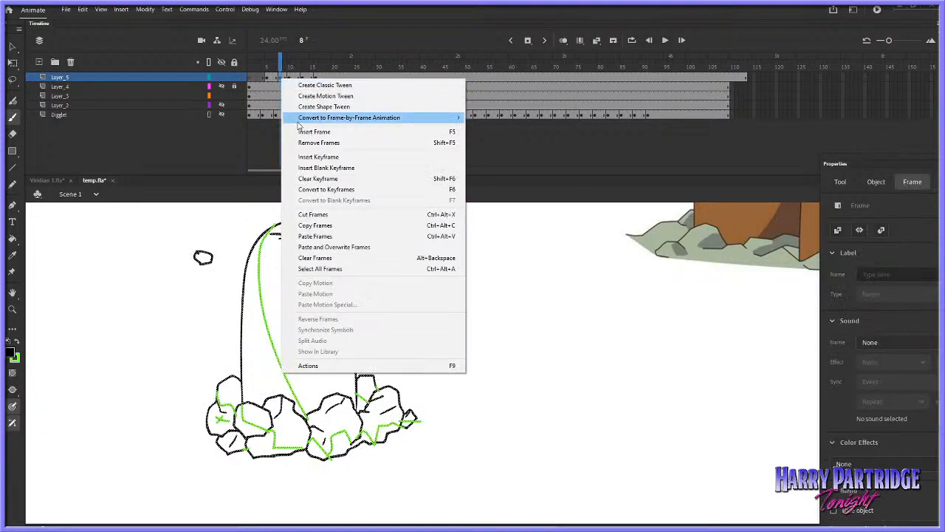
click(314, 132)
key(Return)
key(Return)
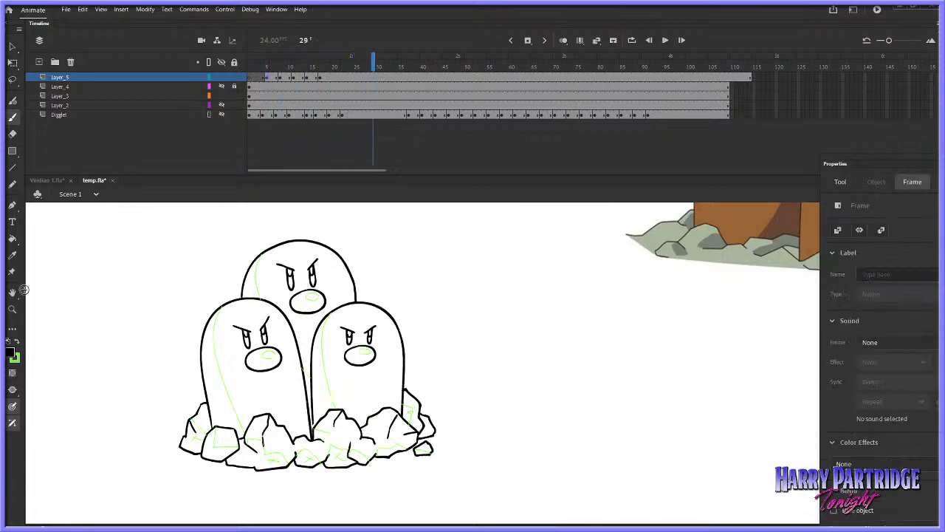
Play the animation with the whole stage in view to judge the timing of the character popping out
click(13, 309)
click(406, 299)
click(406, 299)
click(275, 69)
drag(390, 281, 324, 244)
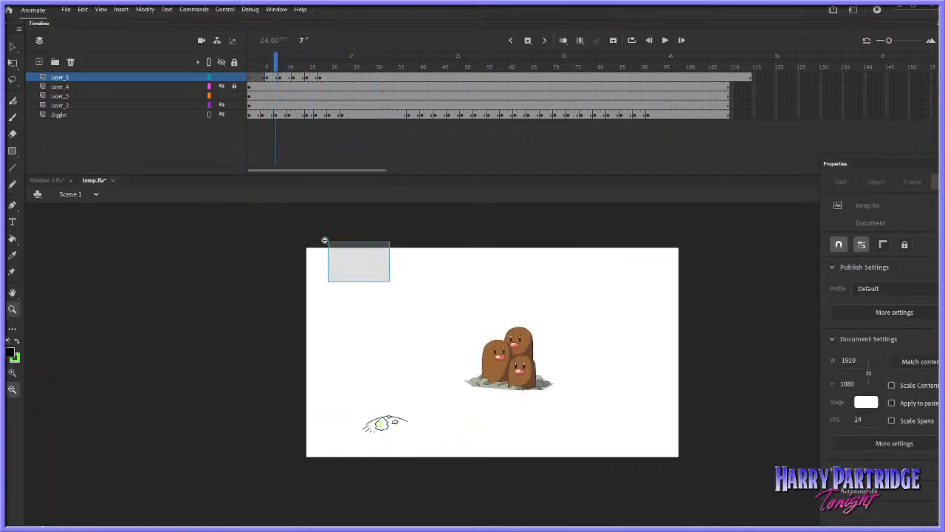
key(Return)
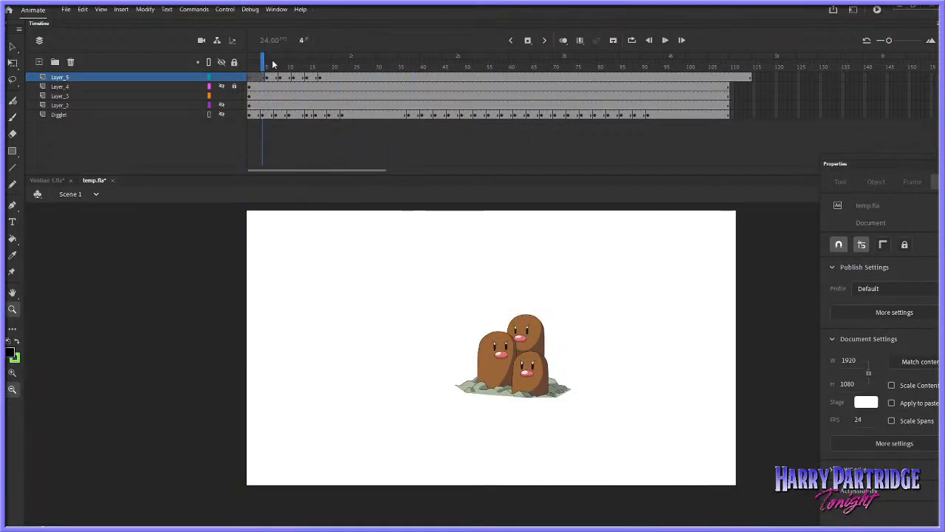
key(Return)
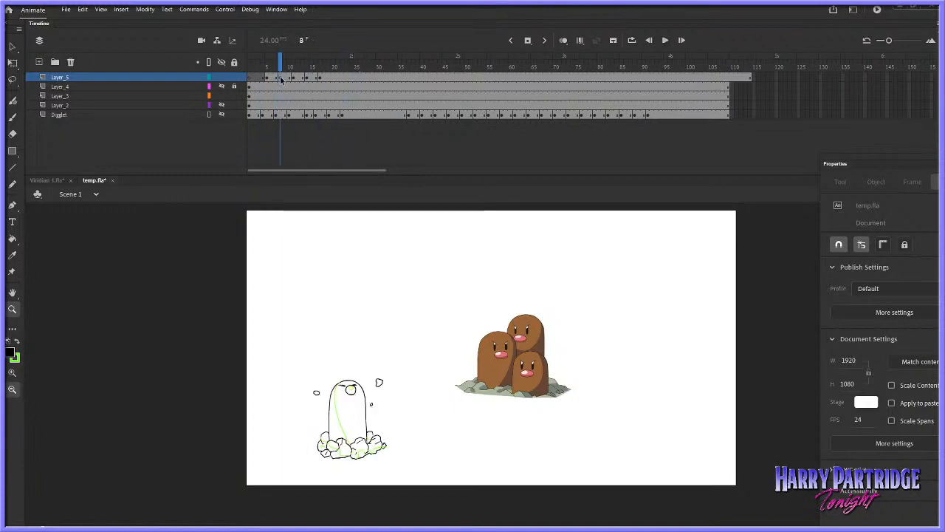
Remove three frames from Layer_5 around frame 11 to shorten the pop-out poses to two-frame exposures
right_click(287, 77)
click(293, 76)
right_click(293, 77)
click(328, 142)
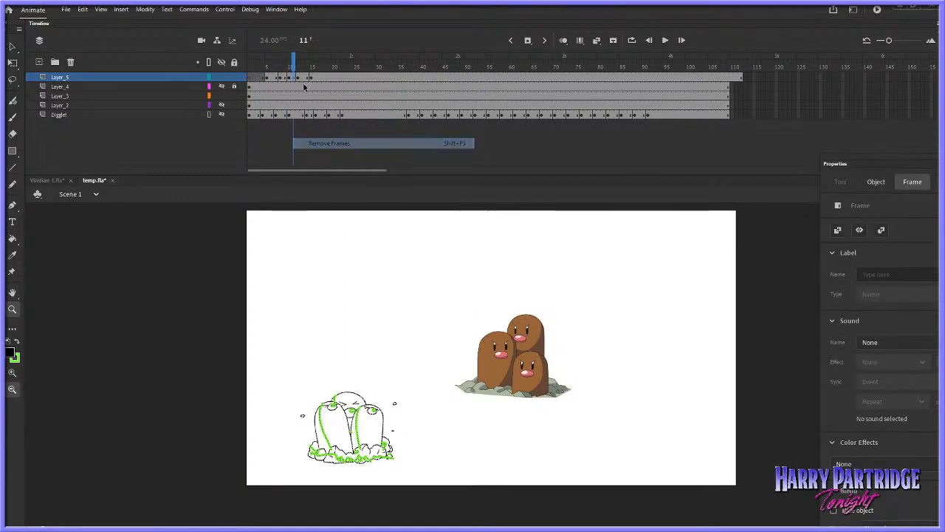
right_click(293, 77)
click(330, 142)
Replay the shortened pop-out at full-stage and close-up views, and examine the three-headed pose at frame 12
click(263, 65)
key(Return)
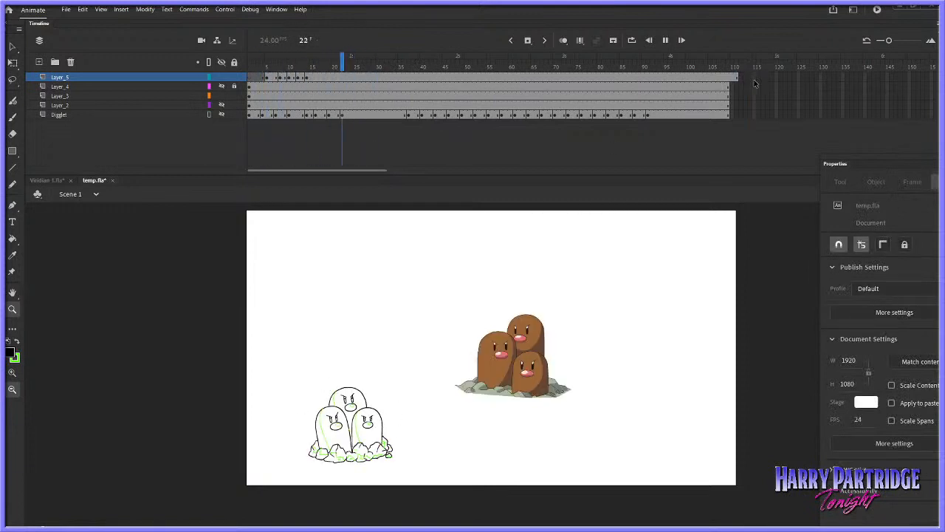
click(272, 66)
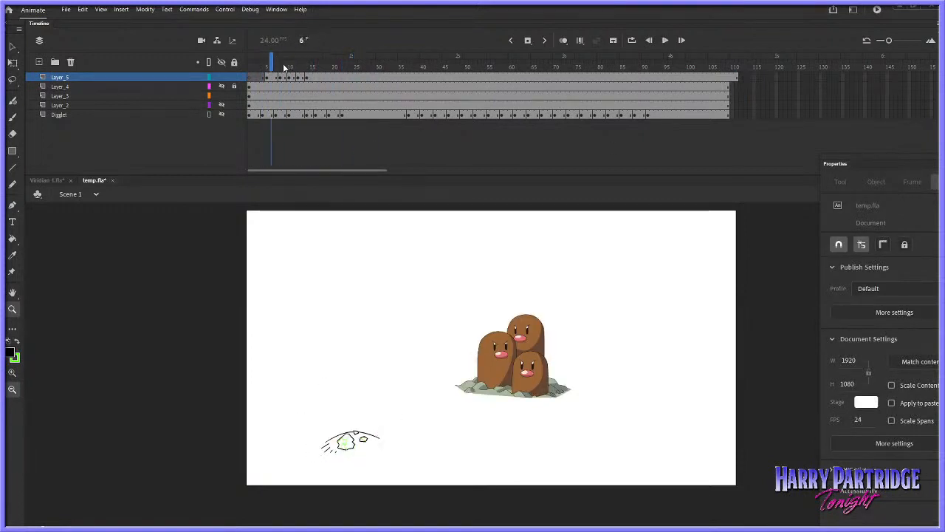
drag(327, 383, 377, 496)
key(Return)
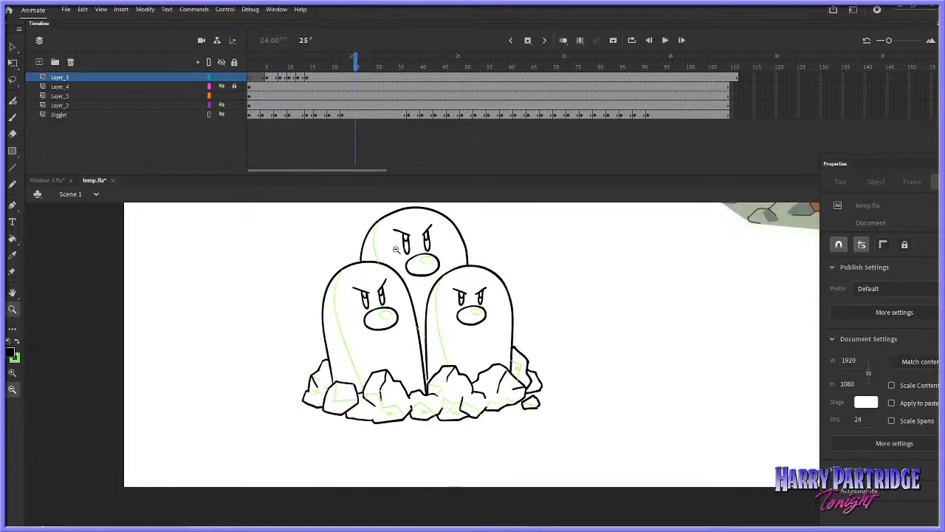
drag(391, 416, 709, 251)
key(.)
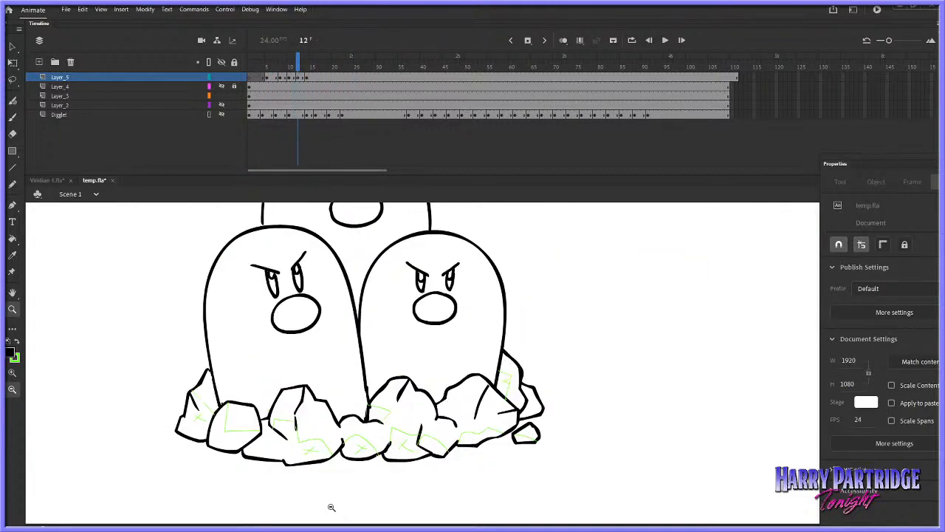
Replay the animation beside the coloured reference and compare the settling poses around frame 13
key(e)
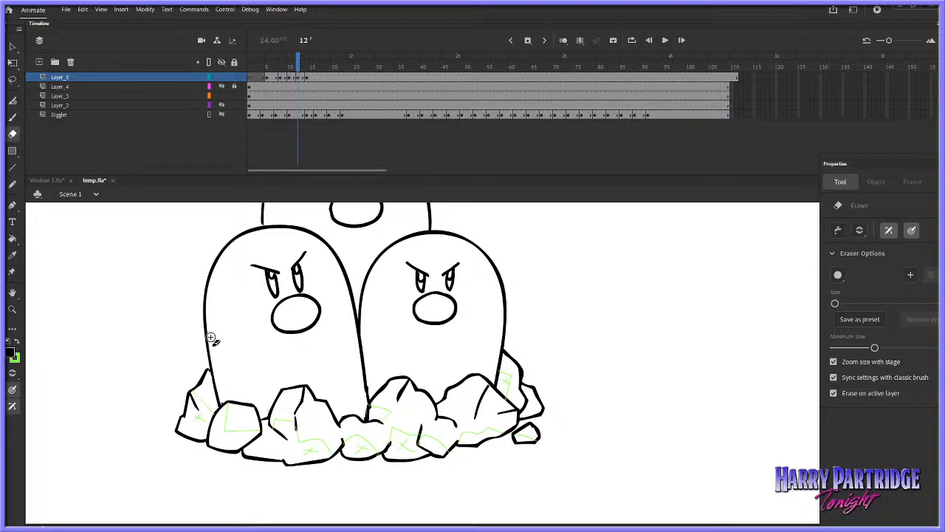
click(13, 309)
double_click(545, 352)
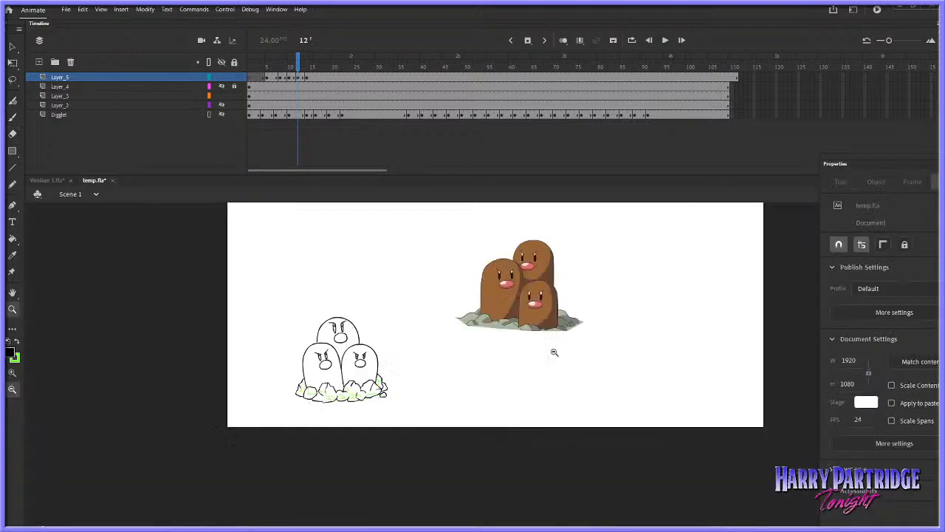
click(555, 353)
drag(678, 236, 270, 434)
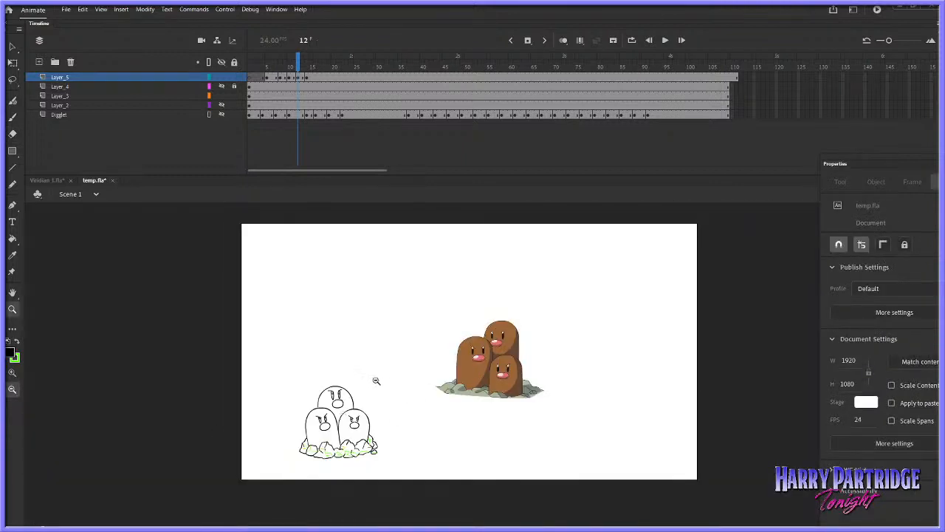
click(262, 59)
key(Return)
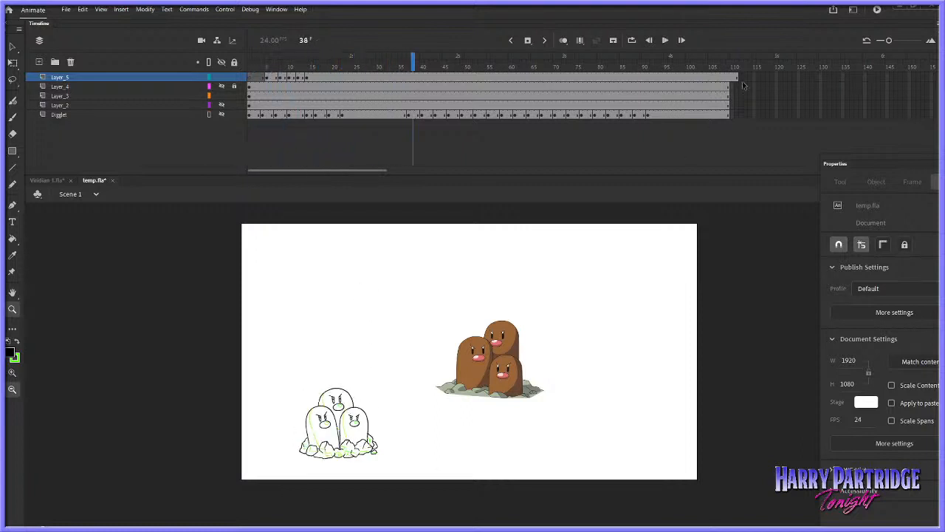
key(Return)
click(308, 346)
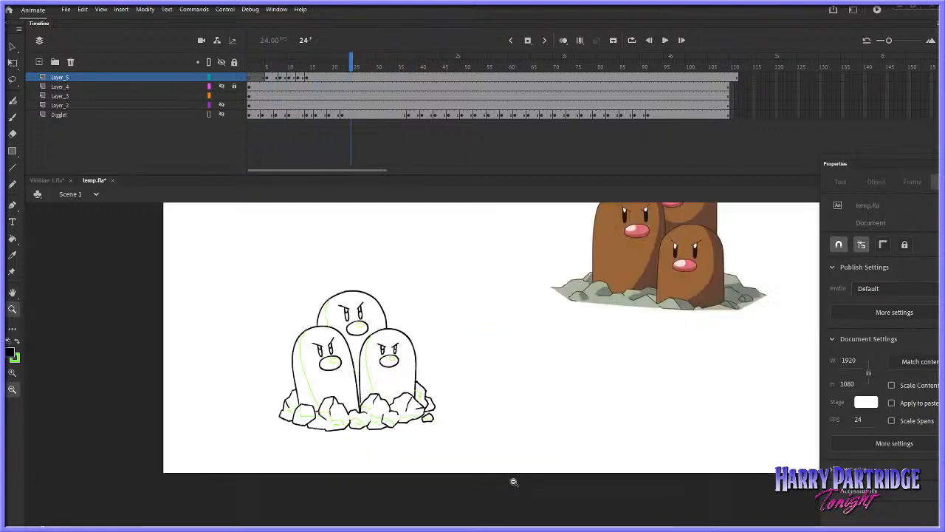
mouse_move(330, 68)
mouse_down()
mouse_move(288, 67)
mouse_move(308, 66)
mouse_up()
key(comma)
key(comma)
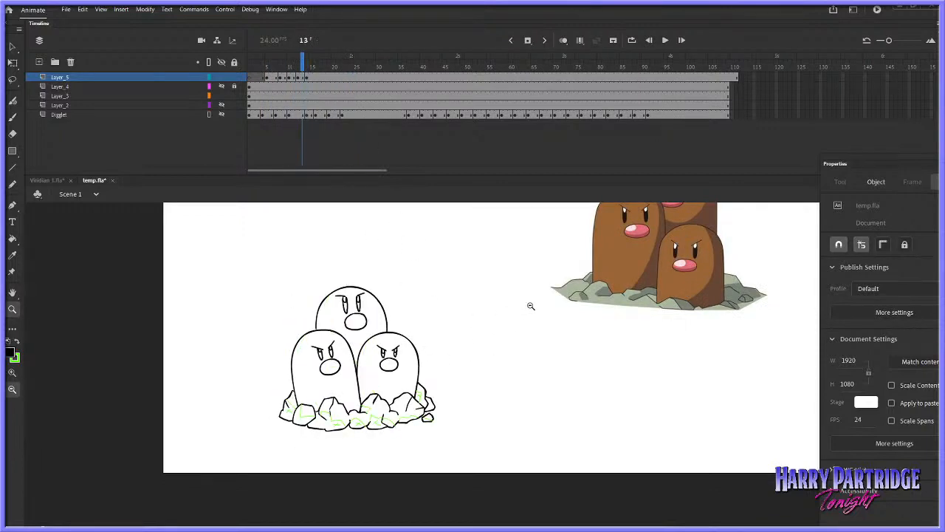
Review the pop-out playback close up and examine the single-headed pose at frame 8 next to the coloured reference
drag(516, 324, 310, 465)
click(12, 79)
key(Return)
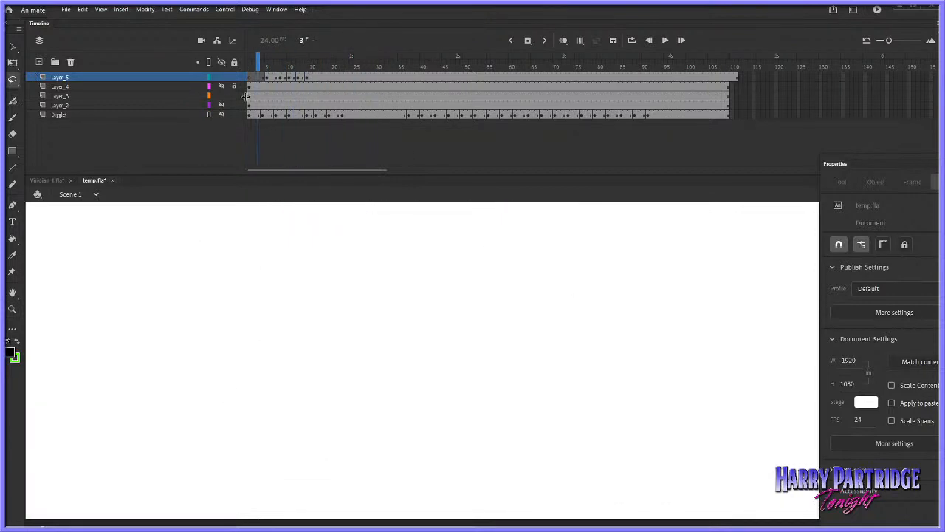
key(Return)
click(12, 293)
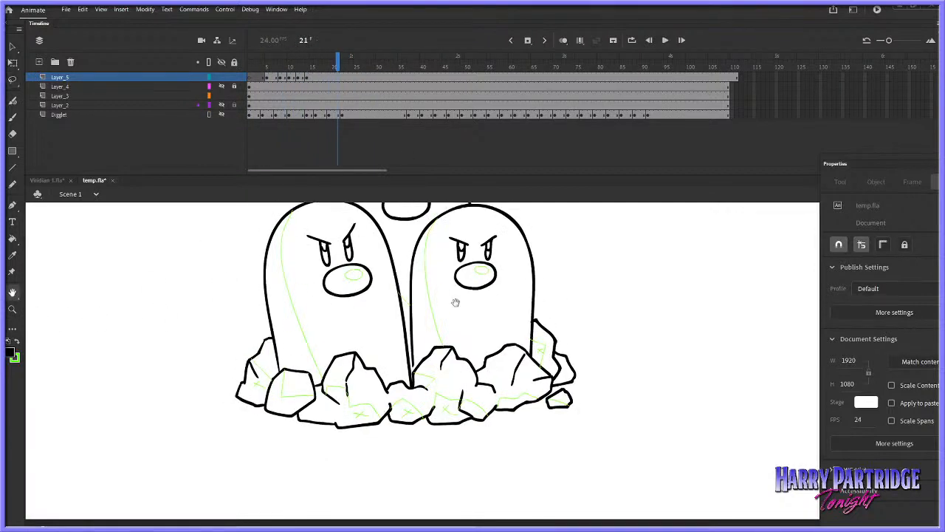
key(Return)
key(Return)
click(15, 307)
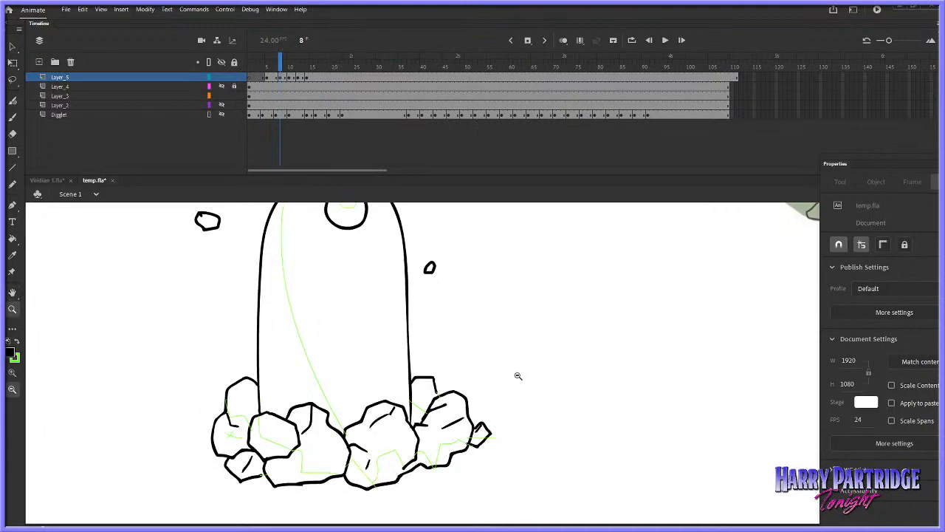
alt+click(525, 381)
alt+click(532, 382)
drag(563, 273, 286, 430)
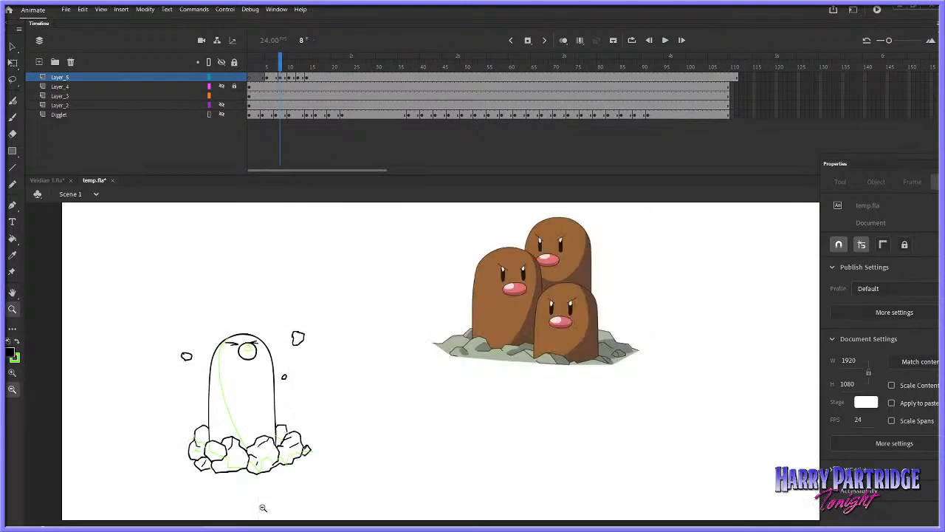
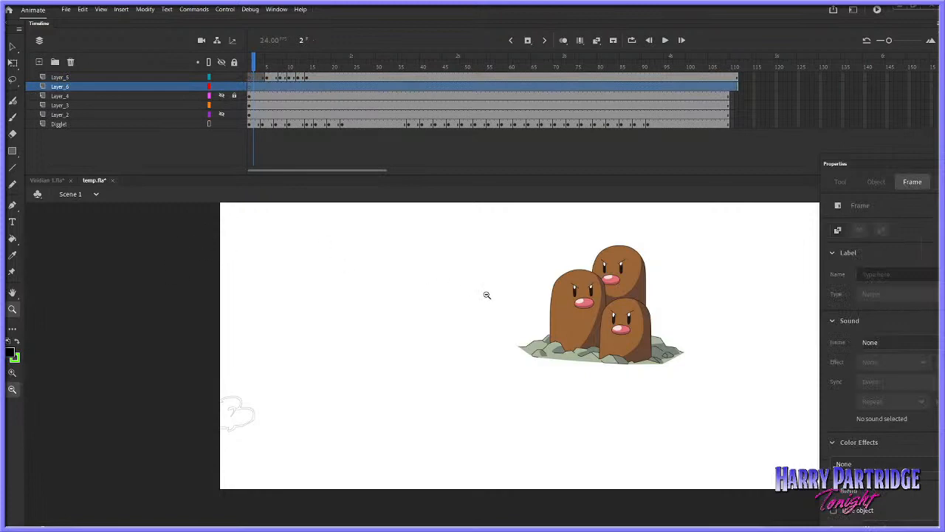
Play the animation and step through frames 7 to 13 to compare the rough trail sketch with the emerging character
key(Return)
click(680, 272)
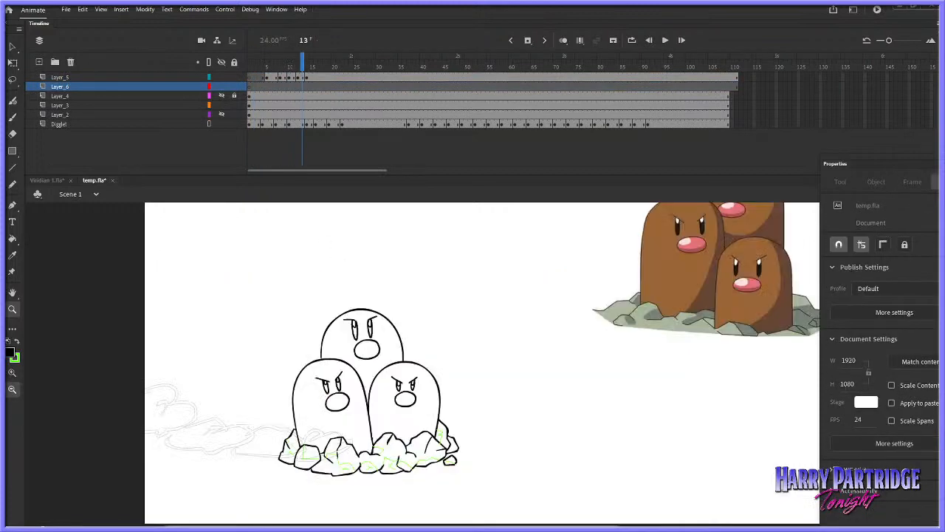
click(12, 117)
click(302, 67)
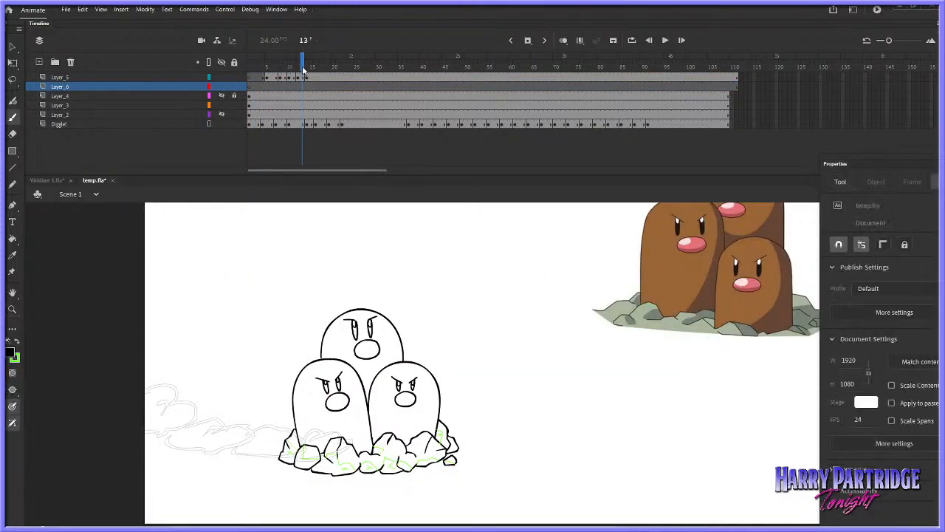
key(comma)
key(comma)
key(comma)
key(comma)
key(comma)
key(comma)
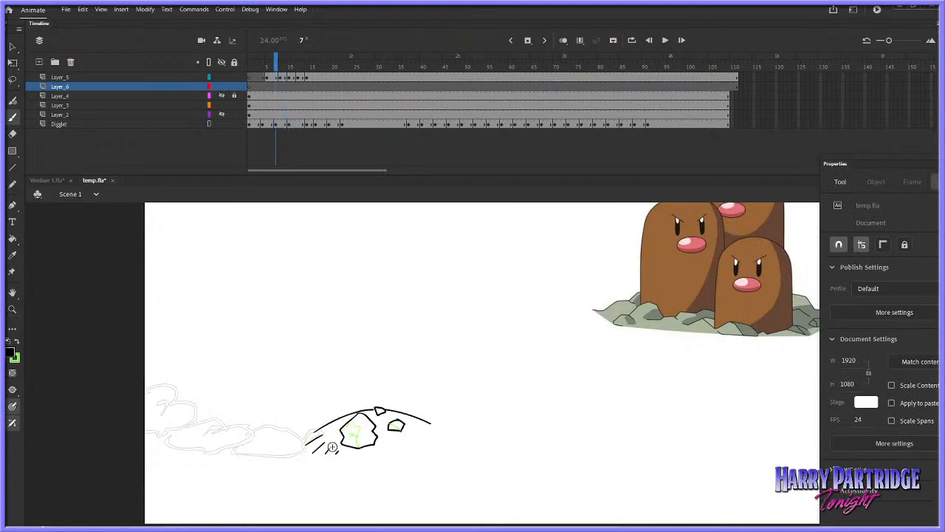
key(period)
key(period)
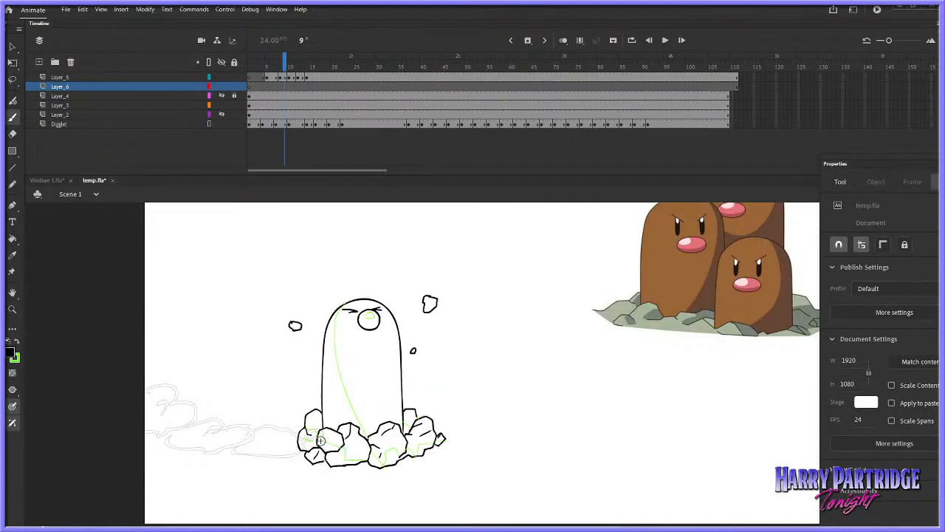
Hide Layer_5 at frame 9 to uncover the rough trail sketch, and ready the Classic Brush for inking
mouse_move(150, 299)
mouse_down()
mouse_move(338, 417)
mouse_move(553, 522)
mouse_up()
key(ctrl+z)
key(z)
drag(148, 310, 575, 523)
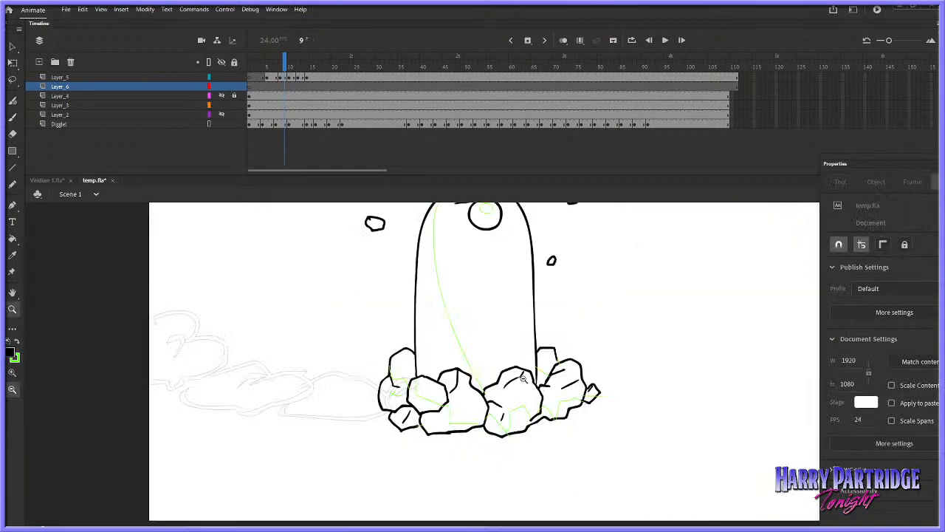
click(221, 77)
key(b)
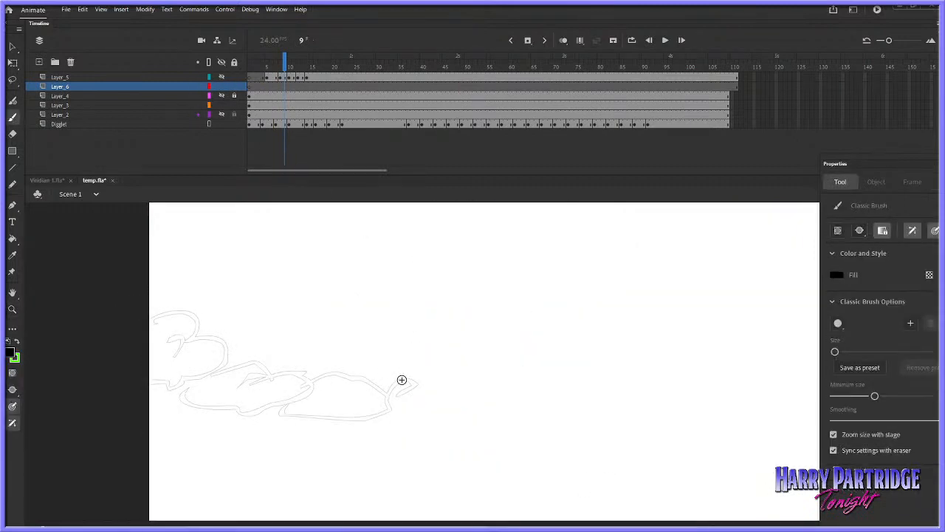
Ink the first boulders and their crack lines on Layer_6 along the rough trail sketch
mouse_move(405, 375)
mouse_down()
mouse_move(378, 391)
mouse_move(400, 407)
mouse_move(418, 384)
mouse_move(406, 375)
mouse_up()
key(ctrl+z)
mouse_move(304, 382)
mouse_down()
mouse_move(332, 369)
mouse_move(349, 376)
mouse_move(297, 387)
mouse_move(285, 403)
mouse_move(313, 418)
mouse_move(360, 413)
mouse_up()
mouse_move(353, 382)
mouse_down()
mouse_move(389, 381)
mouse_move(382, 403)
mouse_move(419, 395)
mouse_move(421, 385)
mouse_move(385, 384)
mouse_up()
key(ctrl+z)
drag(360, 414, 379, 397)
mouse_move(310, 404)
mouse_down()
mouse_move(289, 372)
mouse_move(265, 376)
mouse_move(261, 407)
mouse_move(282, 406)
mouse_move(277, 386)
mouse_move(267, 362)
mouse_move(244, 360)
mouse_move(211, 374)
mouse_move(196, 394)
mouse_move(198, 405)
mouse_move(231, 411)
mouse_move(258, 397)
mouse_up()
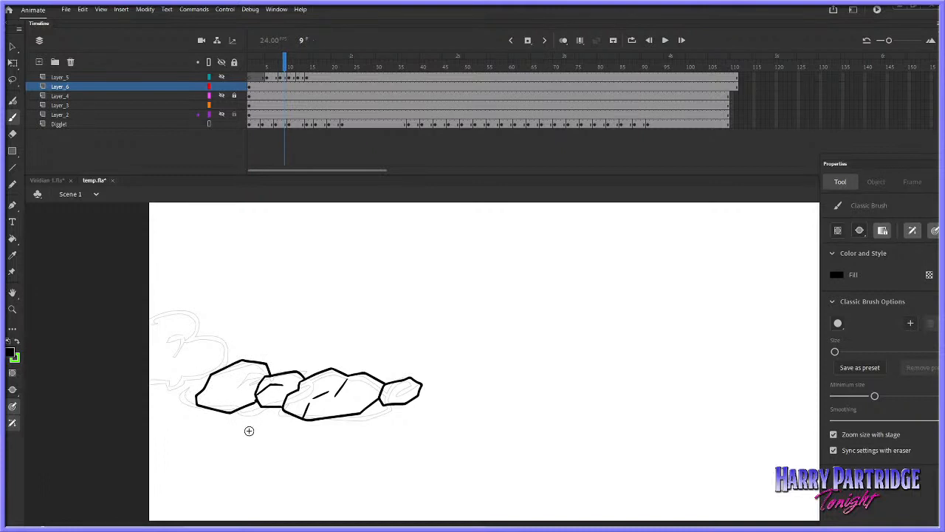
Add crack lines to the trail's rear boulder and ink further overlapping boulders up to the stage's left edge
drag(242, 361, 240, 368)
mouse_move(238, 375)
mouse_down()
mouse_move(219, 389)
mouse_move(228, 341)
mouse_move(206, 333)
mouse_move(154, 370)
mouse_move(164, 385)
mouse_move(205, 378)
mouse_move(170, 378)
mouse_move(184, 362)
mouse_move(210, 363)
mouse_up()
key(ctrl+z)
key(ctrl+z)
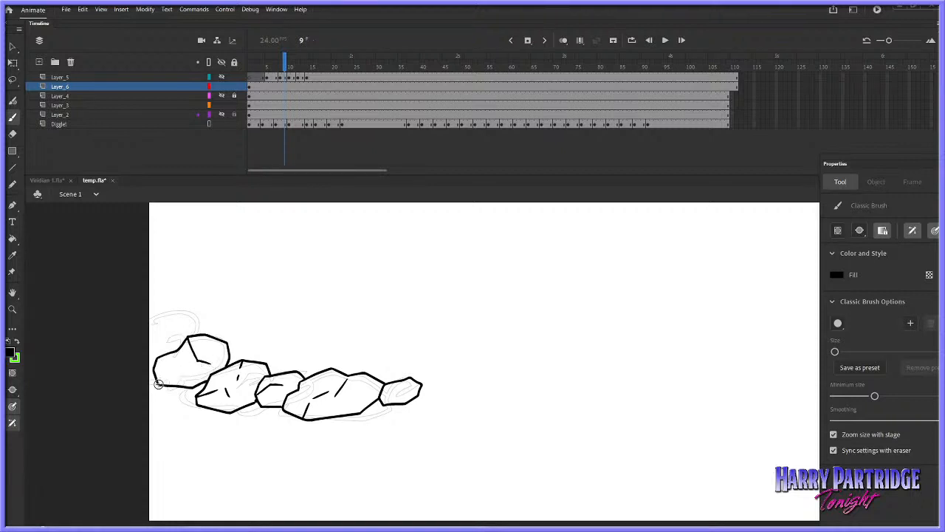
drag(161, 384, 172, 373)
mouse_move(197, 329)
mouse_down()
mouse_move(149, 324)
mouse_move(143, 374)
mouse_move(152, 380)
mouse_up()
Show artwork outside the stage and extend the last boulder outlines past the stage's left edge
drag(835, 164, 821, 222)
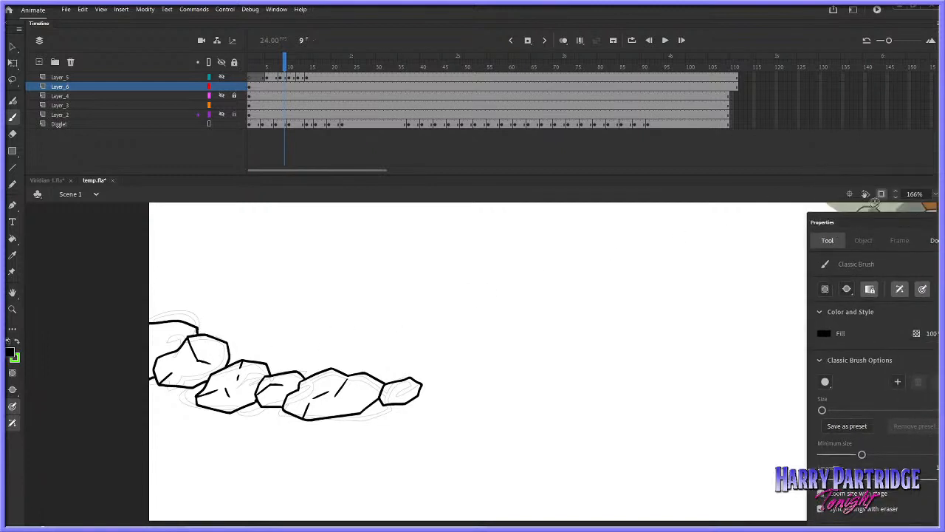
click(880, 193)
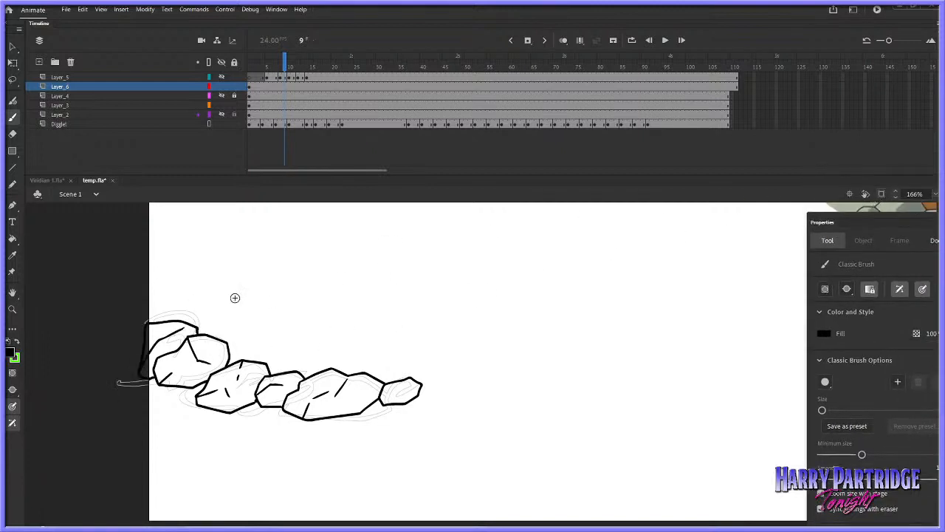
drag(165, 320, 141, 317)
Play the animation from frame 1 to review the inked boulder trail together with the pop-out drawings
click(249, 67)
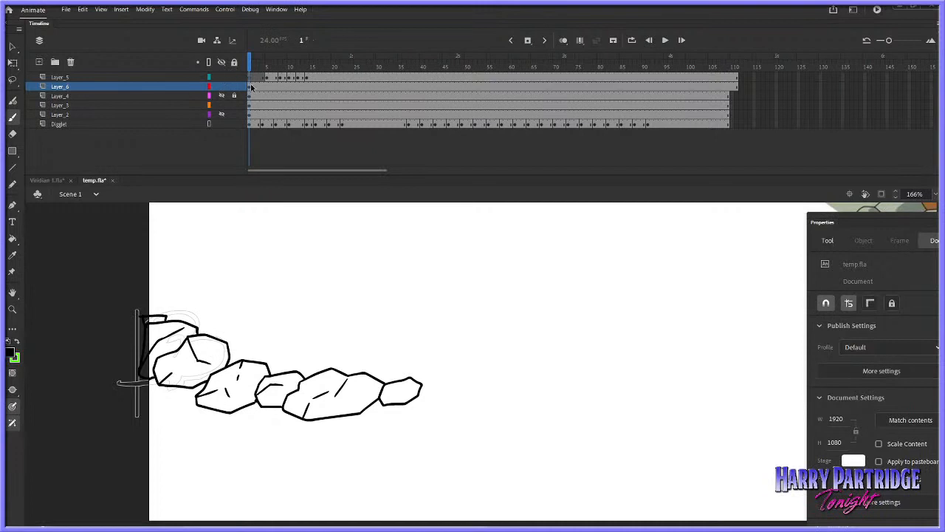
key(Return)
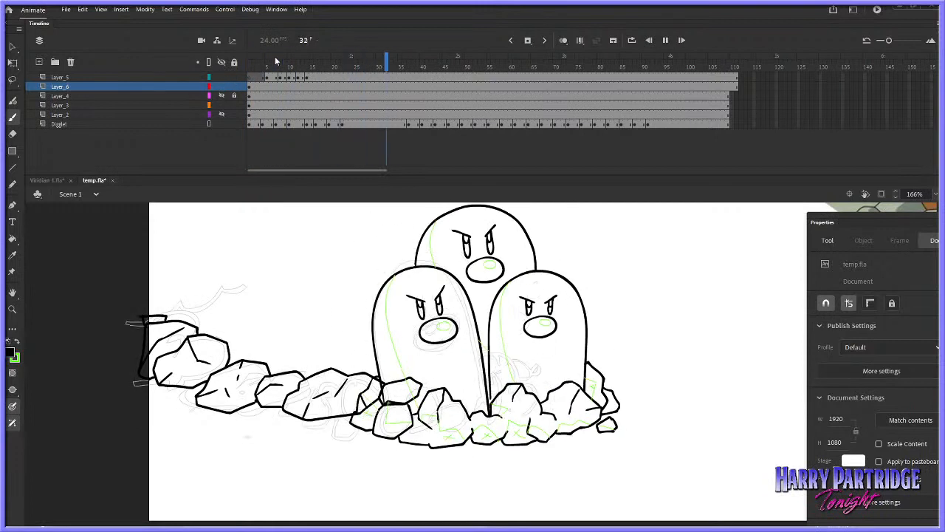
key(Return)
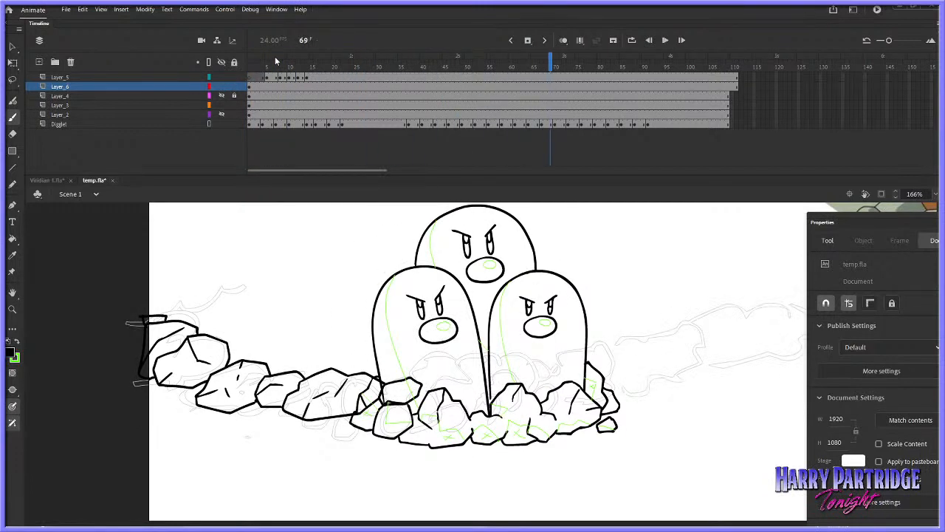
At frame 13, draw green shadow boundaries across the inked boulders with the Pencil tool and hide the Diggle! layer
click(308, 59)
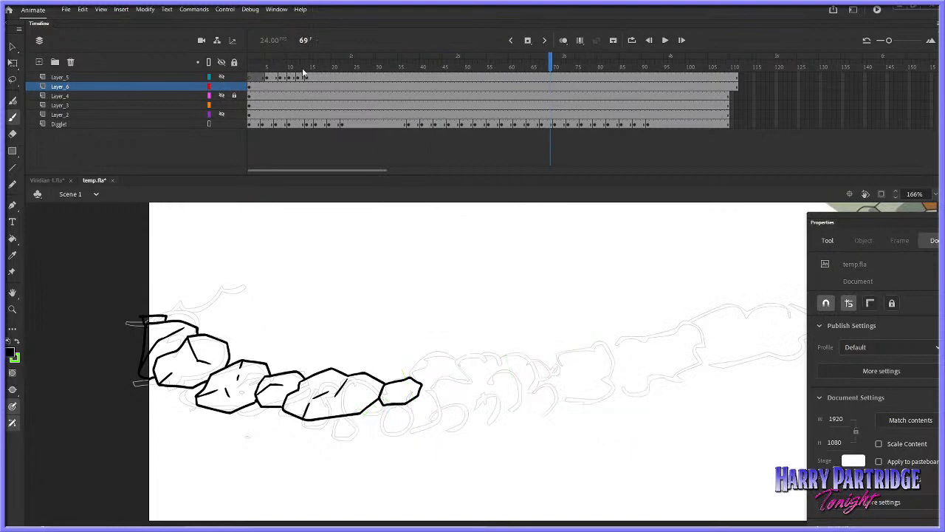
click(13, 184)
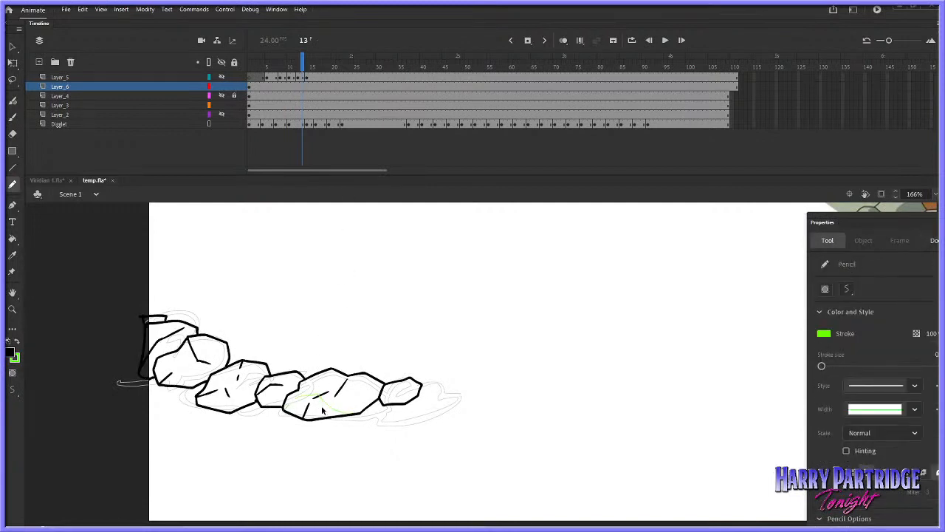
mouse_move(285, 406)
mouse_down()
mouse_move(322, 405)
mouse_move(312, 415)
mouse_move(364, 398)
mouse_move(332, 387)
mouse_move(381, 383)
mouse_move(385, 401)
mouse_move(410, 396)
mouse_move(391, 386)
mouse_up()
mouse_move(267, 383)
mouse_down()
mouse_move(233, 390)
mouse_move(257, 391)
mouse_move(240, 396)
mouse_up()
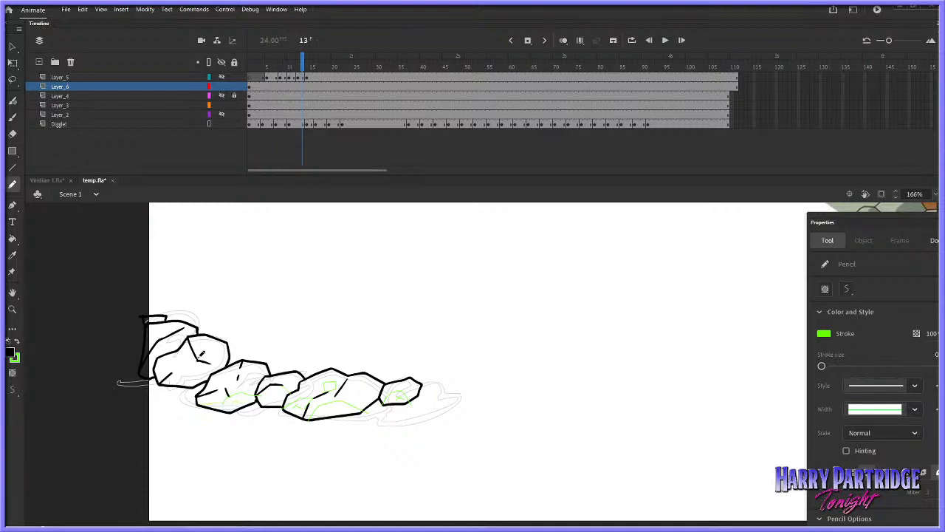
mouse_move(201, 353)
mouse_down()
mouse_move(176, 360)
mouse_move(194, 343)
mouse_move(184, 353)
mouse_move(204, 354)
mouse_move(168, 350)
mouse_move(172, 333)
mouse_move(146, 351)
mouse_up()
click(224, 124)
key(k)
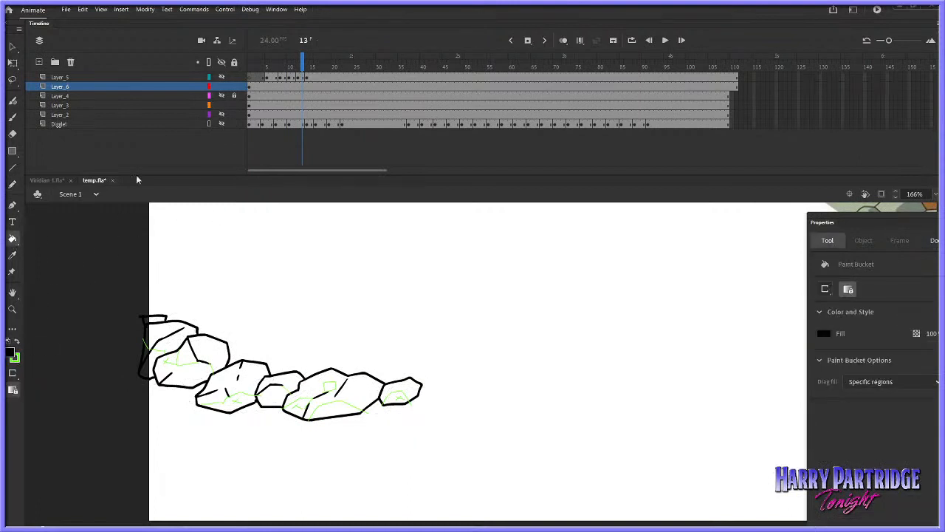
Change the document's stage color to green
click(145, 9)
click(166, 19)
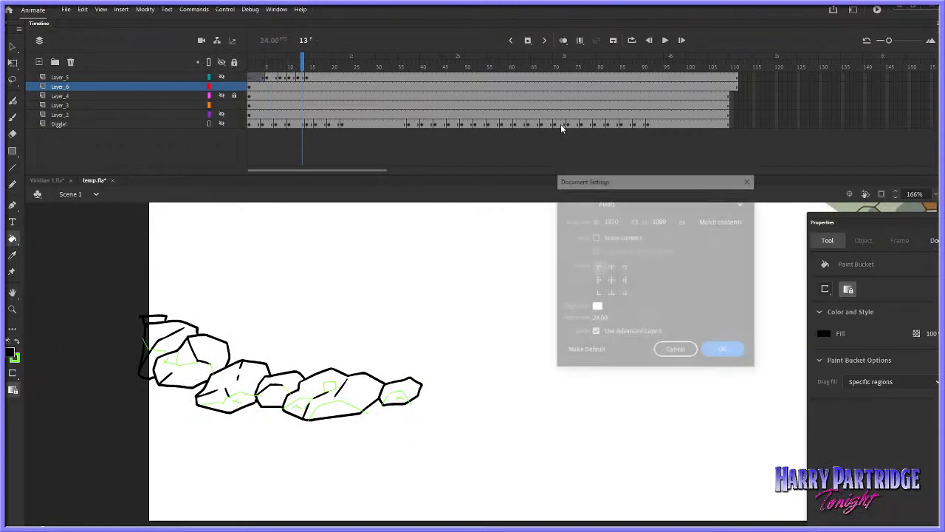
drag(607, 189, 387, 194)
click(373, 312)
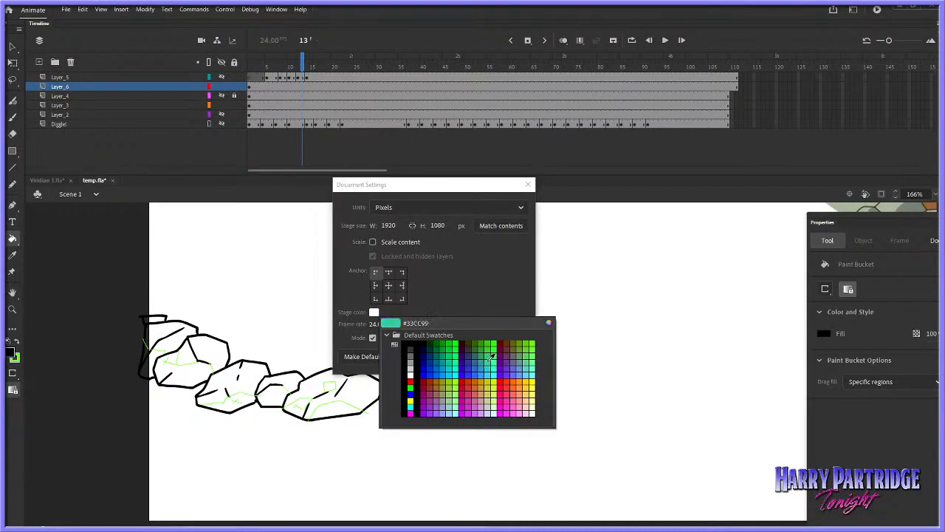
click(492, 354)
click(505, 356)
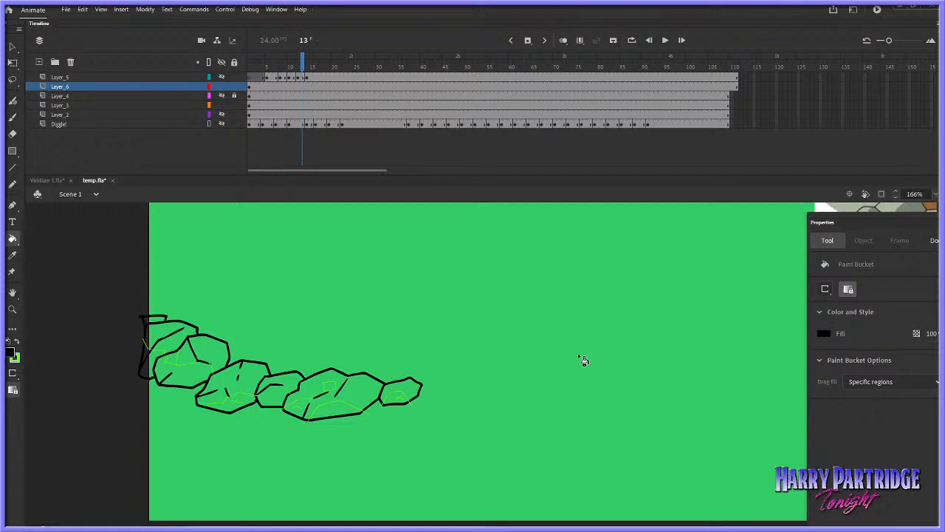
Mix a muted blue-violet fill color, #6068AF, for the boulder shadows
click(15, 358)
click(191, 370)
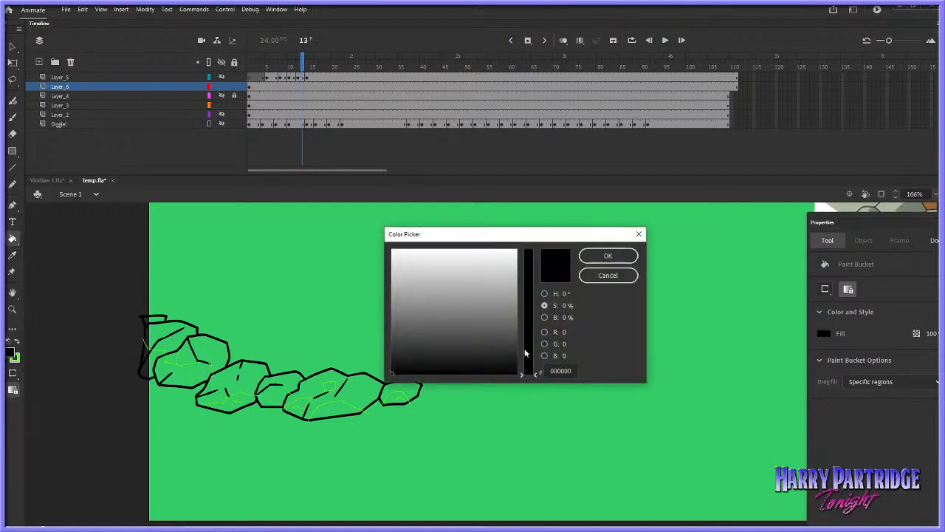
click(544, 317)
click(528, 313)
click(458, 313)
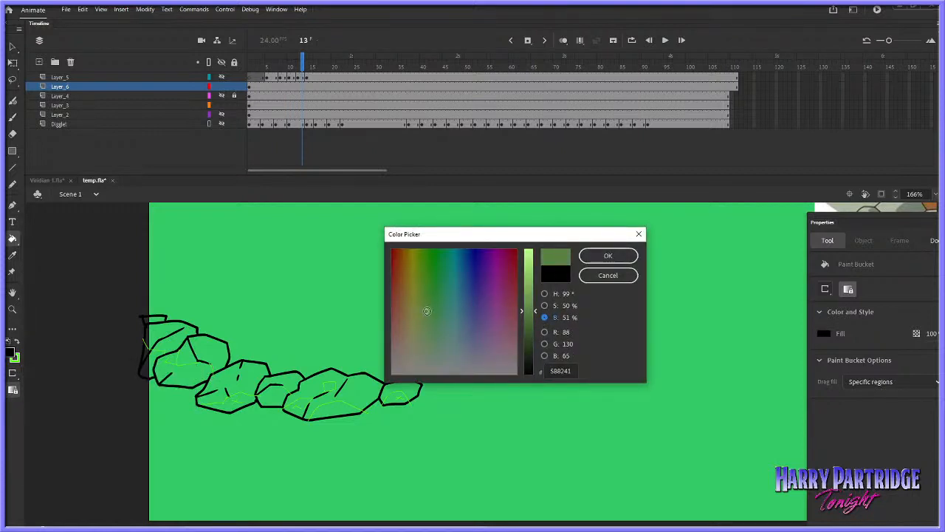
click(505, 301)
click(528, 299)
click(517, 293)
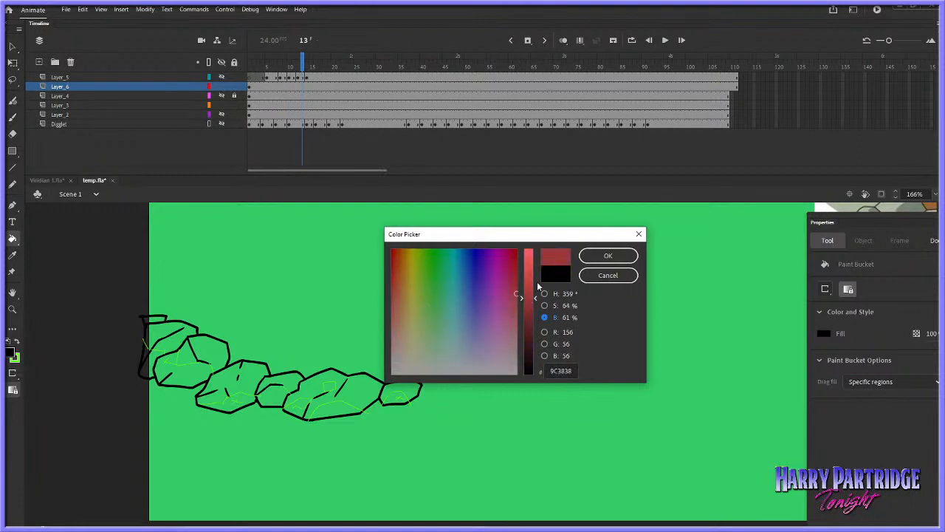
click(531, 290)
click(529, 279)
drag(516, 296, 508, 330)
drag(535, 280, 533, 269)
drag(509, 326, 478, 318)
click(533, 294)
click(533, 297)
drag(533, 299, 533, 288)
mouse_move(482, 318)
mouse_down()
mouse_move(475, 310)
mouse_move(477, 321)
mouse_up()
click(532, 278)
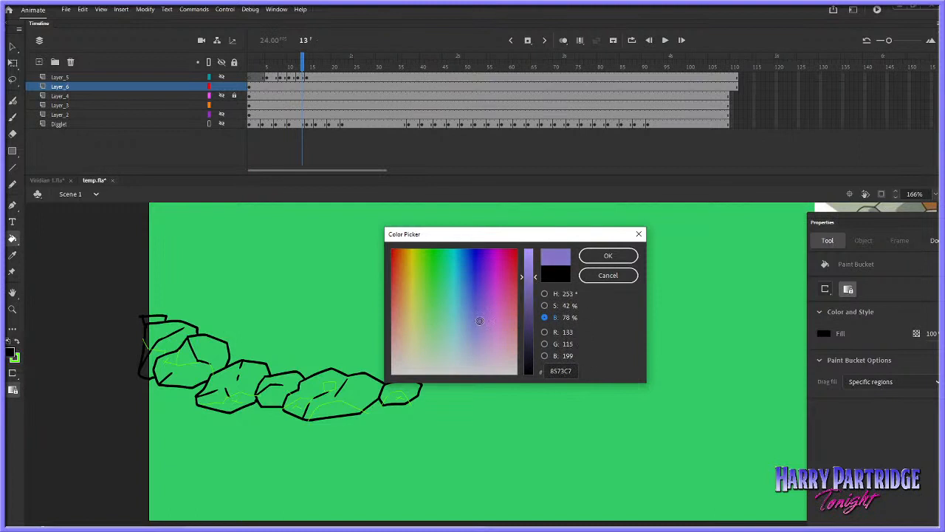
drag(532, 279, 532, 296)
drag(484, 317, 472, 317)
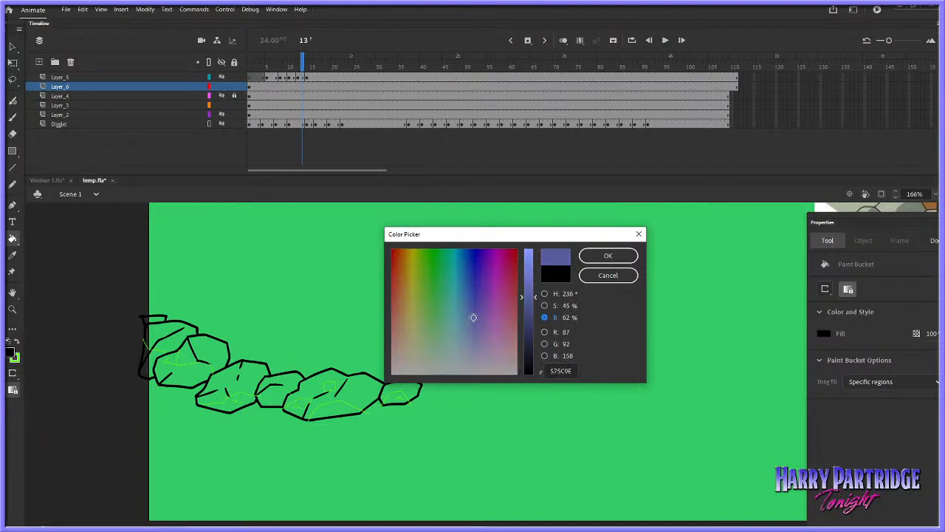
drag(533, 297, 535, 293)
click(594, 256)
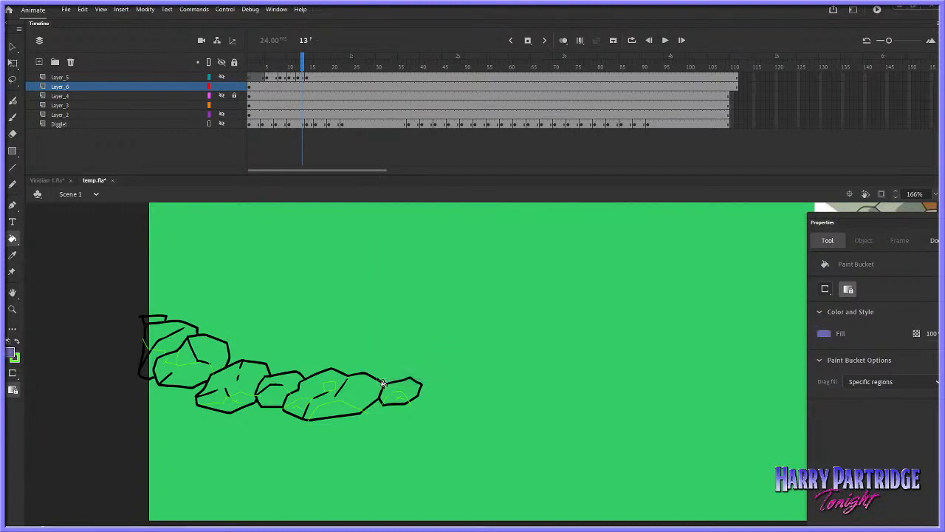
Fill the shadow areas of the two front boulders, including the small patch on the large one, with the blue-violet color
click(336, 409)
click(321, 391)
key(ctrl+z)
click(309, 414)
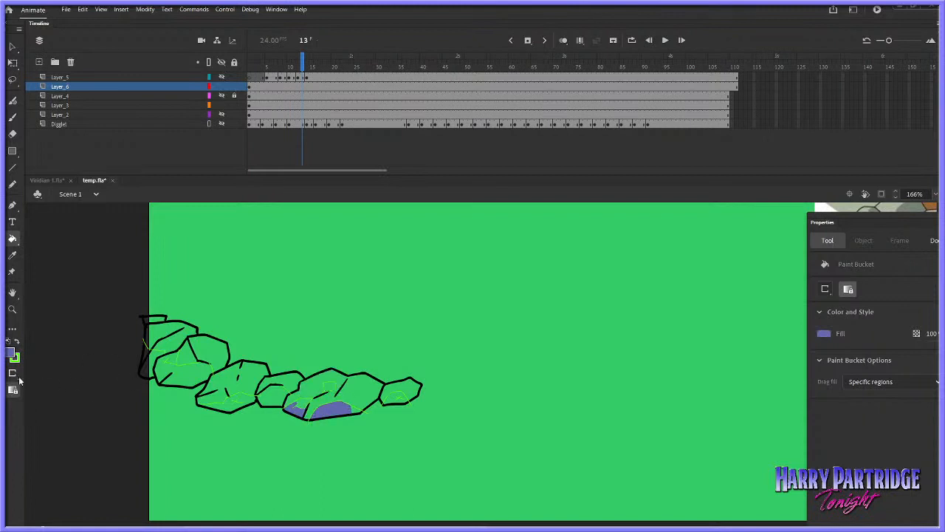
click(302, 405)
click(330, 386)
click(397, 399)
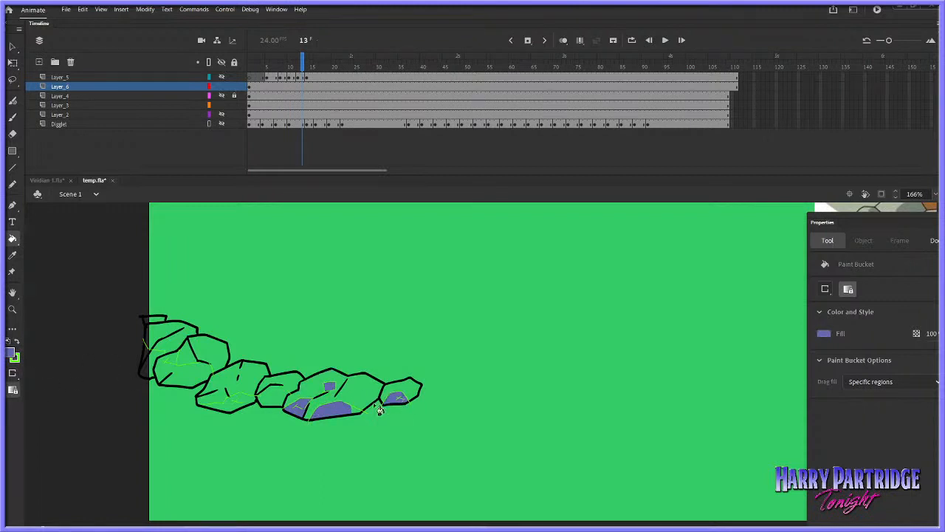
Fill the shadow areas of the remaining boulders up to the stage's left edge with the same blue-violet
click(247, 400)
click(275, 401)
click(226, 406)
click(210, 406)
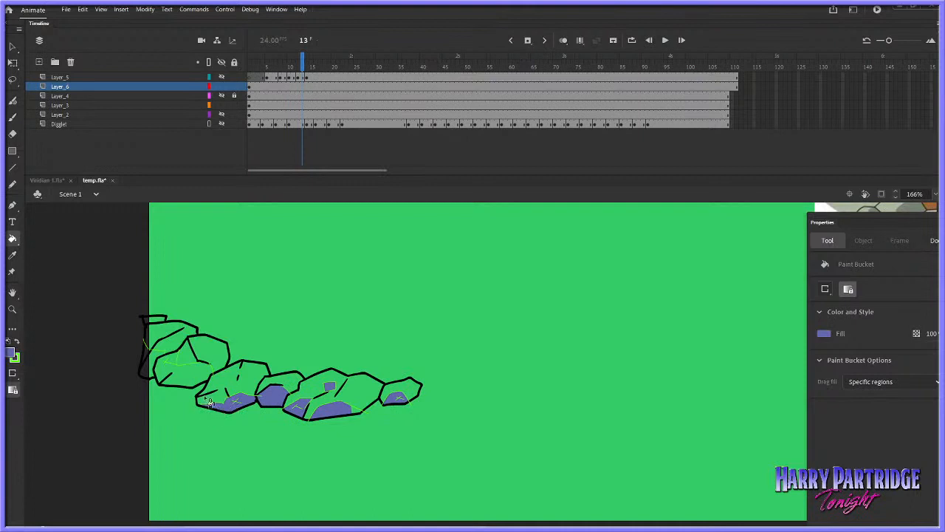
click(181, 373)
click(158, 367)
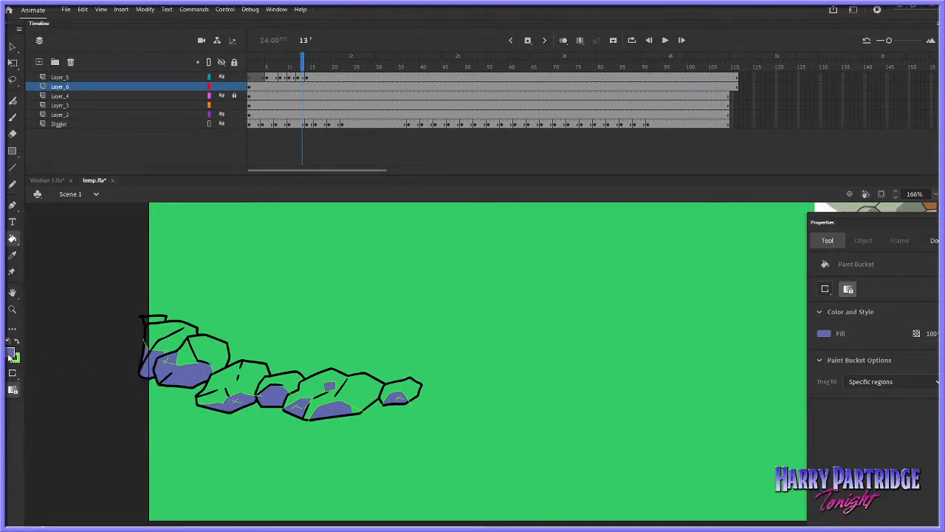
Lighten and desaturate the shadow fill color to #7E84C1
click(9, 356)
click(190, 370)
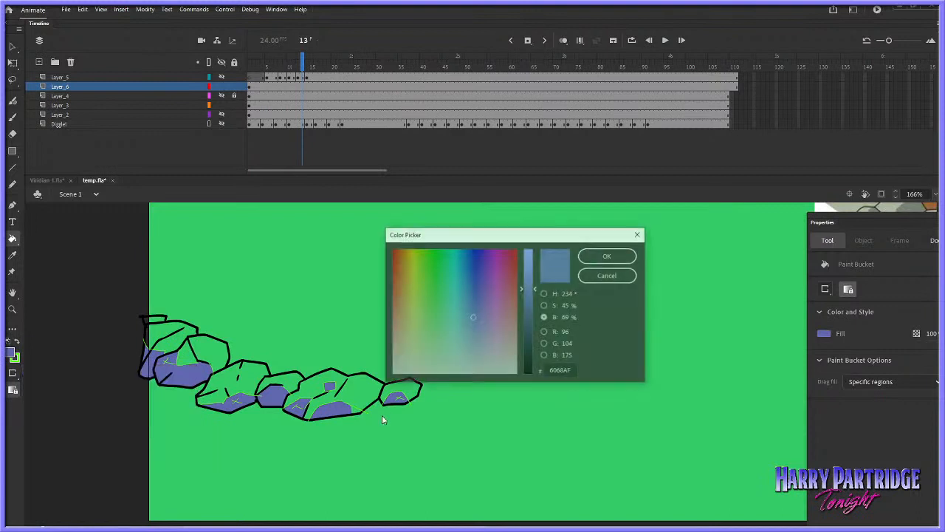
click(544, 306)
drag(532, 329, 536, 331)
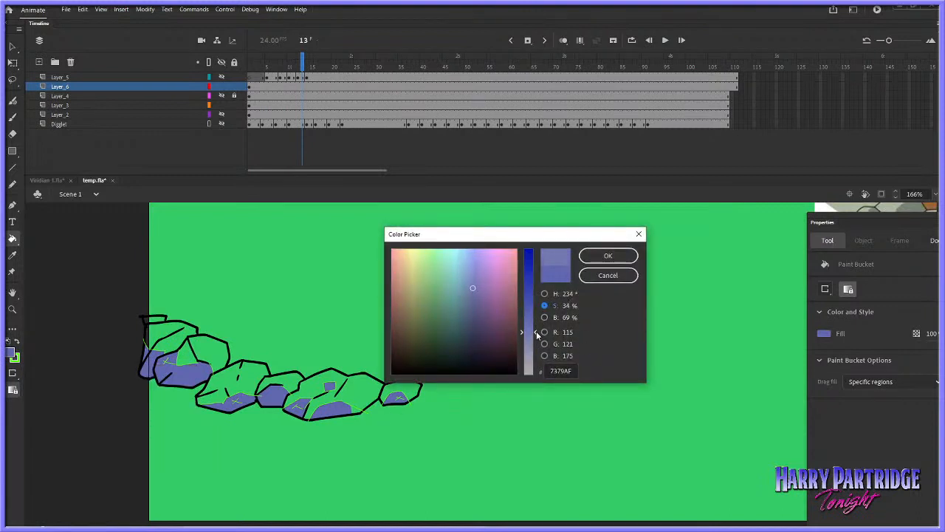
click(544, 317)
drag(535, 292, 535, 280)
click(608, 256)
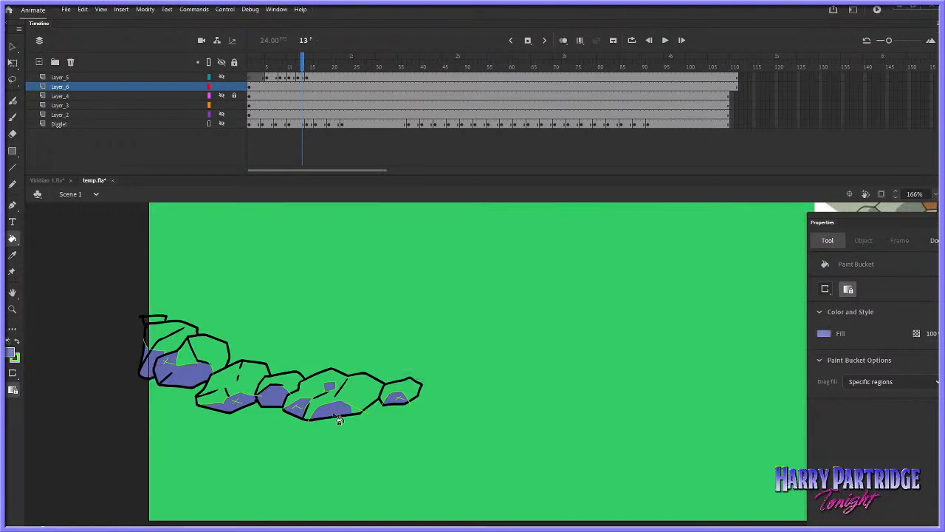
Refill all the boulders' shadow areas with the lighter blue-violet
click(313, 408)
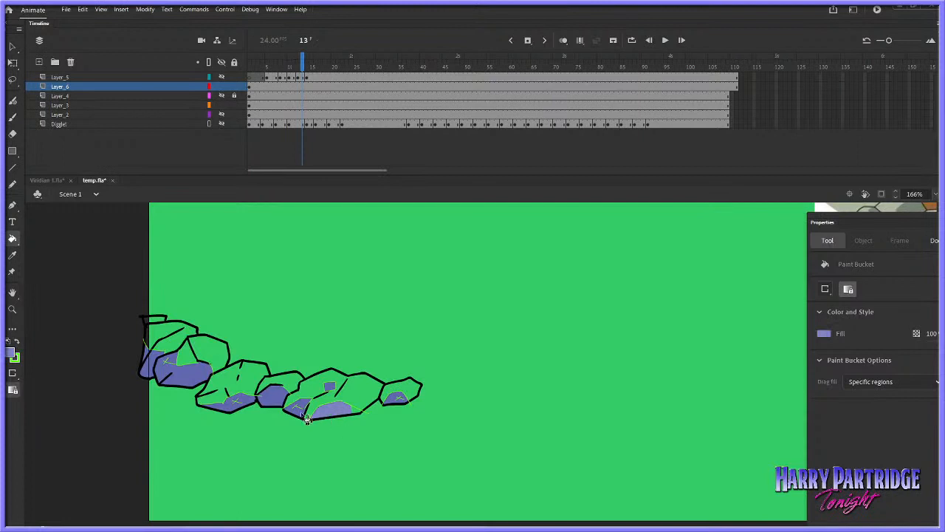
click(399, 403)
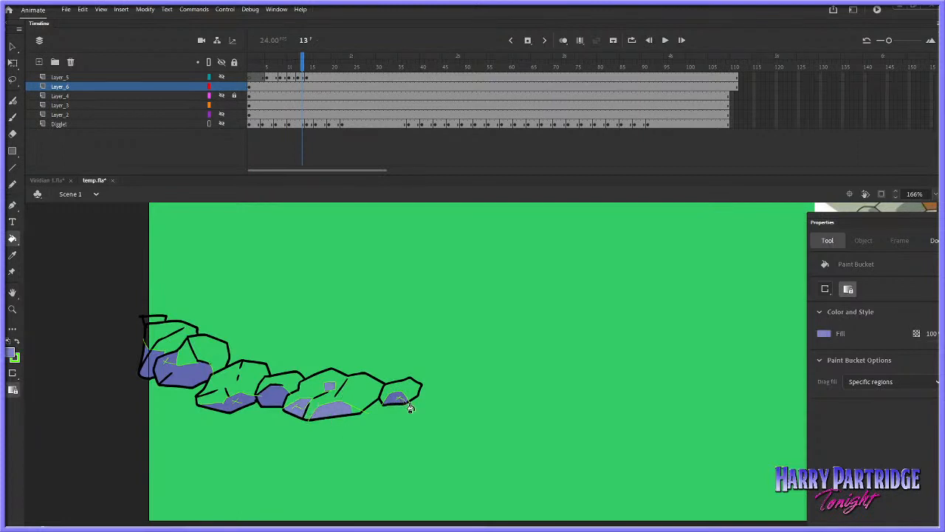
click(272, 399)
click(247, 406)
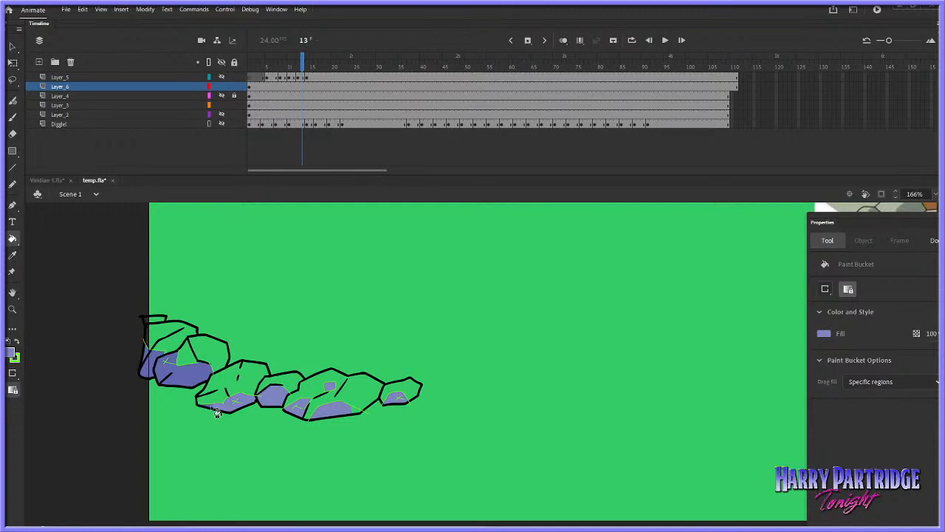
click(178, 364)
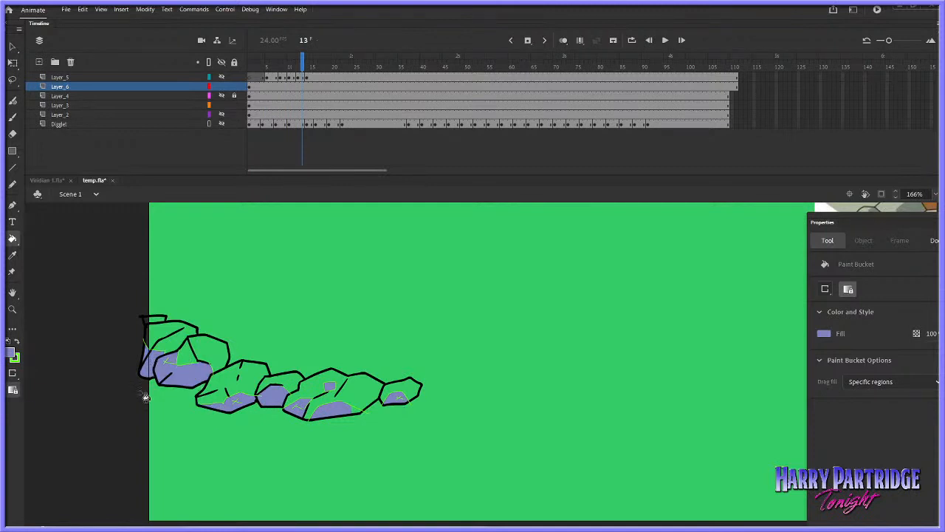
Mix a pale blue fill color and fill the lit surfaces of every boulder in the trail
click(15, 358)
click(190, 370)
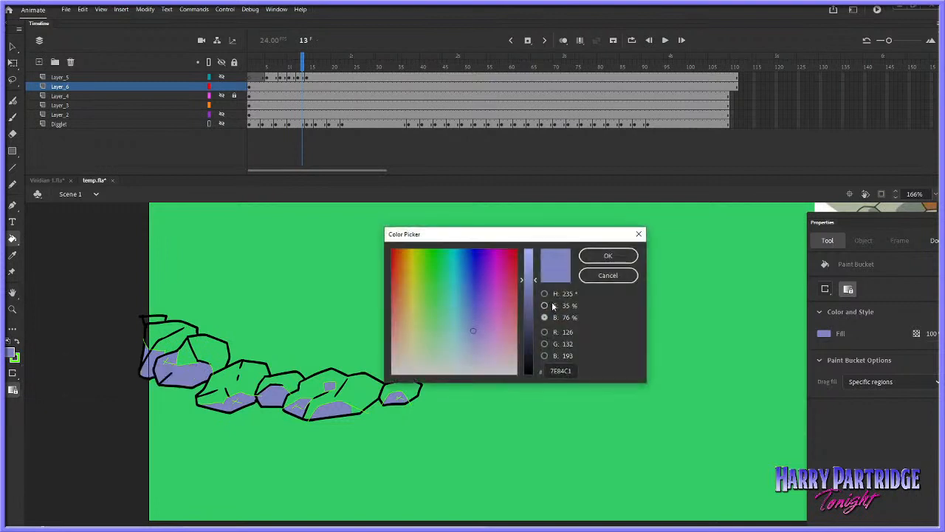
click(472, 340)
drag(472, 340, 469, 334)
click(608, 255)
click(380, 395)
mouse_move(382, 395)
mouse_down()
mouse_move(339, 384)
mouse_move(327, 403)
mouse_move(359, 413)
mouse_move(321, 388)
mouse_move(286, 384)
mouse_move(270, 367)
mouse_move(256, 392)
mouse_move(204, 396)
mouse_move(211, 353)
mouse_move(222, 374)
mouse_move(193, 358)
mouse_move(223, 346)
mouse_move(182, 319)
mouse_up()
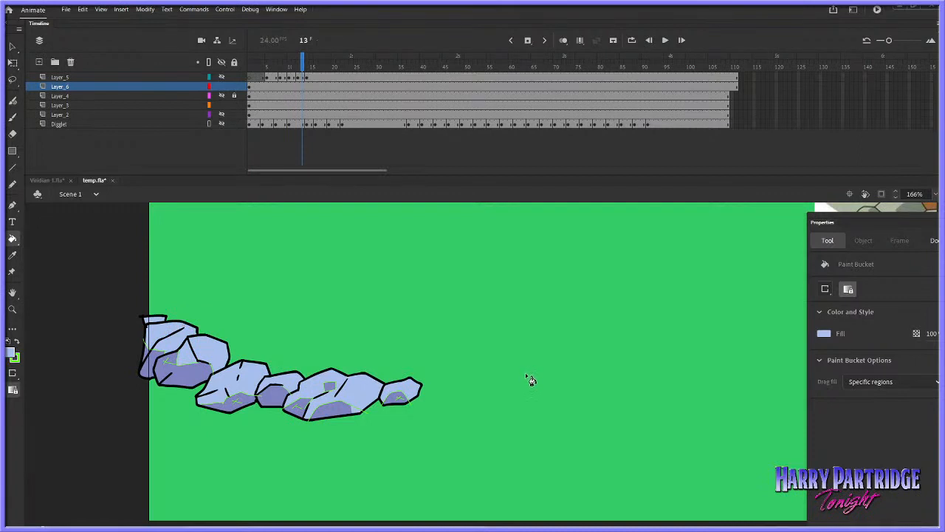
Play the animation to review the colored boulders and return to frame 1 of Layer_6
key(Return)
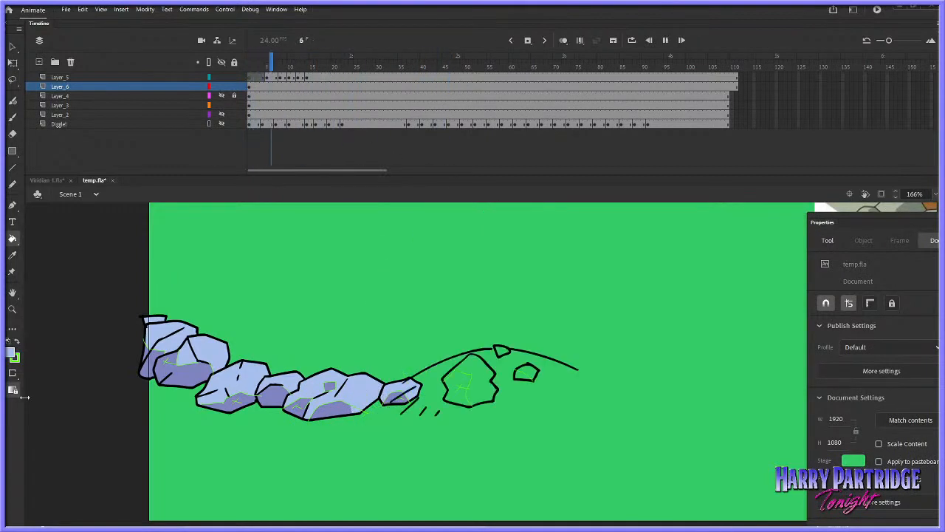
key(Return)
click(249, 136)
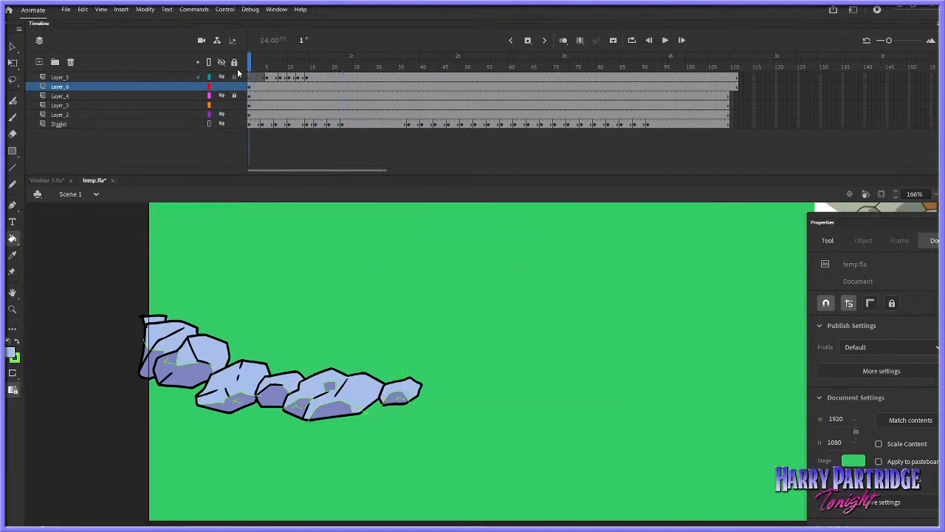
click(250, 86)
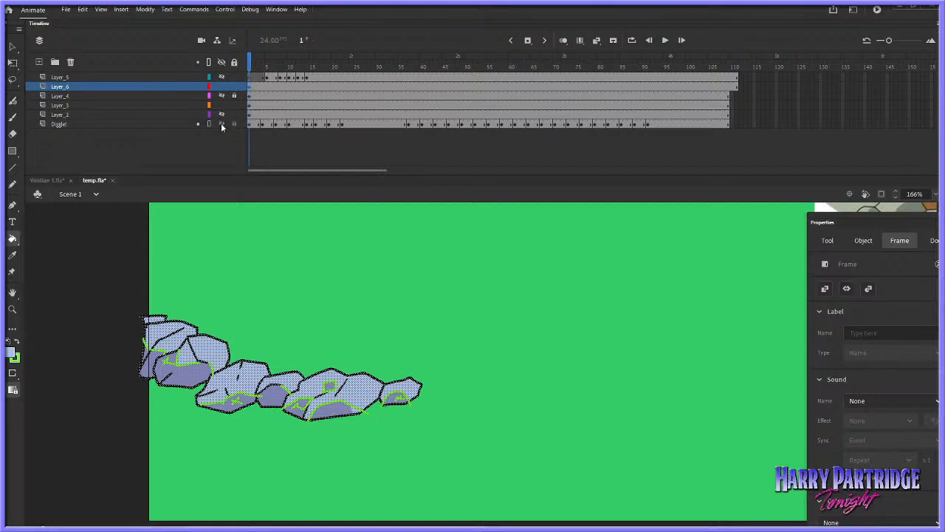
Hide the Dugtrio reference picture on Layer_3 and display the Diggle! layer in full instead of as outlines
click(12, 309)
alt+click(590, 352)
alt+click(590, 351)
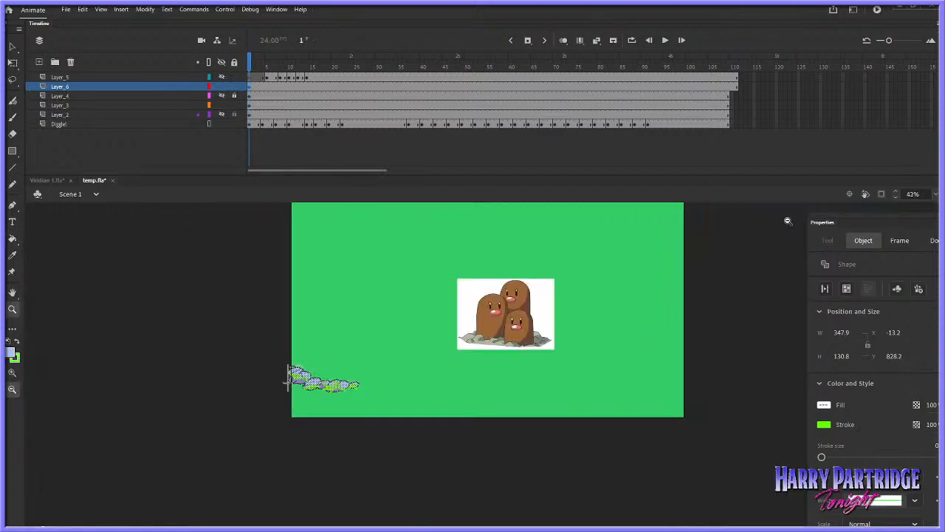
key(ctrl+2)
click(221, 87)
click(221, 86)
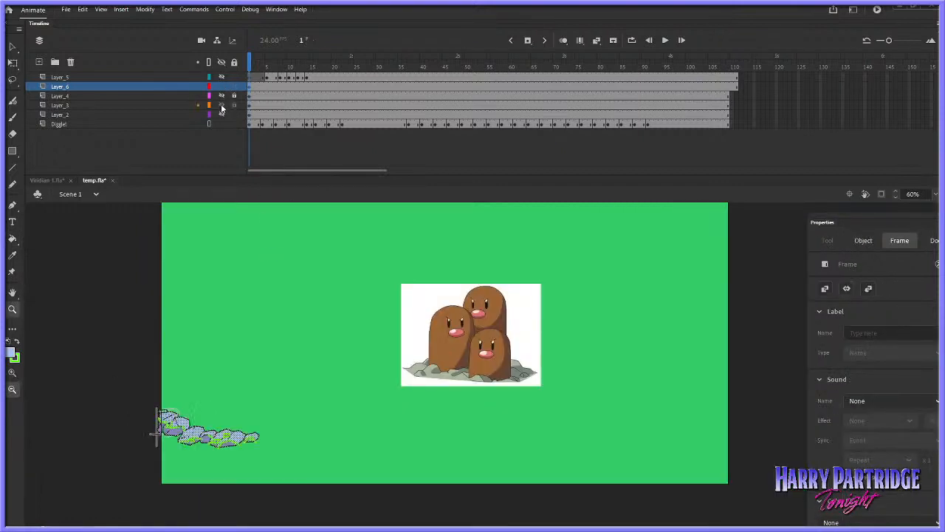
click(222, 105)
click(222, 123)
click(221, 124)
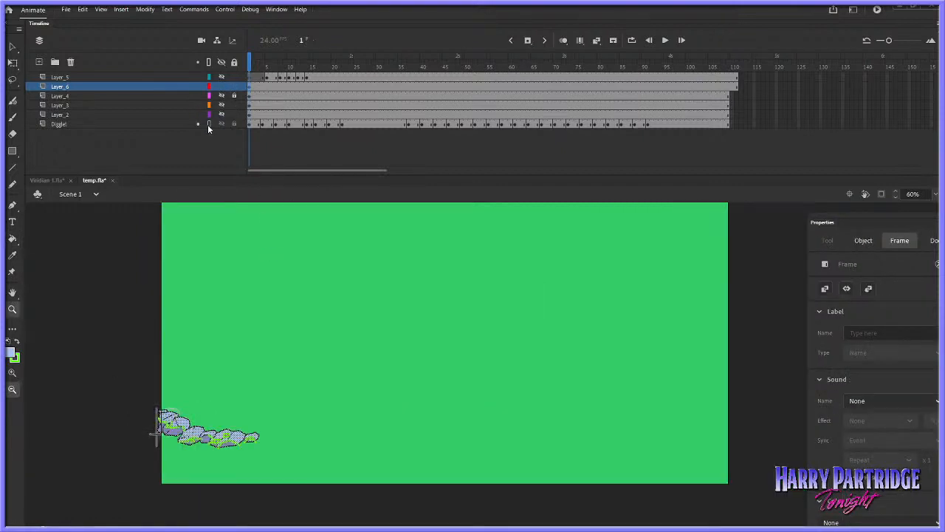
click(209, 124)
Play the animation up to frame 69 and examine the rough trail sketch beyond the colored boulders
key(Return)
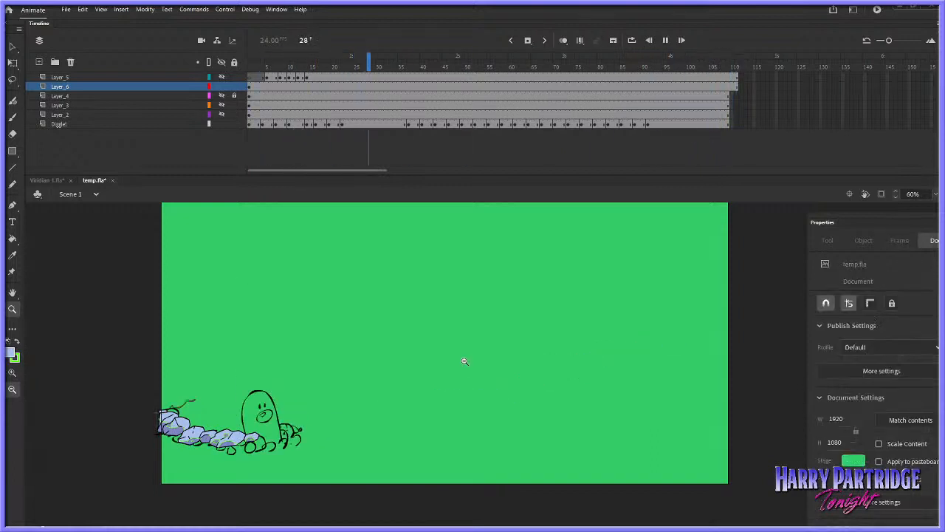
key(Return)
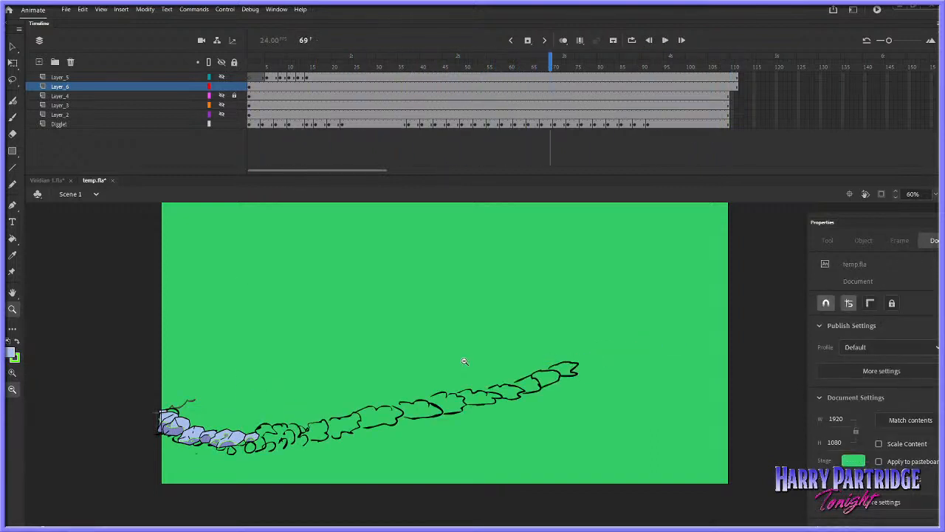
drag(548, 407, 399, 274)
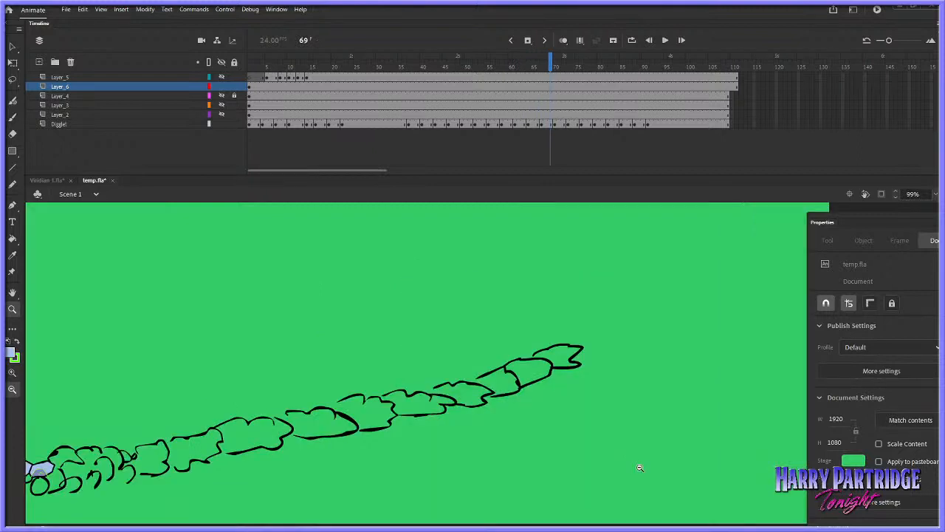
Play the animation from frame 69 to frame 85 and examine the rough trail sketch along its full length
key(Return)
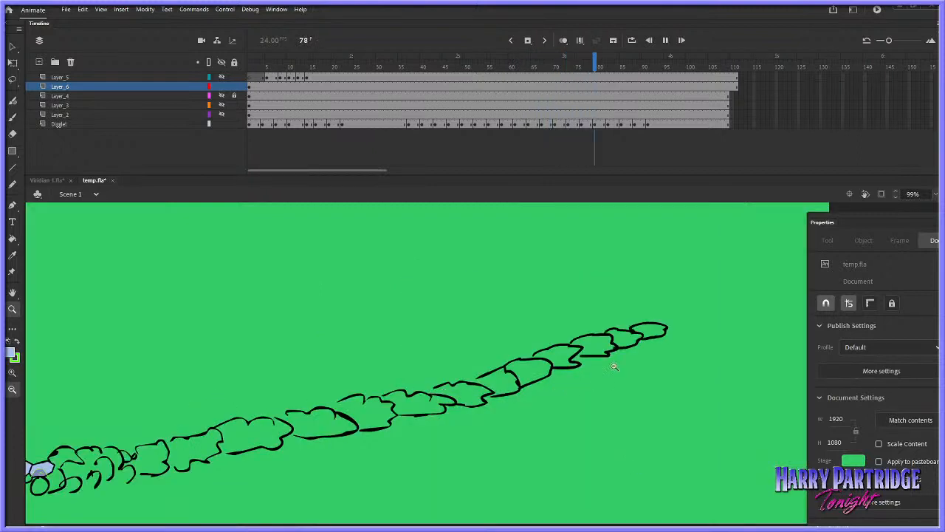
key(ctrl+a)
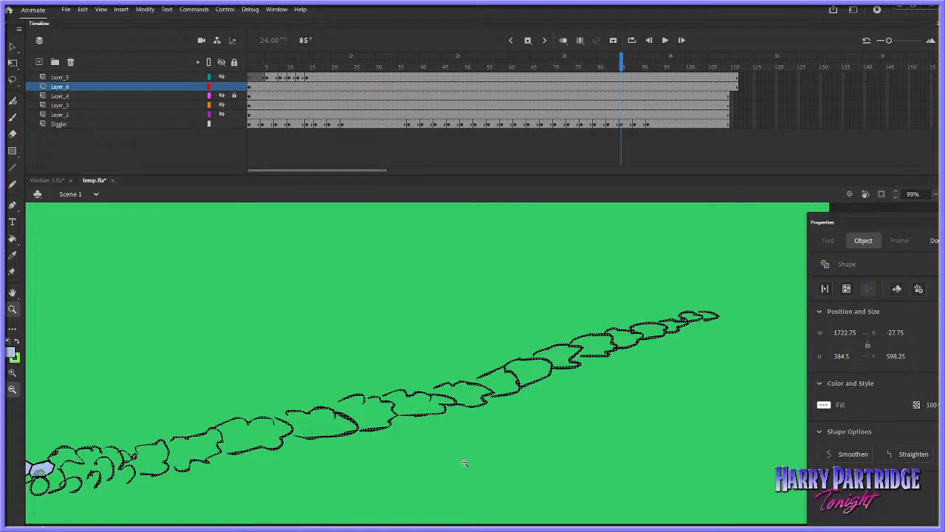
alt+click(471, 394)
drag(515, 327, 217, 463)
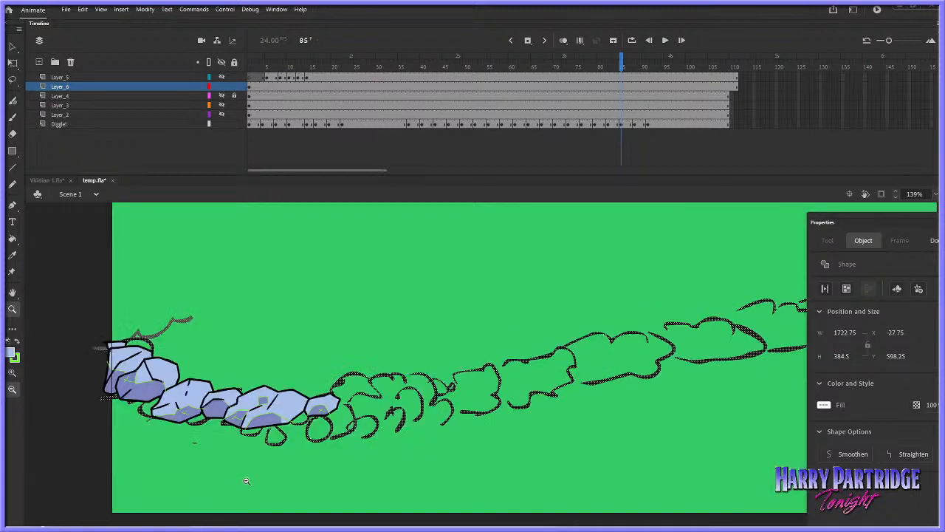
Hide the Diggle! layer and insert a keyframe at frame 7 of Layer_6
drag(268, 69, 255, 116)
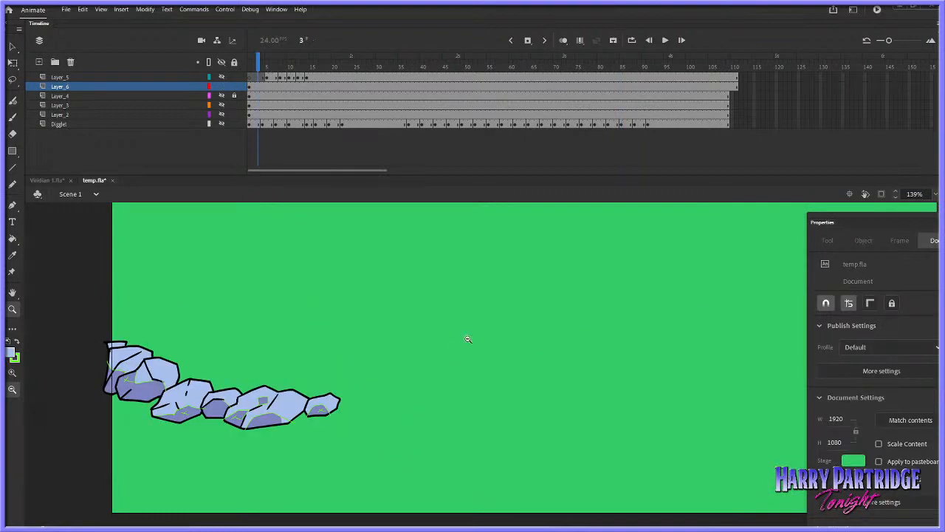
drag(558, 300, 183, 499)
click(266, 87)
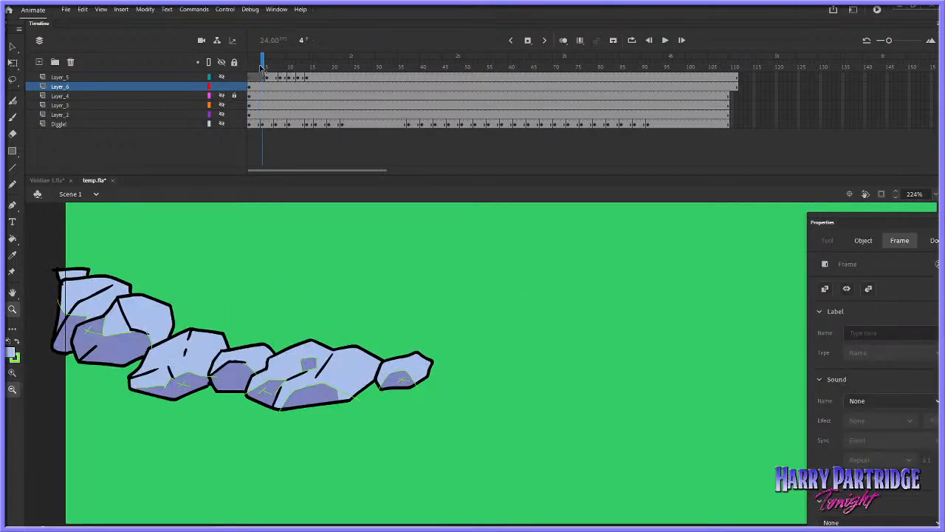
right_click(269, 88)
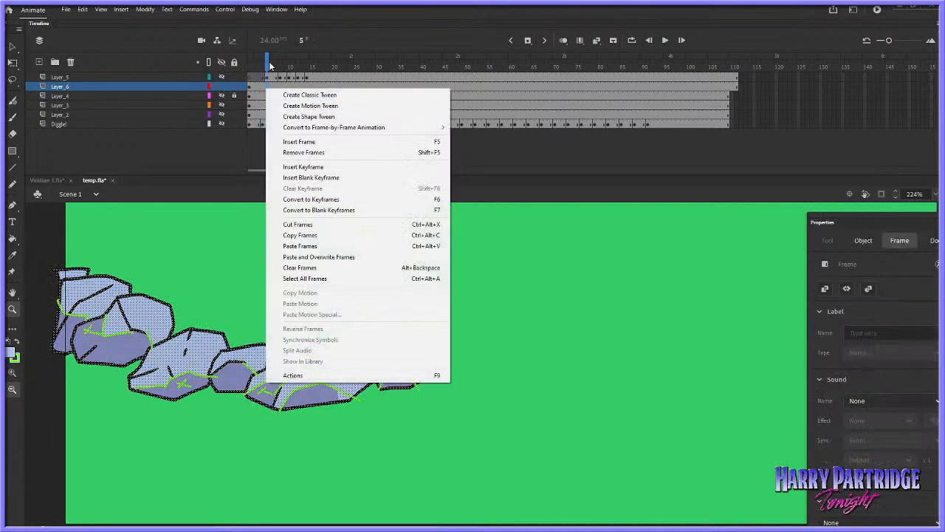
click(287, 69)
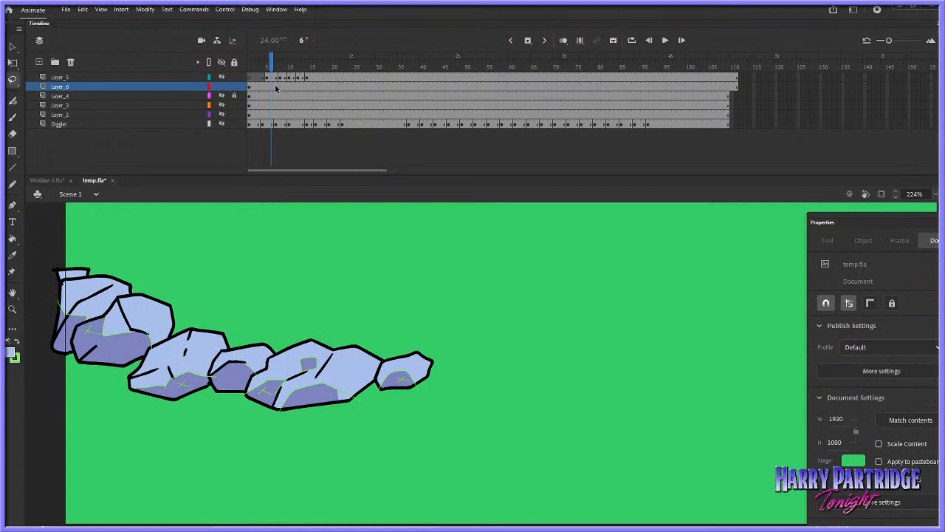
right_click(276, 87)
click(296, 147)
click(280, 68)
key(comma)
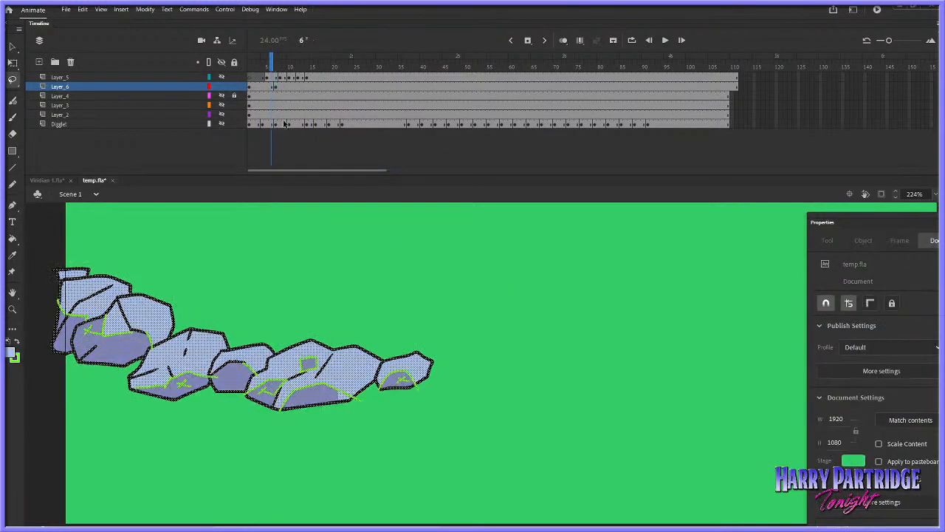
Insert a keyframe at frame 6 of Layer_6, separate the small end boulder with the eraser and delete it
right_click(271, 87)
click(299, 166)
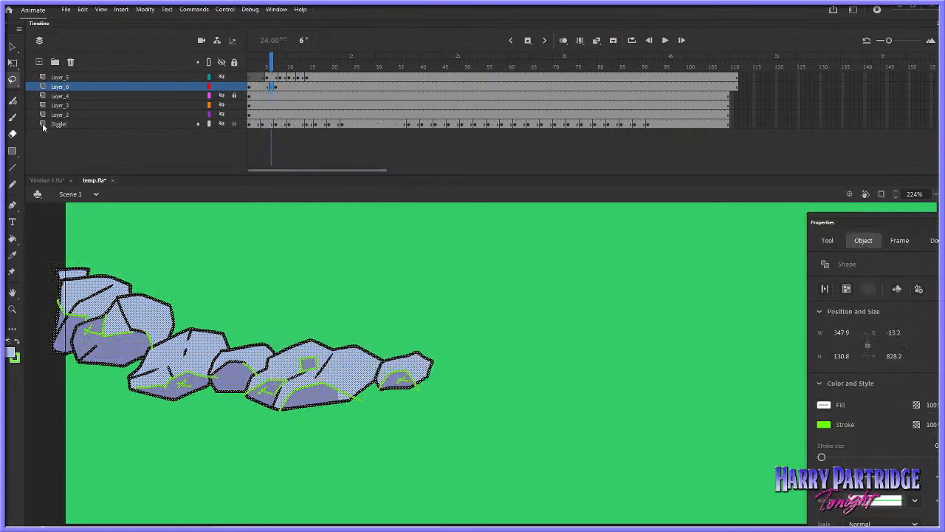
key(e)
key(ctrl+shift+a)
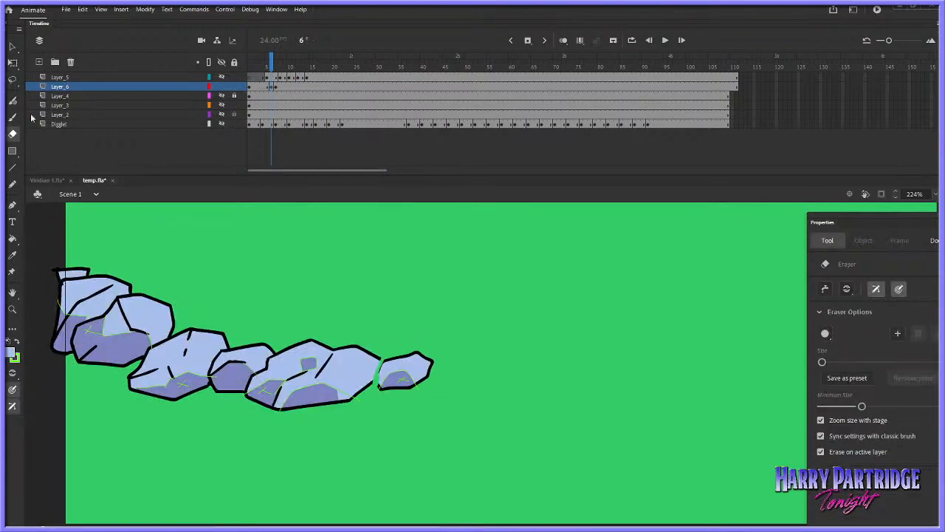
key(l)
drag(395, 353, 391, 349)
key(Delete)
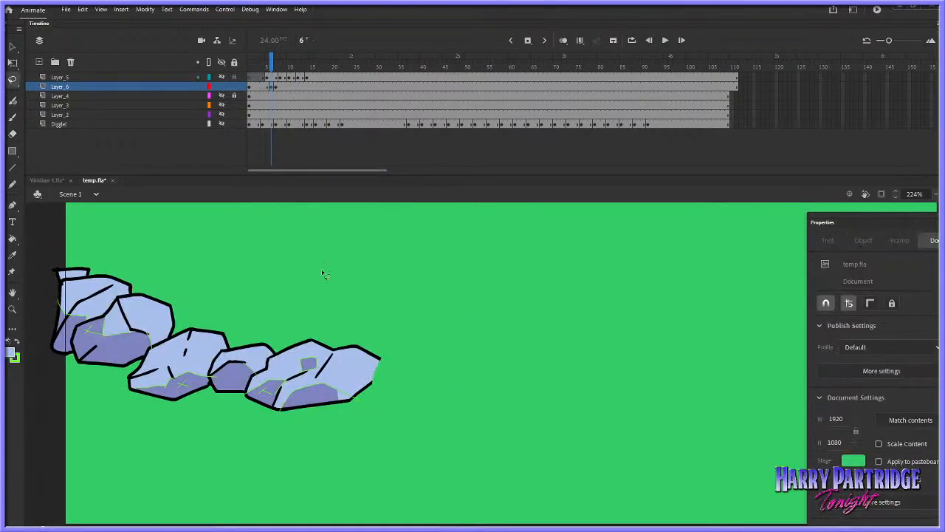
Ink the open end of the large boulder on frame 6 in black and fill the gap with pale blue
click(12, 117)
click(12, 354)
click(223, 335)
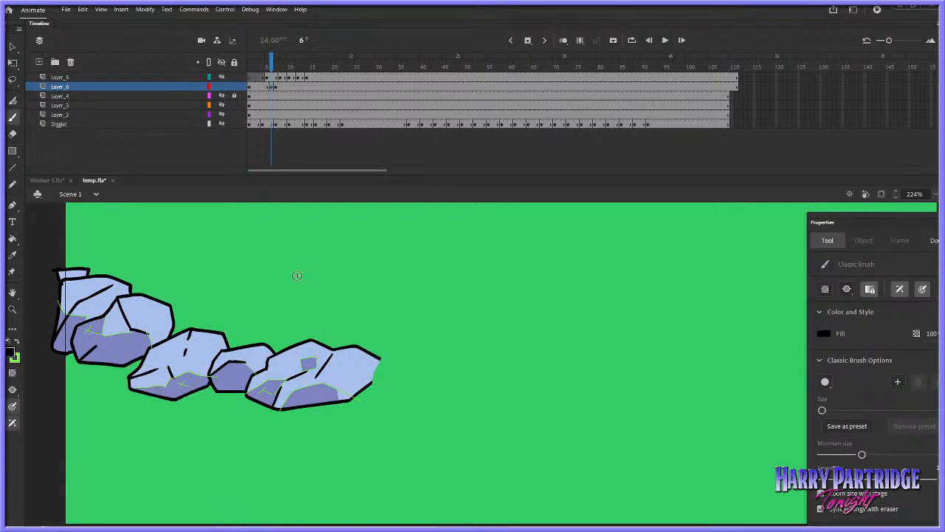
click(563, 40)
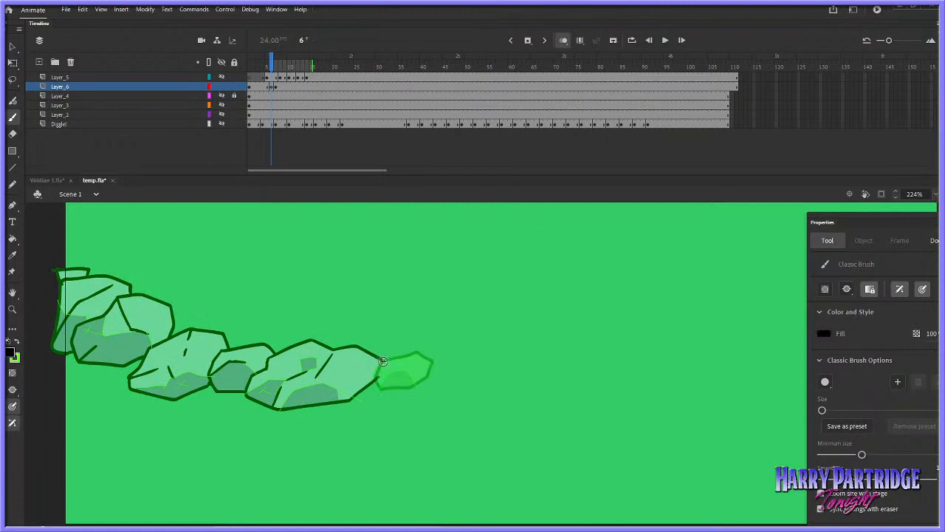
click(564, 40)
key(k)
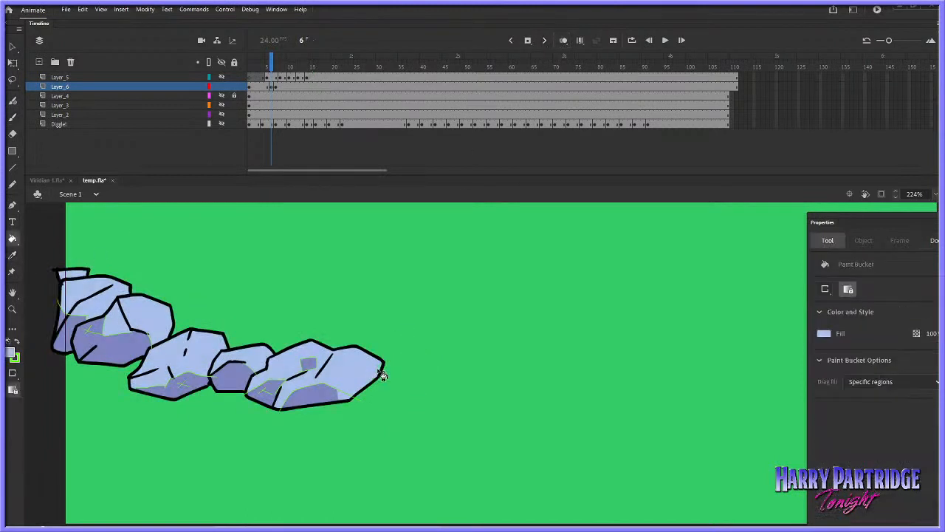
On frame 5 of Layer_6, cut the large end boulder away from its neighbor with the eraser and delete it
click(270, 89)
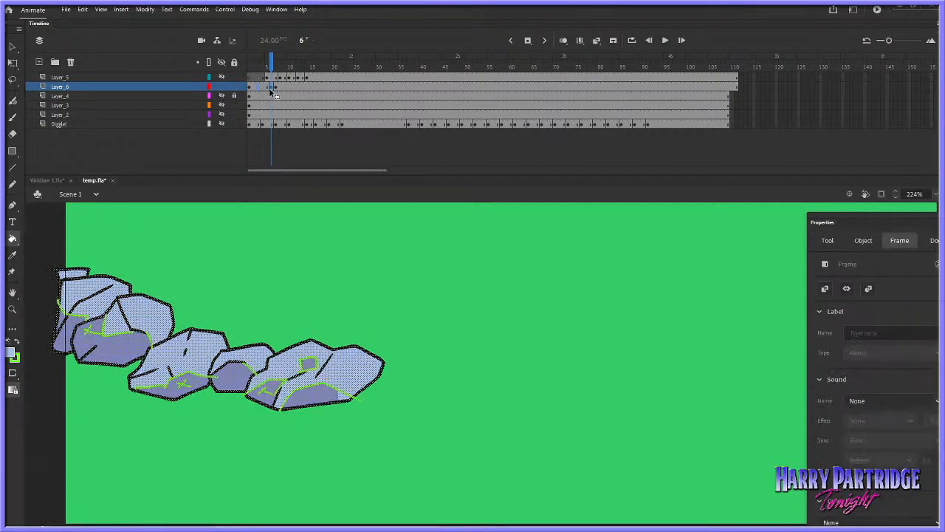
right_click(270, 86)
click(311, 138)
key(comma)
click(12, 134)
key(ctrl+shift+a)
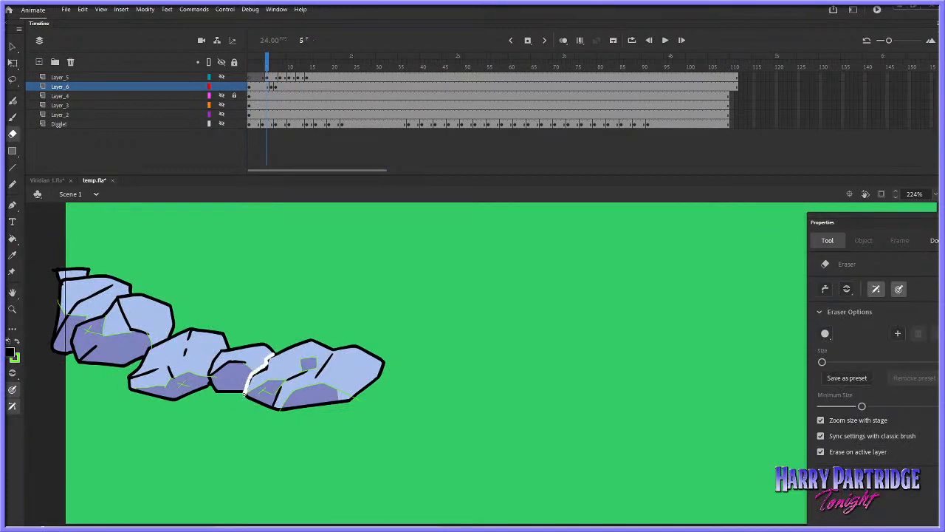
drag(272, 355, 299, 337)
key(l)
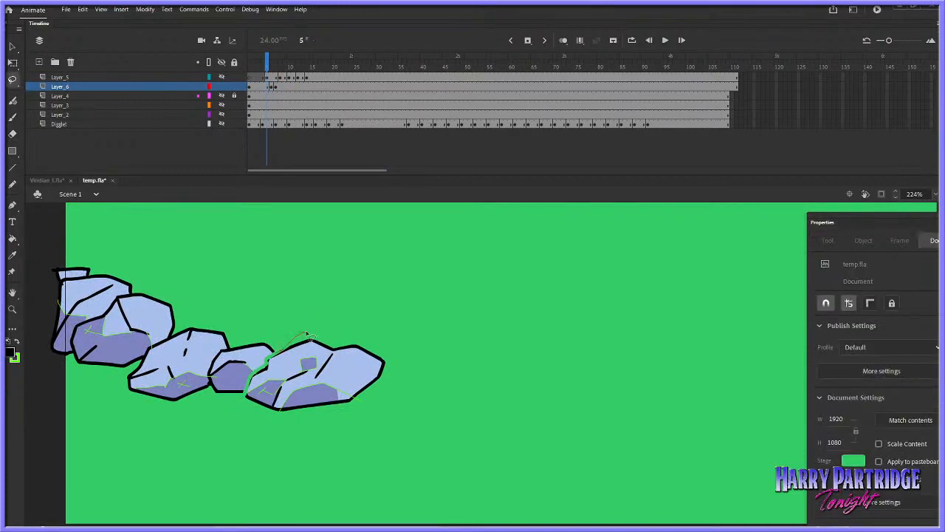
drag(310, 337, 248, 391)
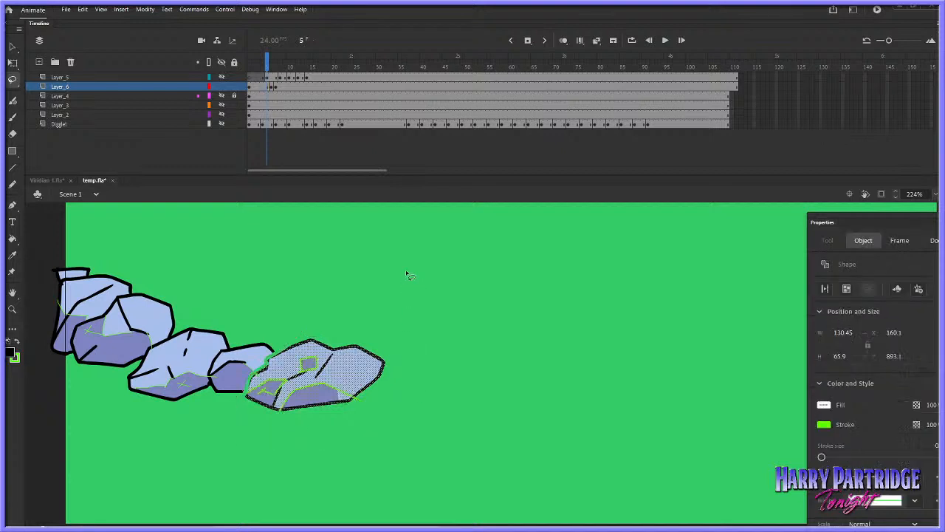
key(Delete)
Close the outline of the new end boulder on frame 5 with the black brush, using onion skinning as a guide
key(b)
click(564, 41)
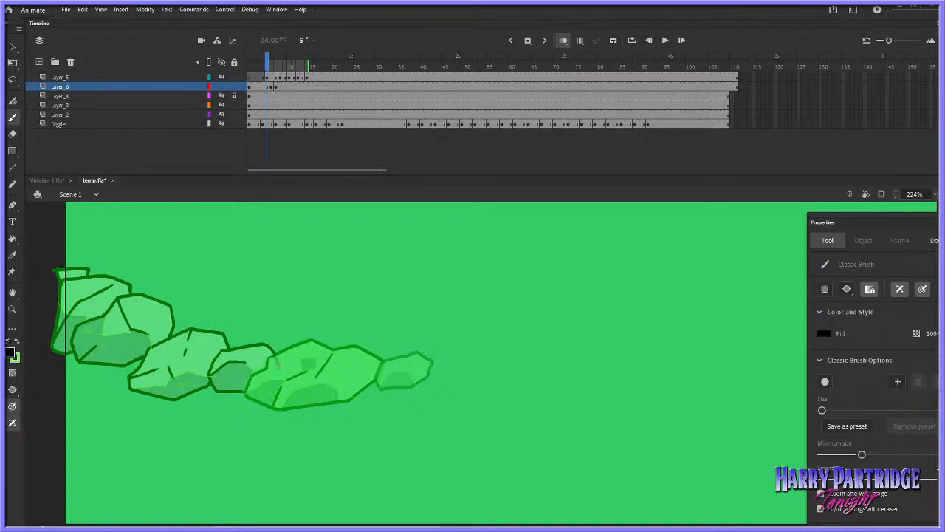
drag(277, 369, 260, 391)
key(ctrl+z)
key(ctrl+z)
click(562, 41)
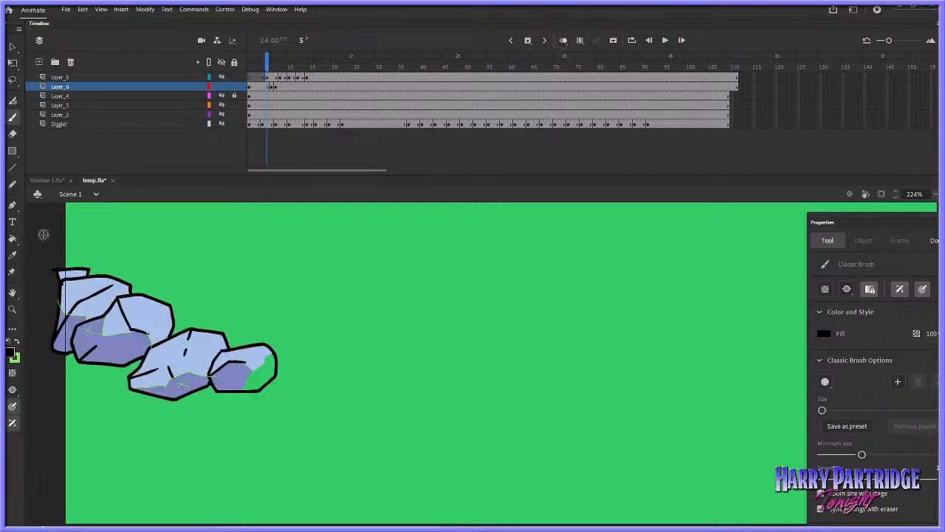
Clean up the end boulder's edge on frame 5, extend its purple shadow and fill the remaining gap with pale blue
key(e)
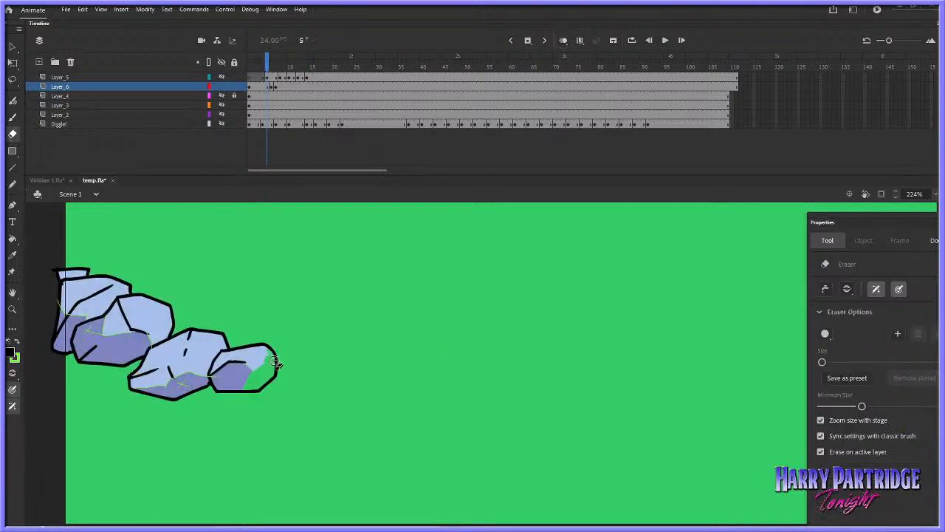
drag(270, 358, 275, 351)
click(13, 47)
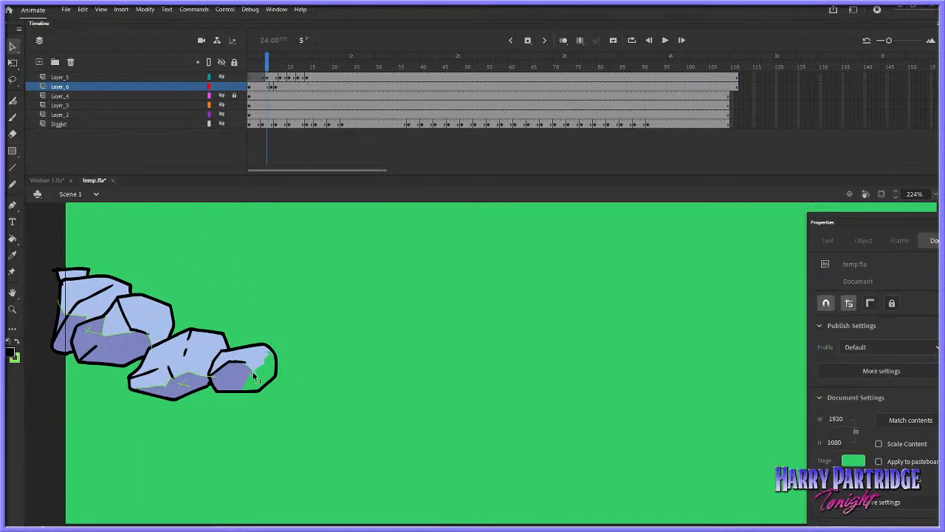
click(12, 239)
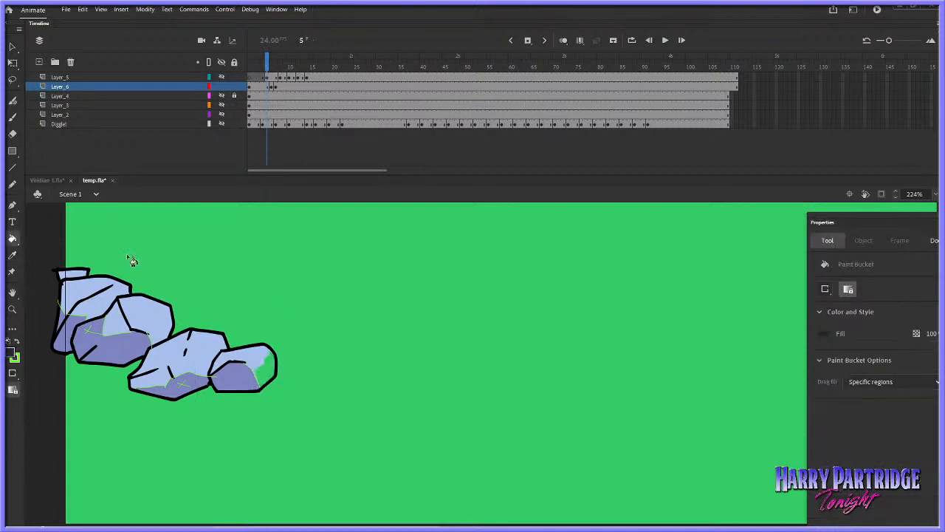
key(i)
click(256, 352)
click(264, 366)
Compare the growing trail across frames 5 to 7 and insert a keyframe at frame 5 of Layer_6
key(period)
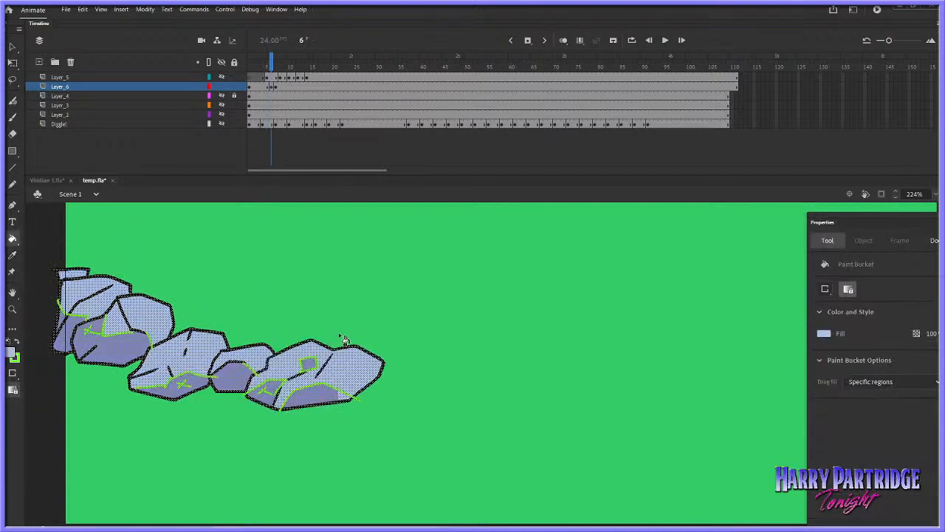
key(comma)
key(period)
key(period)
key(comma)
key(comma)
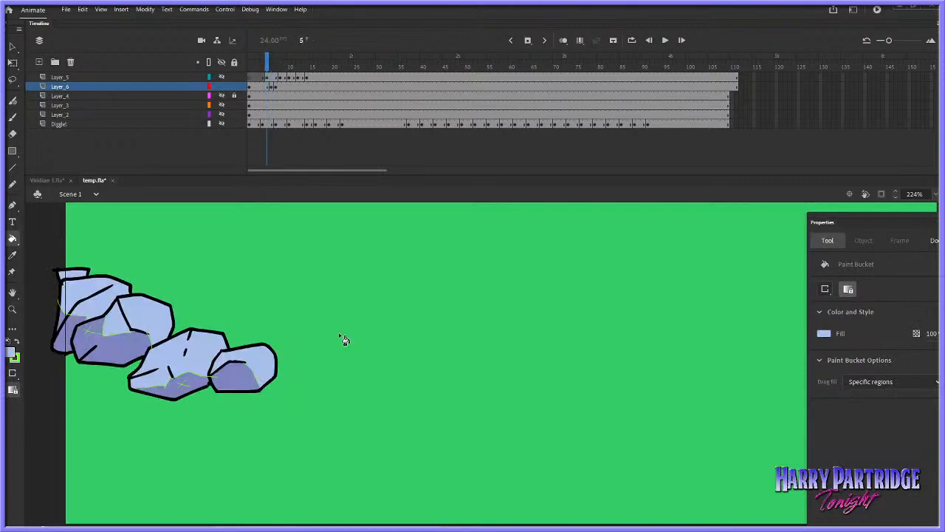
right_click(268, 88)
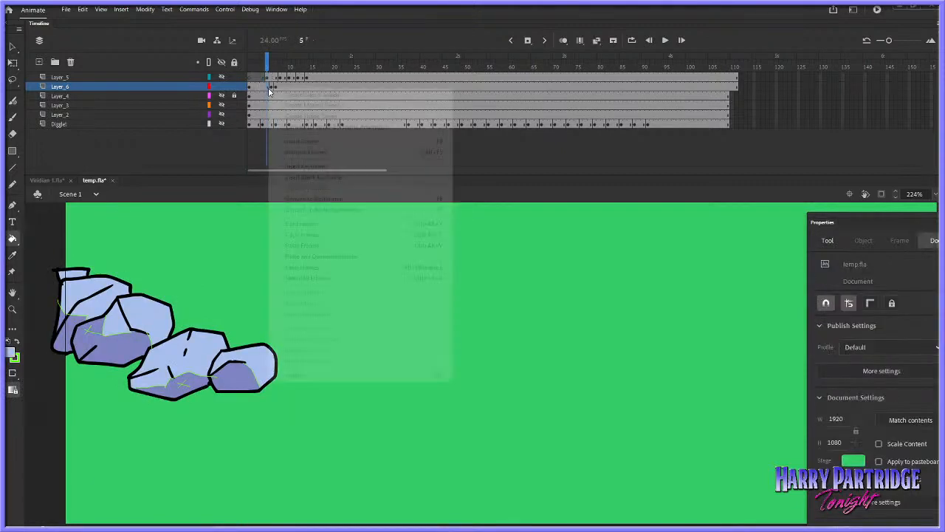
click(295, 167)
On frame 4 of Layer_6, lasso the last two boulders of the trail and delete them
click(12, 81)
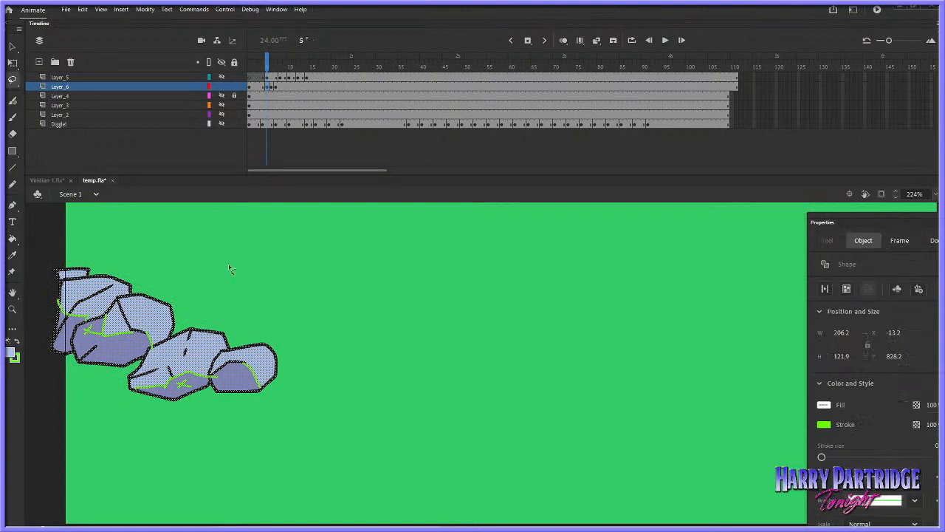
mouse_move(141, 368)
mouse_down()
mouse_move(277, 403)
mouse_move(201, 310)
mouse_up()
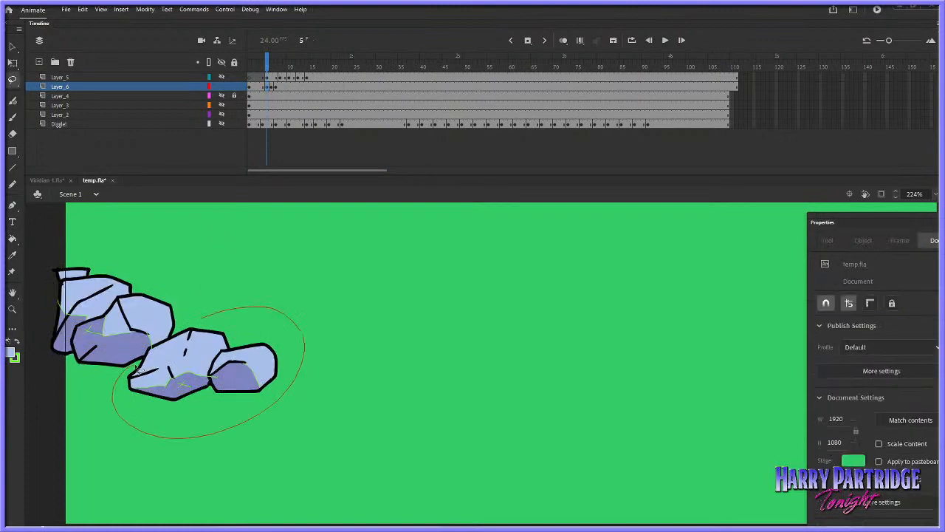
drag(137, 369, 201, 318)
key(period)
key(comma)
key(period)
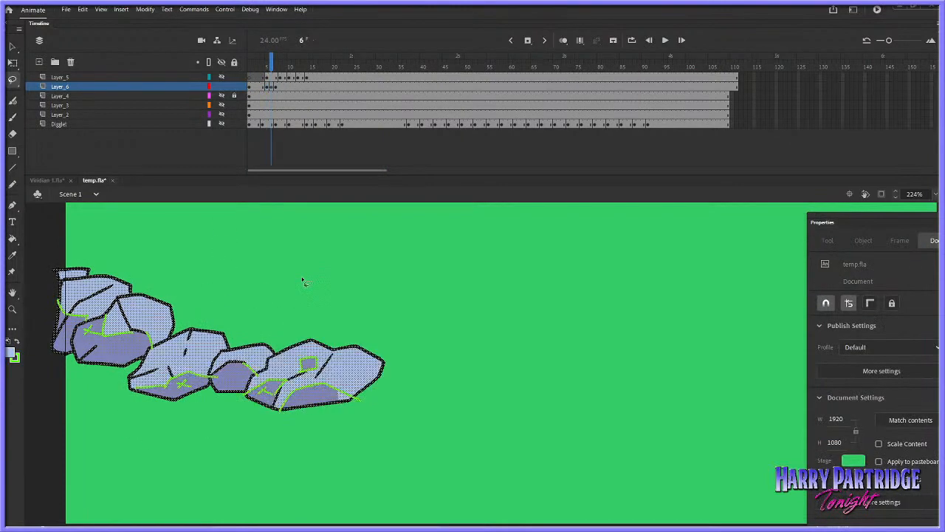
key(comma)
key(comma)
mouse_move(130, 371)
mouse_down()
mouse_move(303, 378)
mouse_move(189, 322)
mouse_up()
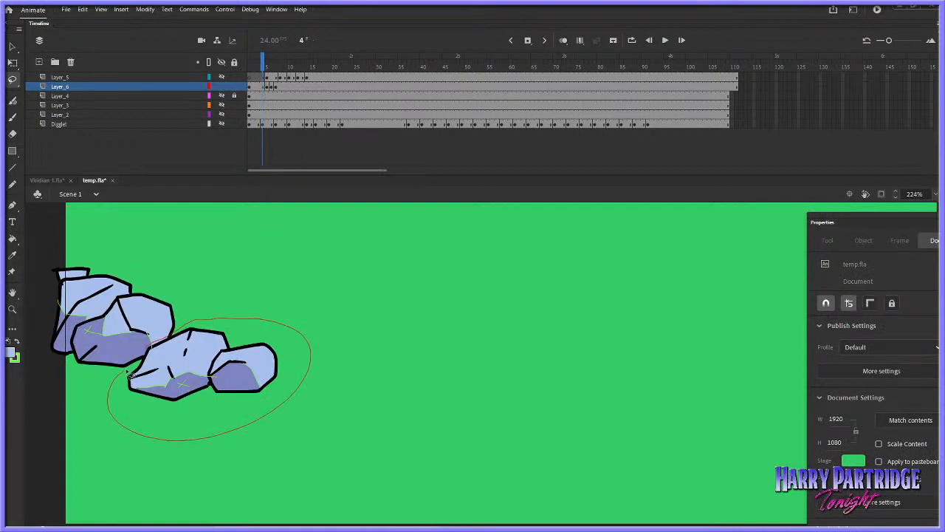
drag(127, 373, 130, 371)
key(Delete)
Close the open outline of the end boulder on frame 4 with the black brush, using onion skinning as a guide
key(b)
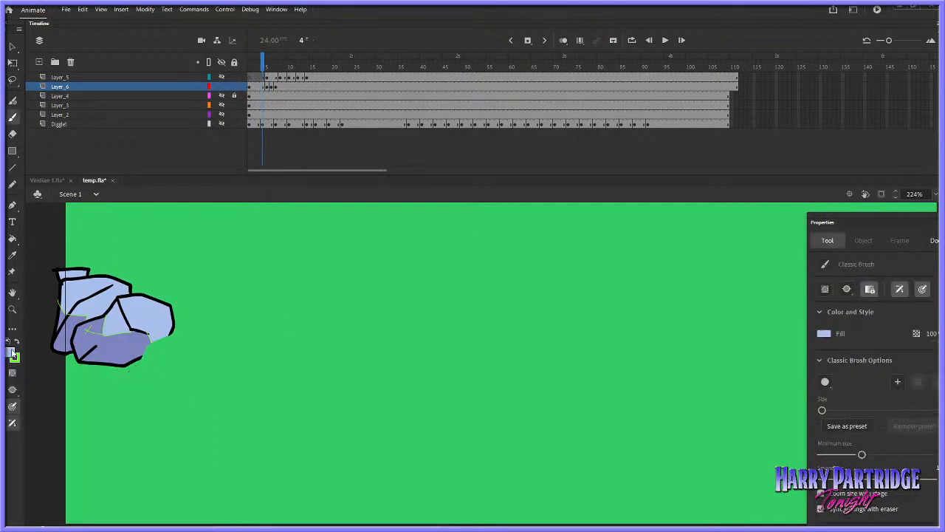
click(13, 354)
click(24, 378)
click(563, 40)
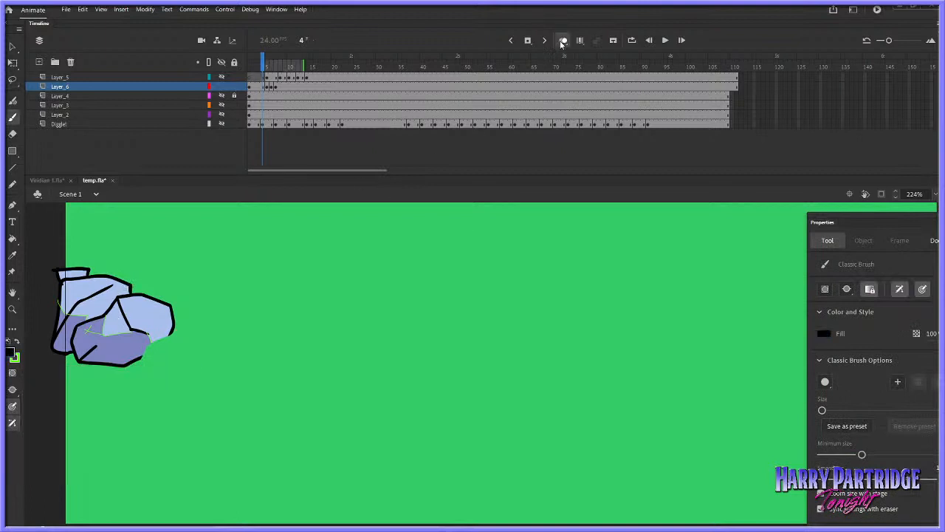
drag(149, 352, 134, 361)
key(ctrl+z)
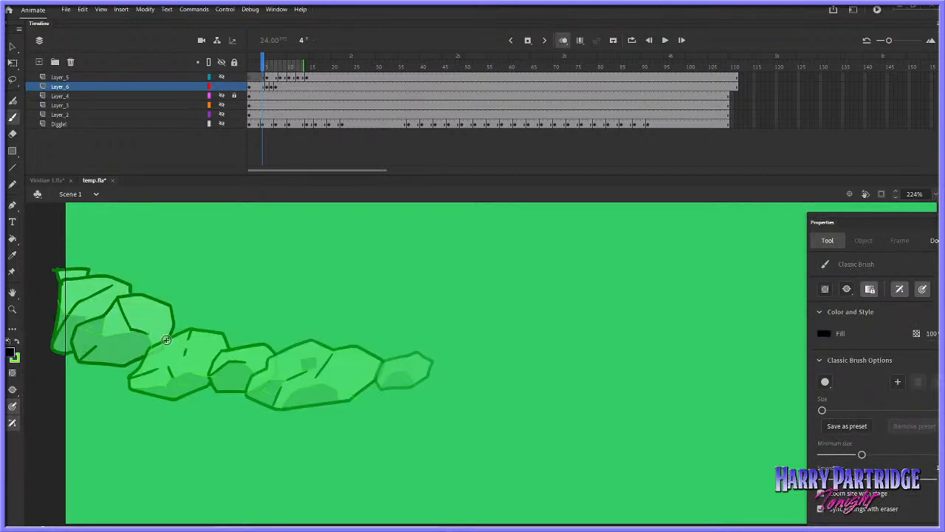
click(560, 43)
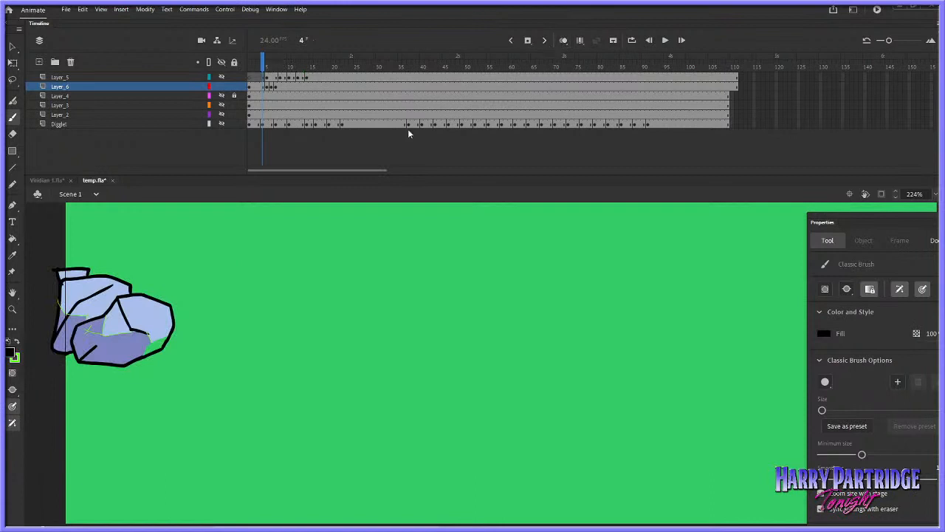
Fill the remaining gap in frame 4's end boulder with the sampled purple shadow color and pale blue
key(i)
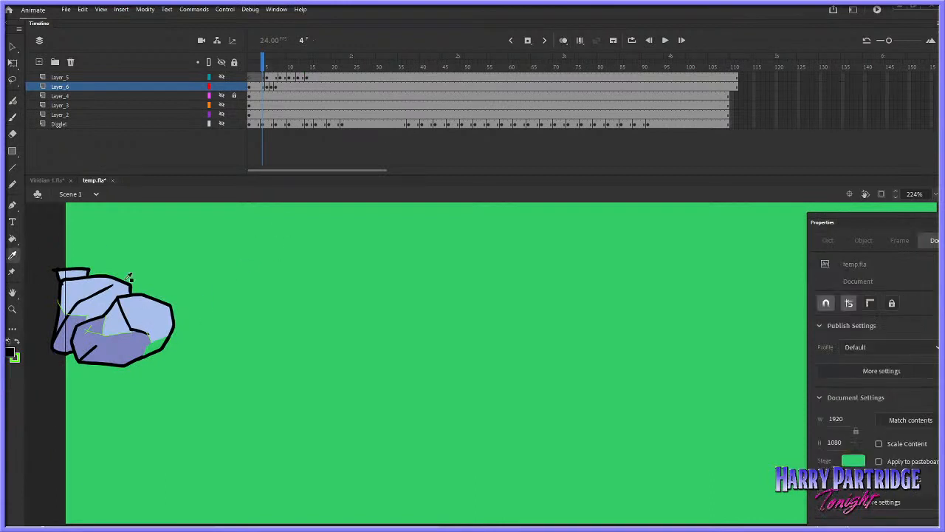
click(158, 330)
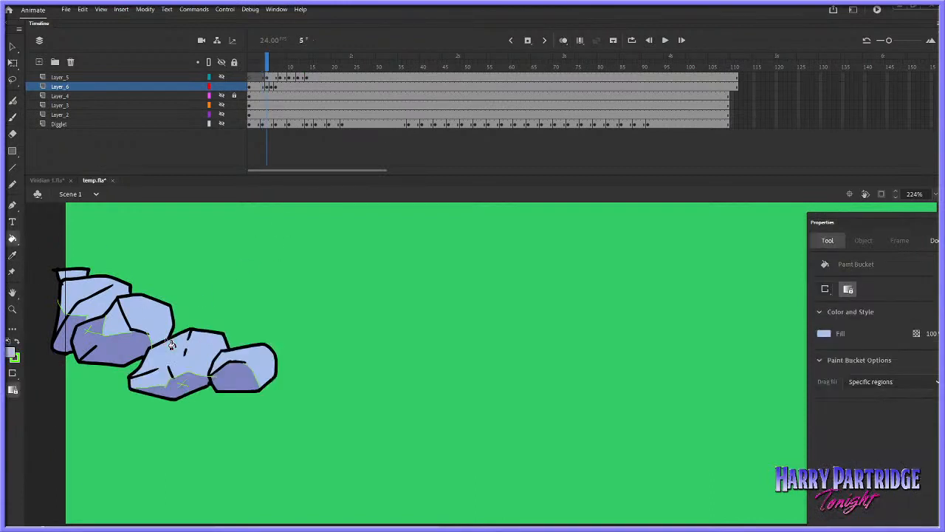
key(v)
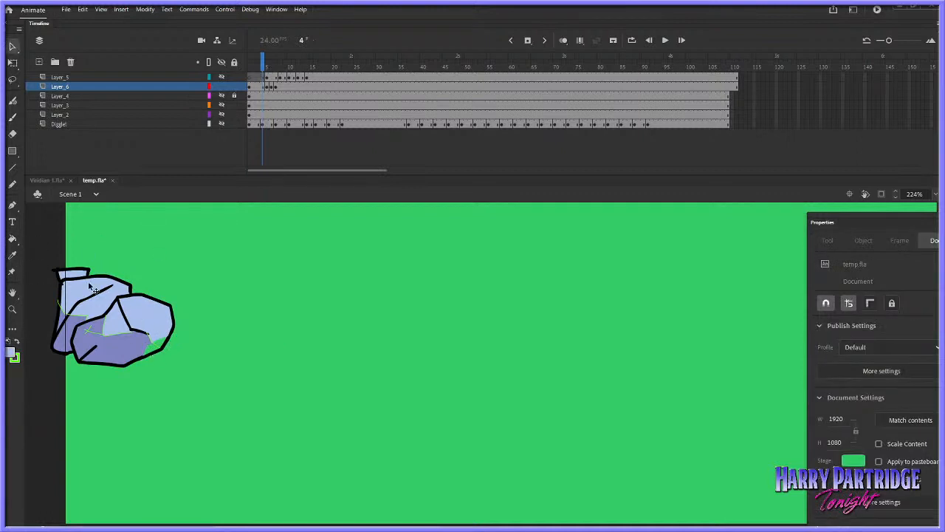
click(13, 255)
click(134, 339)
click(150, 348)
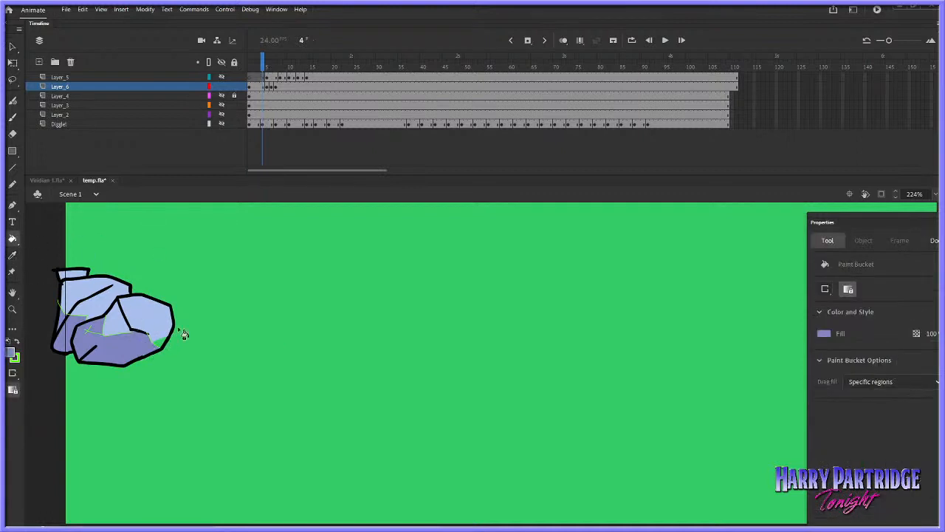
click(13, 255)
click(157, 325)
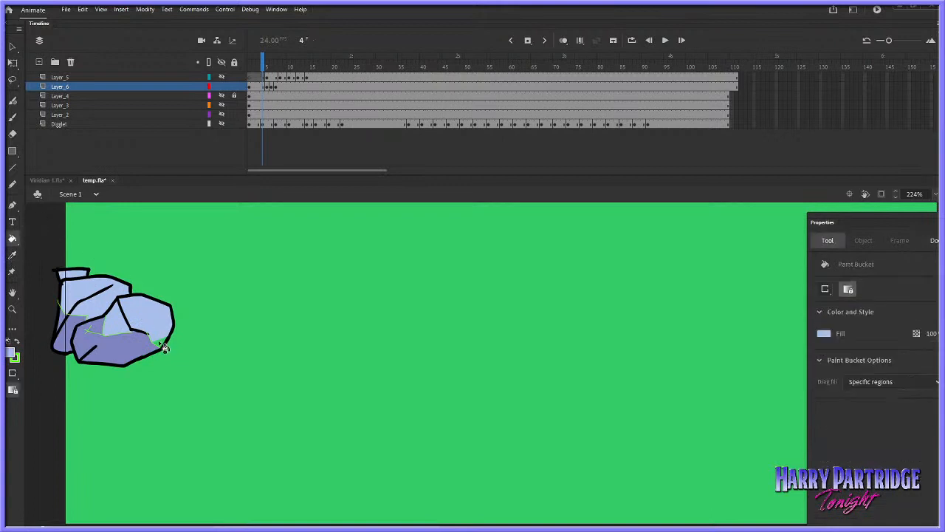
Insert a keyframe at frame 4 of Layer_6, then lasso and delete the front boulder from it
right_click(264, 88)
click(310, 165)
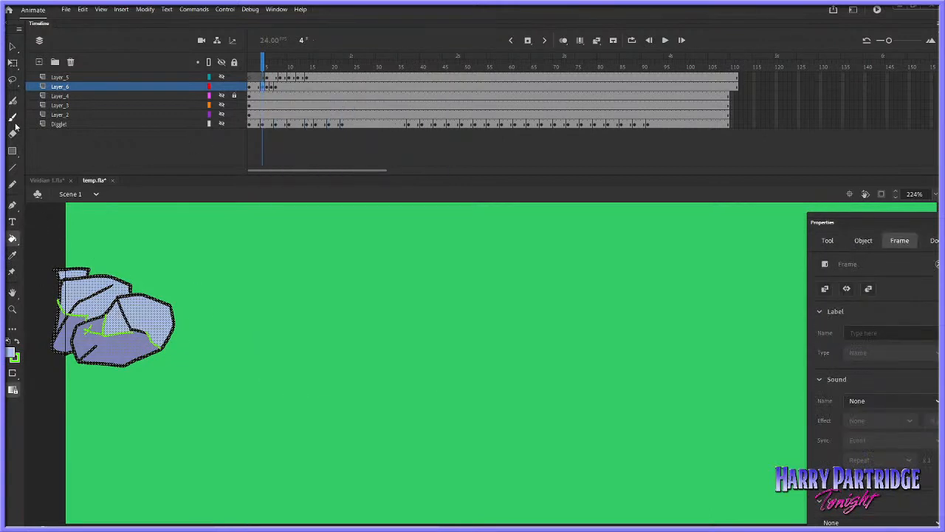
click(12, 79)
click(153, 249)
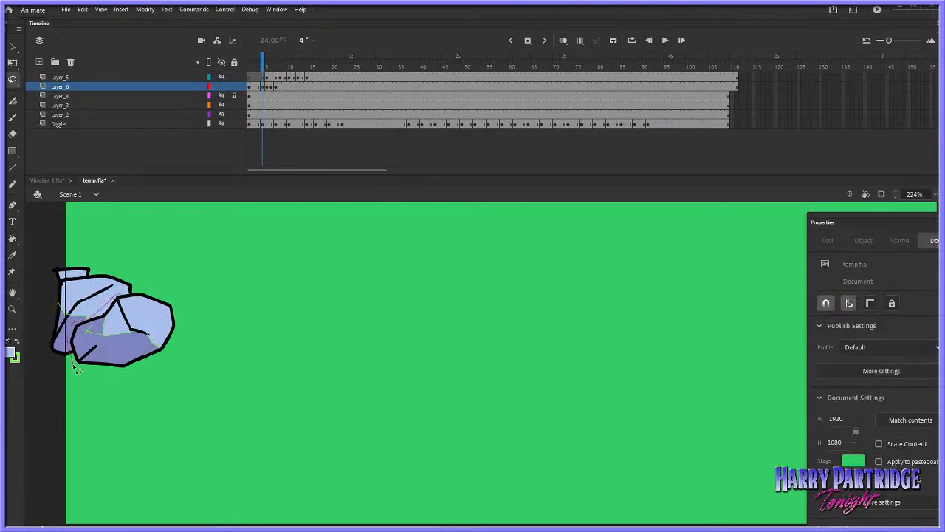
mouse_move(77, 370)
mouse_down()
mouse_move(177, 284)
mouse_move(81, 354)
mouse_up()
key(Delete)
Clear the leftover black bits and close the remaining boulder's outline in black, using onion skinning as a guide
key(b)
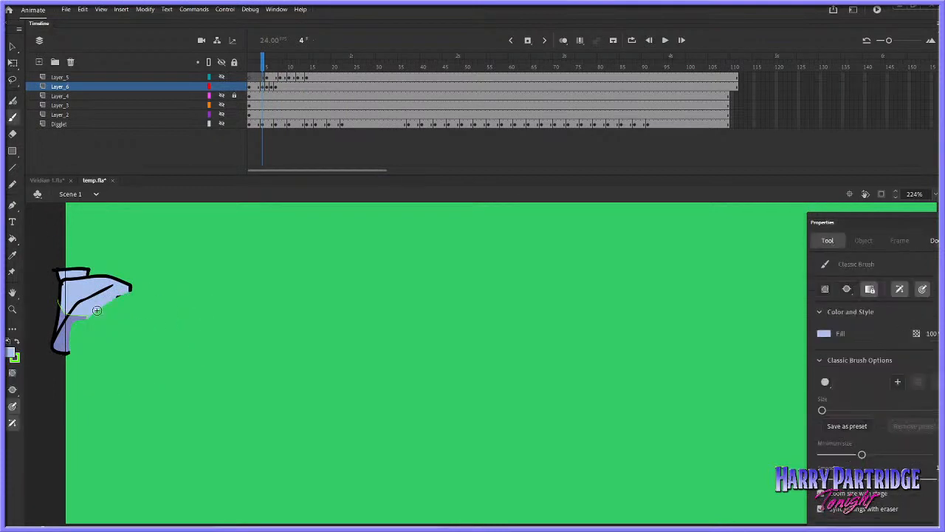
click(12, 133)
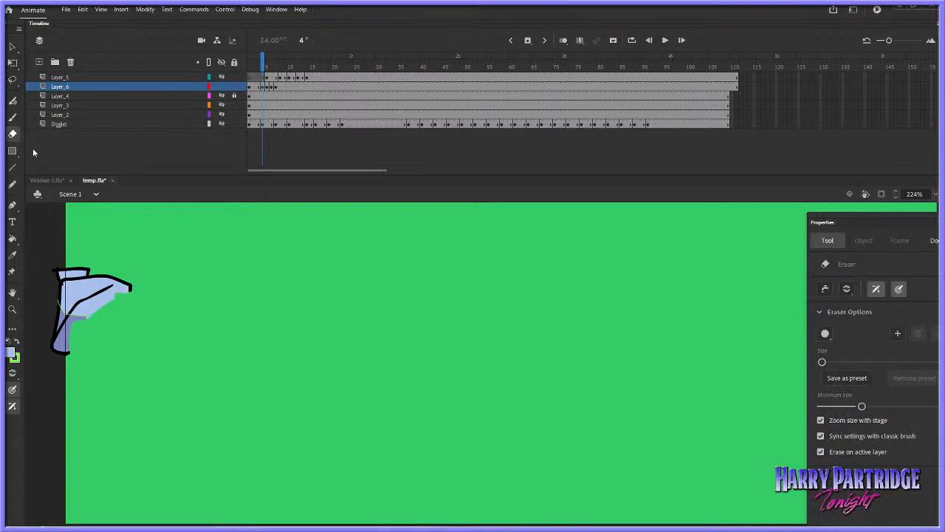
click(13, 118)
click(12, 352)
click(88, 273)
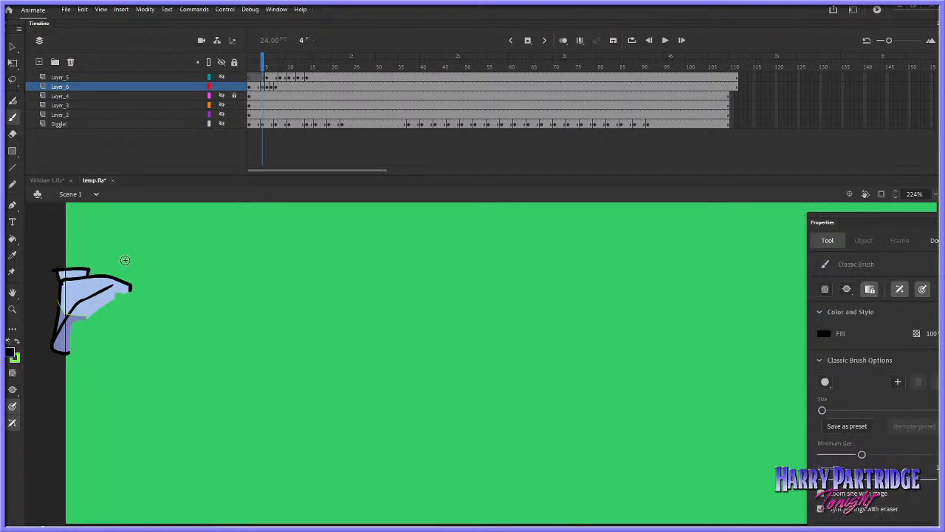
click(561, 41)
drag(69, 353, 112, 334)
key(ctrl+z)
mouse_move(131, 288)
mouse_down()
mouse_move(120, 328)
mouse_move(59, 359)
mouse_up()
key(ctrl+z)
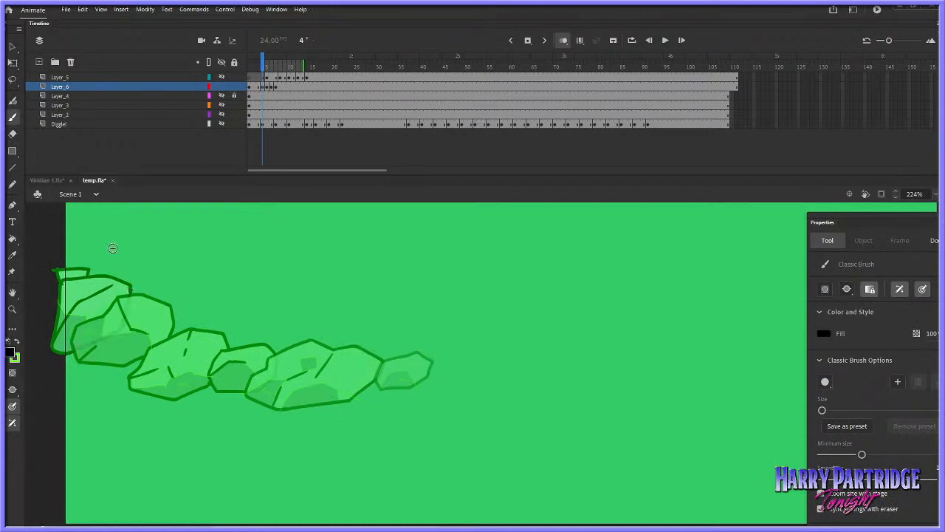
click(563, 41)
Extend the remaining boulder's purple shadow down to its outline and fill the rest with pale blue
click(12, 46)
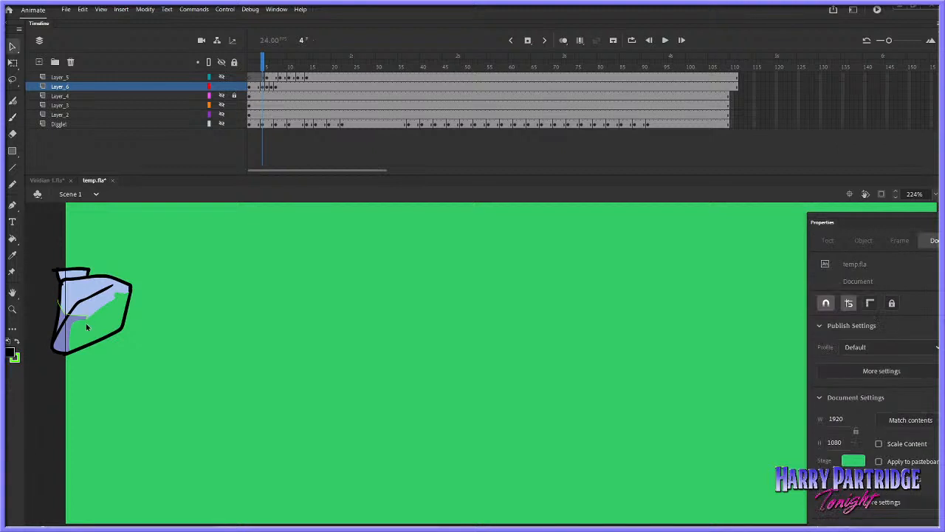
click(12, 239)
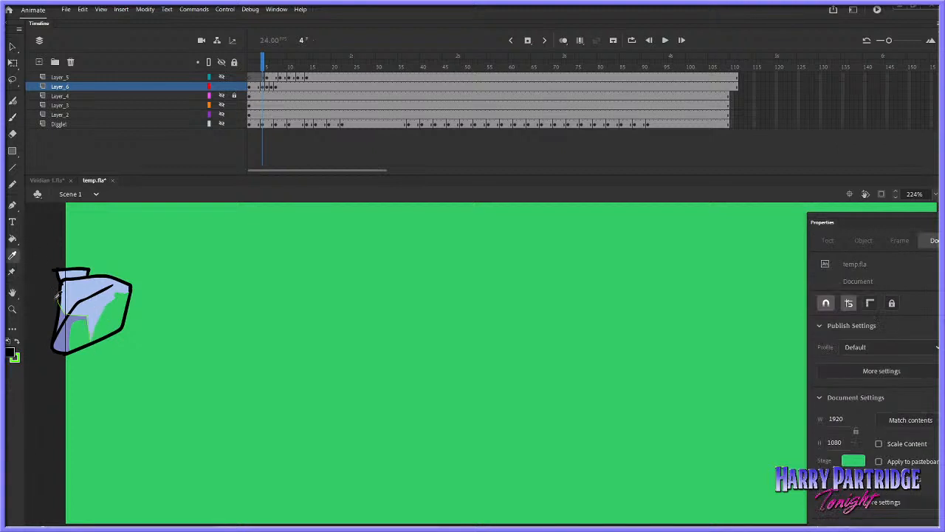
click(13, 256)
click(95, 303)
click(118, 316)
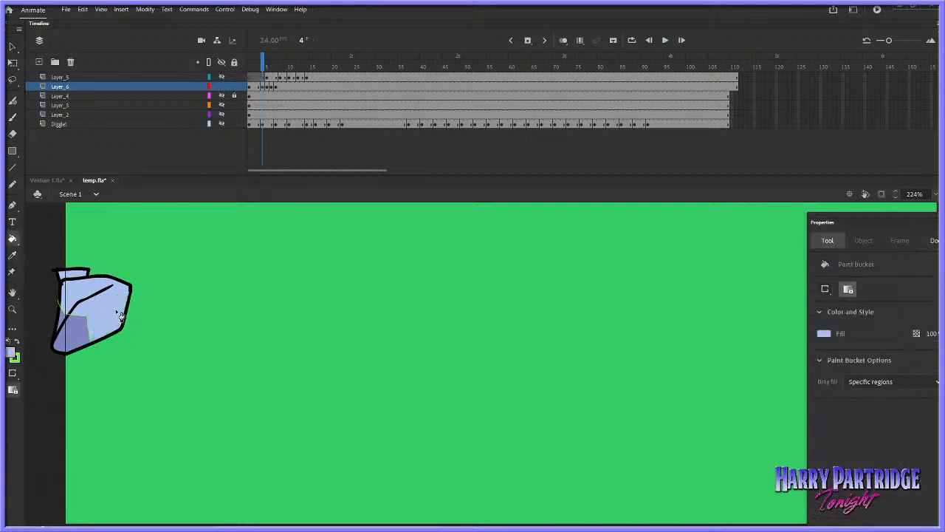
Insert extra frames after the boulder keyframes on Layer_6 to hold each drawing longer
click(260, 89)
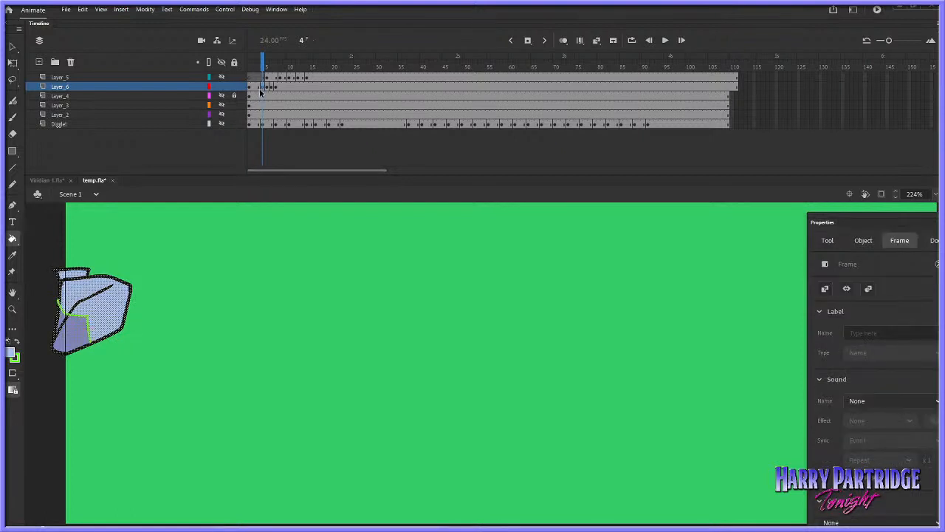
drag(262, 89, 265, 94)
click(276, 89)
key(F5)
key(F5)
click(289, 89)
key(F5)
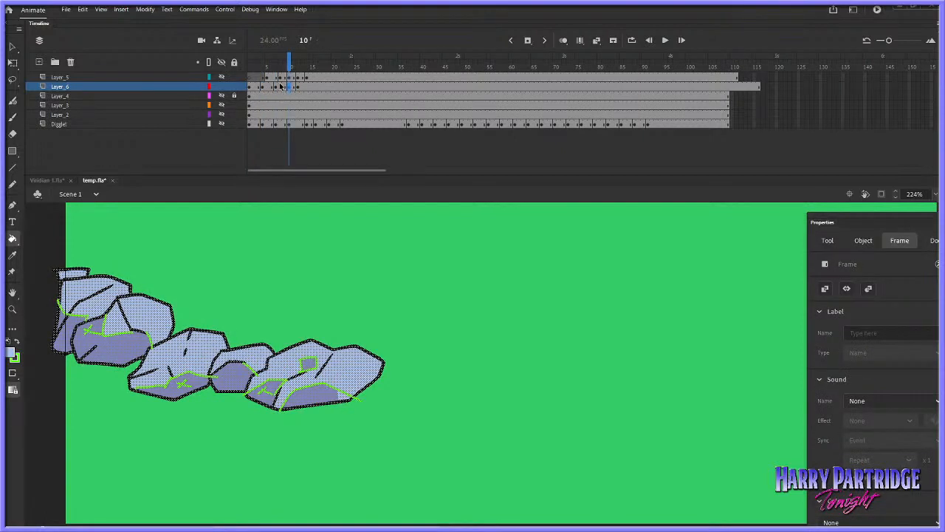
Remove surplus frames between the boulder keyframes on Layer_6 so the growing trail's drawings sit two frames apart
right_click(280, 86)
click(310, 148)
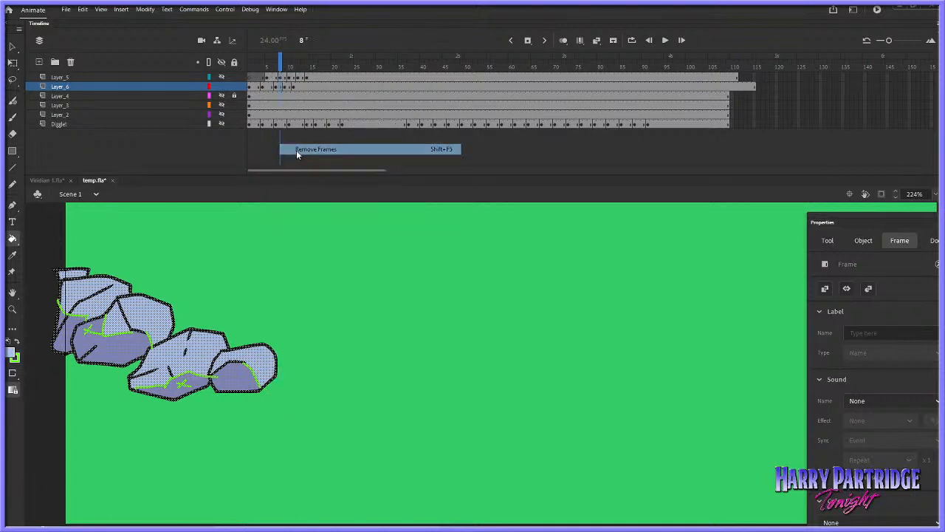
right_click(260, 89)
click(280, 151)
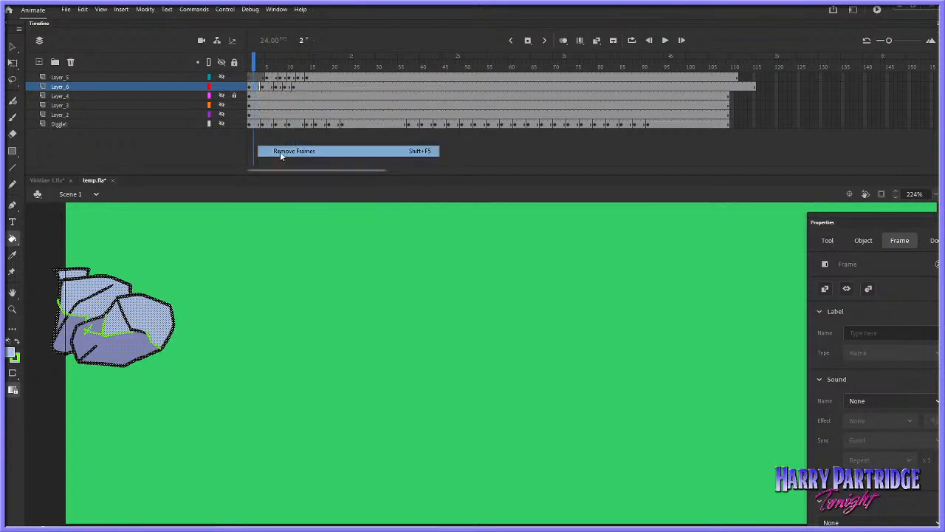
right_click(261, 91)
click(278, 140)
Show Layer_5 again and play the growing boulder trail together with the Dugtrio animation
key(Return)
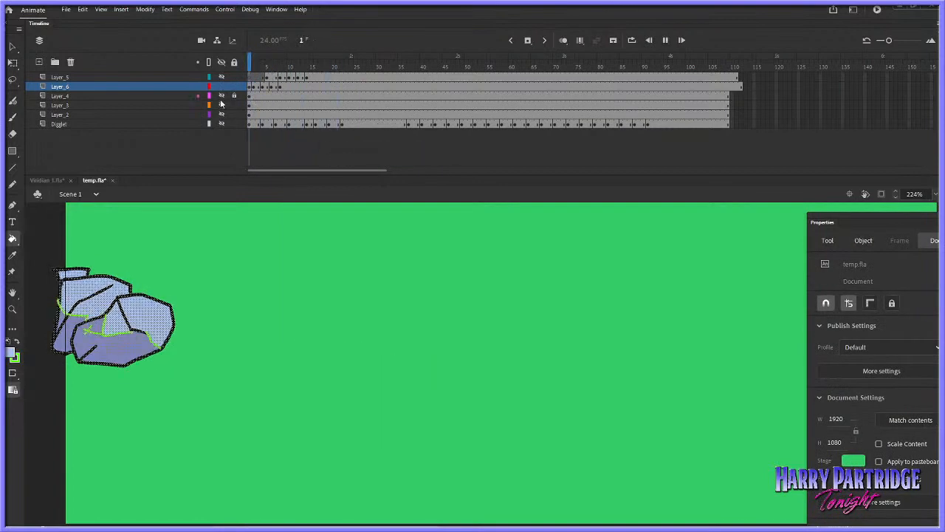
key(Return)
click(250, 86)
click(223, 77)
click(12, 309)
alt+click(512, 346)
key(Return)
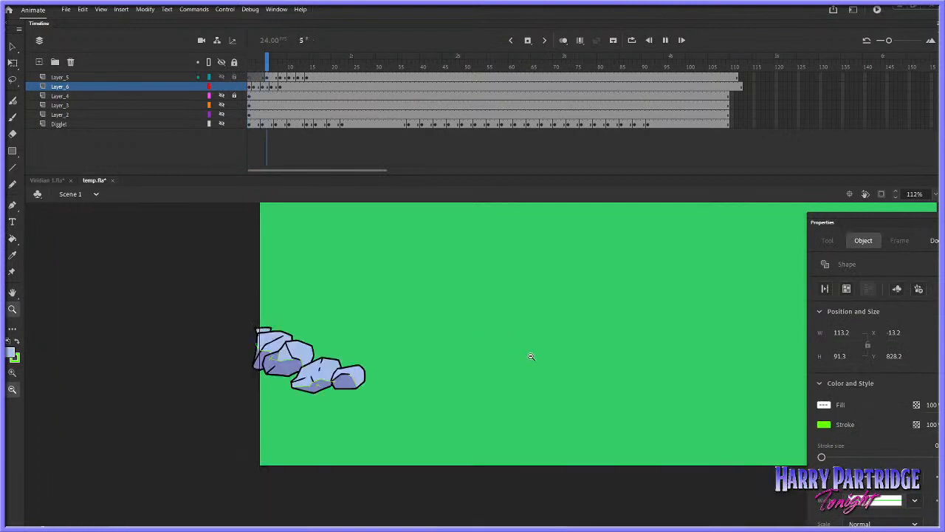
Insert two frames on Layer_5 ahead of the Dugtrio keyframes to delay the pop-out, and play it back
click(262, 77)
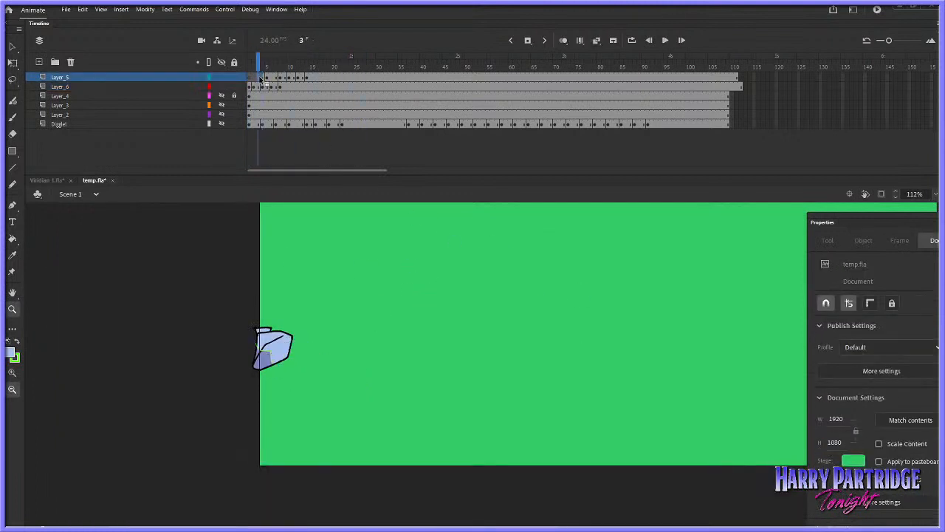
right_click(262, 76)
click(295, 131)
key(Return)
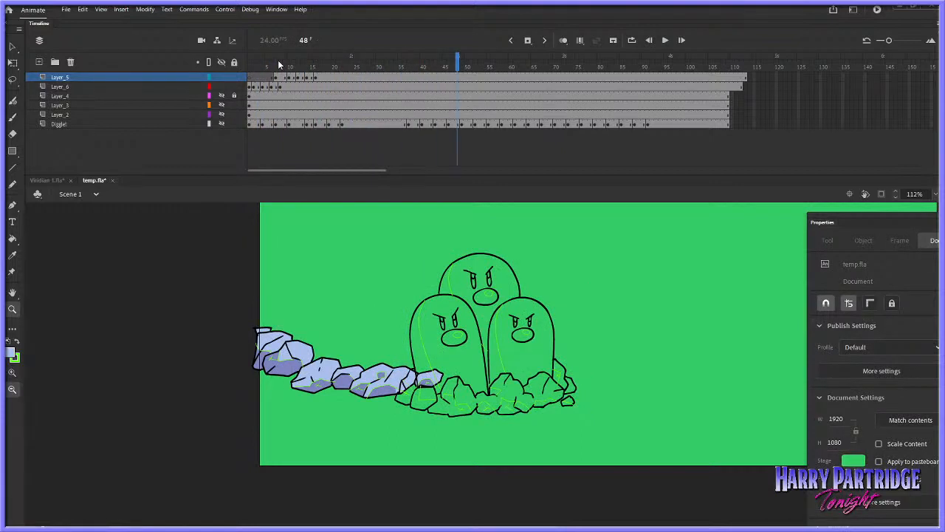
Step back through and replay the combined boulder and Dugtrio animation, then save the file
click(325, 61)
key(comma)
key(comma)
key(comma)
key(comma)
key(comma)
key(Return)
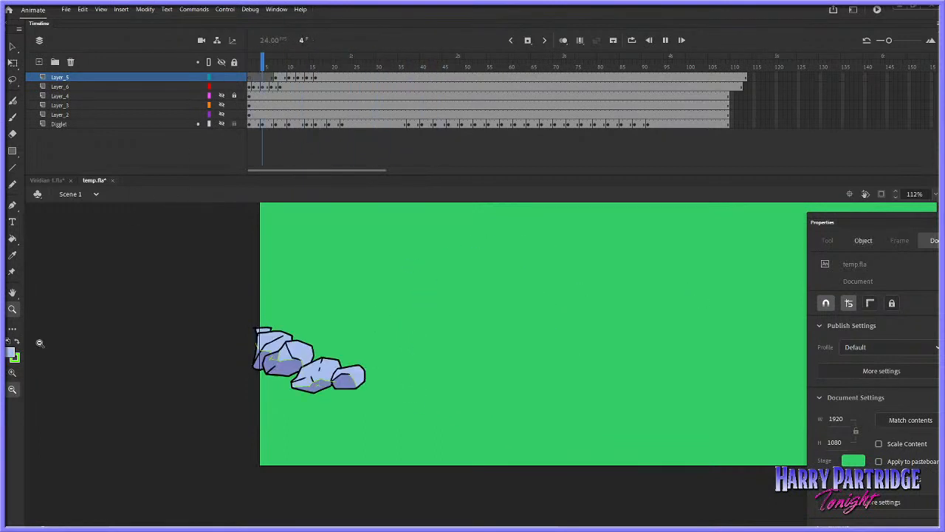
key(Return)
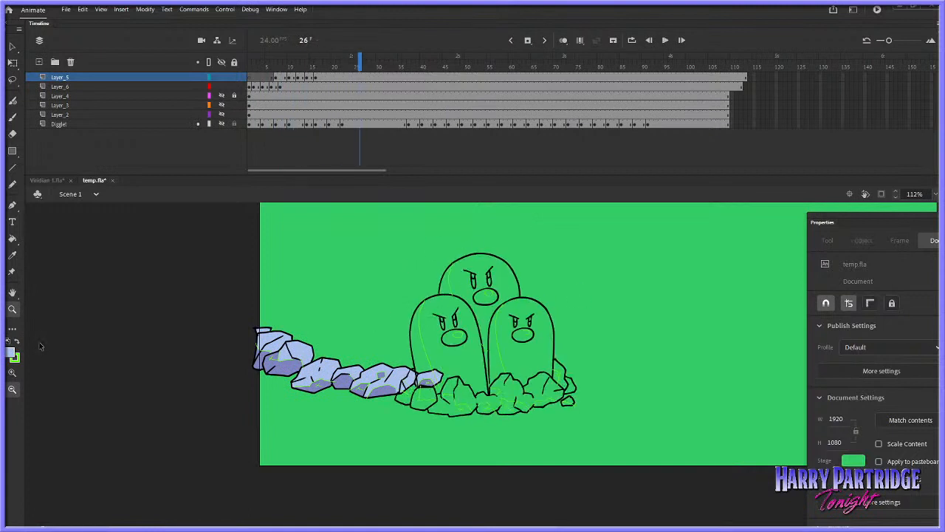
key(ctrl+s)
key(Return)
Insert a keyframe at frame 30 of Layer_5 and check its position against the surrounding frames
click(378, 76)
right_click(378, 75)
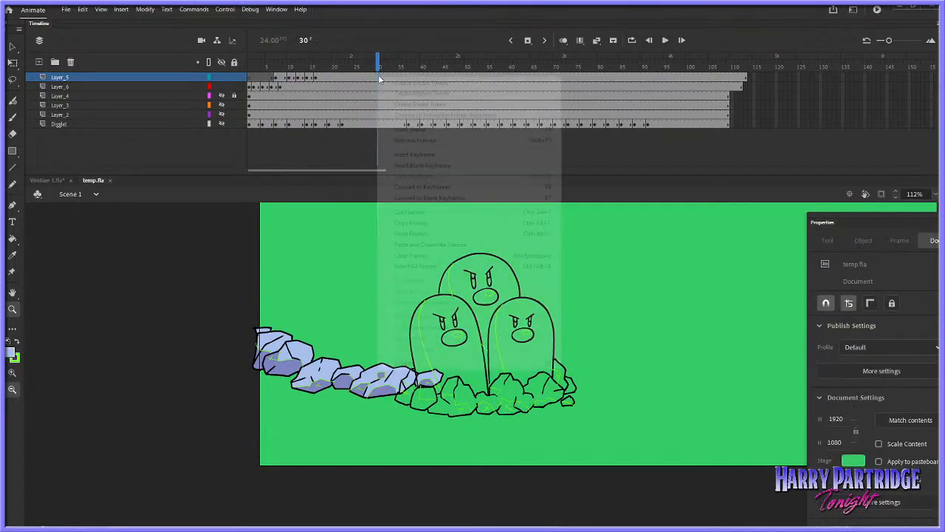
click(418, 156)
alt+click(473, 344)
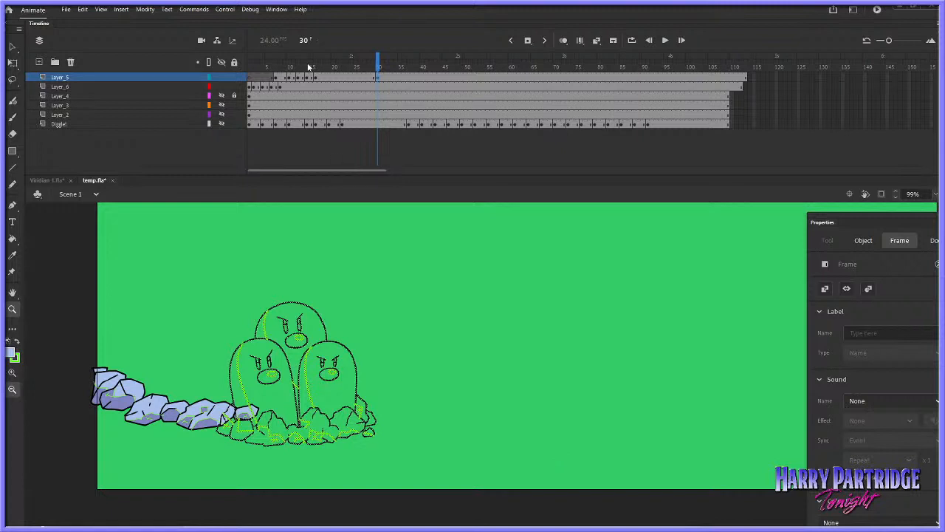
drag(264, 67, 424, 135)
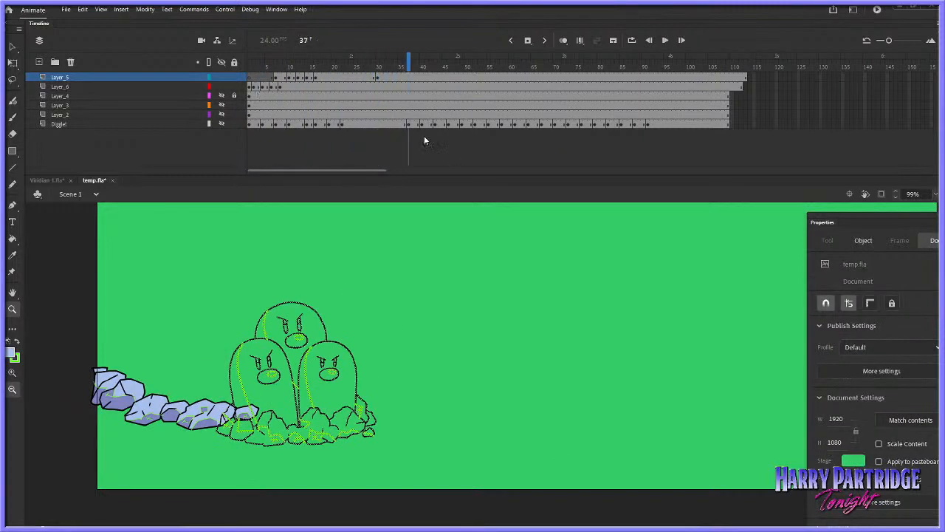
click(378, 77)
With Layer_6 hidden, empty frame 30 of Layer_5 and turn on onion skinning to show the previous Dugtrio drawing
drag(262, 282, 470, 477)
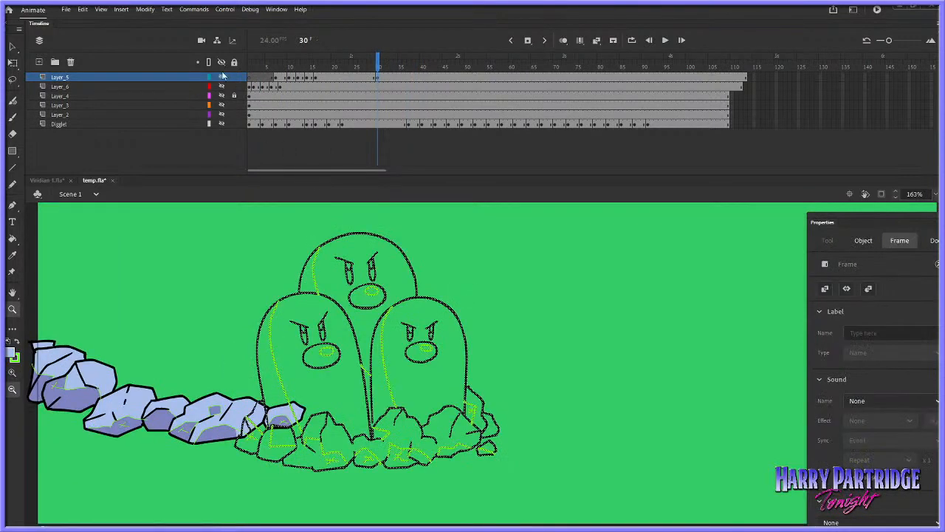
click(222, 76)
click(561, 43)
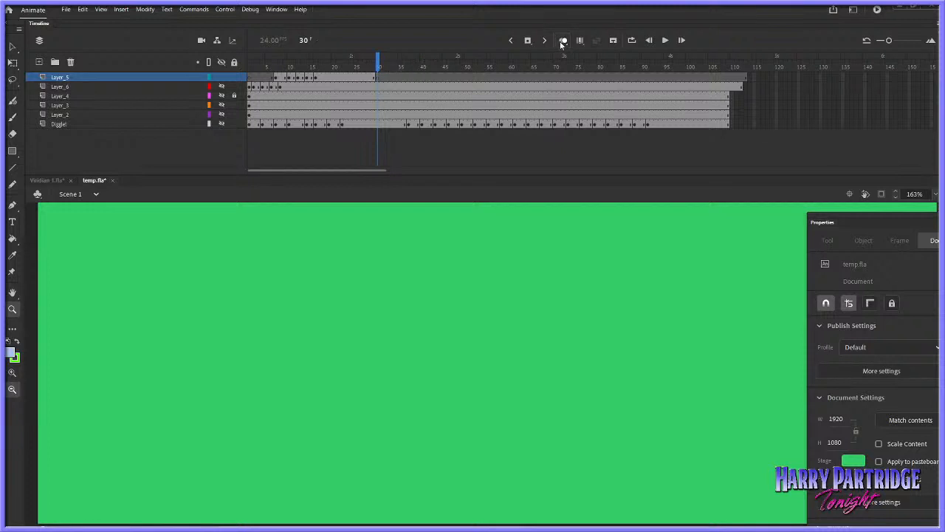
click(375, 60)
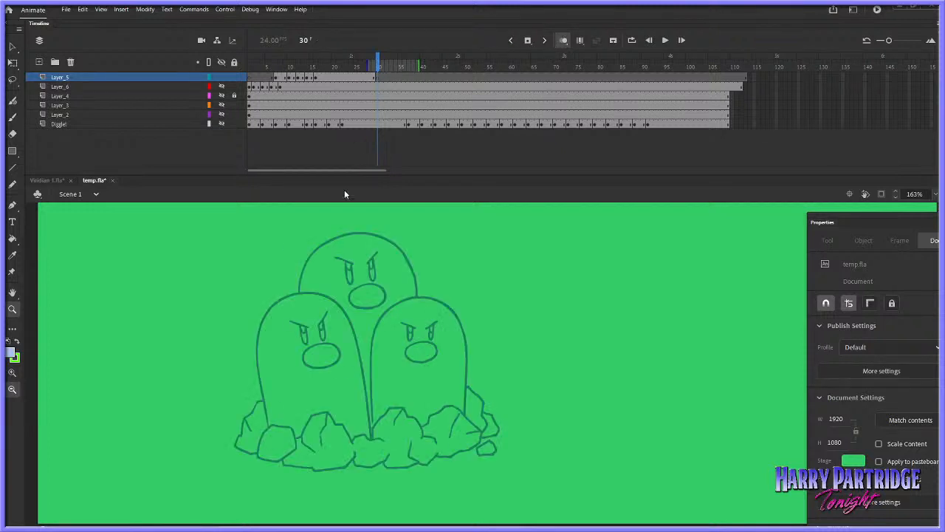
drag(241, 222, 674, 523)
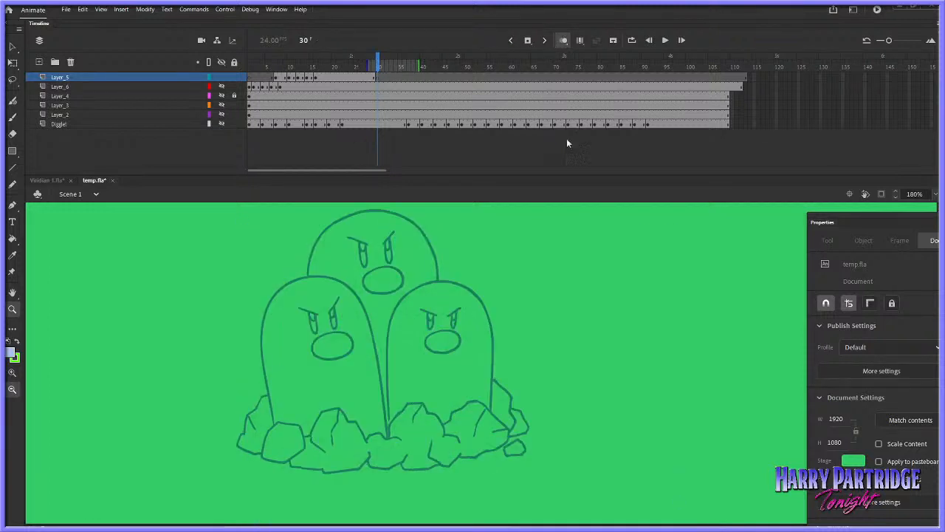
Set the document's stage color to white (#FFFFFF) and make the Classic Brush ready
click(13, 129)
click(145, 10)
click(160, 24)
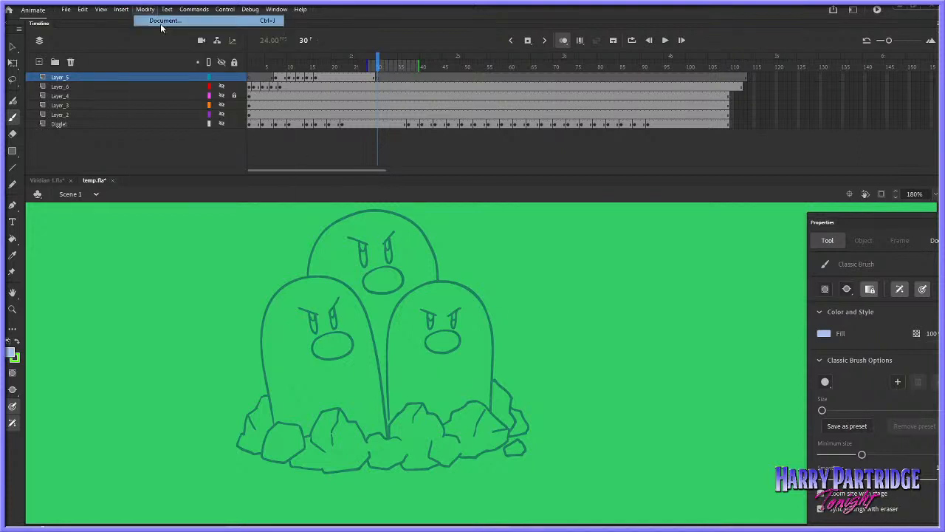
click(373, 311)
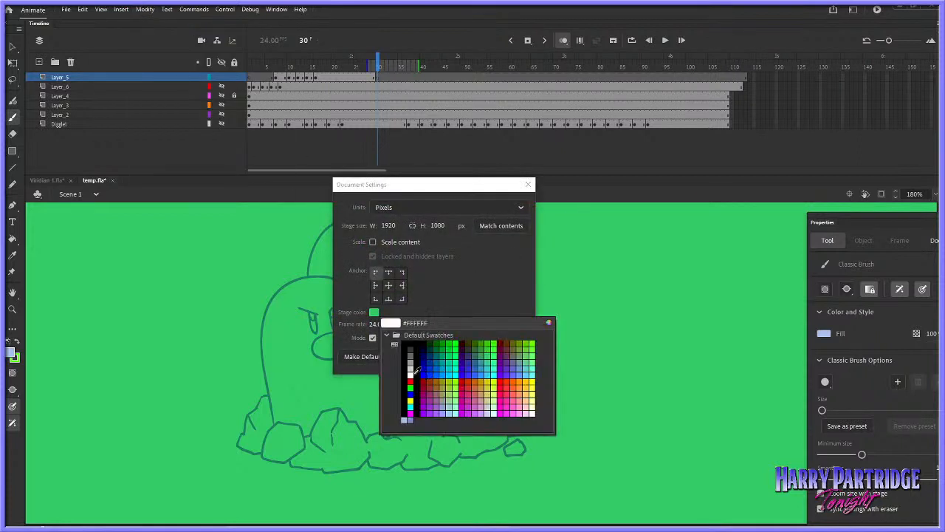
click(418, 370)
click(505, 355)
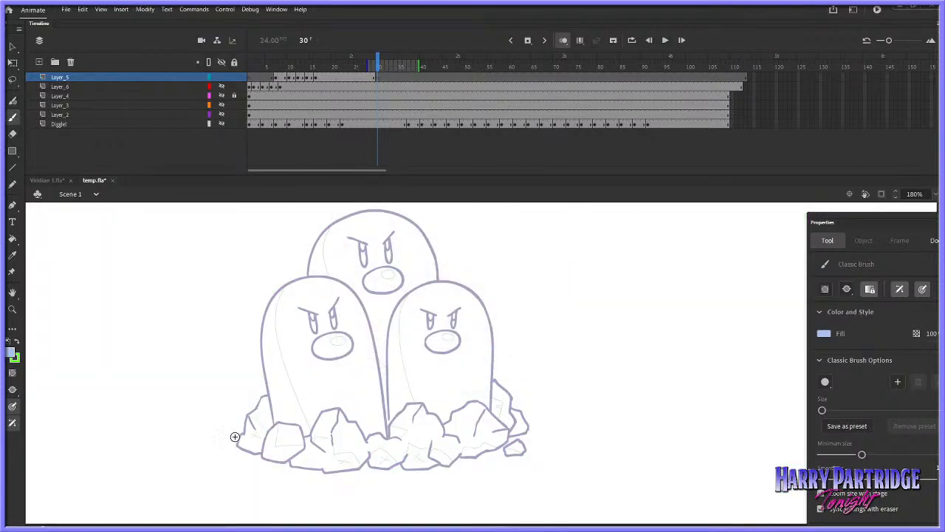
With a black brush fill, draw the left-hand boulders slightly offset from the onion-skinned rocks in frame 30 of Layer_5
click(12, 353)
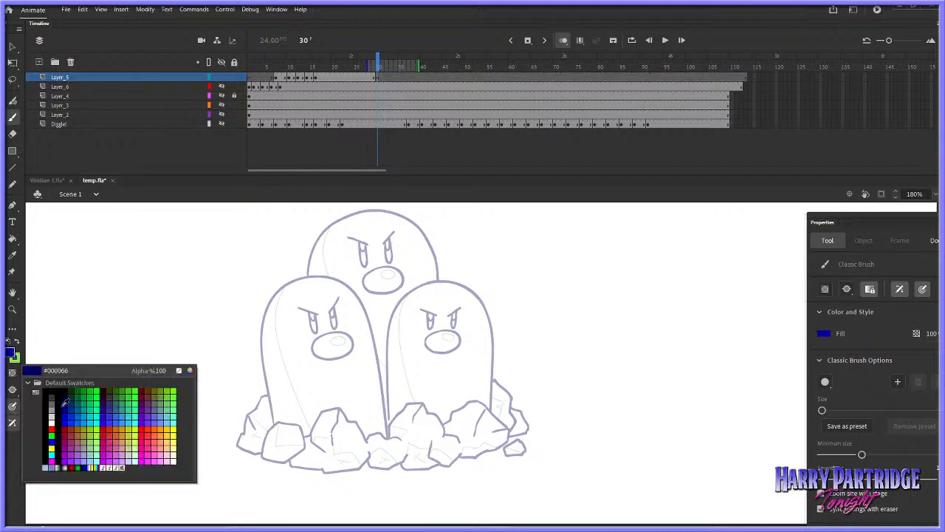
click(26, 385)
mouse_move(233, 443)
mouse_down()
mouse_move(258, 397)
mouse_move(272, 418)
mouse_move(249, 453)
mouse_move(274, 423)
mouse_move(300, 430)
mouse_move(271, 423)
mouse_up()
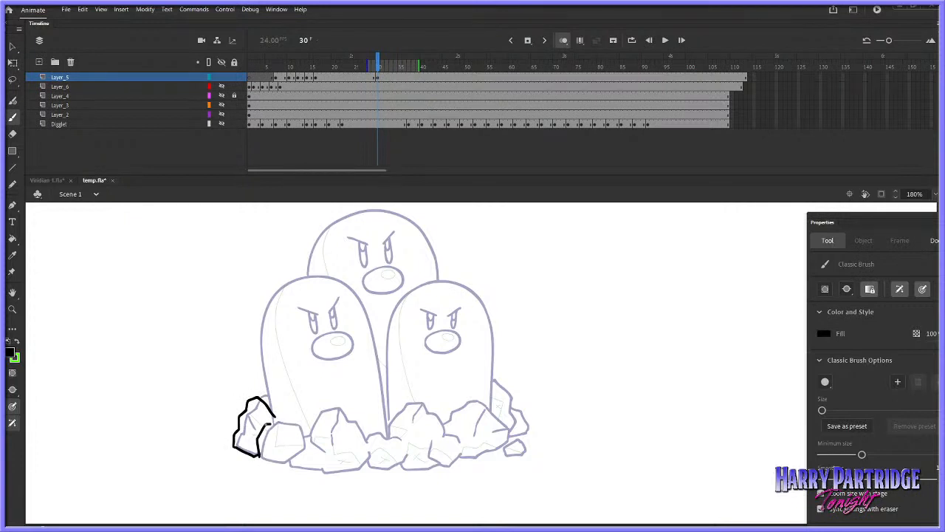
drag(276, 462, 303, 468)
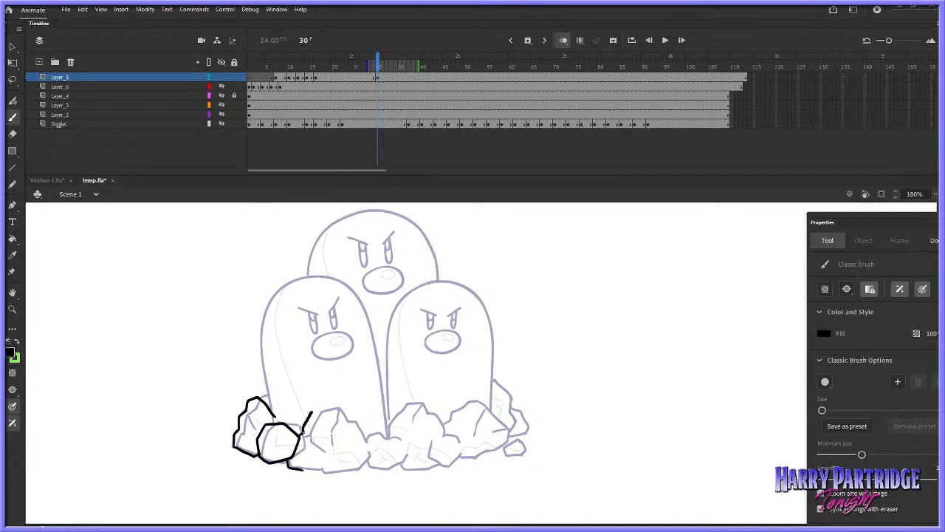
mouse_move(311, 411)
mouse_down()
mouse_move(330, 409)
mouse_move(338, 428)
mouse_move(310, 442)
mouse_move(319, 446)
mouse_up()
drag(299, 466, 341, 472)
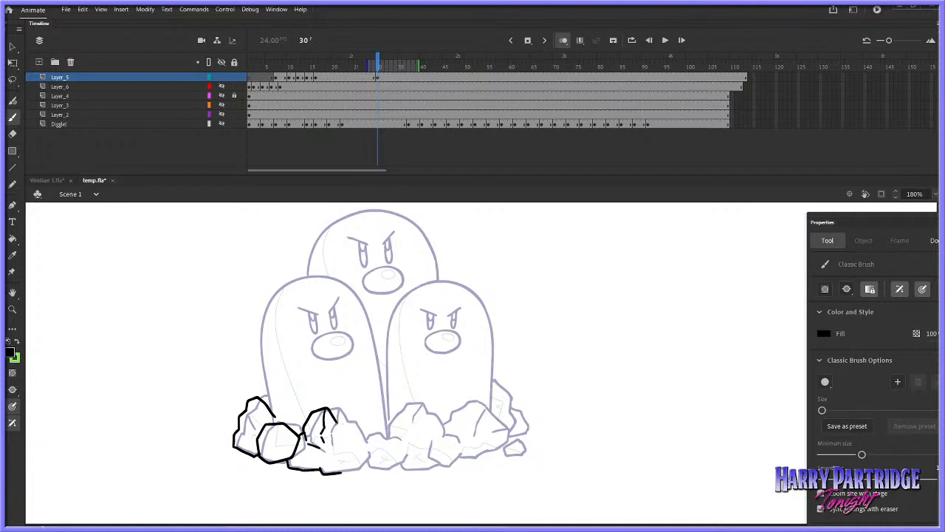
drag(334, 417, 368, 456)
drag(343, 473, 365, 454)
Draw the small middle boulder and the outline of the larger one beside it, and flip through the frames to check them
key(period)
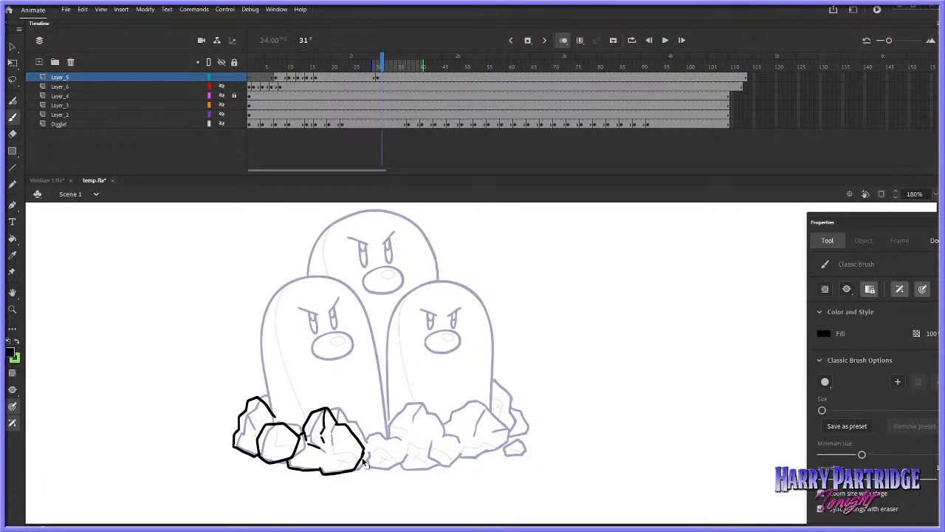
mouse_move(361, 463)
mouse_down()
mouse_move(375, 436)
mouse_move(400, 445)
mouse_move(383, 466)
mouse_move(398, 460)
mouse_move(402, 423)
mouse_move(421, 411)
mouse_move(450, 437)
mouse_up()
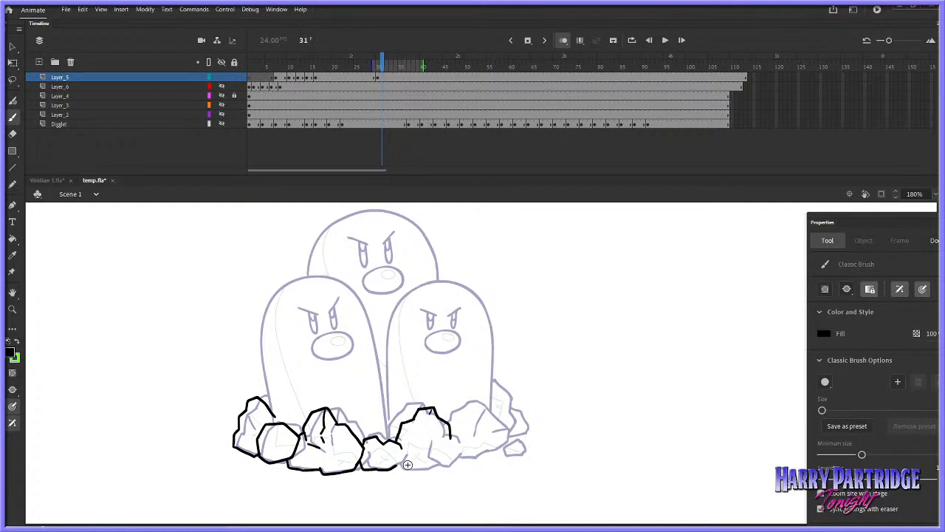
mouse_move(403, 467)
mouse_down()
mouse_move(435, 464)
mouse_move(440, 451)
mouse_move(453, 463)
mouse_up()
key(period)
key(period)
key(period)
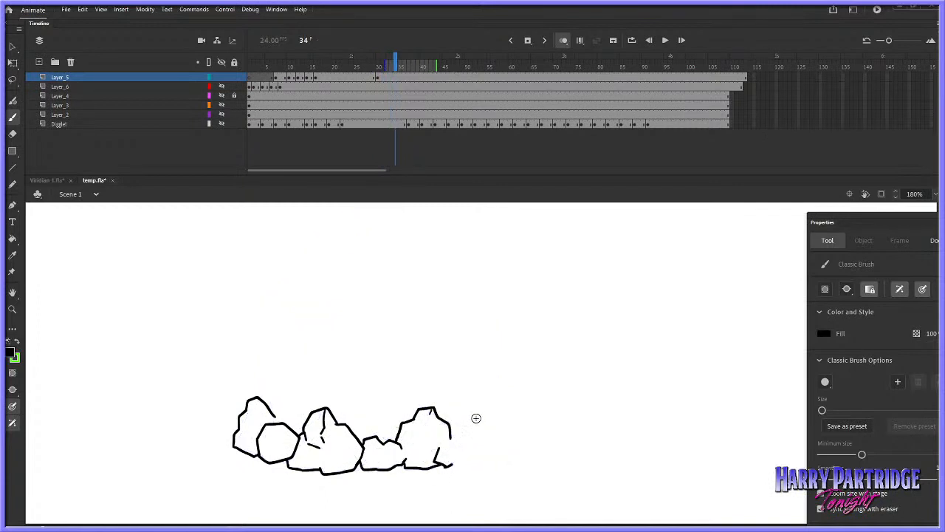
key(comma)
key(comma)
key(comma)
key(comma)
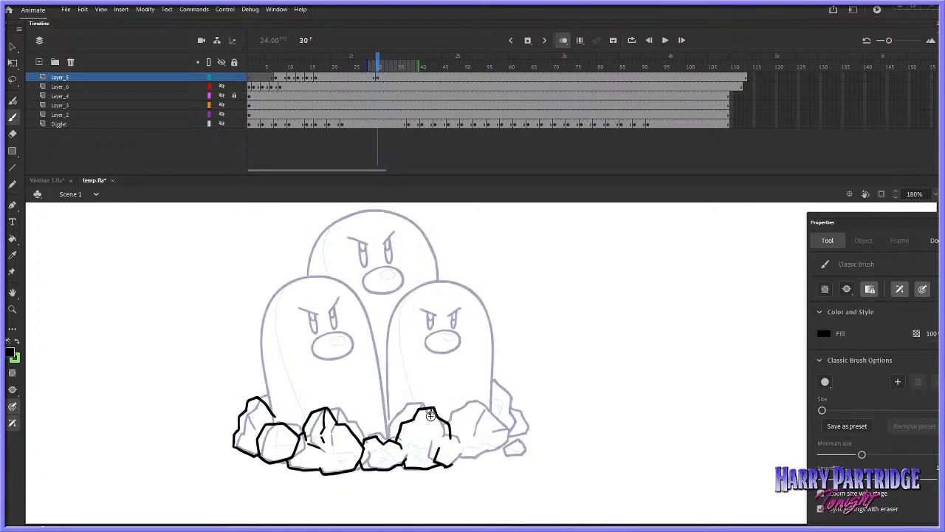
Add the crack to the larger boulder and draw the remaining right-hand boulders and pebble of the rock ring, tidying stray lines
drag(427, 413, 429, 429)
drag(492, 455, 446, 465)
drag(495, 412, 473, 436)
key(period)
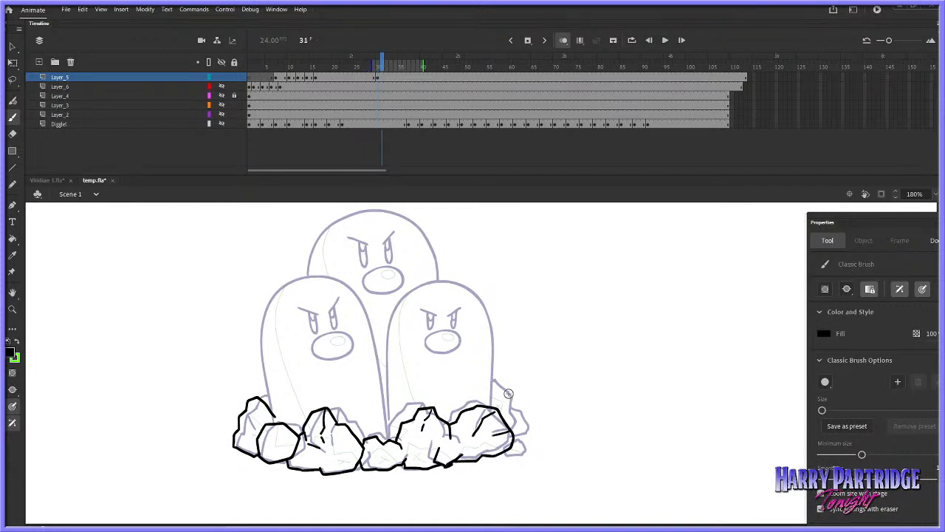
key(period)
key(comma)
mouse_move(514, 397)
mouse_down()
mouse_move(513, 428)
mouse_move(521, 418)
mouse_move(512, 442)
mouse_up()
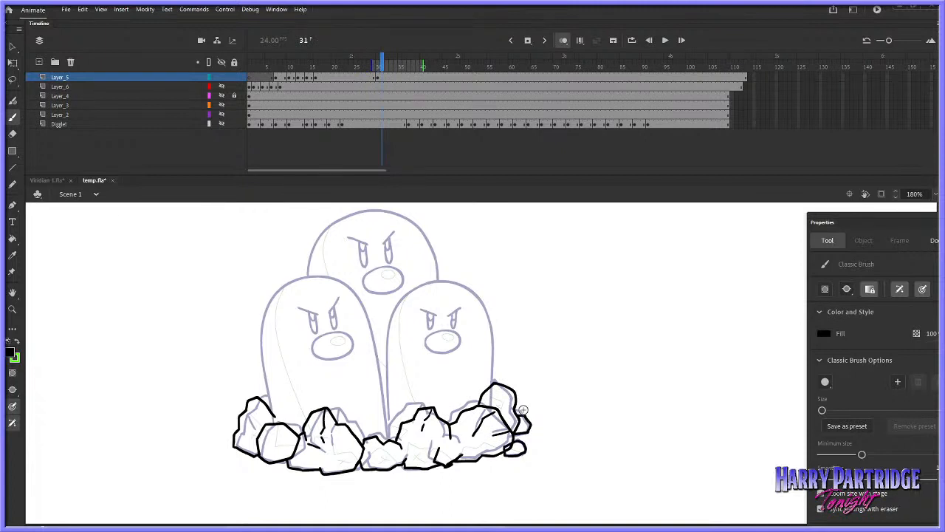
key(e)
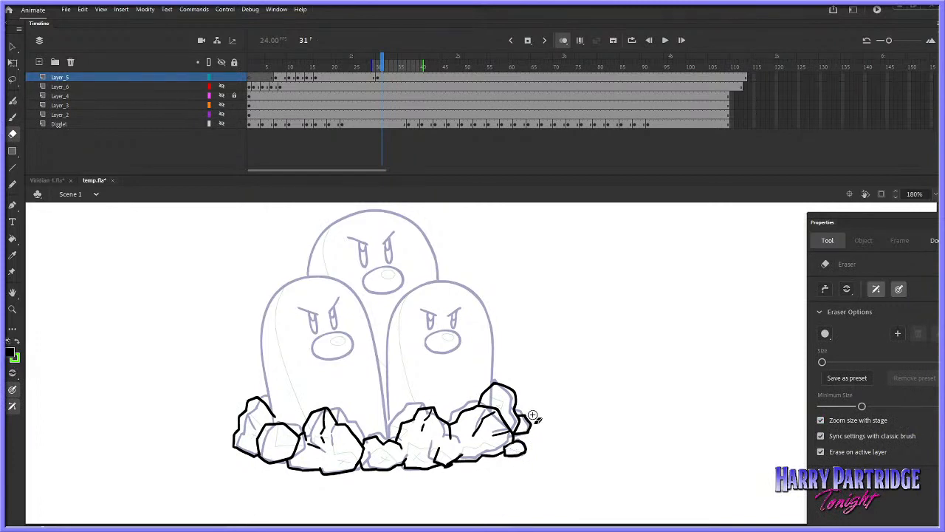
click(12, 117)
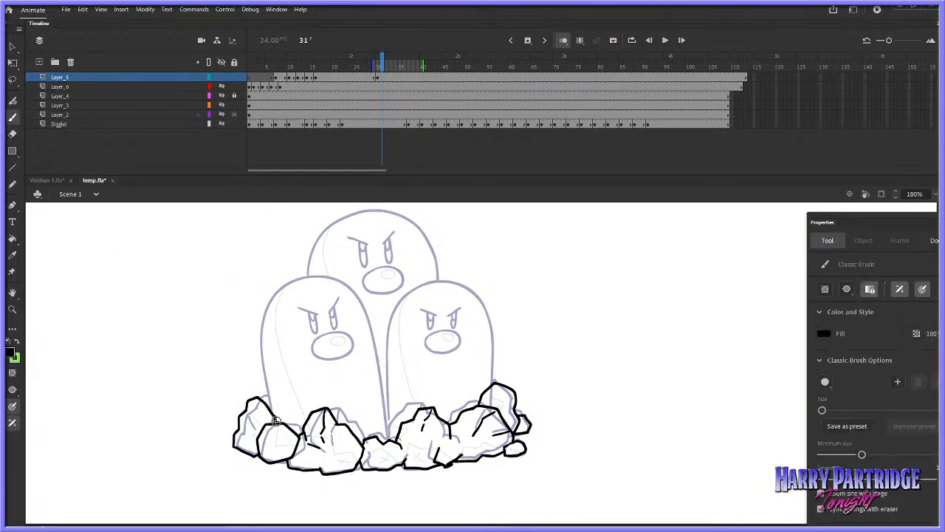
Turn off onion skinning, show Layer_6 at frame 6, and sample the boulders' purple shadow and light blue colors for the Paint Bucket
click(563, 41)
drag(382, 60, 373, 60)
click(270, 60)
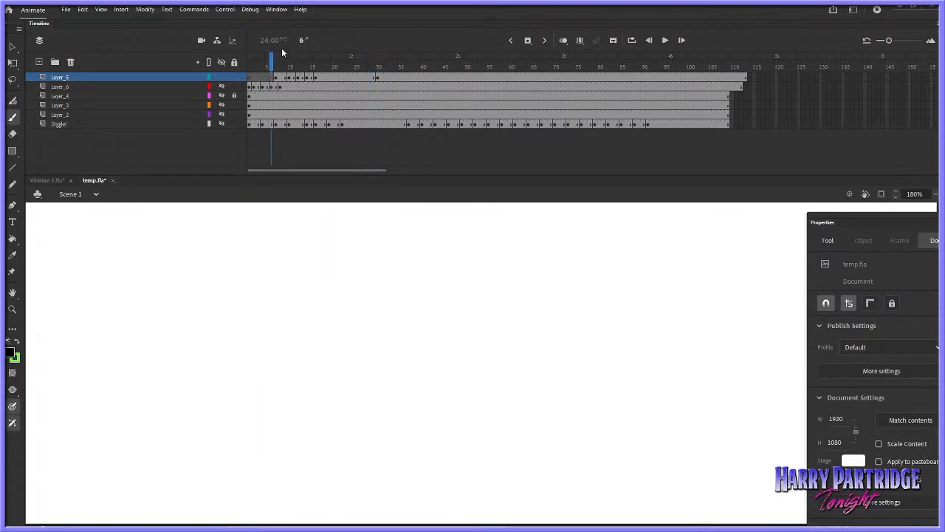
click(222, 86)
click(12, 238)
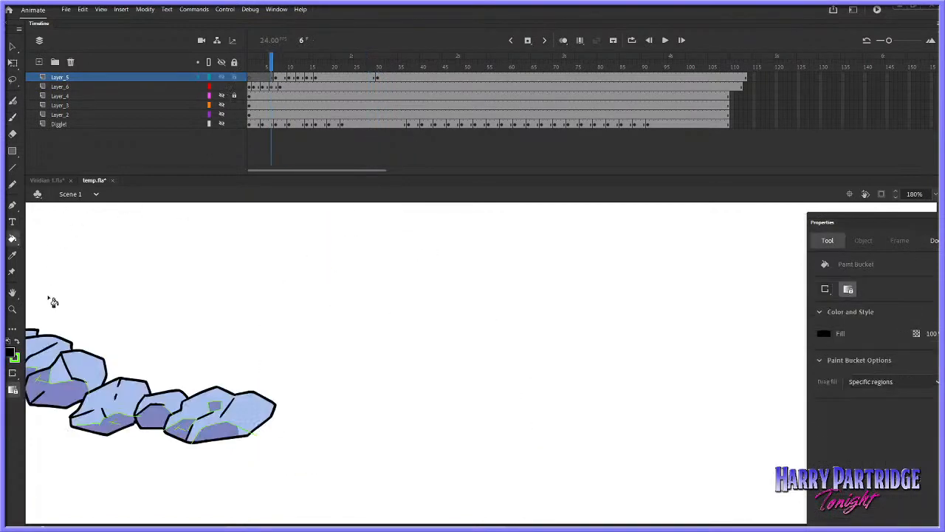
click(12, 354)
click(228, 425)
click(17, 343)
click(11, 353)
click(265, 404)
Hide Layer_6 and fill the lit upper faces of Dugtrio's rocks at frame 24 of Layer_5 with light blue
mouse_move(347, 65)
mouse_down()
mouse_move(369, 67)
mouse_move(353, 67)
mouse_up()
click(221, 87)
click(271, 426)
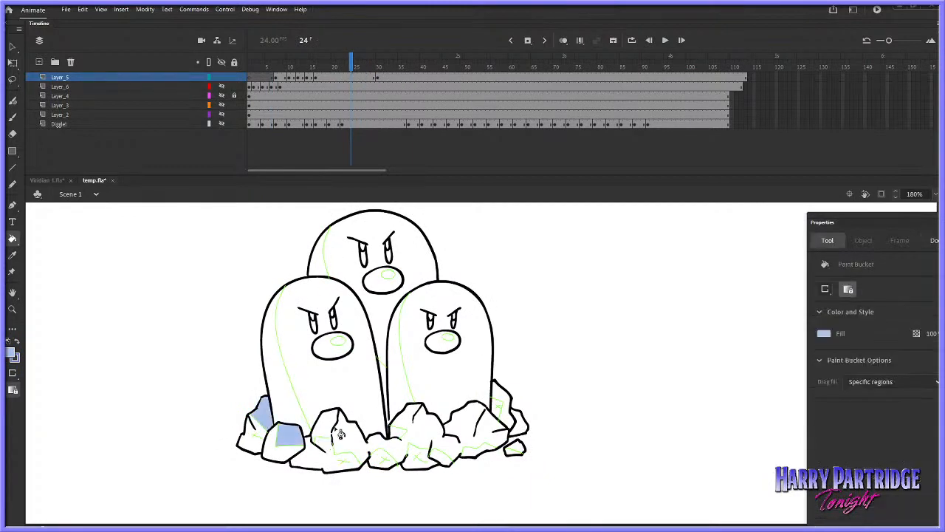
drag(340, 433, 350, 441)
click(330, 428)
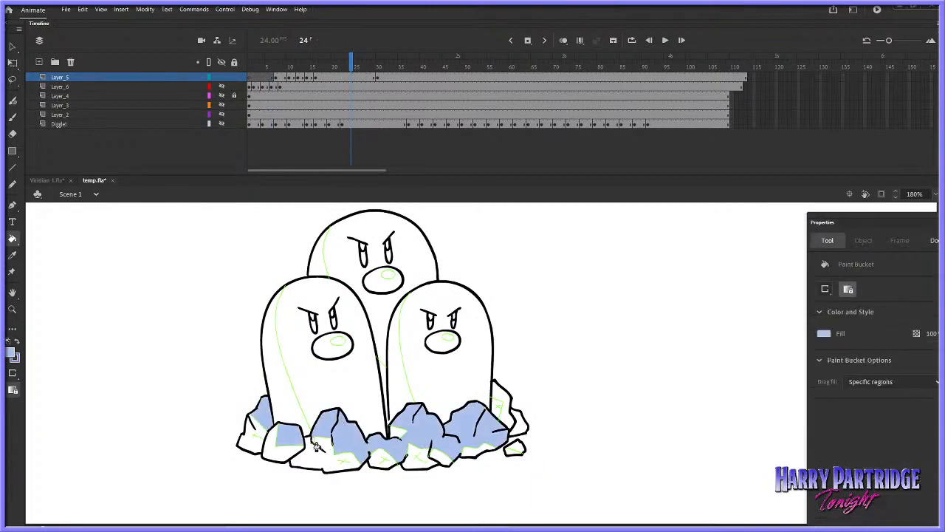
click(504, 416)
click(520, 427)
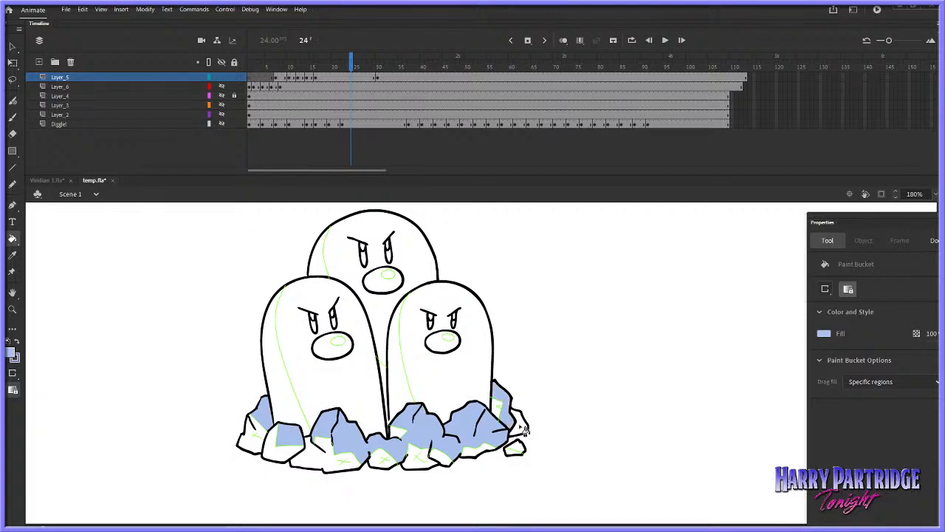
click(524, 449)
Fill the shaded lower faces of Dugtrio's rocks with the darker purple-blue color
click(14, 352)
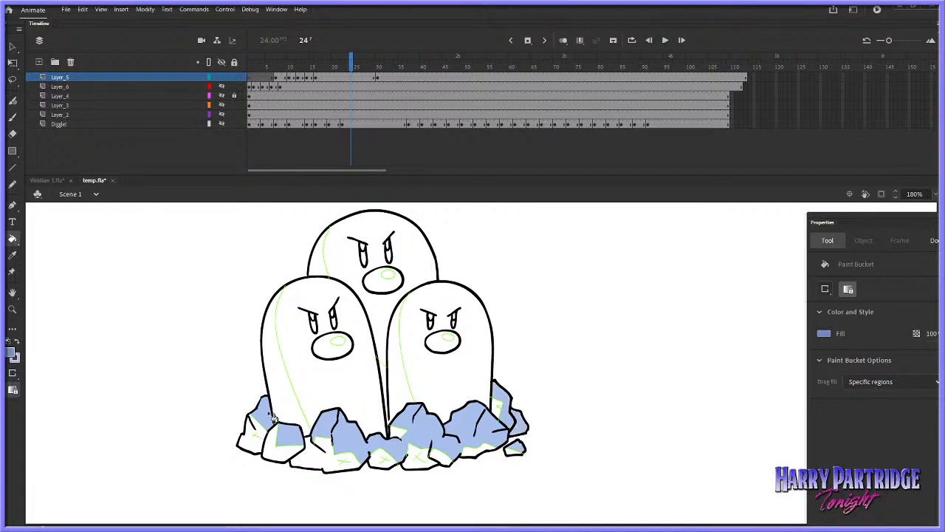
click(259, 448)
click(269, 439)
click(316, 449)
click(381, 461)
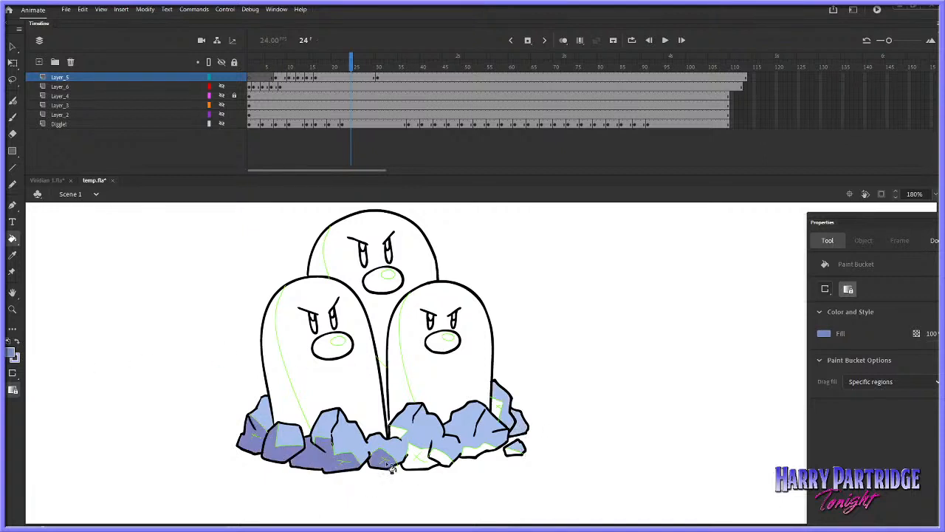
click(417, 463)
click(399, 436)
click(443, 459)
click(474, 461)
click(516, 450)
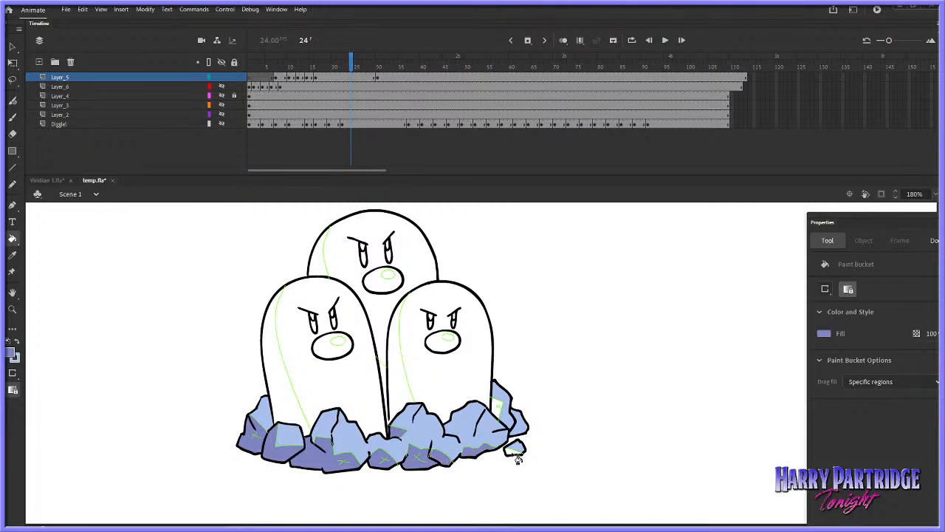
click(511, 437)
click(499, 410)
Insert a keyframe at frame 29 of Layer_5, lasso Dugtrio's rocks and lower bodies, and cut them out of the drawing
click(376, 78)
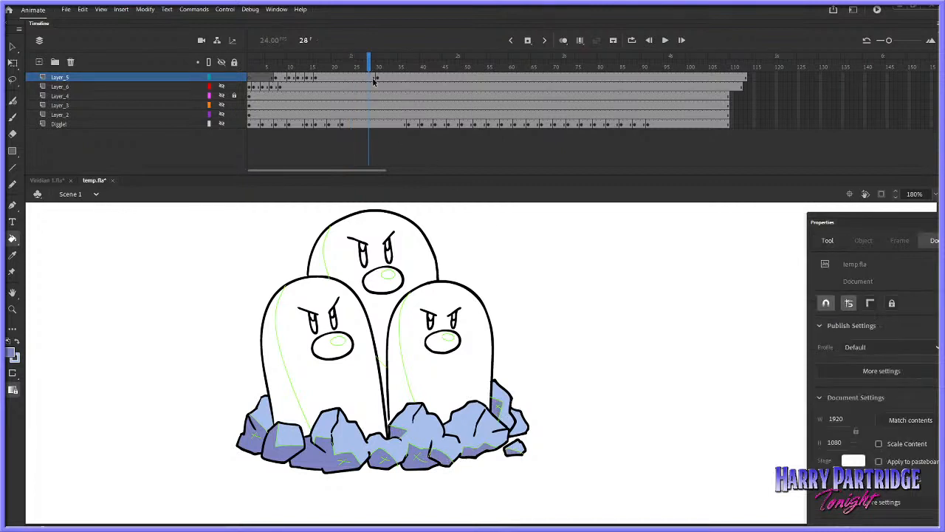
right_click(377, 78)
click(404, 154)
click(12, 79)
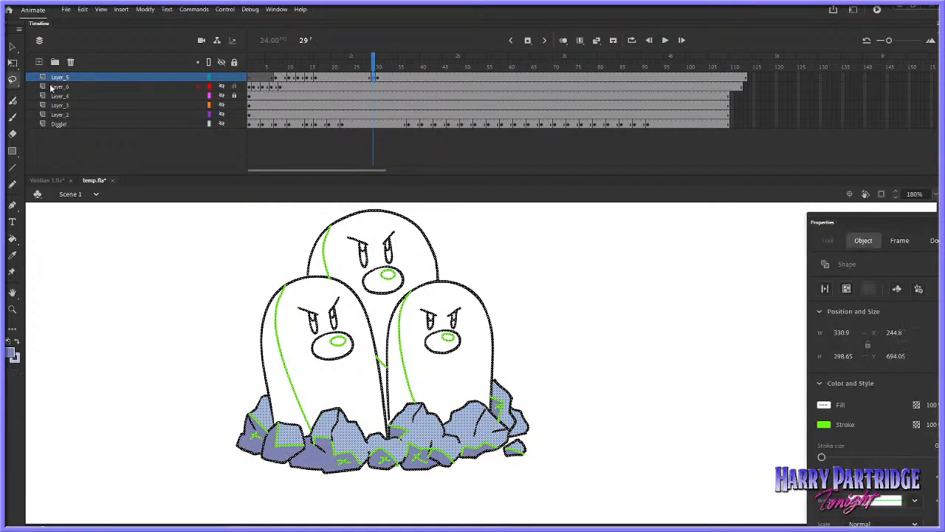
click(540, 371)
drag(539, 371, 537, 374)
right_click(491, 417)
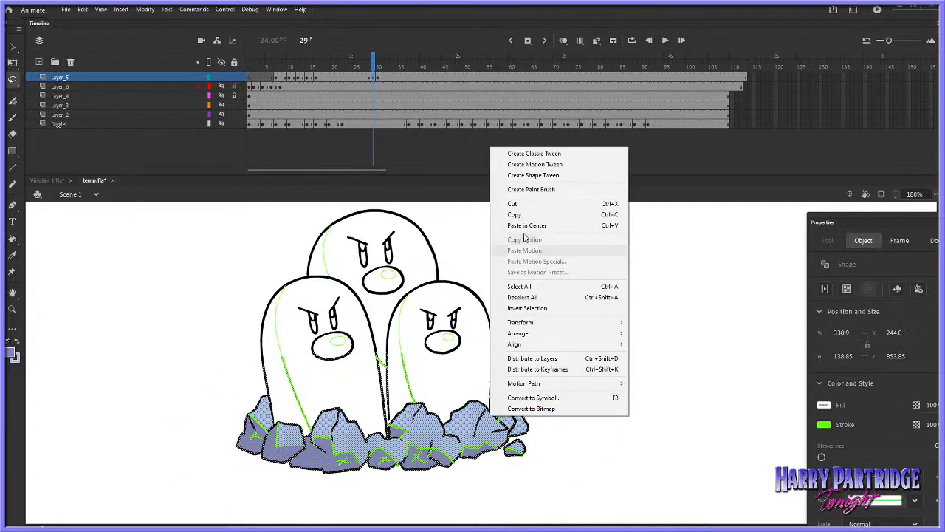
click(521, 214)
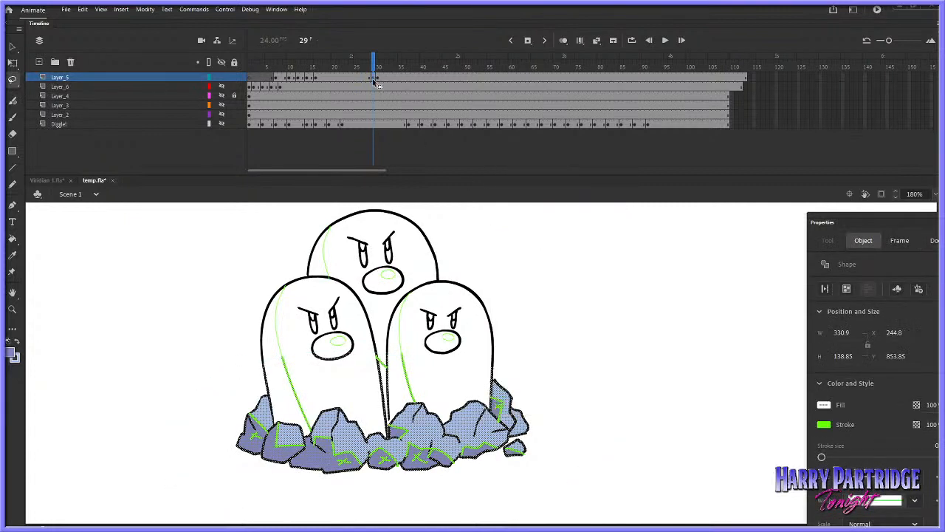
right_click(462, 419)
click(487, 213)
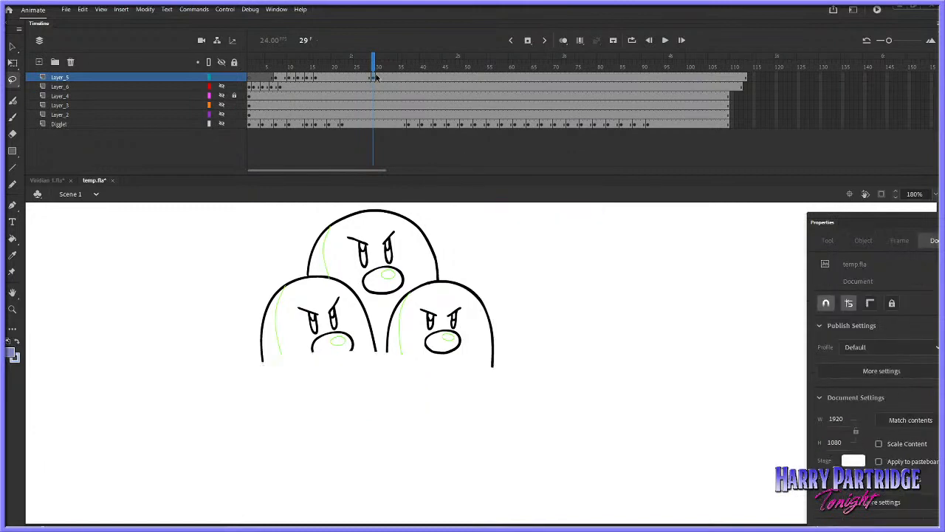
Insert a blank keyframe at frame 32 of Layer_5 after the traced rock outlines and play the animation
click(378, 77)
mouse_move(379, 68)
mouse_down()
mouse_move(361, 68)
mouse_move(386, 68)
mouse_up()
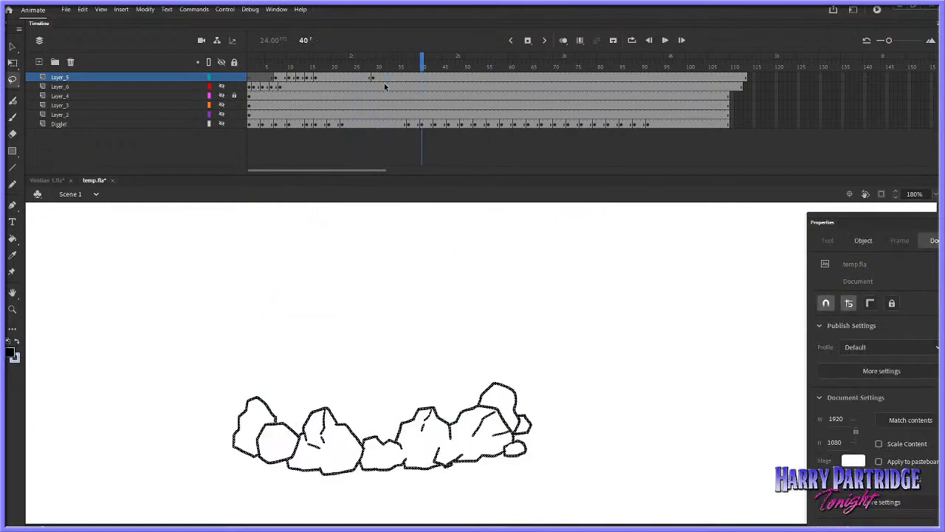
right_click(387, 78)
click(421, 223)
key(Return)
Copy the lassoed colored rocks from frame 27 of Layer_5 and paste them in place into frame 32
mouse_move(401, 69)
mouse_down()
mouse_move(348, 90)
mouse_move(390, 93)
mouse_move(387, 78)
mouse_move(396, 77)
mouse_move(363, 83)
mouse_up()
mouse_move(546, 379)
mouse_down()
mouse_move(337, 359)
mouse_move(548, 378)
mouse_up()
right_click(493, 421)
click(518, 220)
click(387, 81)
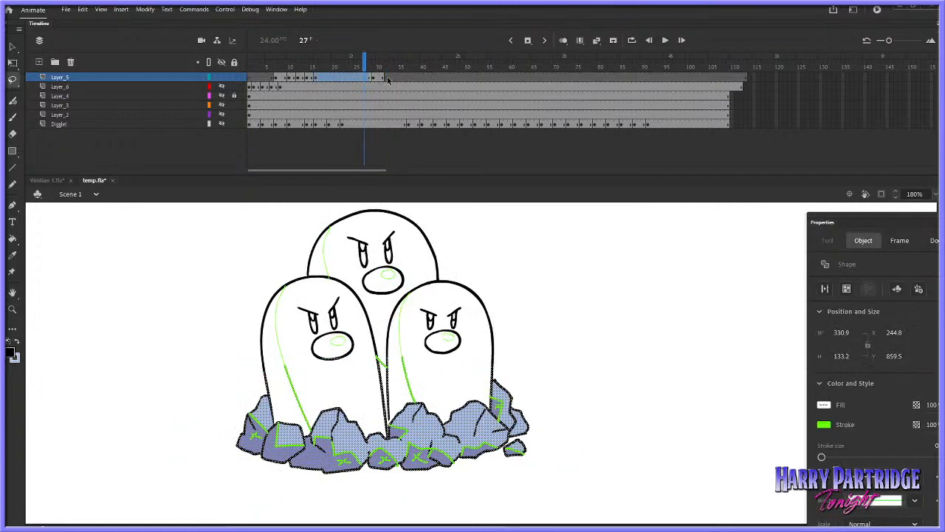
right_click(488, 231)
click(525, 275)
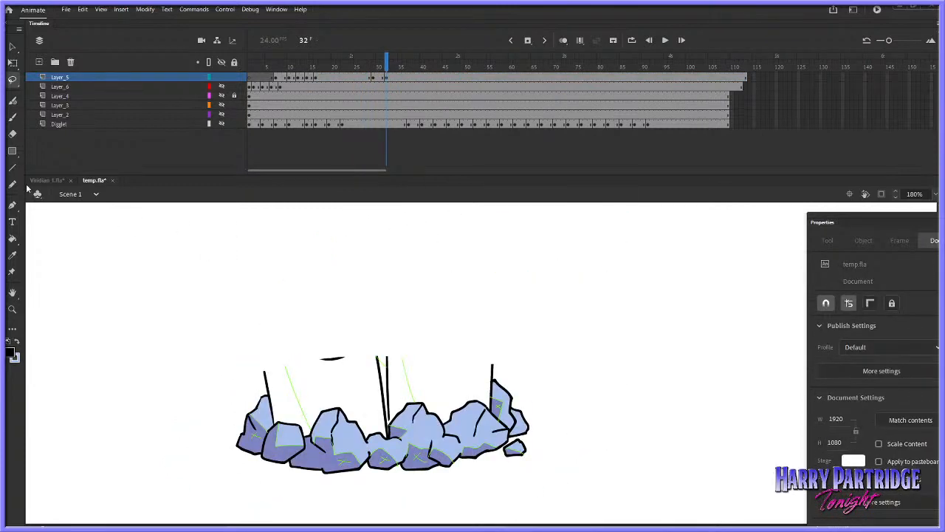
Erase the points where Dugtrio's body outlines touch the rocks in frame 32, along with the right-hand body line
click(12, 134)
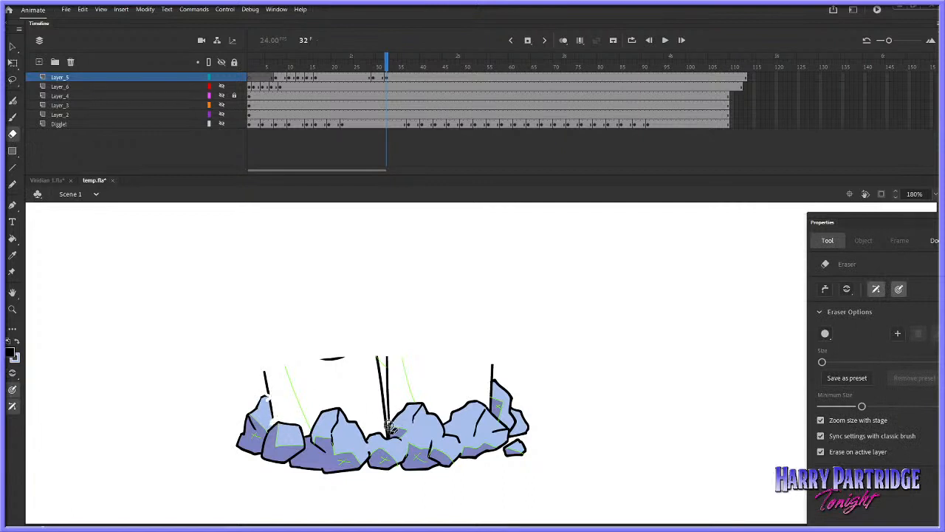
drag(389, 427, 389, 435)
drag(496, 384, 492, 372)
Delete the leftover left body line, its green shading line and the mouth stroke above the rocks in the frame 32 drawing
key(v)
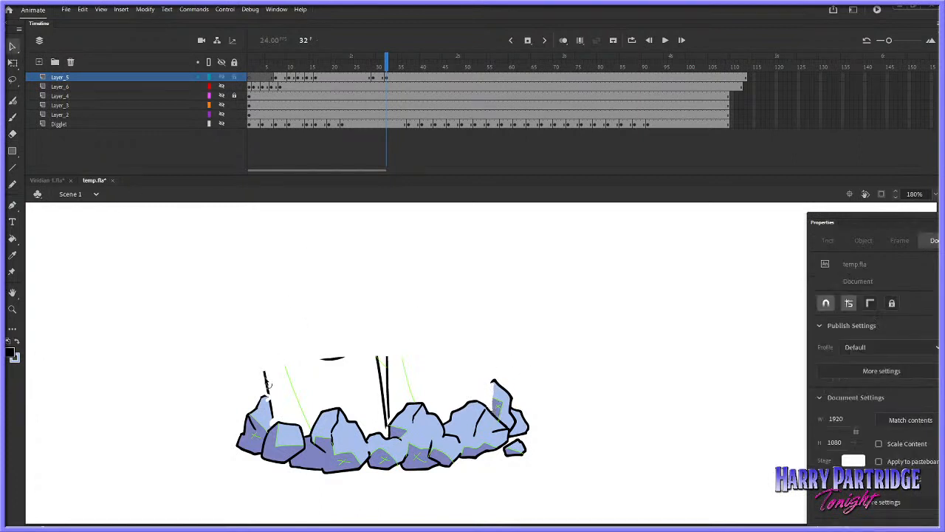
click(265, 379)
key(Delete)
click(301, 403)
key(Delete)
click(342, 359)
key(Delete)
Delete the remaining center body lines and the green shading line beside them, leaving only the rocks
click(381, 366)
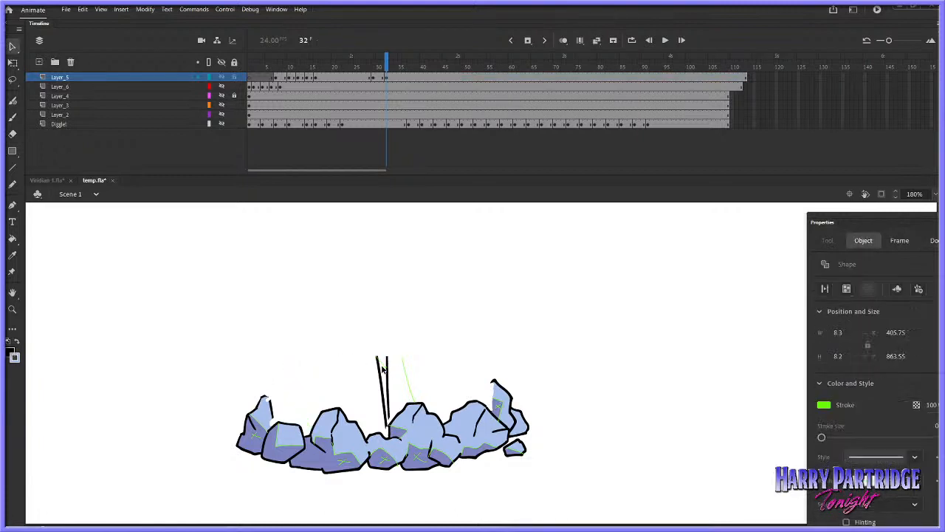
key(Delete)
click(381, 373)
key(Delete)
drag(396, 398, 364, 324)
key(Delete)
click(410, 391)
key(Delete)
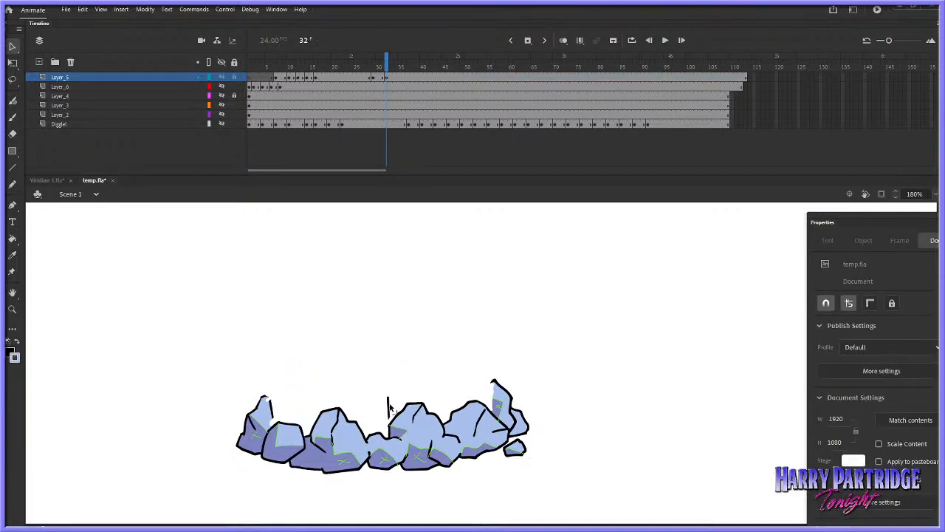
click(388, 407)
key(Delete)
Delete the stray body line fragment on the inner side of the leftmost rock
mouse_move(385, 62)
mouse_down()
mouse_move(443, 65)
mouse_move(386, 65)
mouse_up()
click(13, 117)
key(period)
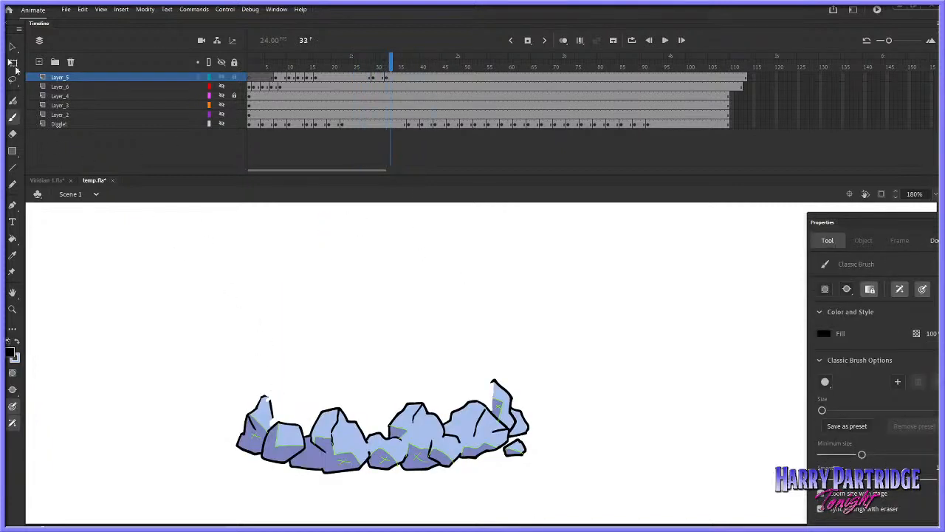
click(13, 48)
click(271, 406)
key(Delete)
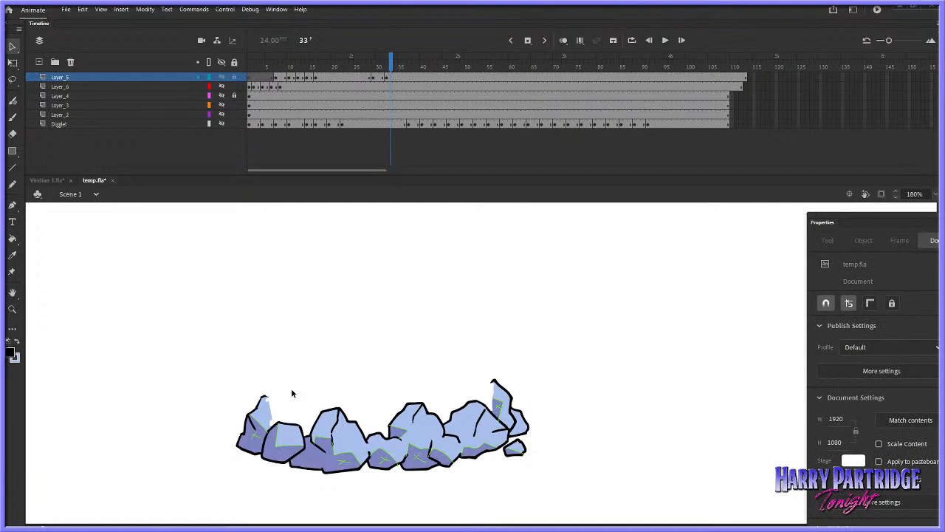
Turn on onion skinning and brush black outlines for the back-left rocks of the ring, undoing the misplaced strokes
click(12, 118)
click(564, 41)
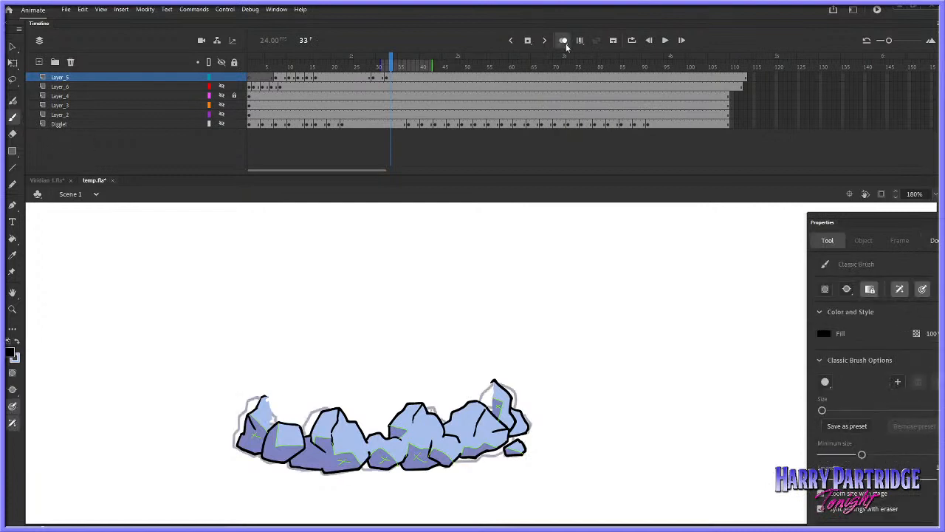
drag(267, 395, 282, 421)
mouse_move(304, 383)
mouse_down()
mouse_move(315, 407)
mouse_move(340, 401)
mouse_move(315, 423)
mouse_up()
key(ctrl+z)
mouse_move(303, 384)
mouse_down()
mouse_move(297, 410)
mouse_move(340, 391)
mouse_up()
key(ctrl+z)
key(ctrl+z)
key(ctrl+z)
key(ctrl+z)
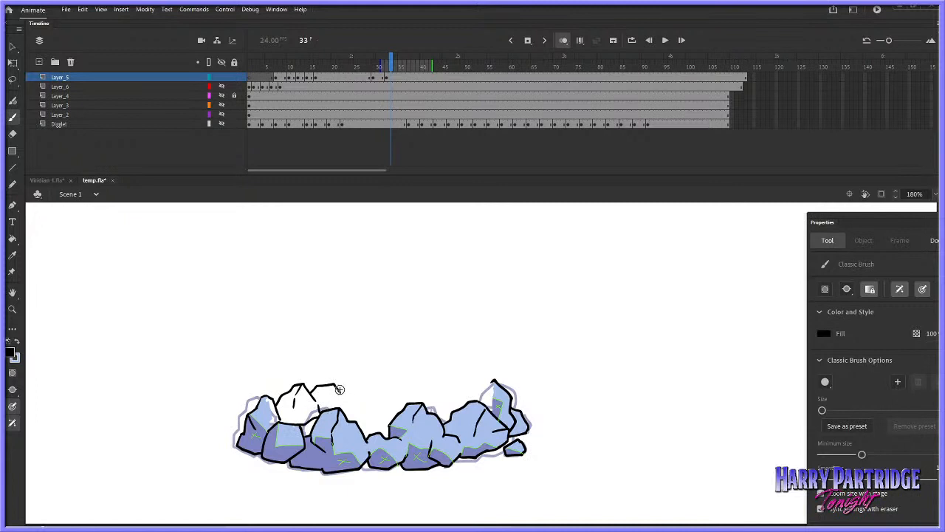
key(ctrl+z)
mouse_move(347, 415)
mouse_down()
mouse_move(362, 392)
mouse_move(387, 416)
mouse_move(388, 406)
mouse_move(369, 399)
mouse_move(368, 407)
mouse_move(367, 397)
mouse_move(390, 384)
mouse_move(407, 400)
mouse_move(387, 410)
mouse_move(423, 388)
mouse_move(492, 379)
mouse_up()
key(ctrl+z)
key(ctrl+z)
key(ctrl+z)
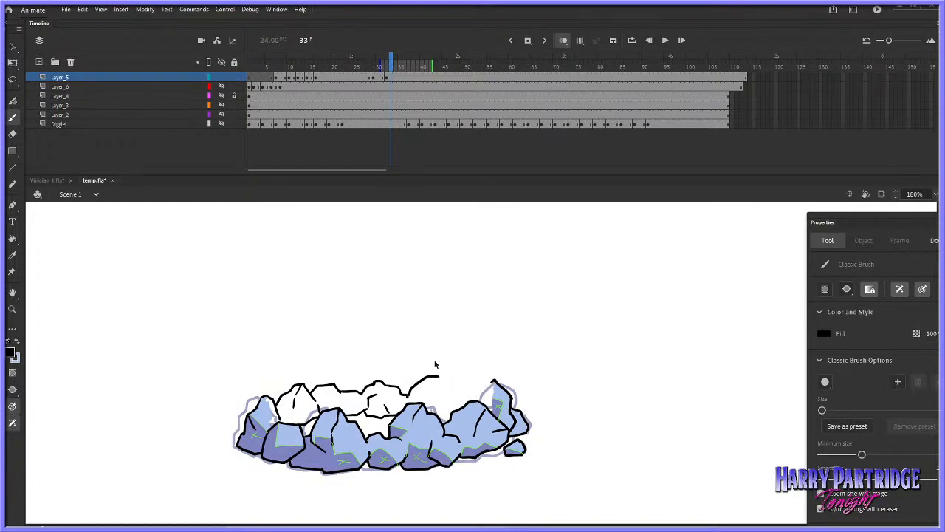
key(ctrl+z)
key(ctrl+z)
key(ctrl+z)
key(ctrl+z)
key(ctrl+z)
key(ctrl+z)
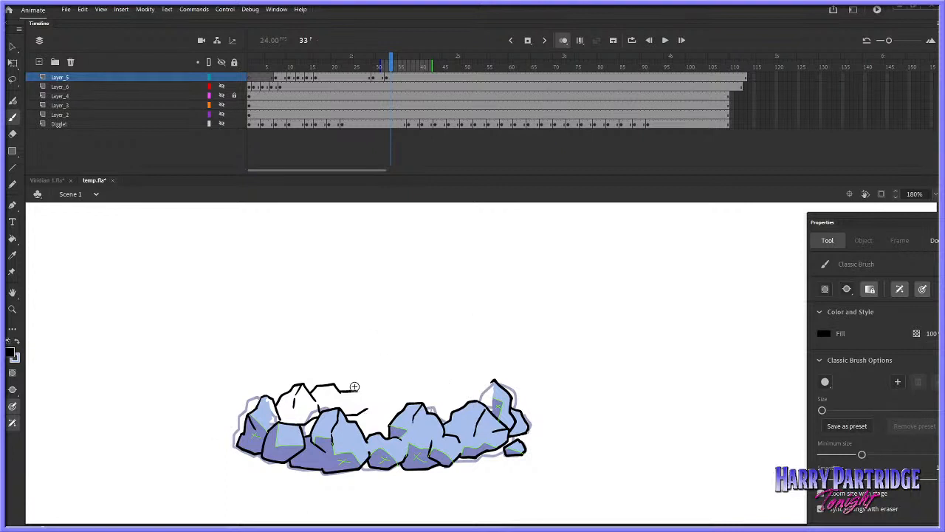
Brush the outlines of the tall back-center rock and the back-right rocks to close the ring behind the front rocks
drag(382, 368, 390, 375)
mouse_move(383, 406)
mouse_down()
mouse_move(400, 403)
mouse_move(401, 384)
mouse_move(430, 386)
mouse_move(411, 388)
mouse_up()
key(ctrl+z)
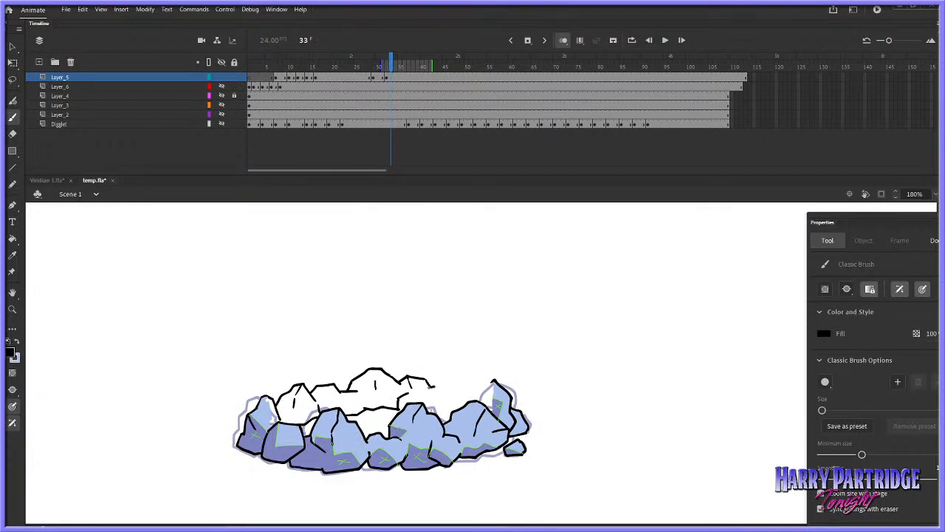
drag(434, 385, 481, 381)
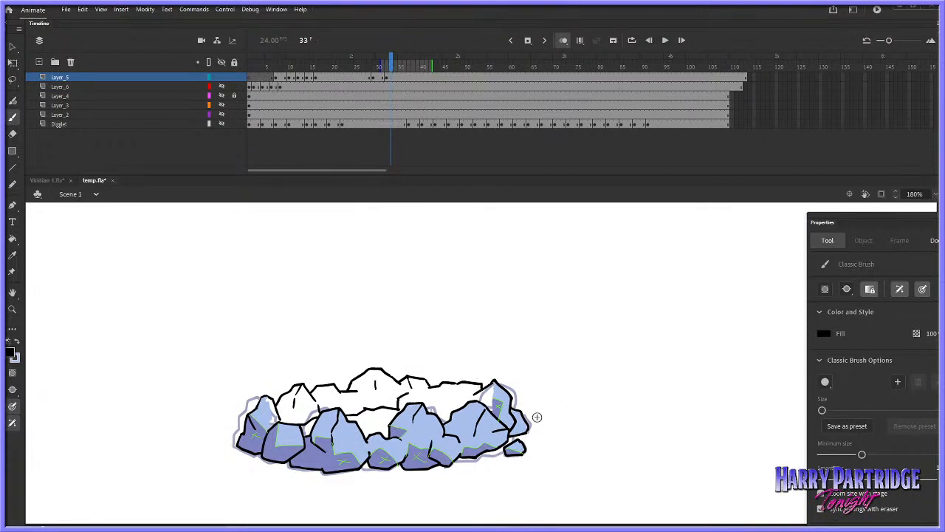
Play back the animation at different zoom levels to check how the empty rock ring follows Dugtrio's drawings
click(326, 68)
key(Return)
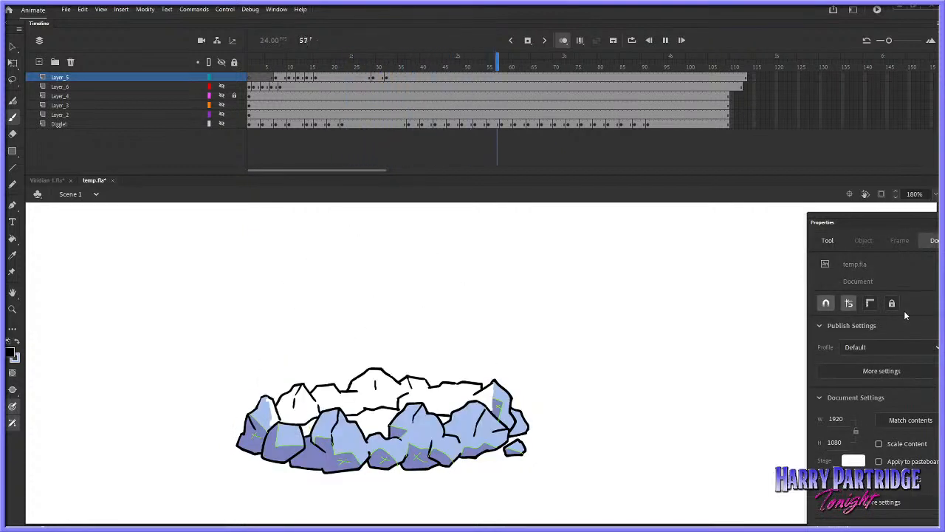
key(Return)
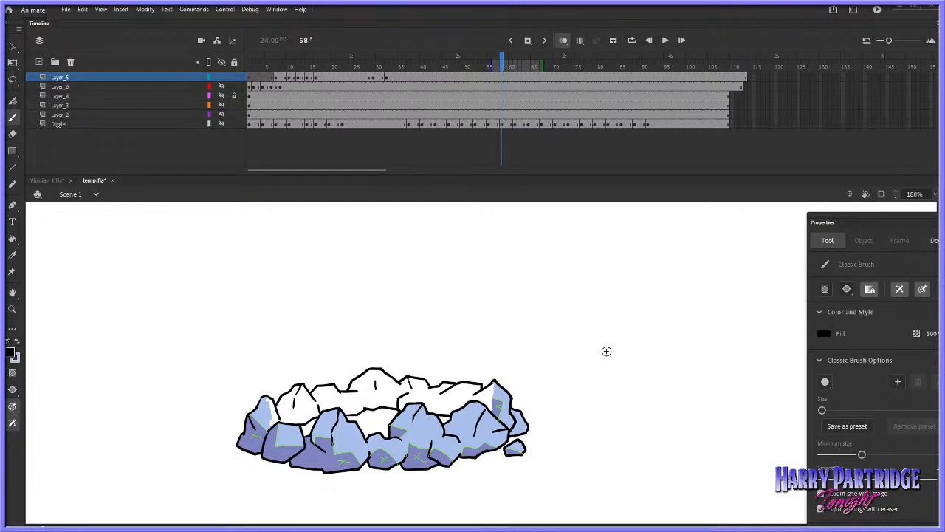
click(12, 309)
click(543, 381)
click(543, 380)
click(542, 380)
drag(639, 272, 327, 423)
drag(566, 300, 267, 436)
click(286, 67)
key(Return)
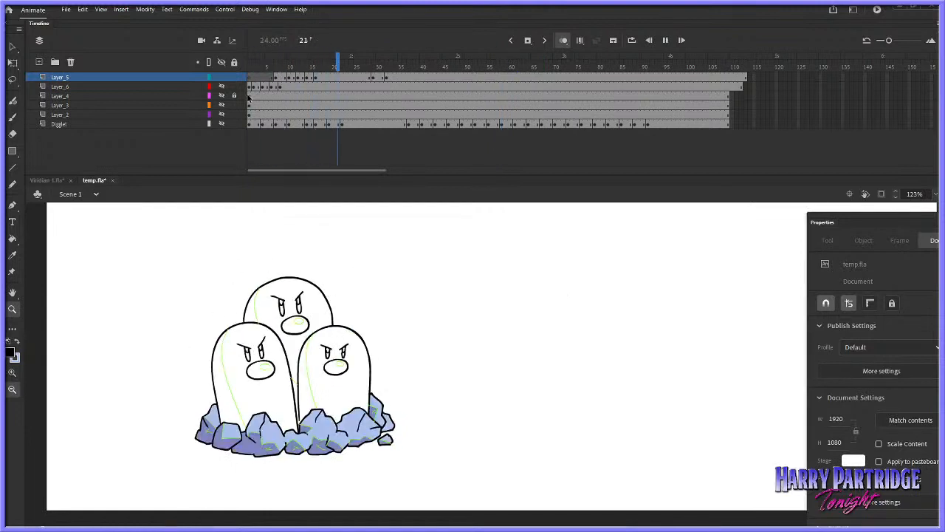
Lasso and delete the outlines of the tall back-center rock and its smaller right-hand neighbor
drag(495, 342, 258, 491)
drag(186, 376, 336, 255)
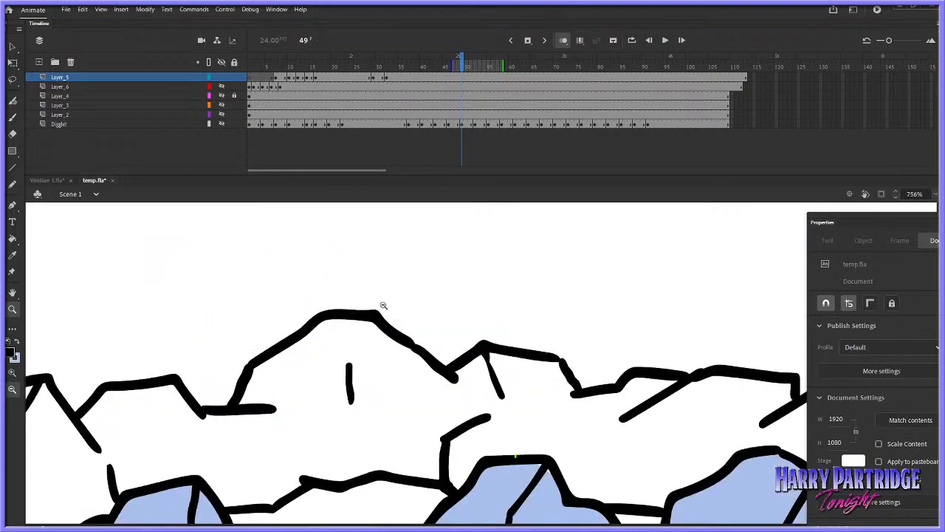
key(ctrl+minus)
key(ctrl+minus)
key(ctrl+minus)
drag(383, 429, 633, 323)
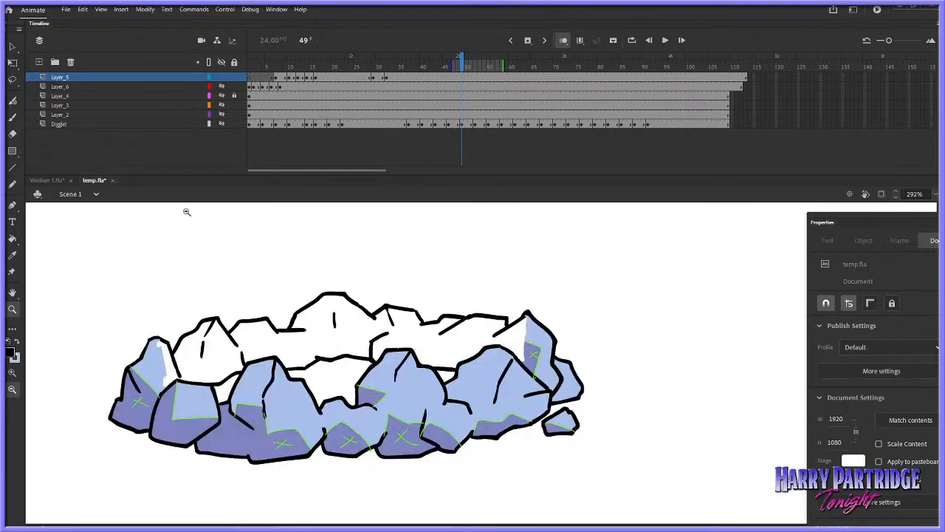
click(12, 80)
mouse_move(320, 274)
mouse_down()
mouse_move(374, 332)
mouse_move(399, 325)
mouse_move(426, 272)
mouse_up()
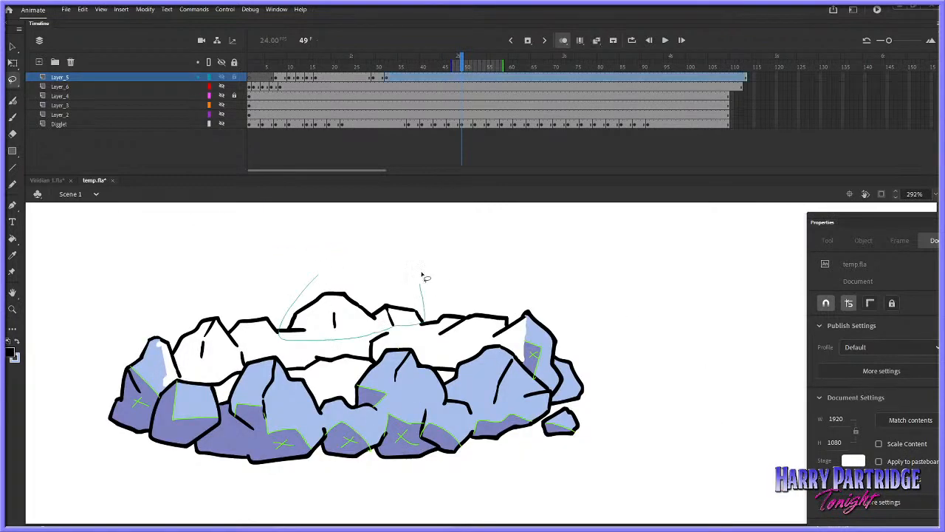
key(Delete)
Redraw the back-center rocks with a pointed peak and a lower sloping neighbor, and trim the overlapping line end
key(b)
mouse_move(275, 329)
mouse_down()
mouse_move(307, 317)
mouse_move(290, 324)
mouse_move(303, 299)
mouse_move(327, 289)
mouse_move(370, 322)
mouse_move(381, 304)
mouse_move(431, 317)
mouse_move(406, 332)
mouse_up()
drag(323, 292, 315, 323)
click(12, 134)
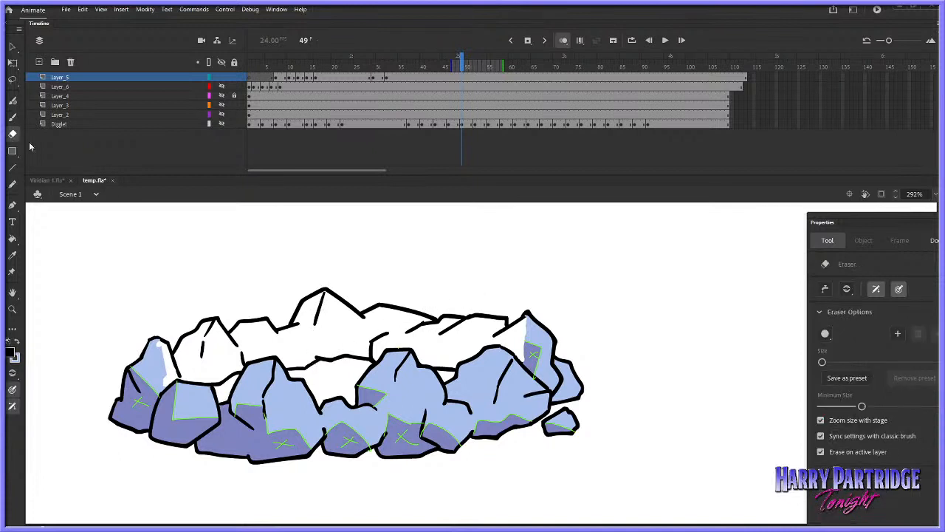
drag(424, 322, 435, 309)
Make #66FF00 green the stroke color and switch to the Pencil tool for the shading lines
click(14, 355)
click(207, 418)
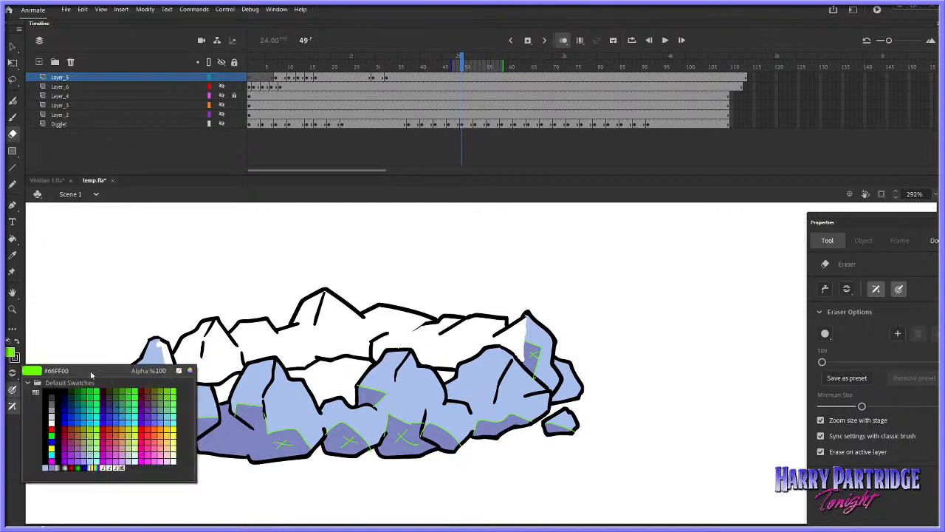
click(16, 343)
click(17, 341)
key(shift+y)
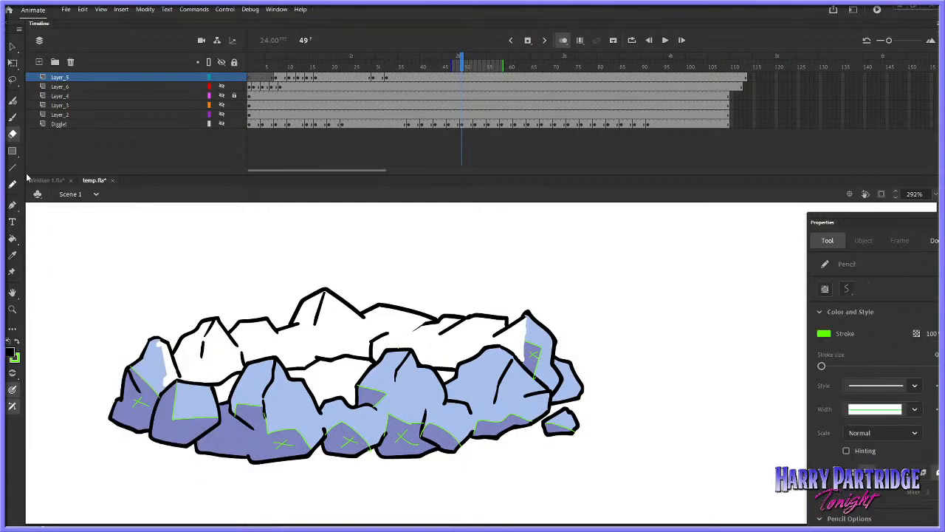
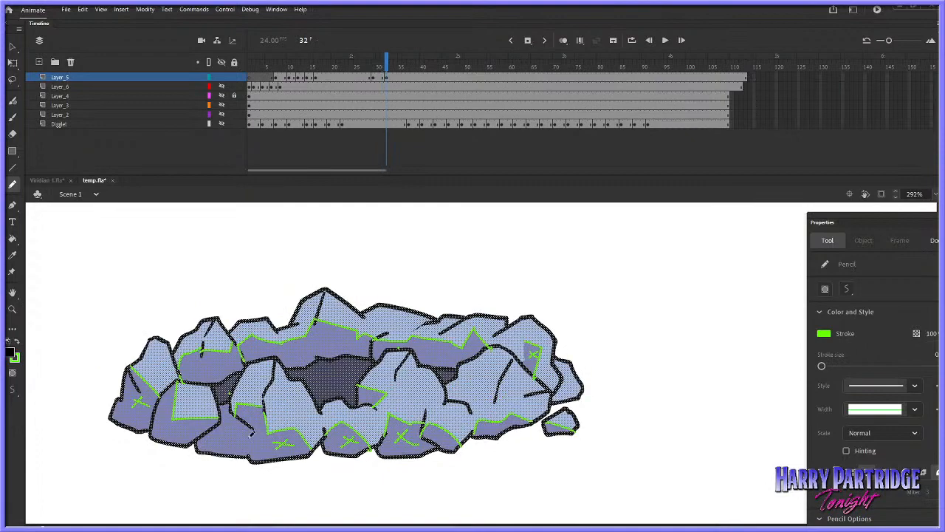
Pencil a green shading line across the front center-left rocks in frame 31, flipping to frame 32 for reference
key(period)
key(comma)
mouse_move(234, 403)
mouse_down()
mouse_move(289, 428)
mouse_move(369, 446)
mouse_up()
key(period)
key(comma)
key(period)
key(comma)
key(period)
key(comma)
Pencil the green shading line around the left face of the front center-right rock in frame 31, comparing with frame 32
mouse_move(380, 448)
mouse_down()
mouse_move(385, 428)
mouse_move(436, 439)
mouse_move(380, 399)
mouse_up()
key(period)
key(comma)
key(period)
key(comma)
key(period)
key(comma)
Pencil green shading lines along the front-right rocks and on the far-right rock in frame 31, matching frame 32
mouse_move(420, 434)
mouse_down()
mouse_move(500, 427)
mouse_move(474, 435)
mouse_move(554, 419)
mouse_move(578, 427)
mouse_up()
key(period)
key(comma)
key(period)
key(comma)
key(period)
key(comma)
drag(533, 354, 546, 373)
key(period)
key(comma)
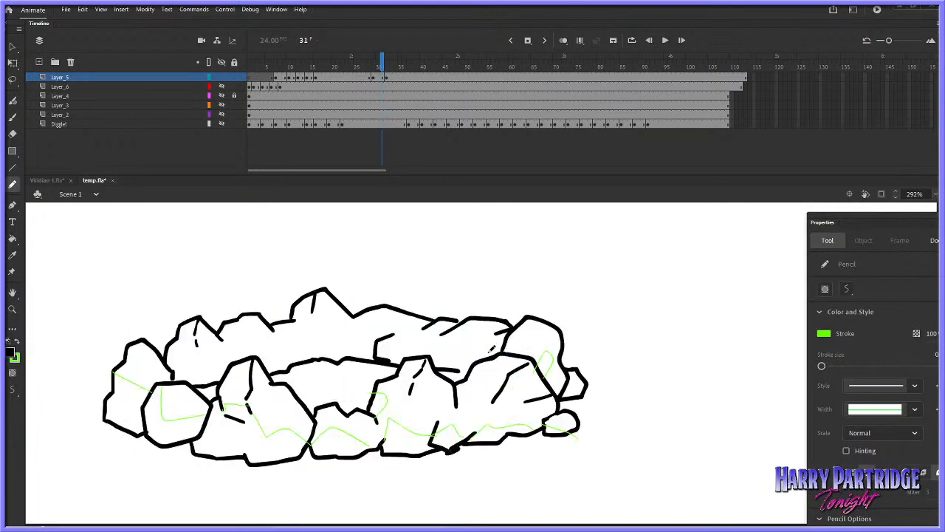
Pencil the green shading line across the back-right rocks in frame 31, using frame 32 as reference
drag(488, 347, 453, 352)
key(period)
key(comma)
key(period)
key(comma)
key(period)
key(comma)
Pencil green shading lines across the back-center and back-left rocks in frame 31, checking them against frame 32
mouse_move(313, 337)
mouse_down()
mouse_move(273, 345)
mouse_move(279, 341)
mouse_move(246, 332)
mouse_move(240, 356)
mouse_up()
key(period)
key(comma)
key(period)
key(comma)
drag(174, 362, 201, 351)
key(period)
key(comma)
key(period)
click(387, 62)
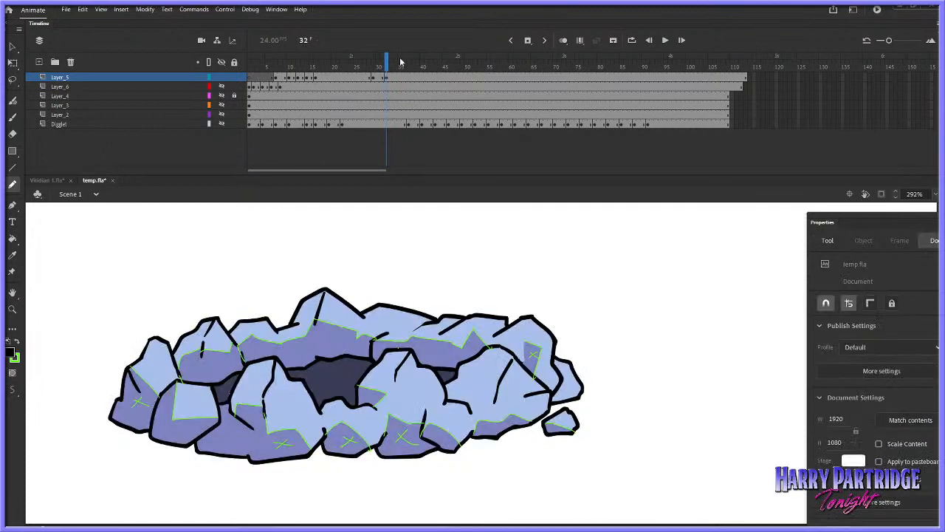
Fill the shadow areas of the back-center, back-left and front-left rocks in frame 31 with the purple shadow color
key(k)
key(comma)
click(315, 352)
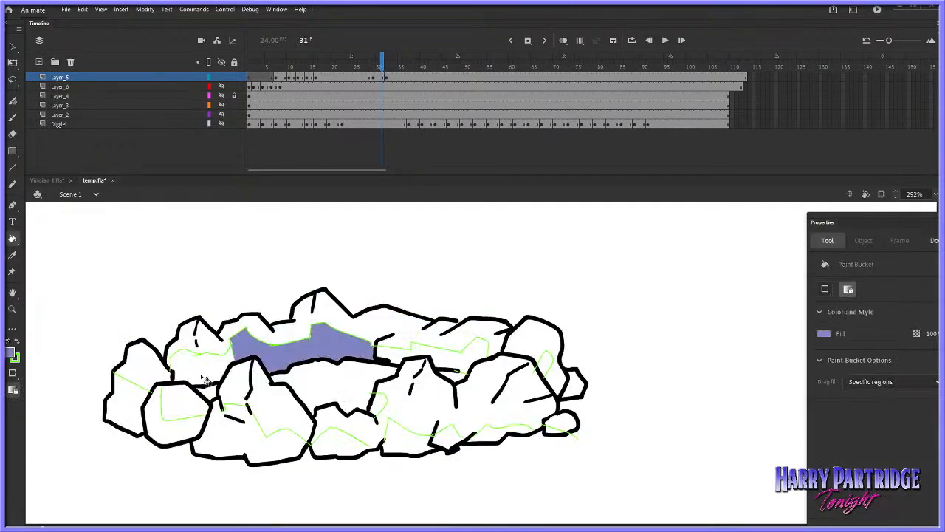
click(209, 371)
click(141, 408)
click(181, 432)
click(246, 439)
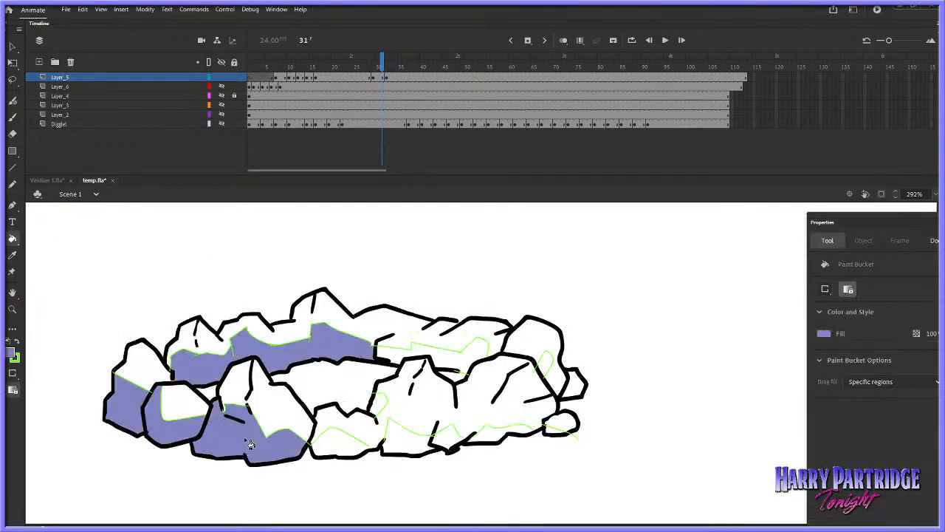
Fill the shadow areas of the front-center and front-right rocks in frame 31 with purple, undoing the fill on the small loose rock
click(334, 446)
click(388, 446)
click(386, 407)
click(447, 437)
click(502, 442)
click(559, 428)
key(ctrl+z)
click(520, 434)
Fill the shadow areas of the far-right and back-right rocks in frame 31 with purple
click(542, 368)
key(ctrl+z)
click(543, 368)
click(451, 352)
click(408, 357)
Sample the dark hole color from frame 32 and fill the hole and the gaps between the rocks in frame 31
key(.)
click(12, 255)
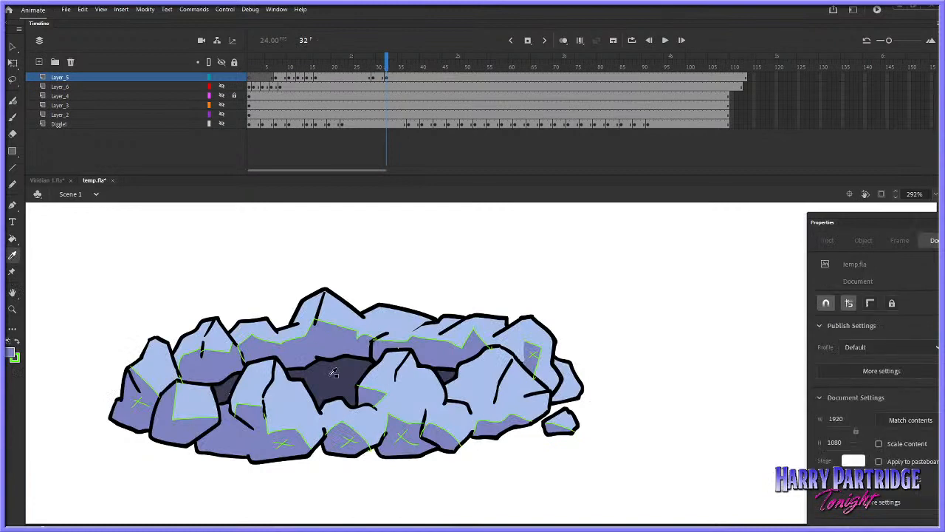
click(330, 372)
click(332, 382)
click(216, 402)
click(450, 380)
Sample the light blue rock color from frame 32 and fill the lit areas of the back and left rocks in frame 31
key(.)
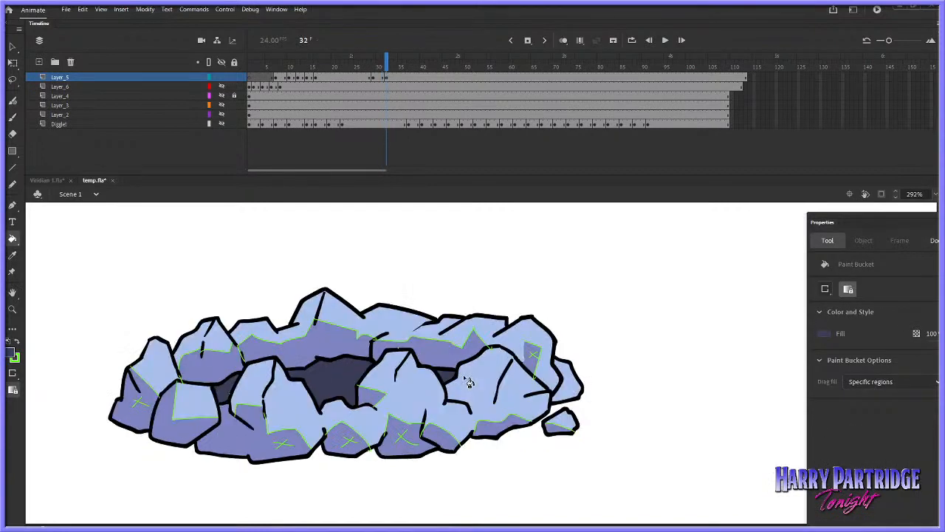
click(12, 256)
click(337, 317)
click(311, 326)
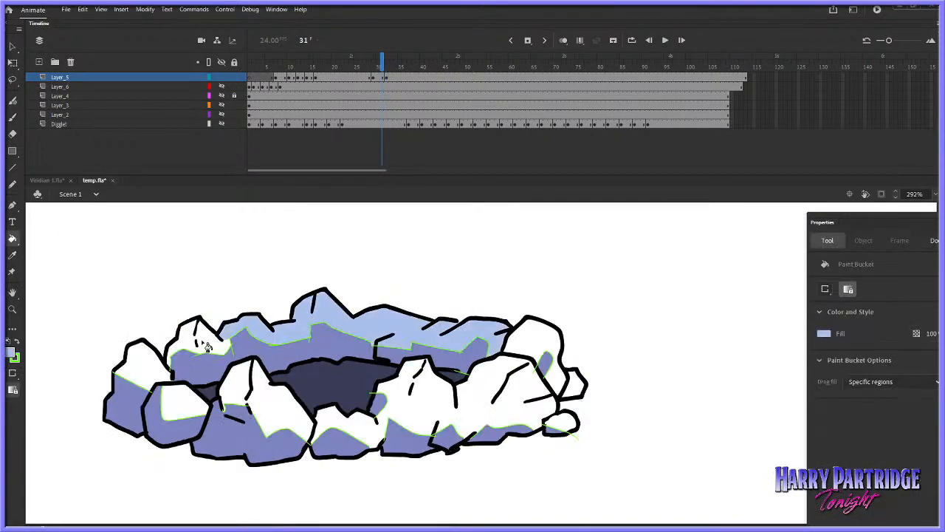
click(210, 344)
click(147, 368)
click(239, 390)
click(184, 412)
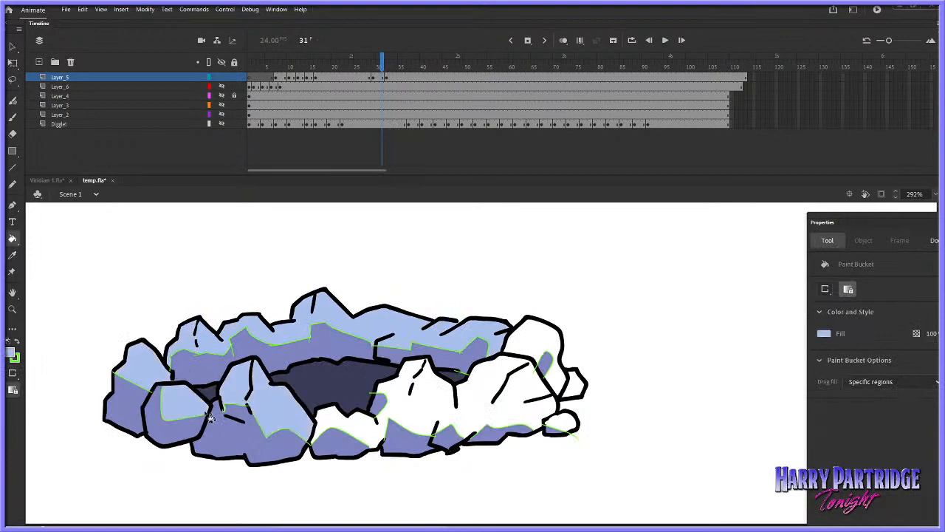
Fill the lit areas of the front-center, right and small loose rocks in frame 31 with light blue
click(356, 423)
click(410, 399)
click(545, 347)
click(572, 384)
click(560, 423)
key(.)
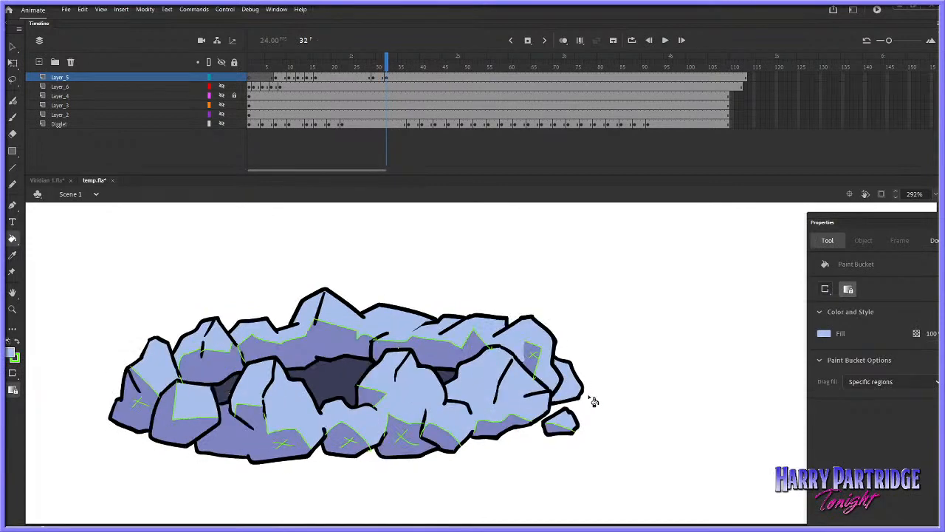
Play the animation from frame 1 to review how Dugtrio's pop-out leads into the colored rock ring
click(336, 67)
drag(337, 67, 282, 67)
key(z)
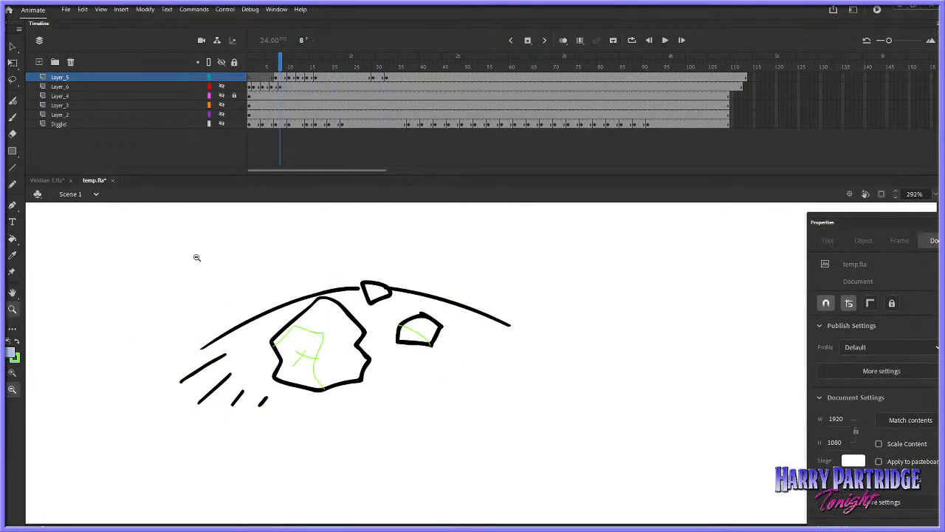
alt+click(529, 338)
alt+click(555, 335)
drag(660, 274, 343, 442)
key(Return)
key(Return)
click(249, 67)
key(Return)
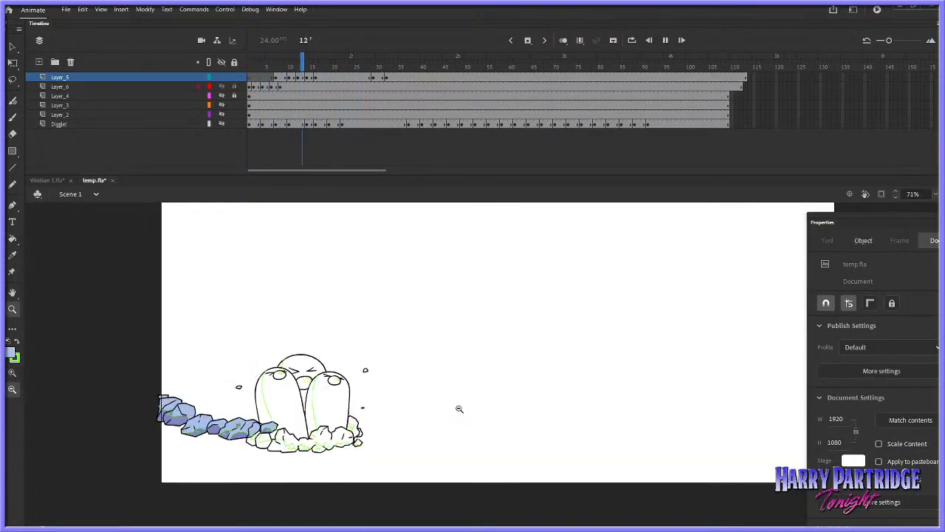
click(405, 89)
click(360, 86)
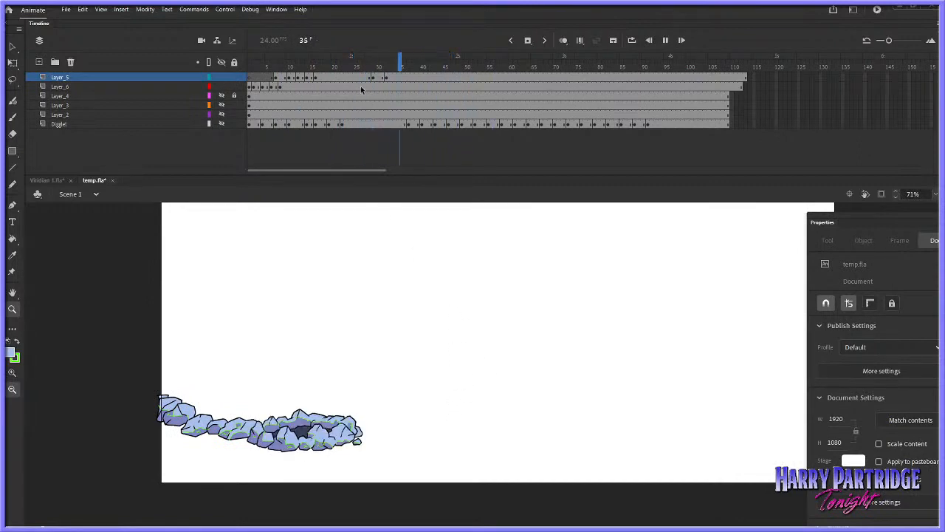
key(Return)
Add a new layer above Layer_5 and insert a keyframe on it at frame 29
click(379, 62)
click(40, 61)
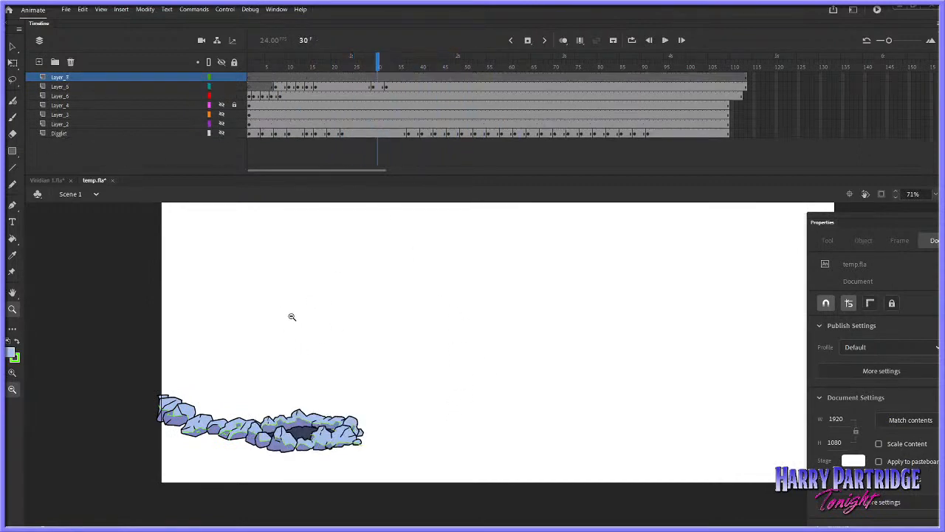
click(282, 308)
right_click(374, 77)
click(411, 155)
Brush thin black, near-vertical speed lines above the rock ring's hole in frame 29 of Layer_7, where Dugtrio's heads disappear
key(b)
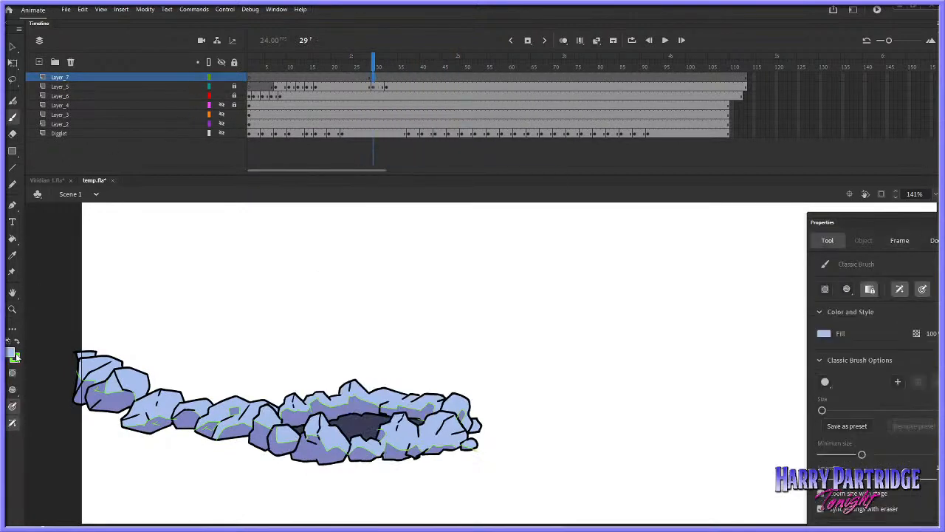
click(14, 356)
click(46, 384)
key(comma)
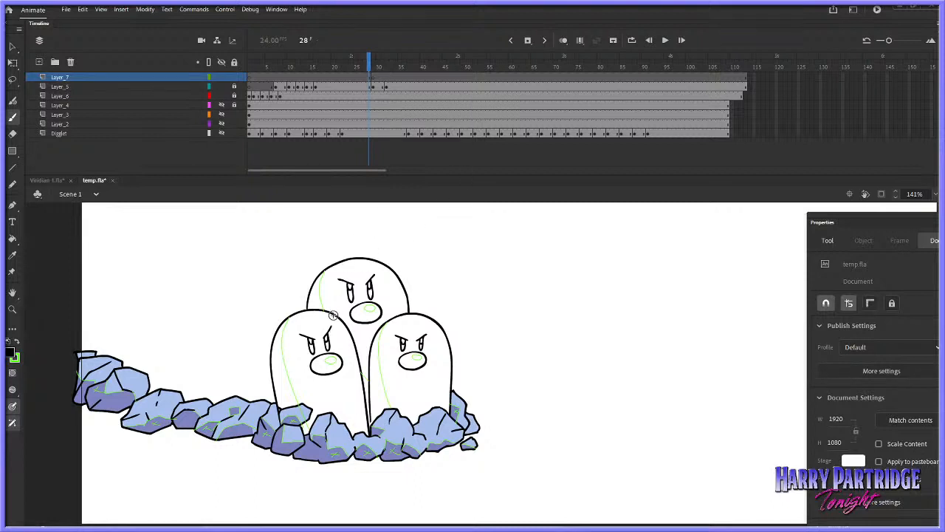
key(Return)
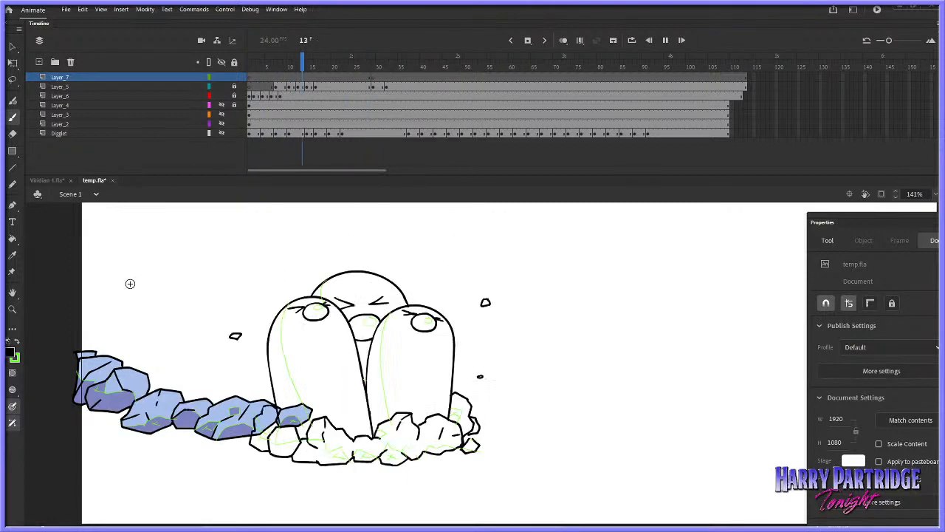
key(Return)
key(period)
key(period)
key(period)
key(period)
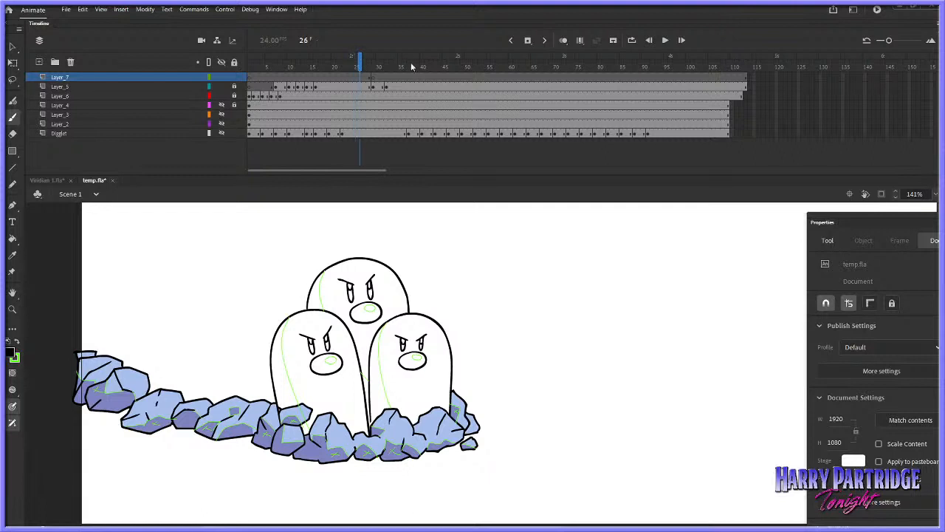
drag(350, 274, 353, 367)
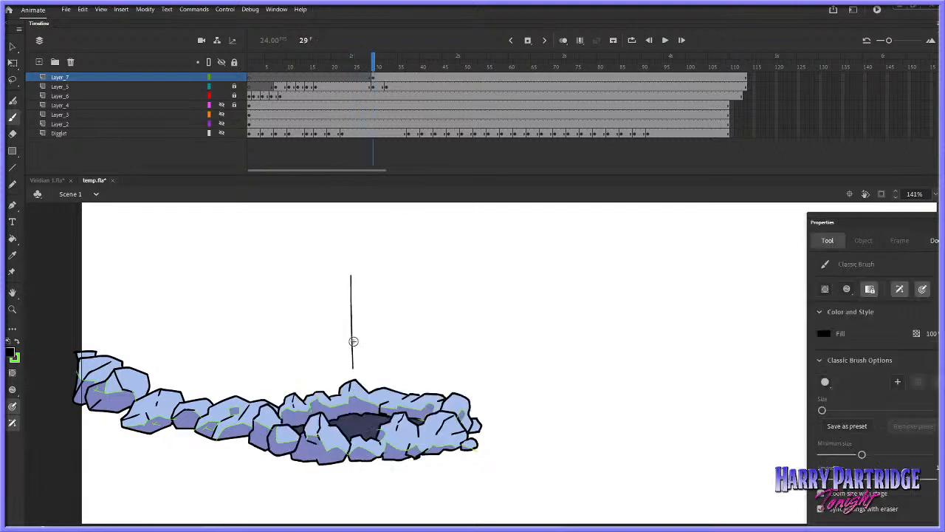
drag(367, 289, 370, 376)
drag(372, 317, 375, 416)
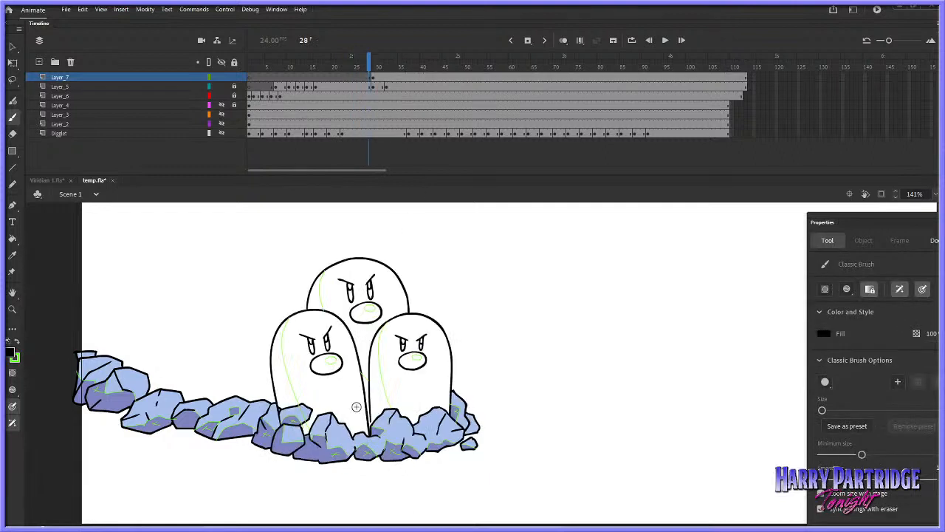
drag(301, 321, 311, 394)
End the speed lines with a blank keyframe at frame 32 of Layer_7 and play back the disappearance
key(comma)
key(period)
key(comma)
right_click(385, 78)
click(418, 163)
click(361, 70)
key(Return)
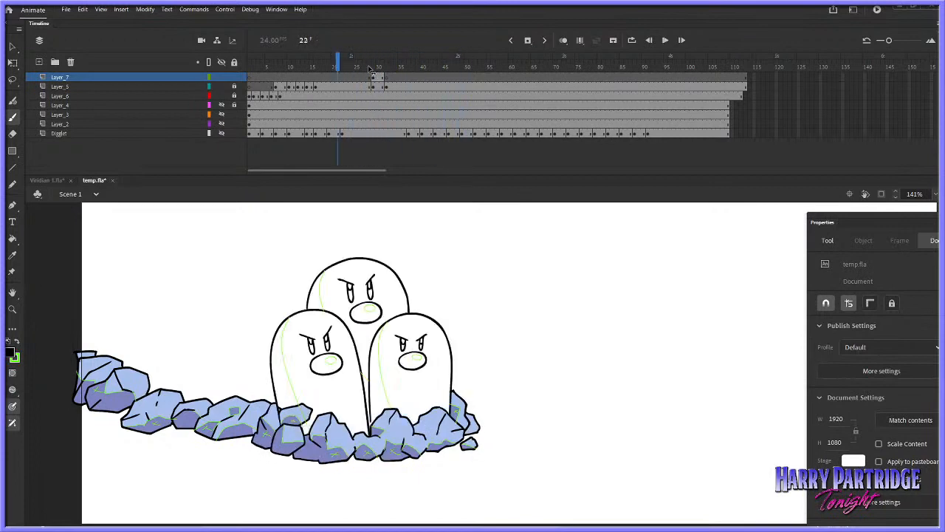
key(Return)
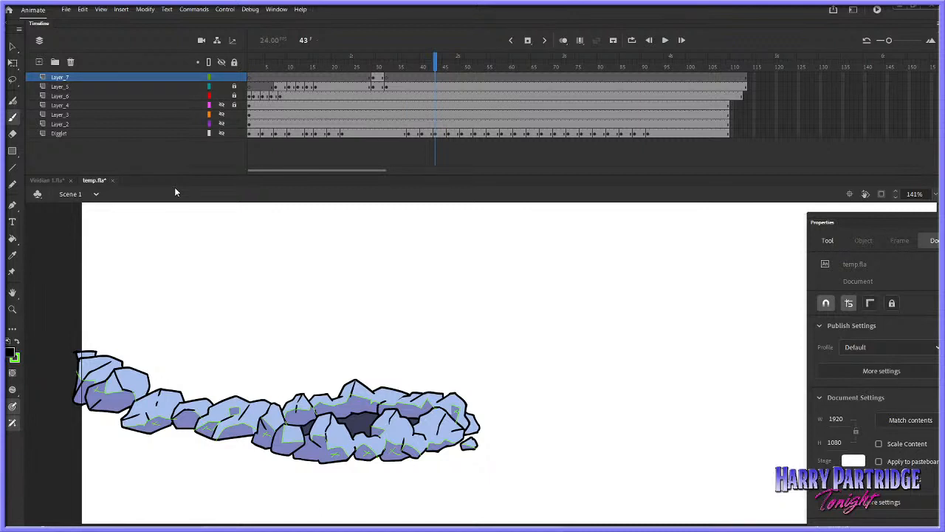
Save the temp.fla document
click(66, 9)
click(111, 97)
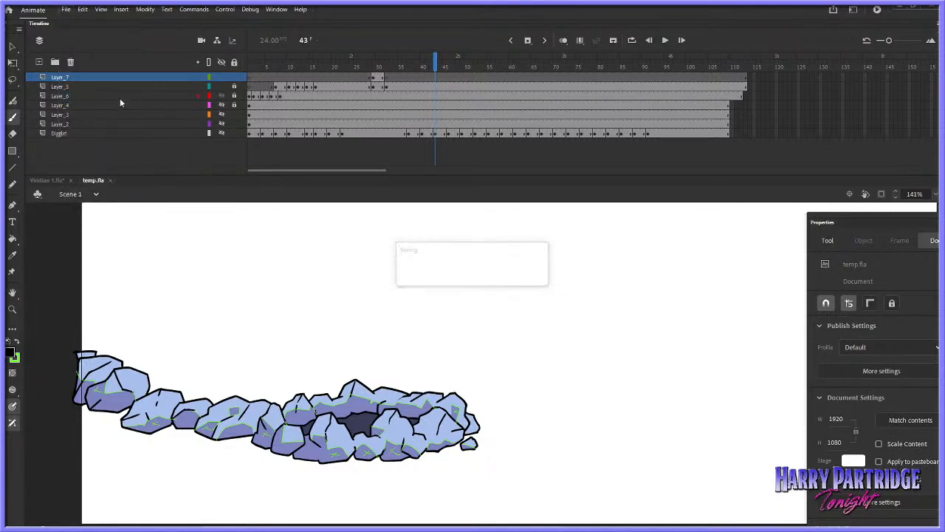
key(Return)
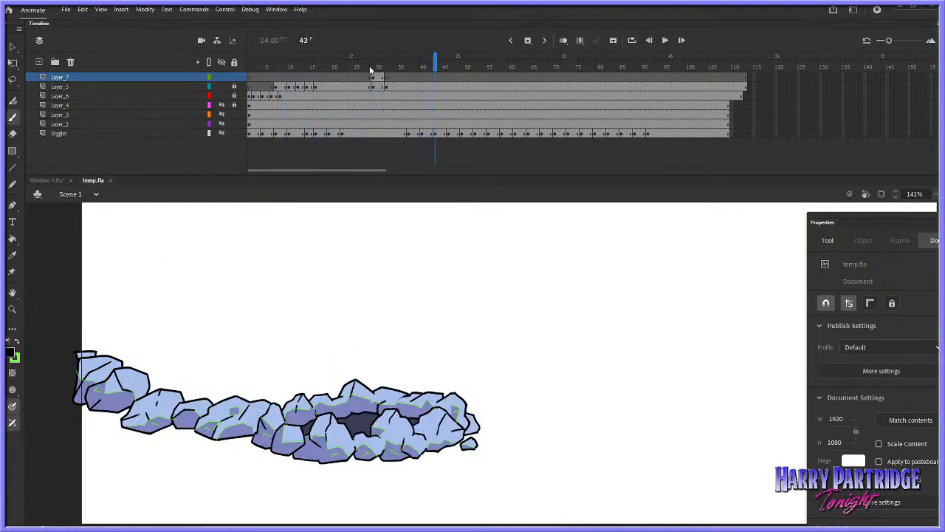
Unlock Layer_5, copy its squashed Dugtrio drawing at frame 12 and paste it at frame 26
drag(370, 67, 360, 69)
click(362, 87)
key(comma)
key(comma)
key(comma)
key(comma)
key(comma)
key(comma)
key(comma)
key(comma)
key(comma)
key(comma)
key(comma)
key(comma)
key(comma)
key(period)
key(period)
key(comma)
key(comma)
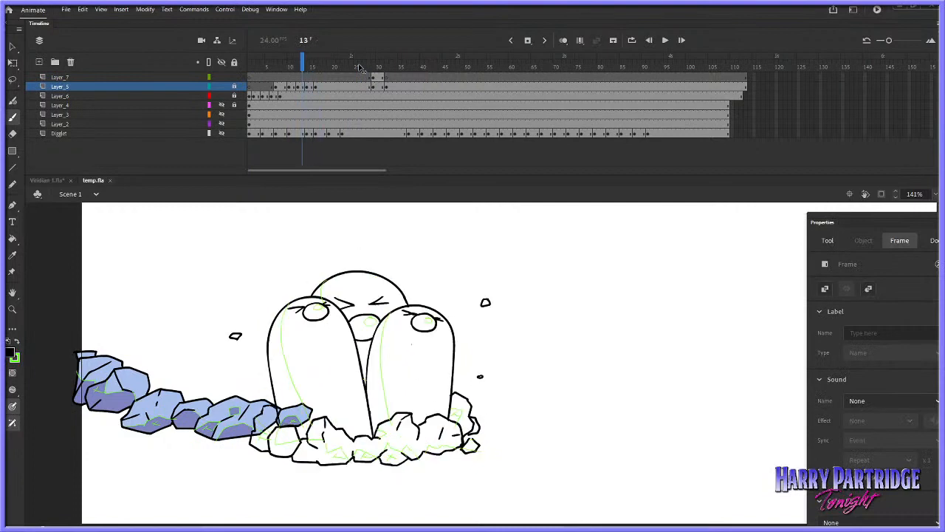
right_click(298, 88)
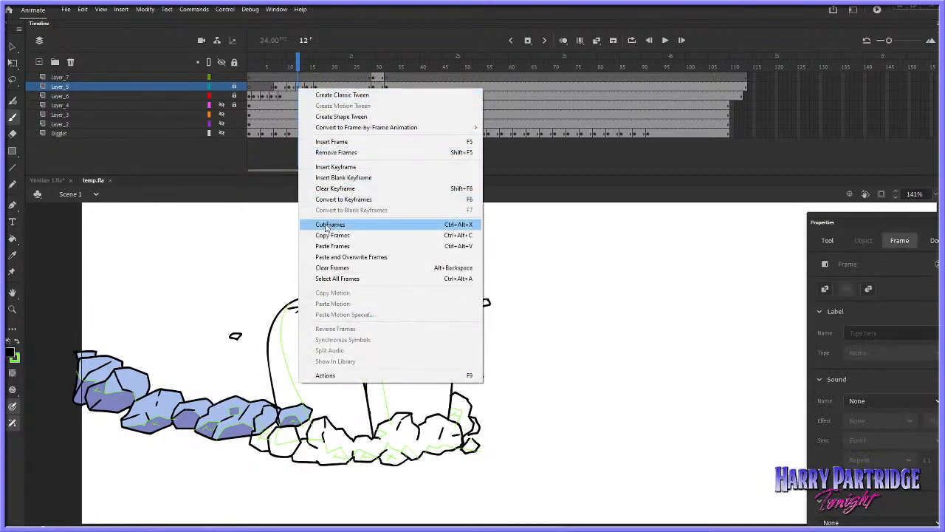
click(237, 86)
right_click(300, 91)
click(328, 224)
click(363, 86)
right_click(364, 88)
click(397, 245)
Step through and play back the frames around frame 26 to check the pasted squash pose before Dugtrio disappears
mouse_move(367, 73)
mouse_down()
mouse_move(354, 71)
mouse_move(365, 72)
mouse_up()
key(period)
key(comma)
key(period)
key(period)
key(period)
key(period)
key(period)
key(Return)
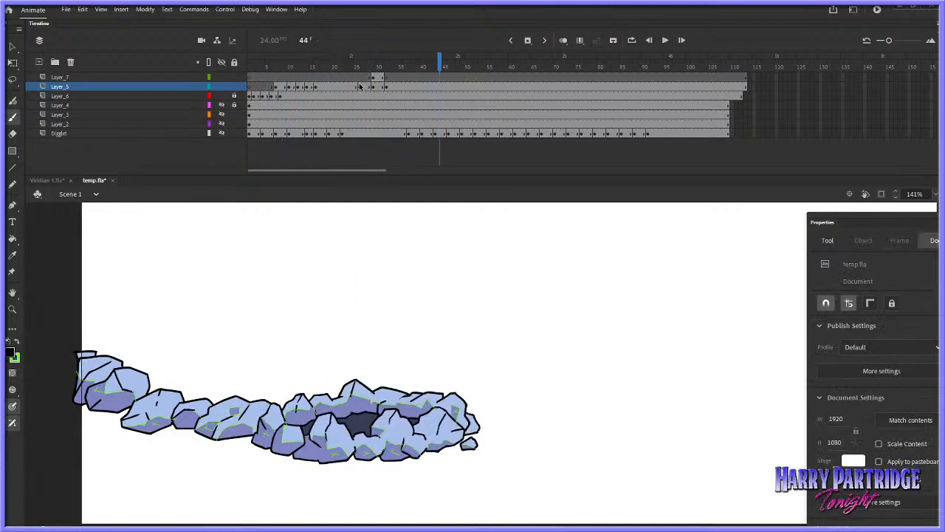
key(Return)
key(Return)
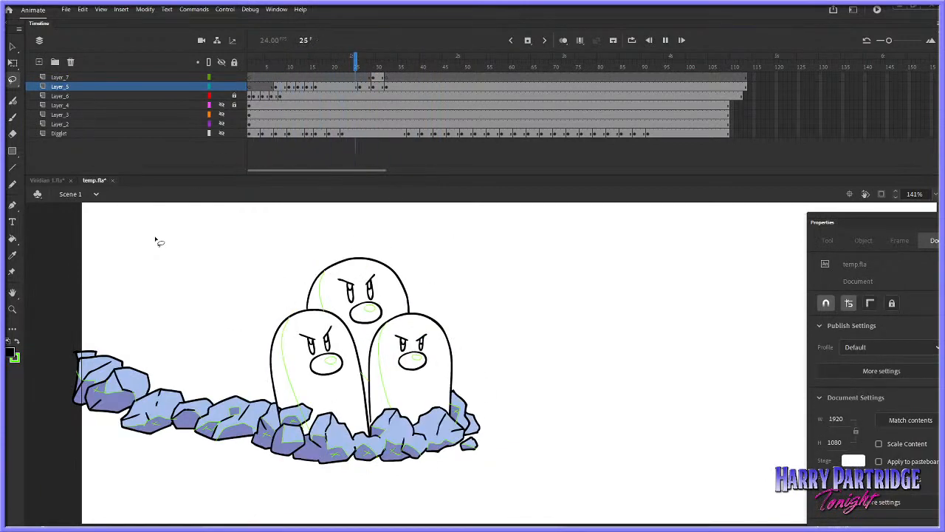
key(Return)
Lasso and delete the faces of the two front heads in the squash drawing at frame 26 of Layer_5
drag(373, 62, 359, 68)
click(486, 253)
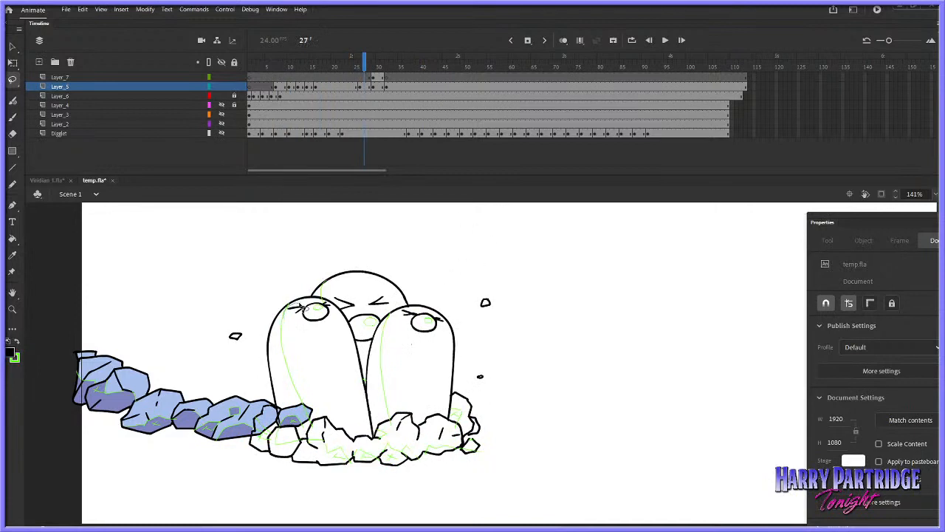
key(.)
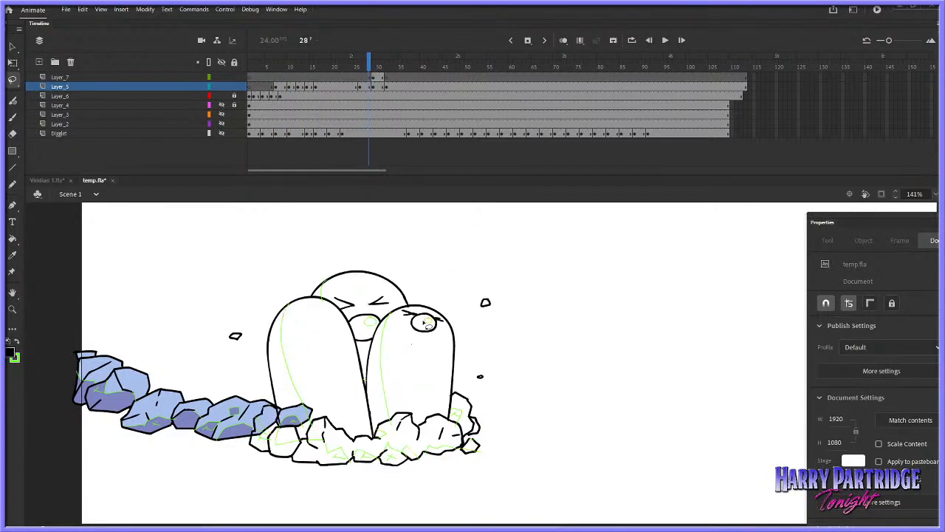
key(Delete)
key(period)
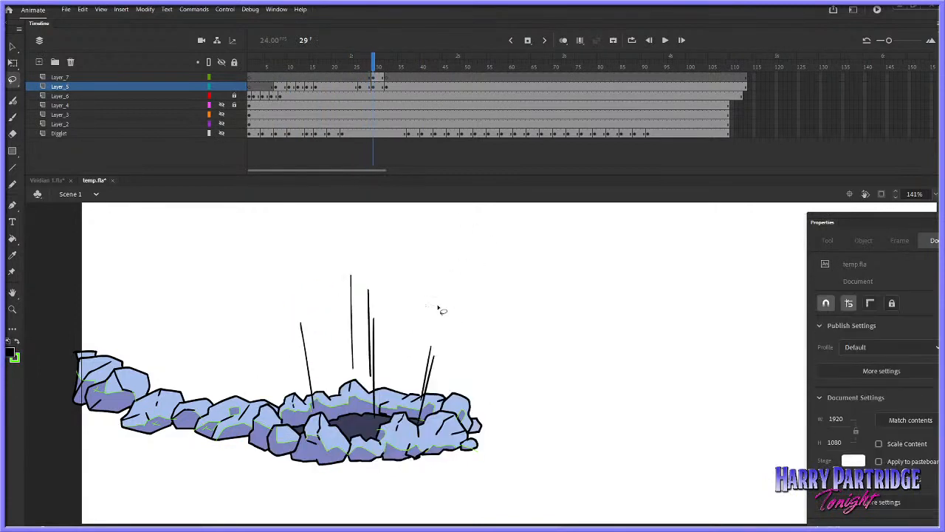
key(comma)
key(comma)
key(comma)
key(comma)
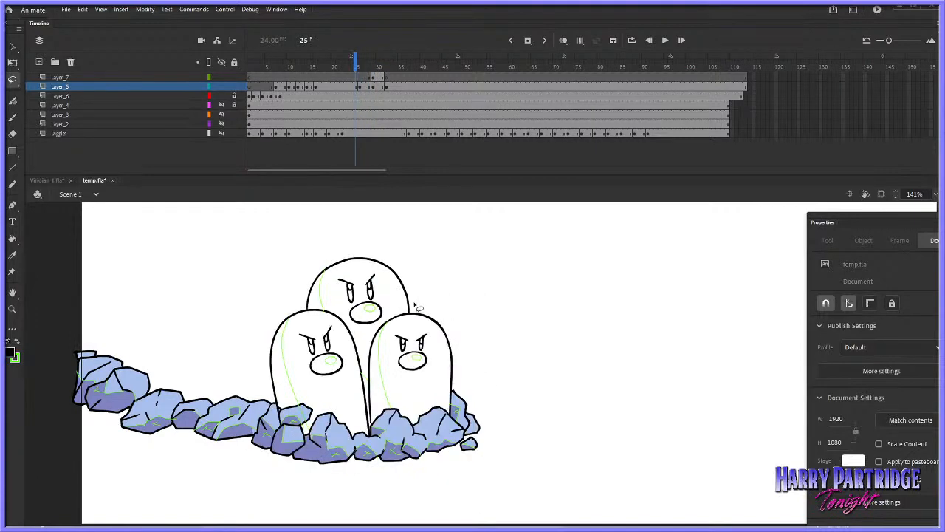
key(.)
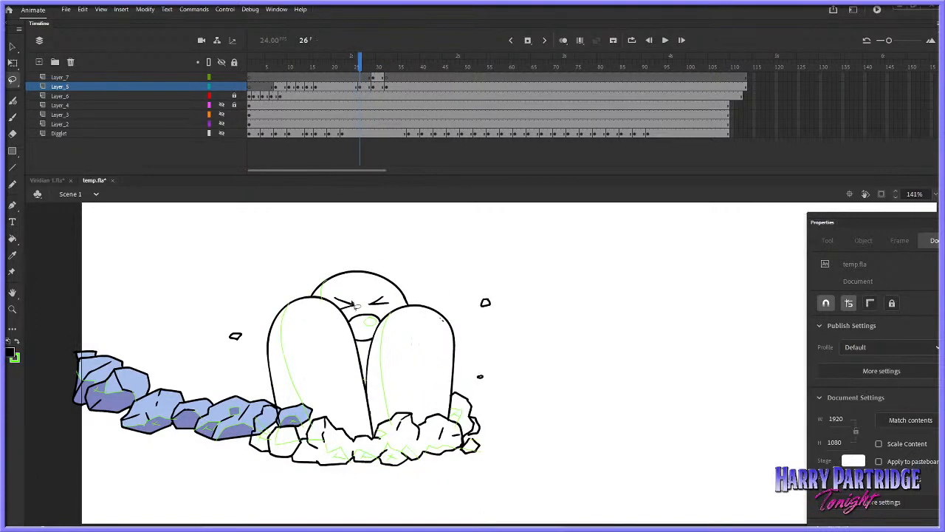
Erase the joint between the back head and right head outlines, and delete the flying rock fragments in frame 26
click(12, 135)
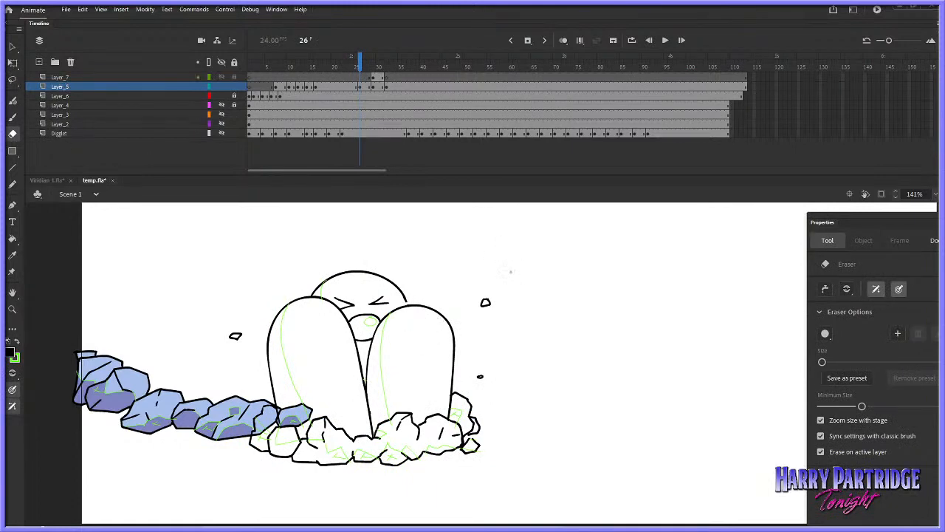
key(l)
mouse_move(520, 336)
mouse_down()
mouse_move(512, 274)
mouse_move(540, 344)
mouse_up()
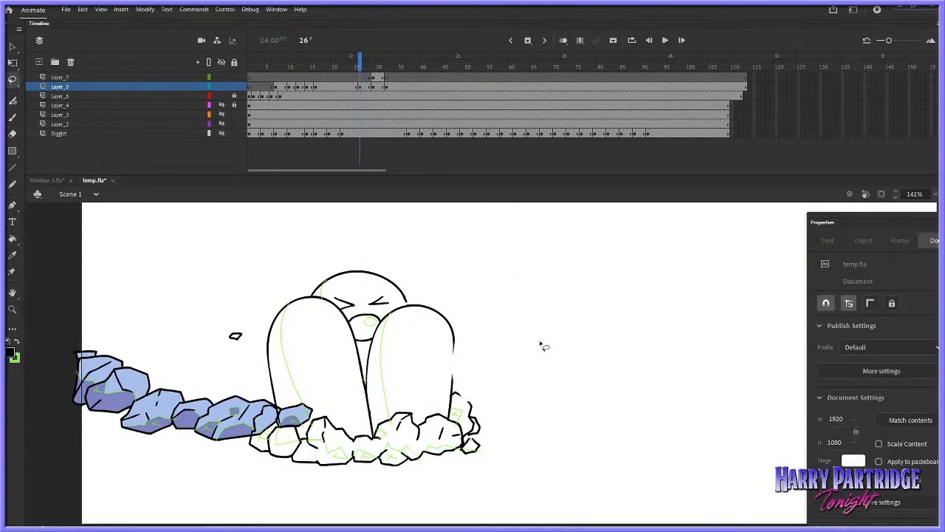
mouse_move(491, 390)
mouse_down()
mouse_move(534, 301)
mouse_move(503, 385)
mouse_up()
key(Delete)
drag(246, 301, 256, 315)
key(Delete)
Erase the joints connecting the back head's outline and mouth to the front heads, and delete the back head's outline
click(12, 309)
drag(304, 231, 495, 397)
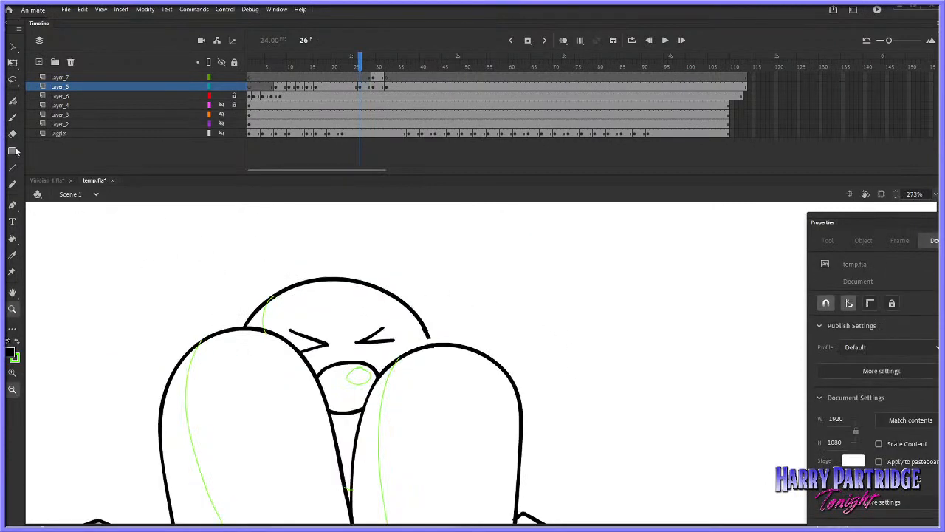
key(e)
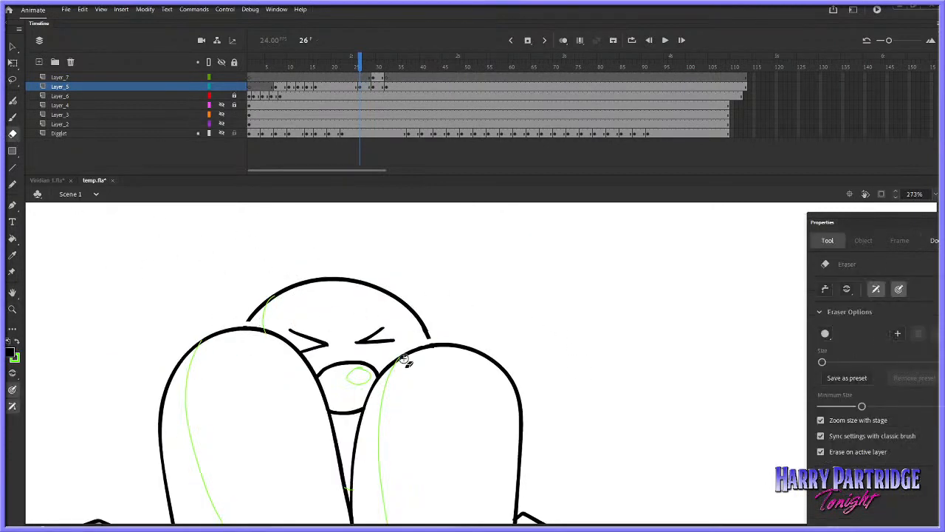
drag(376, 370, 357, 415)
click(12, 47)
click(369, 288)
key(Delete)
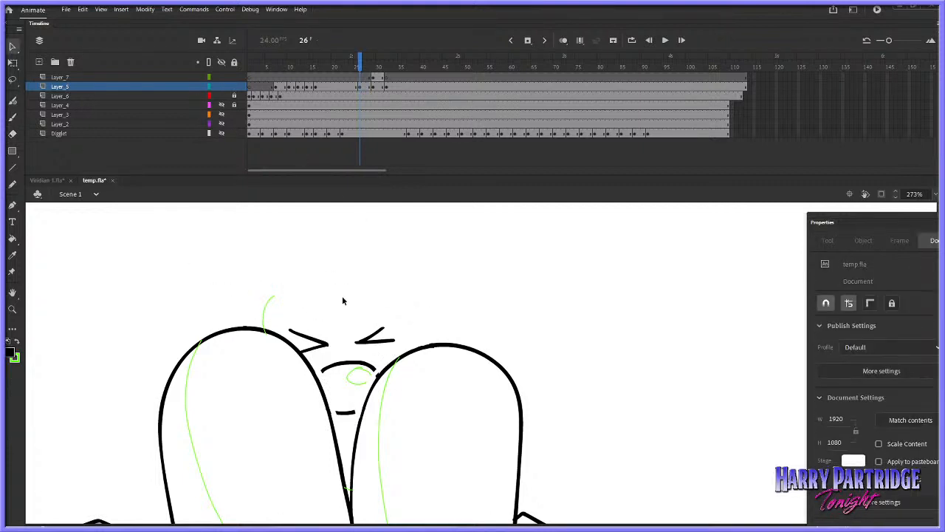
Erase the joints connecting the back head's left eye mark and mouth to the front heads' outlines
click(320, 348)
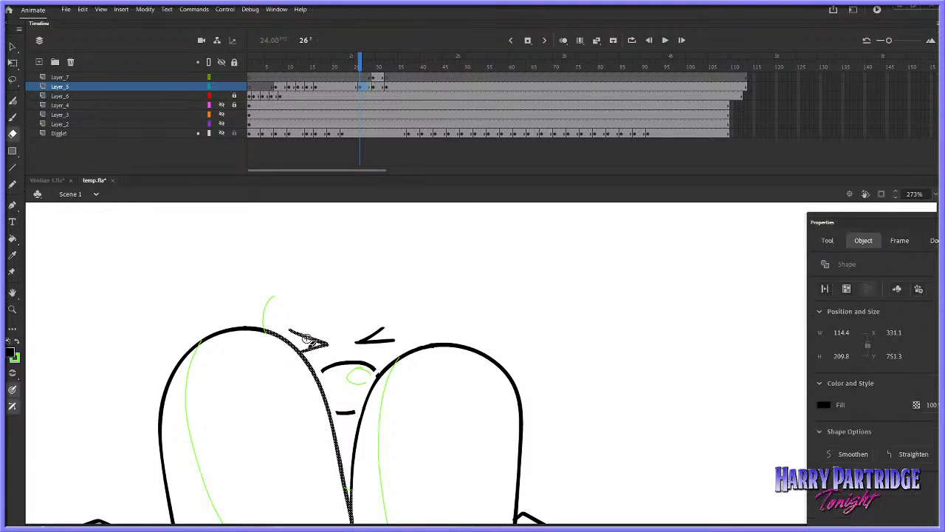
key(e)
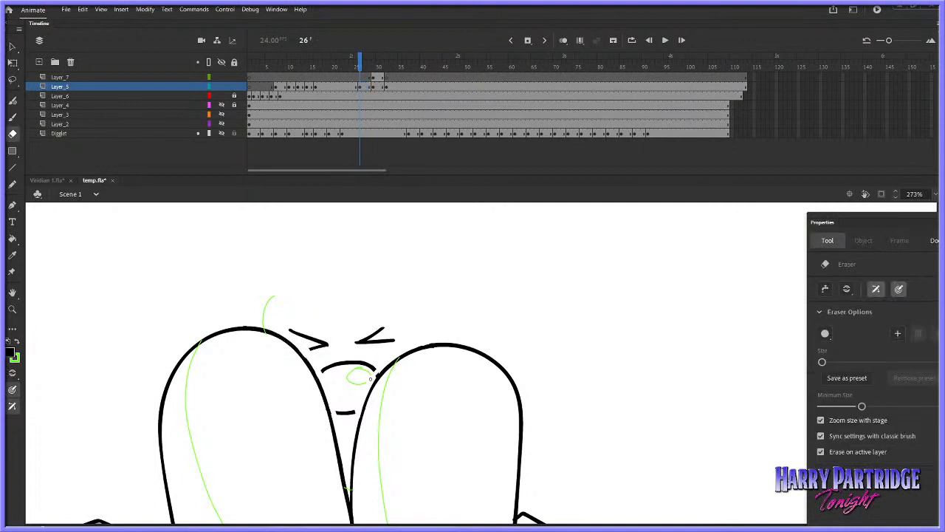
key(v)
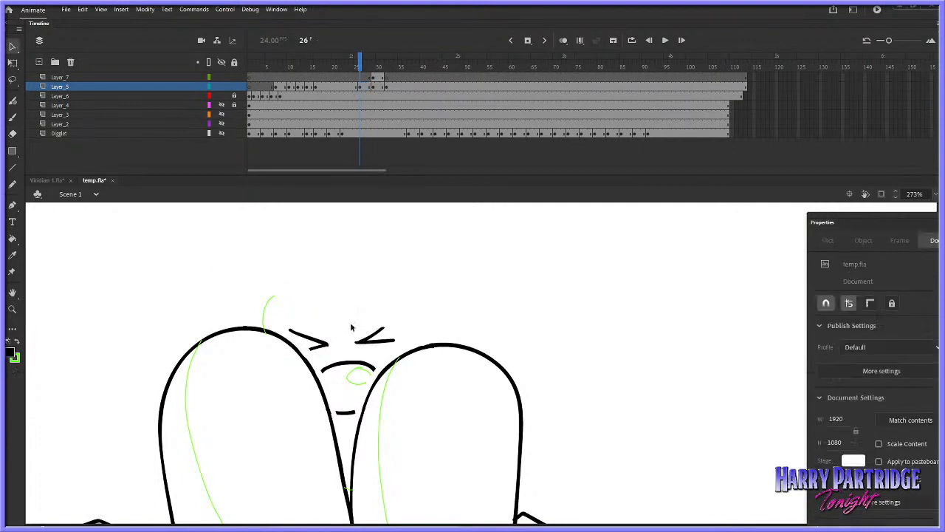
Delete the back head's mouth lines and both squinting eye marks from the squash drawing in frame 26
click(368, 368)
key(Delete)
click(357, 381)
key(Delete)
click(360, 343)
key(Delete)
click(328, 344)
key(Delete)
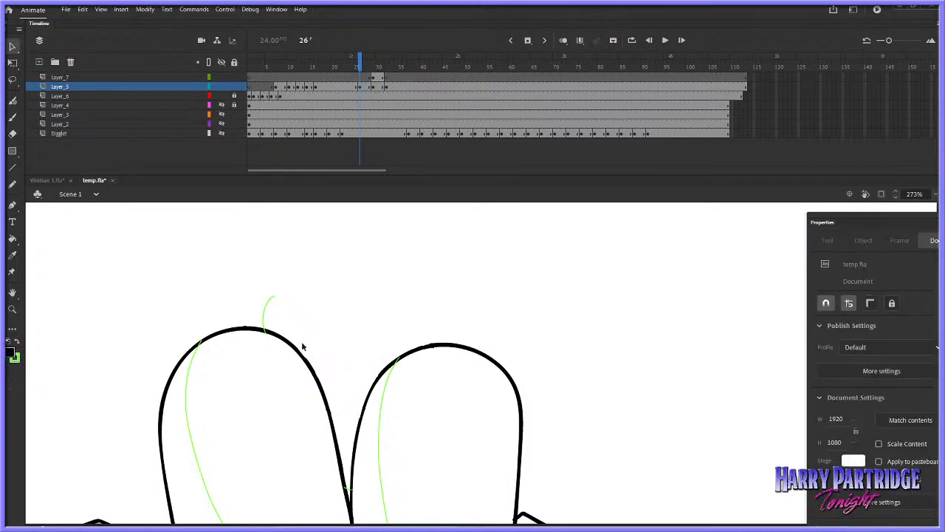
Lasso the outlines and faces of all three heads in frame 19 and copy them
key(z)
double_click(509, 388)
drag(613, 288, 341, 459)
key(period)
key(period)
key(period)
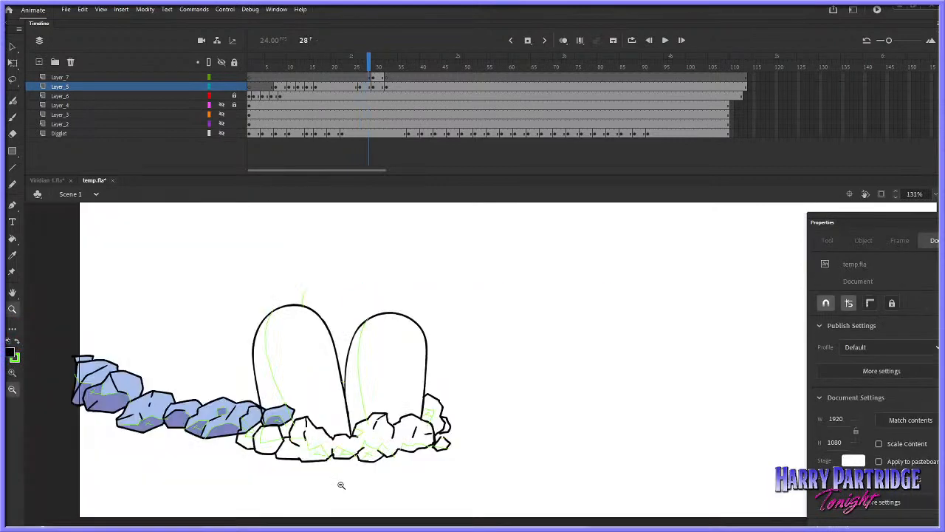
click(376, 70)
drag(375, 69, 330, 68)
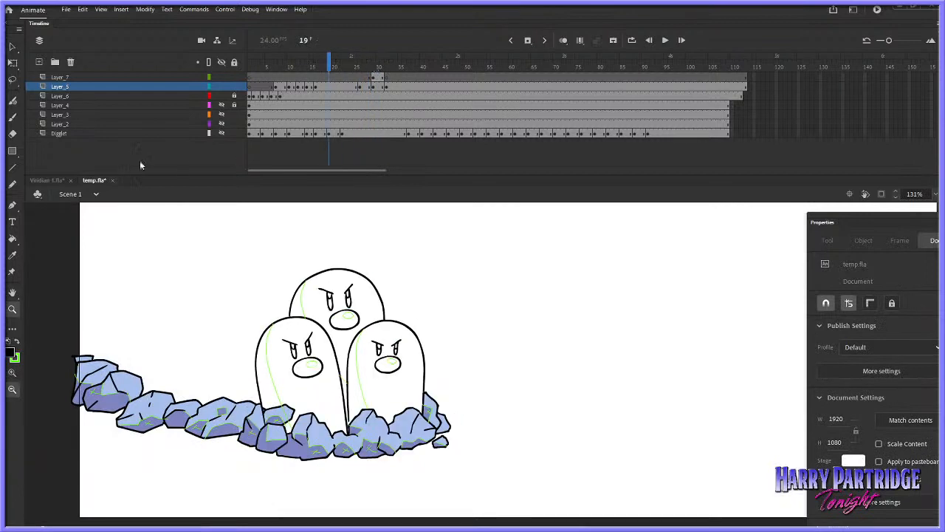
key(l)
drag(347, 255, 317, 268)
mouse_move(280, 320)
mouse_down()
mouse_move(379, 213)
mouse_move(388, 246)
mouse_up()
mouse_move(267, 359)
mouse_down()
mouse_move(386, 241)
mouse_move(391, 310)
mouse_up()
right_click(387, 323)
click(401, 116)
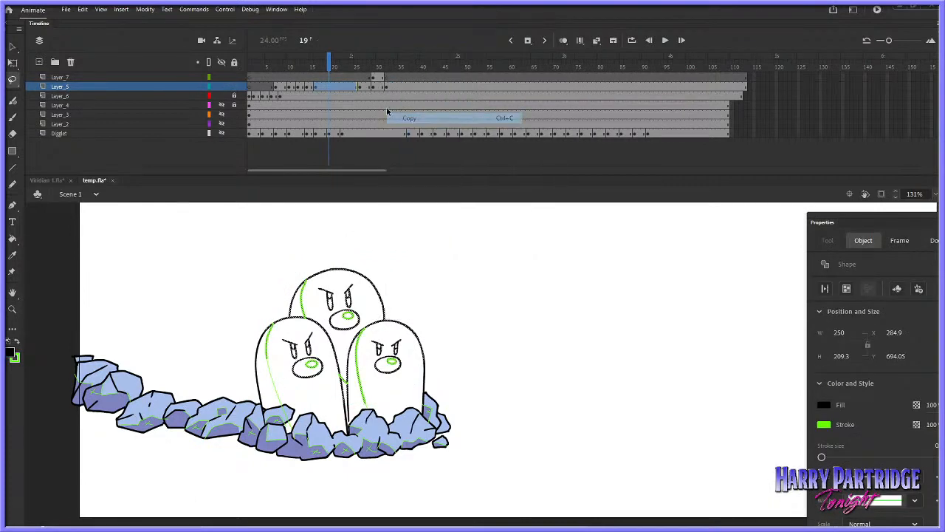
Cut frame 26 of Layer_5, paste the copied heads there in place with onion skinning on, and raise them to Y 680.55
right_click(355, 86)
click(360, 88)
right_click(359, 87)
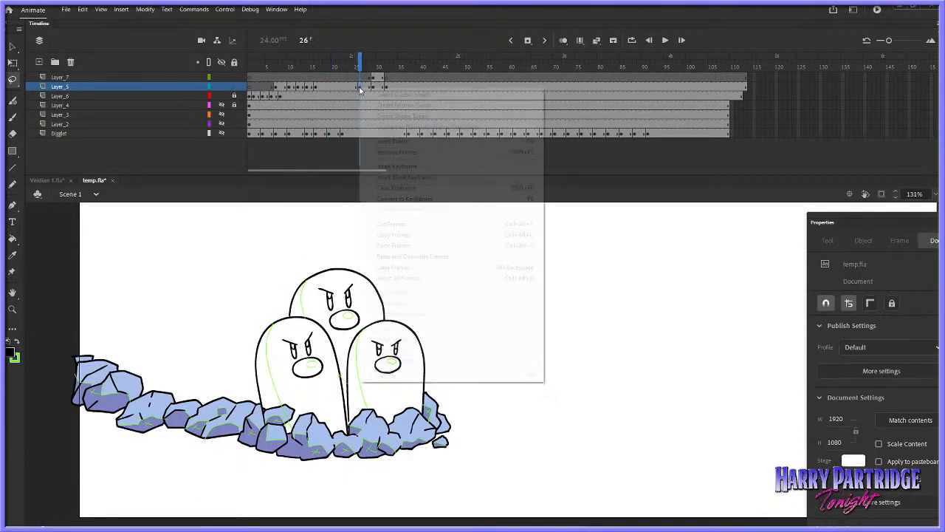
click(399, 224)
click(563, 40)
right_click(392, 271)
click(433, 307)
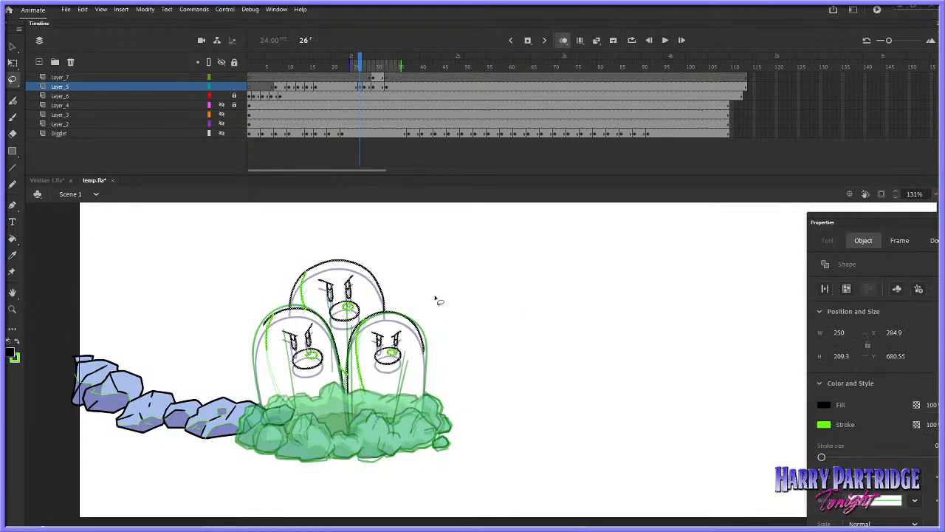
click(438, 298)
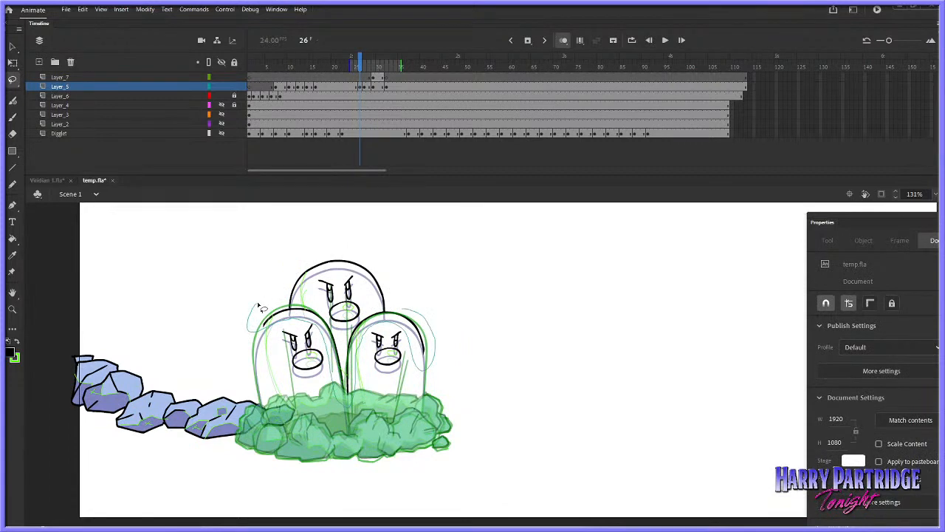
Delete the two front heads' outlines from the pasted copy and paste the remaining back head and faces in place in frame 27
drag(258, 304, 308, 315)
key(Delete)
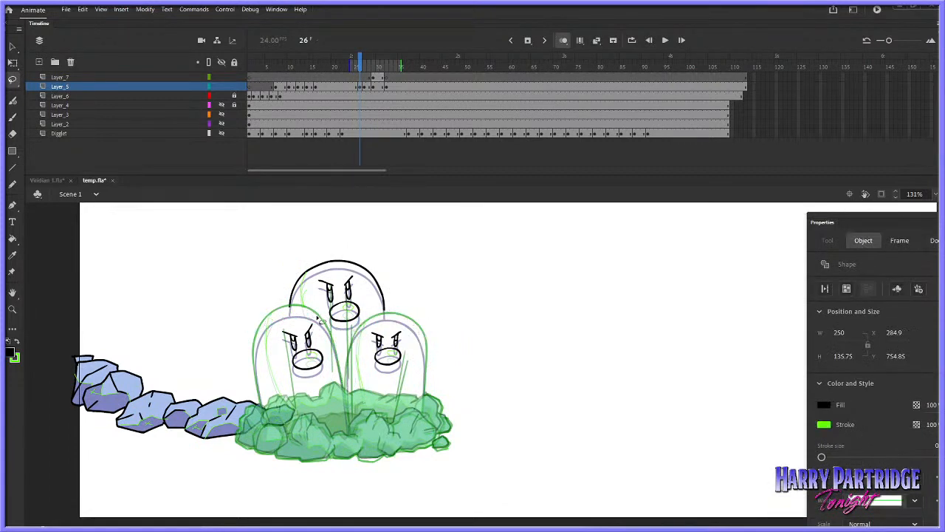
drag(353, 245, 384, 266)
right_click(375, 278)
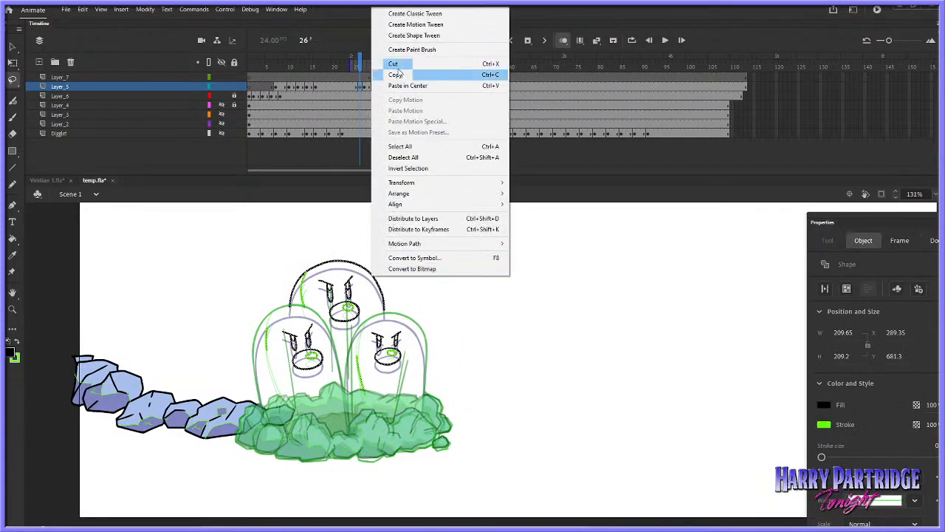
click(403, 76)
key(.)
right_click(403, 249)
click(452, 289)
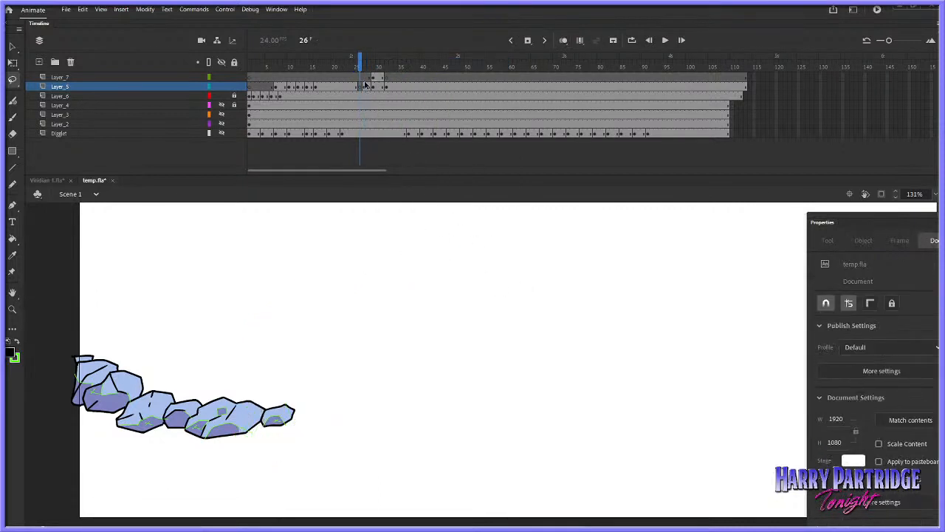
Step through the frames after 26 and play the animation from about frame 25 to check Dugtrio's disappearance
click(365, 87)
key(.)
key(.)
key(.)
key(.)
click(354, 64)
key(Return)
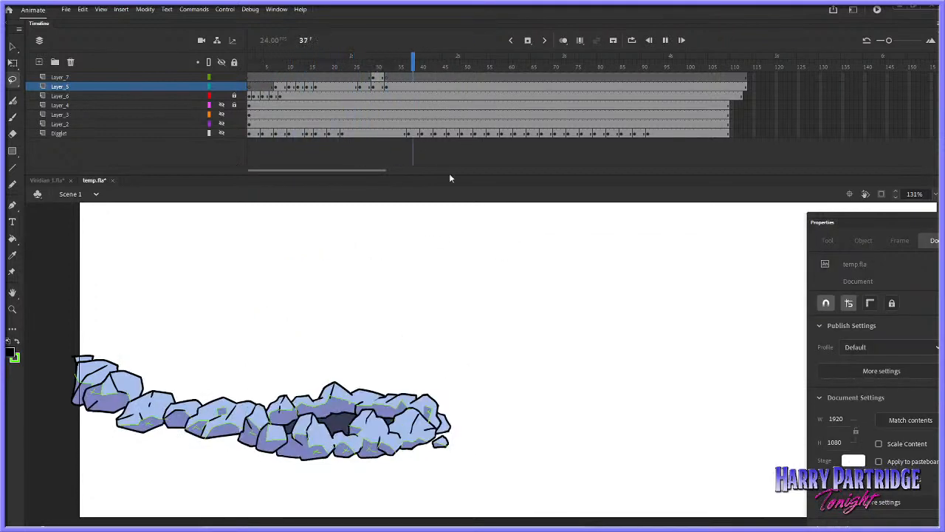
Remove the extra frame 26 from Layer_5 and replay the disappearance
right_click(362, 86)
click(376, 150)
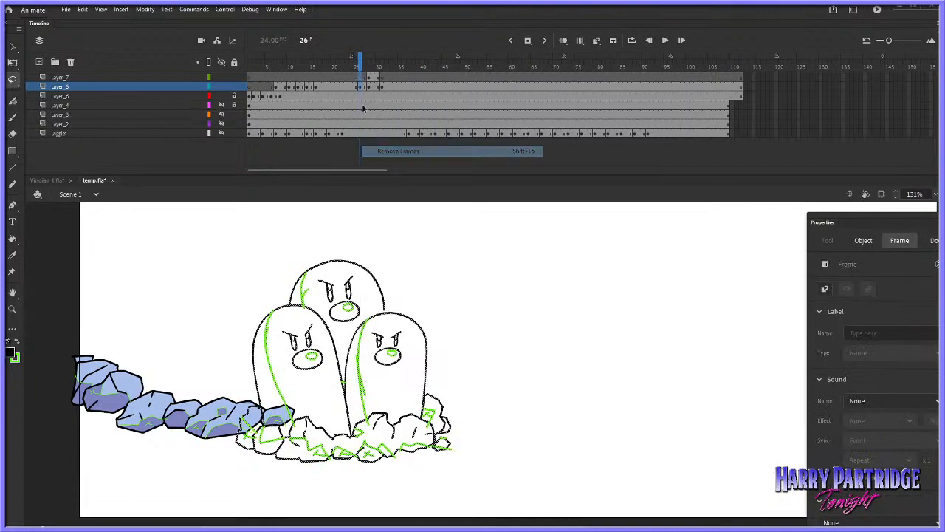
click(345, 59)
key(Return)
click(358, 54)
key(.)
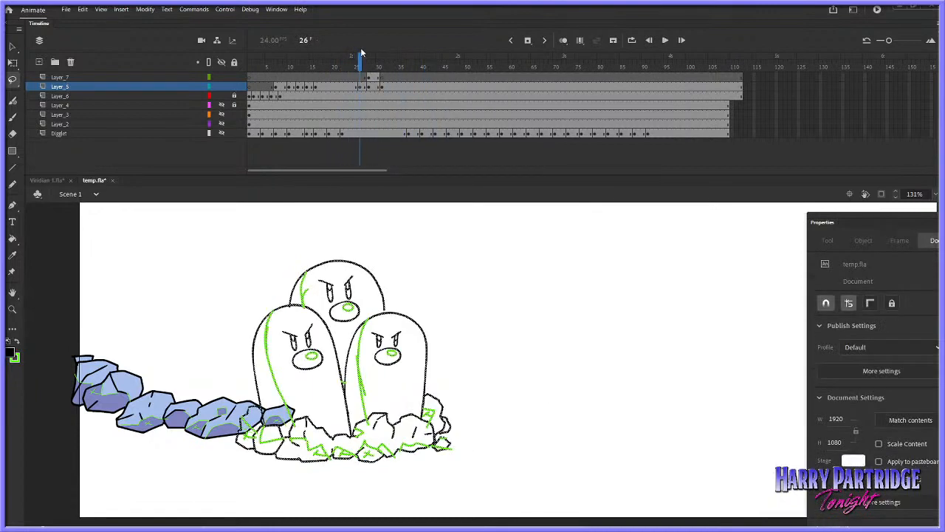
Fill the flying rocks in frame 9 with purple-blue on their shaded sides and light blue on their lit sides
click(13, 311)
drag(354, 65, 285, 71)
drag(310, 292, 525, 492)
click(12, 238)
click(328, 402)
click(408, 385)
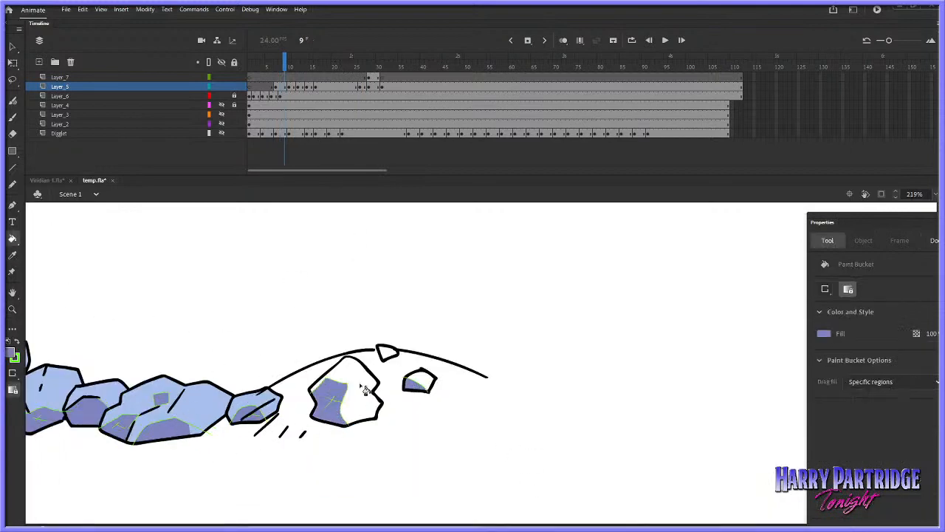
click(14, 356)
click(251, 403)
click(364, 381)
click(385, 354)
click(419, 380)
Fill the lit faces of the rocks around the head's base in frame 10 with light blue, hiding Layer_6
key(.)
click(257, 369)
click(292, 404)
click(317, 392)
click(340, 429)
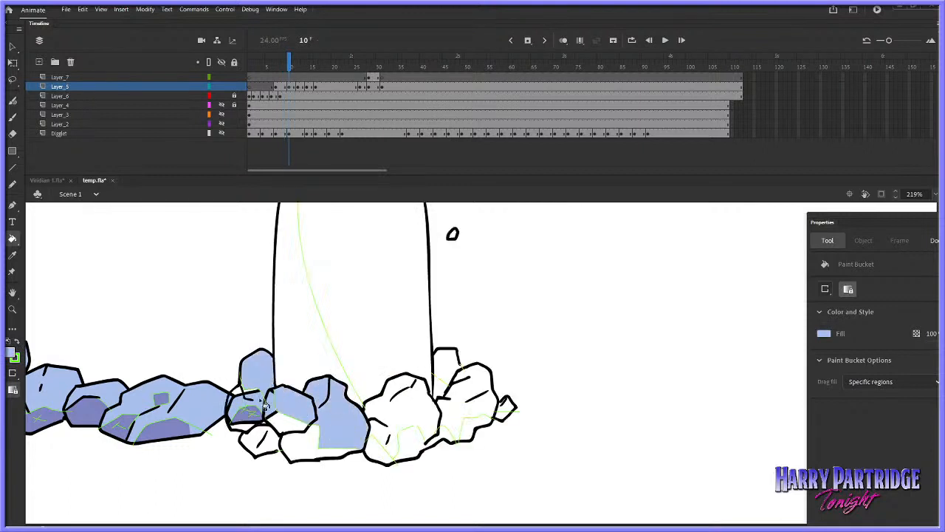
click(222, 96)
click(409, 417)
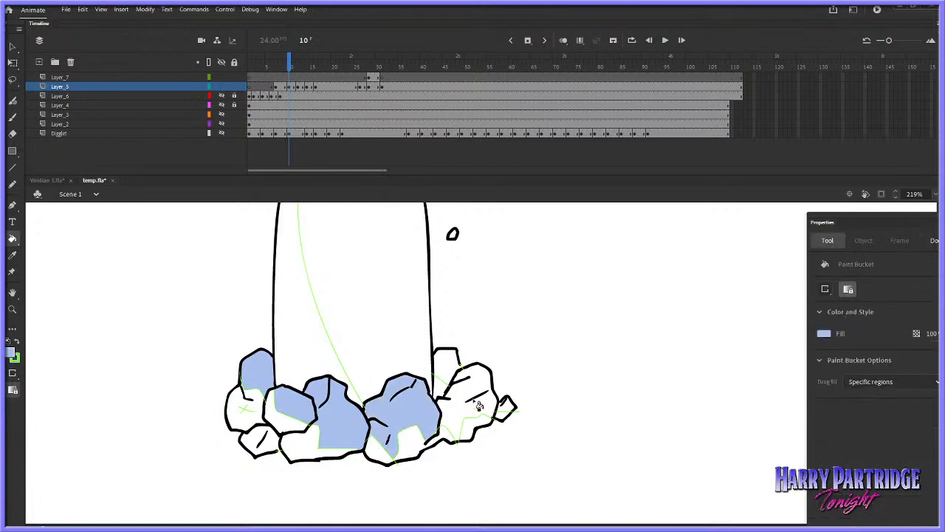
click(465, 376)
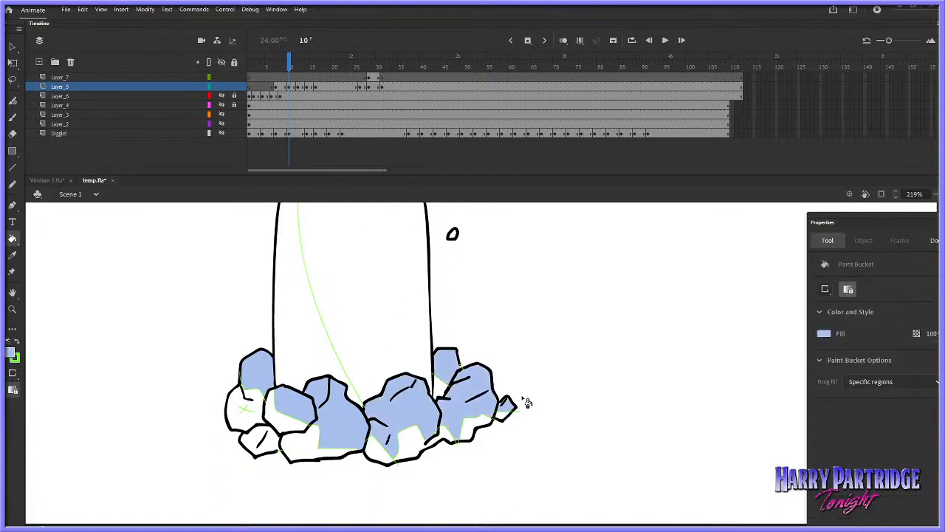
Fill the flying rock fragments around the head in frame 11 with light blue
key(.)
key(.)
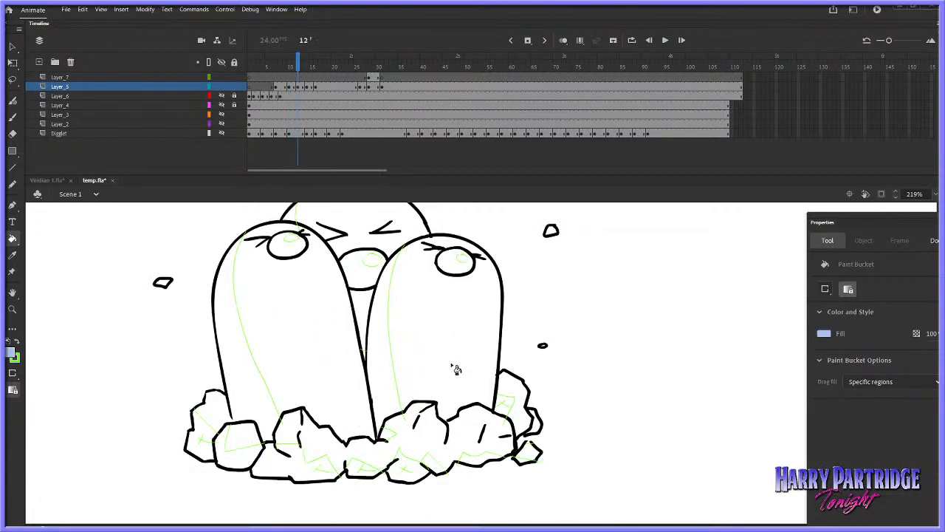
drag(869, 225, 773, 398)
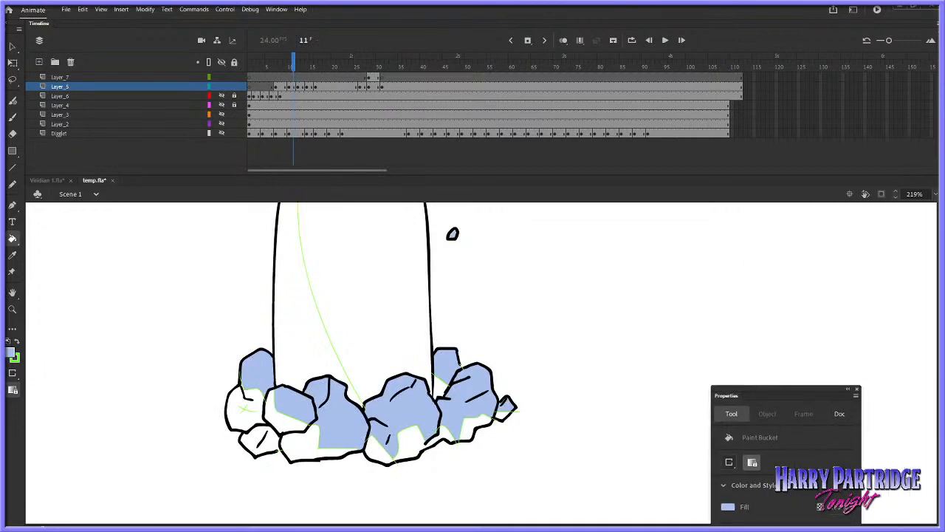
scroll(473, 362, up, 5)
scroll(473, 362, down, 2)
click(488, 373)
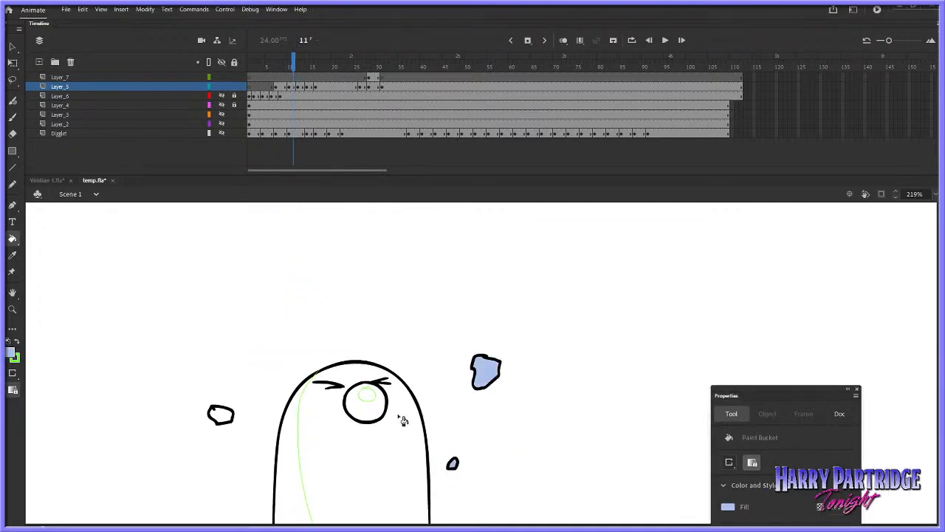
click(228, 420)
Fill the flying fragments and the lit faces of the rock ring in frame 13 with light blue
key(period)
key(period)
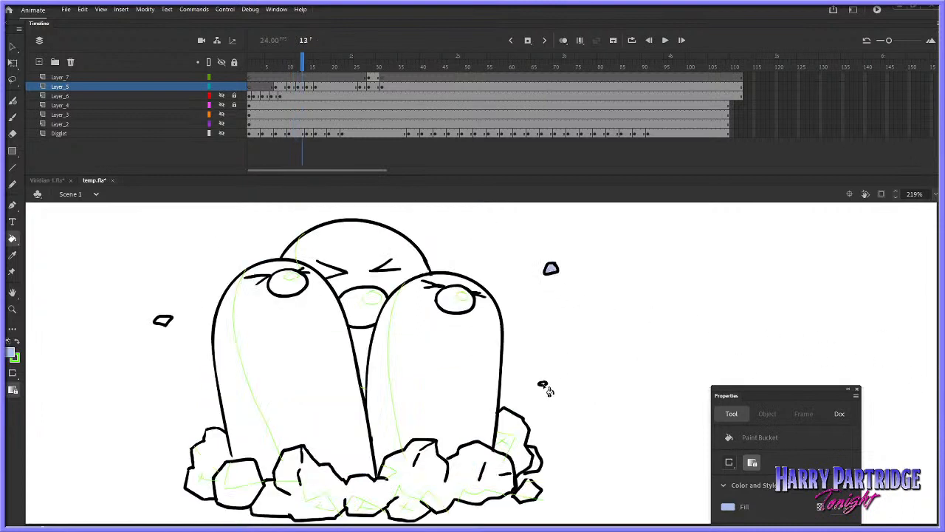
click(214, 448)
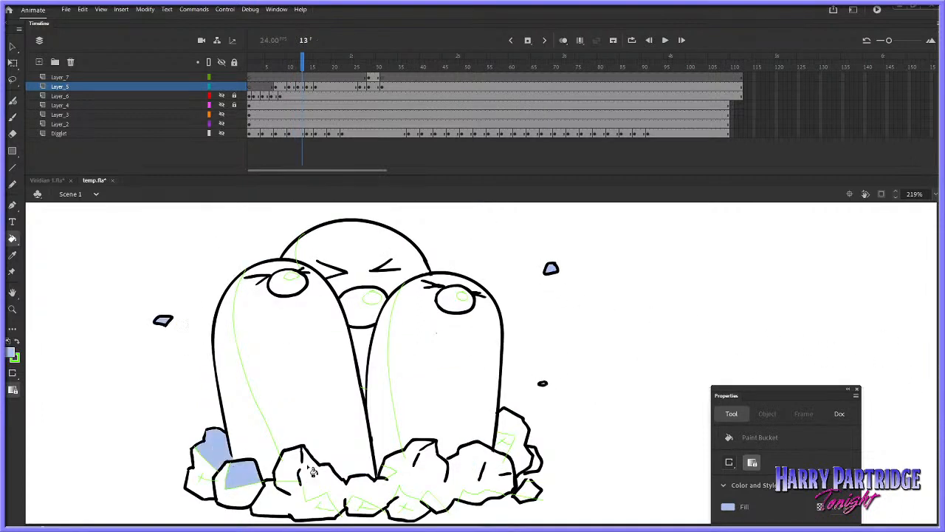
click(310, 471)
click(295, 480)
click(523, 440)
click(535, 462)
click(533, 491)
drag(936, 404, 935, 411)
Fill the lit faces of the rock ring in frame 15 with light blue and compare it with the neighbouring frames
key(period)
key(period)
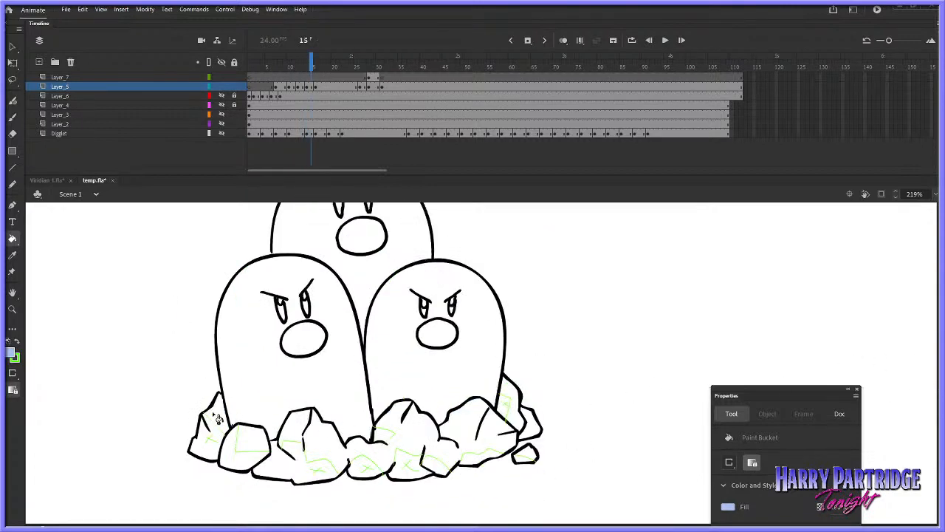
click(217, 417)
click(251, 444)
click(318, 440)
click(296, 428)
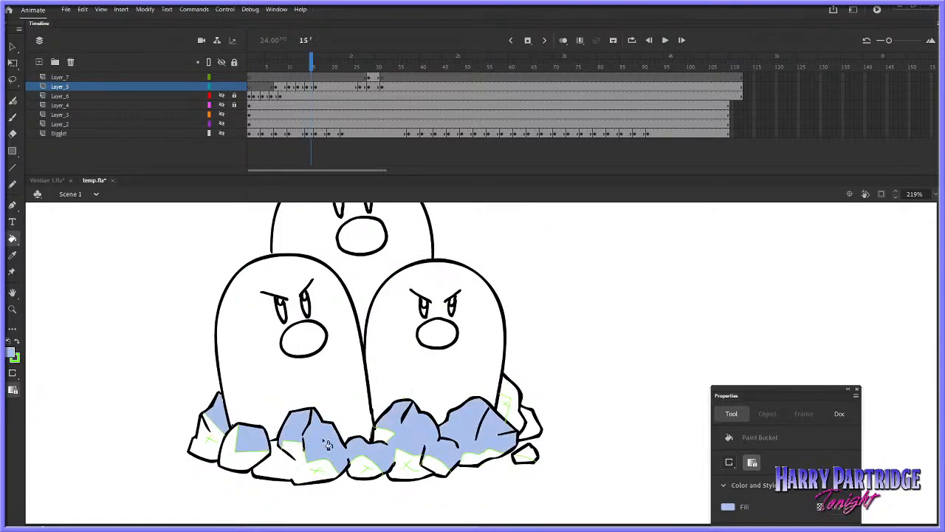
click(512, 397)
click(530, 425)
key(comma)
key(period)
key(period)
key(comma)
key(period)
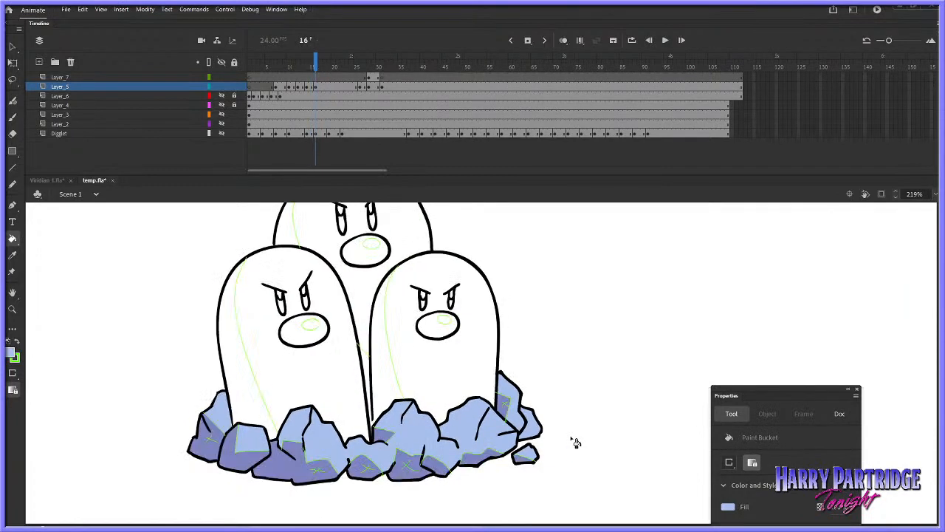
Fill the shaded faces of the rocks left of the head's base in frame 10 with purple-blue
click(15, 358)
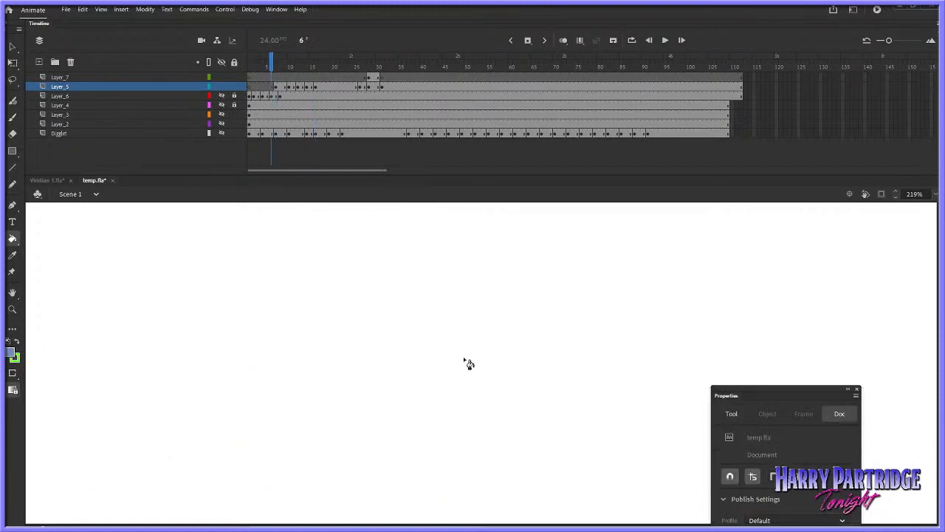
key(period)
key(period)
key(period)
key(period)
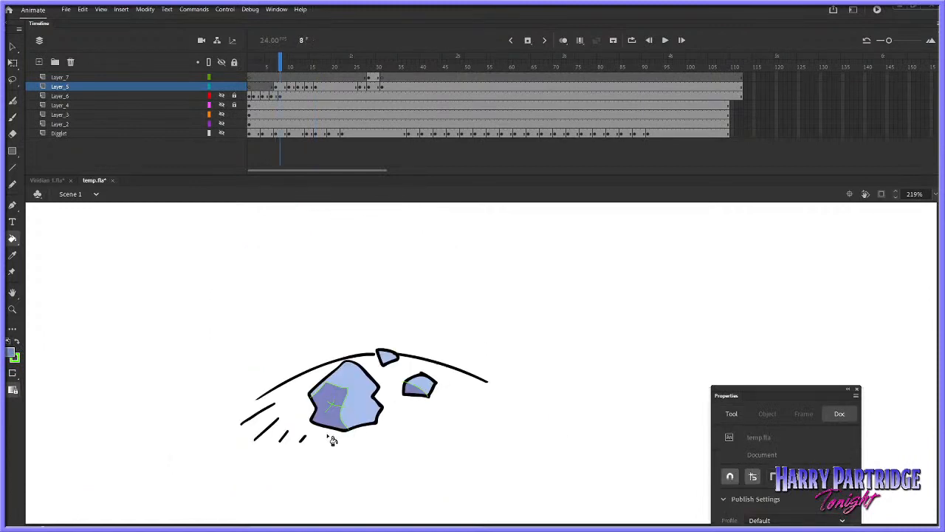
click(291, 429)
click(271, 443)
click(249, 422)
click(298, 447)
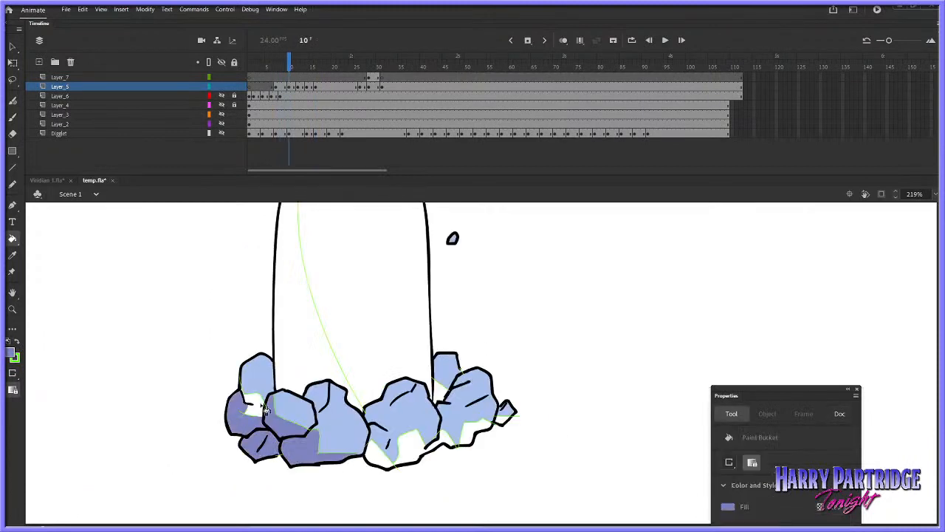
click(264, 409)
Fill the shaded faces of the middle and right rocks in frame 10 with purple-blue
click(381, 461)
click(417, 451)
click(434, 446)
click(473, 441)
click(448, 443)
click(512, 425)
click(443, 394)
Change the Classic Brush's painting mode and paint purple-blue shading on the flying rock fragments in frame 11
key(period)
key(period)
key(comma)
drag(939, 404, 939, 397)
scroll(259, 203, up, 2)
click(12, 117)
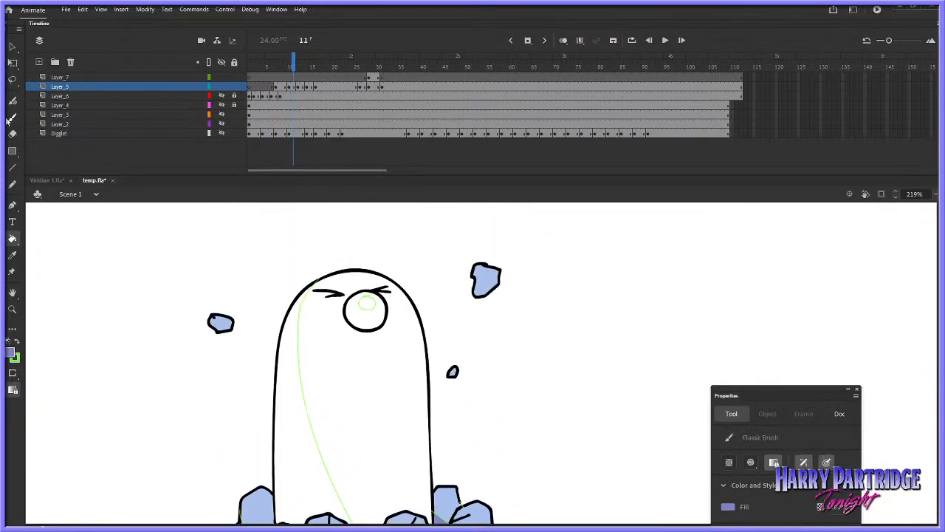
click(12, 391)
click(52, 429)
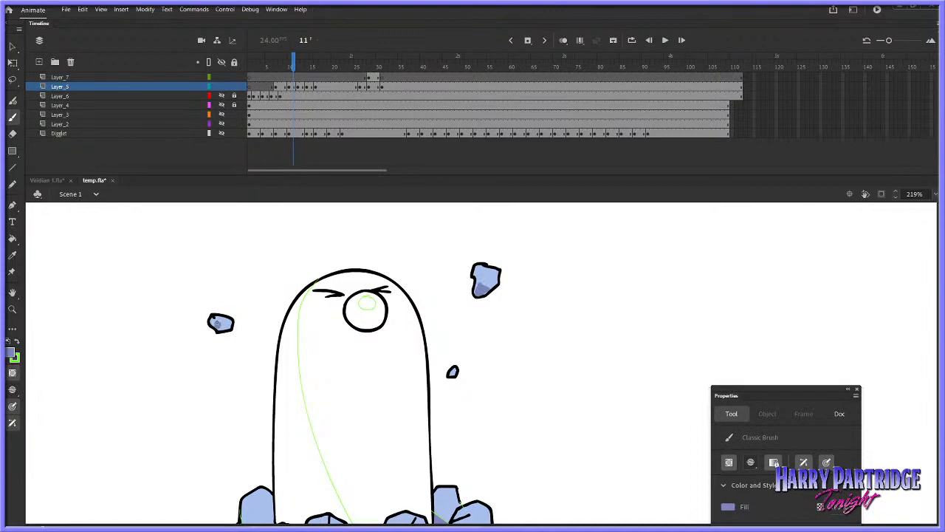
Fill the shaded faces of the left and middle rocks in frame 13 with purple-blue
click(13, 310)
click(517, 369)
click(516, 371)
drag(350, 316, 520, 463)
key(period)
key(period)
key(k)
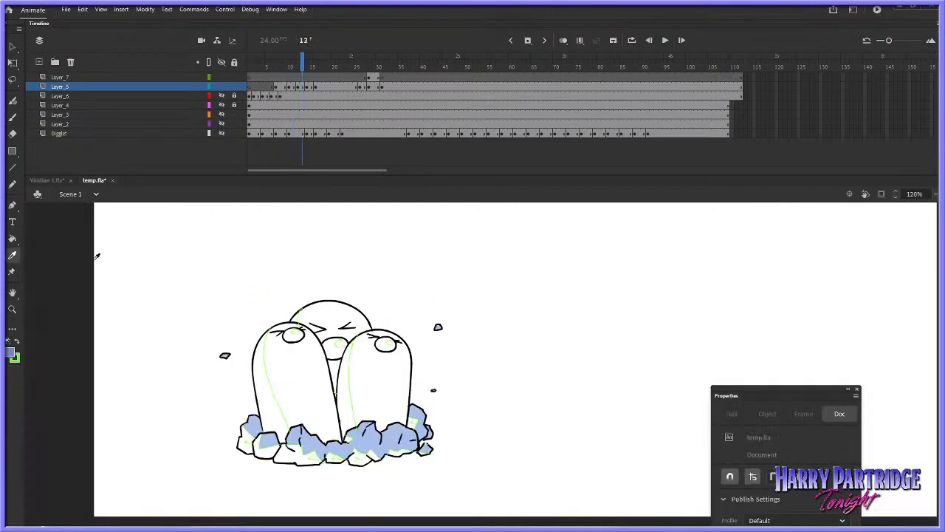
click(267, 450)
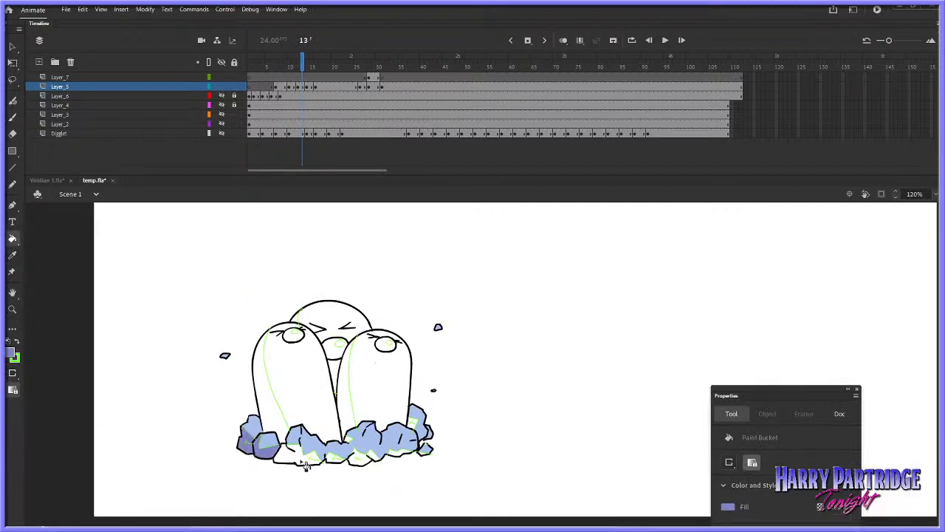
click(299, 460)
click(359, 460)
click(334, 458)
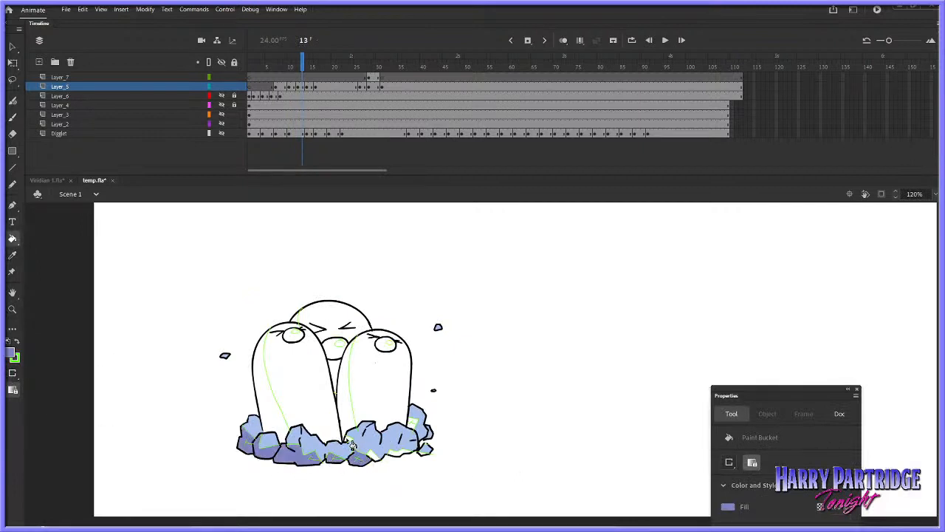
Fill the shaded faces of the right-hand rocks in frame 13 with purple-blue, undoing and redoing the misplaced fills
click(394, 454)
click(402, 453)
key(ctrl+z)
key(ctrl+z)
click(402, 453)
click(415, 424)
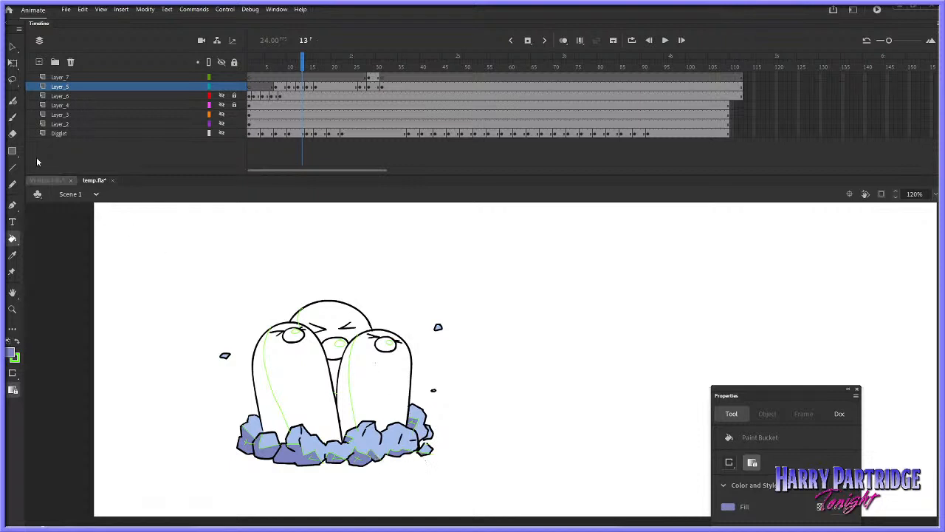
Fill the shaded faces of the rocks around Dugtrio in frame 14 with purple-blue
key(b)
key(period)
key(comma)
key(period)
click(12, 239)
click(248, 442)
click(270, 450)
click(257, 438)
click(303, 454)
click(334, 458)
click(354, 457)
click(369, 456)
click(400, 456)
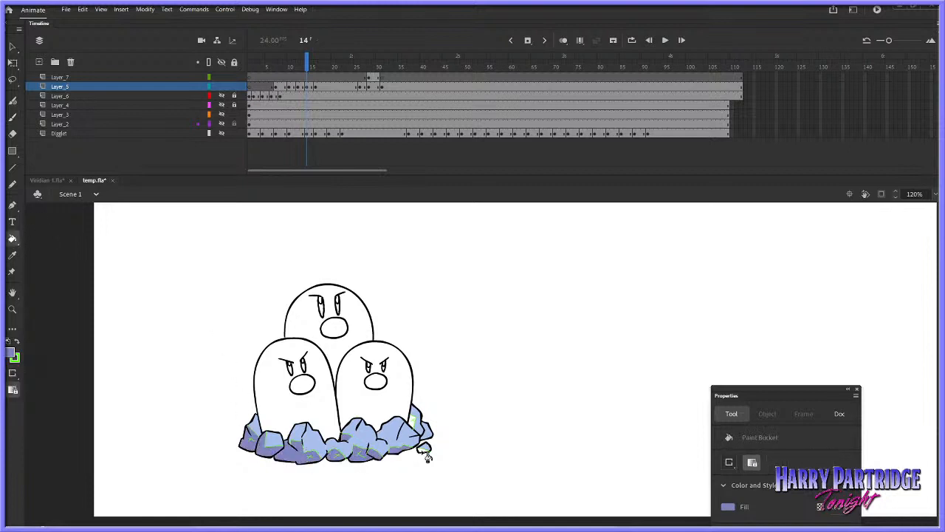
Fill the shaded faces of the rocks in frame 27 with purple-blue, working across the whole rock ring
key(period)
key(period)
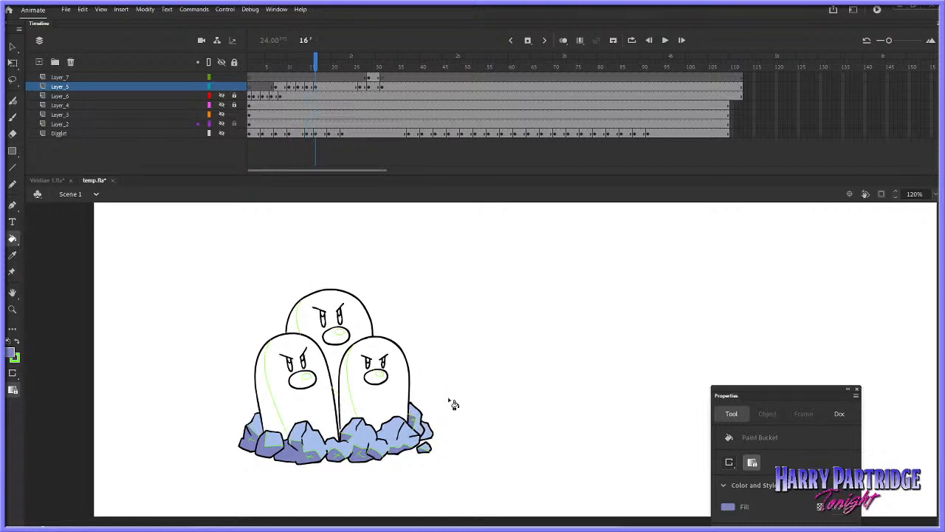
mouse_move(288, 71)
mouse_down()
mouse_move(271, 65)
mouse_move(375, 74)
mouse_move(371, 64)
mouse_up()
click(254, 454)
click(302, 454)
click(341, 459)
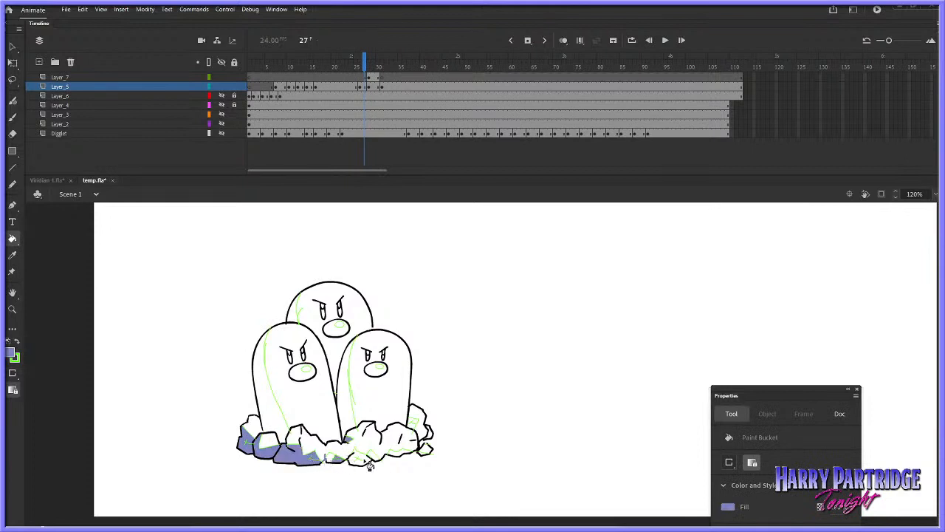
click(360, 460)
click(399, 457)
click(421, 454)
click(418, 430)
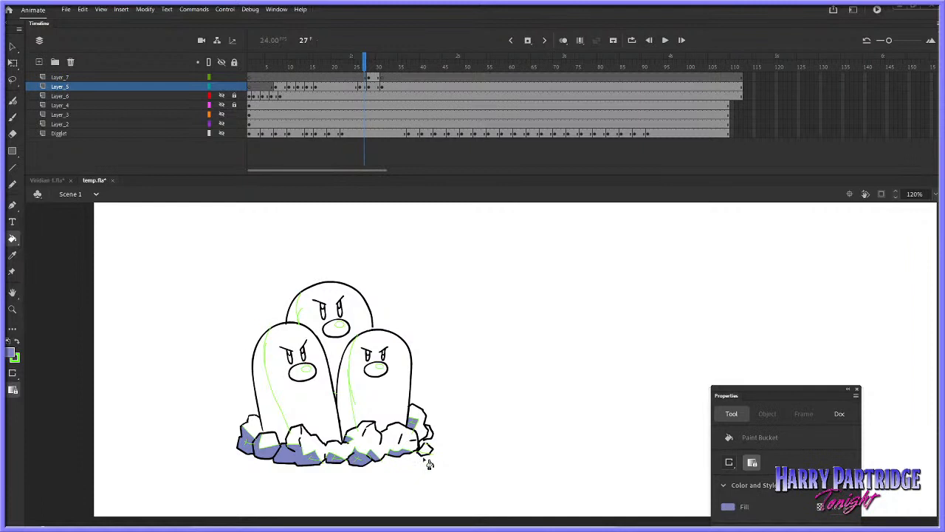
Sample the light blue from the rocks in frame 29 and fill the lit rock faces in frame 27 with it
key(period)
key(period)
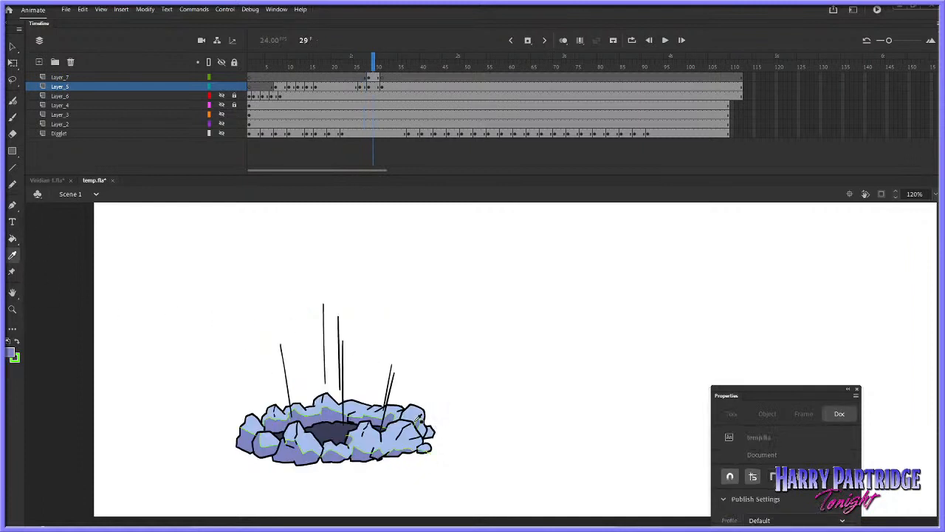
key(comma)
key(comma)
click(427, 449)
click(296, 437)
click(268, 441)
click(254, 426)
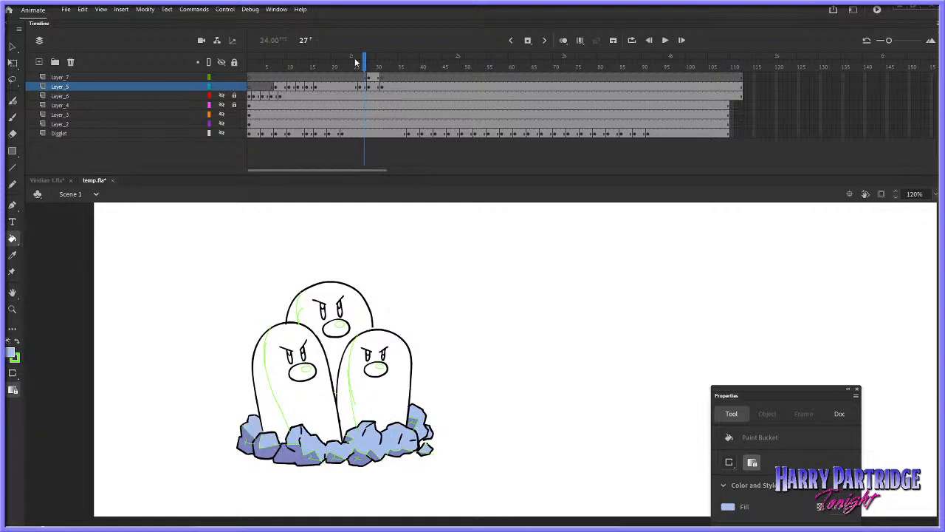
Retime Layer_5 by moving its frame 16 keyframe to frame 17 and its frame 26 keyframe to frame 25, checking the playback
drag(354, 67, 225, 148)
key(Return)
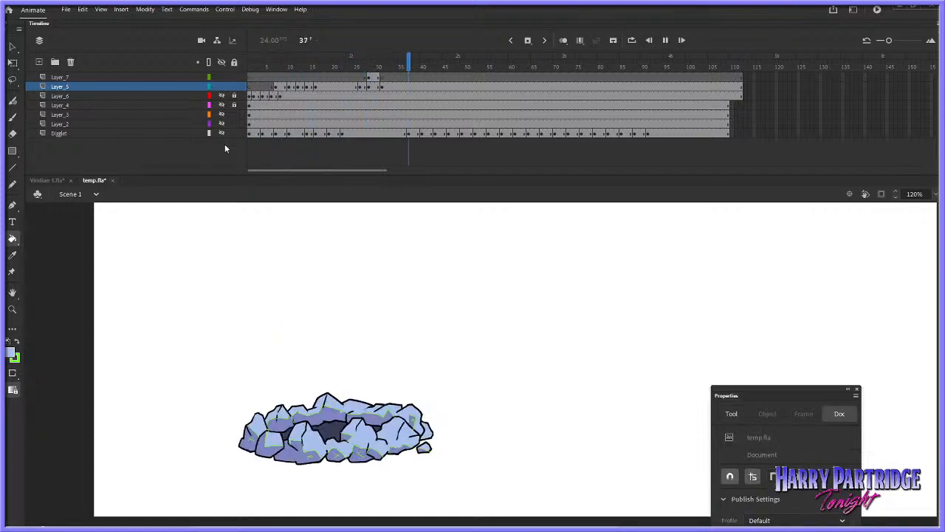
key(Return)
click(316, 87)
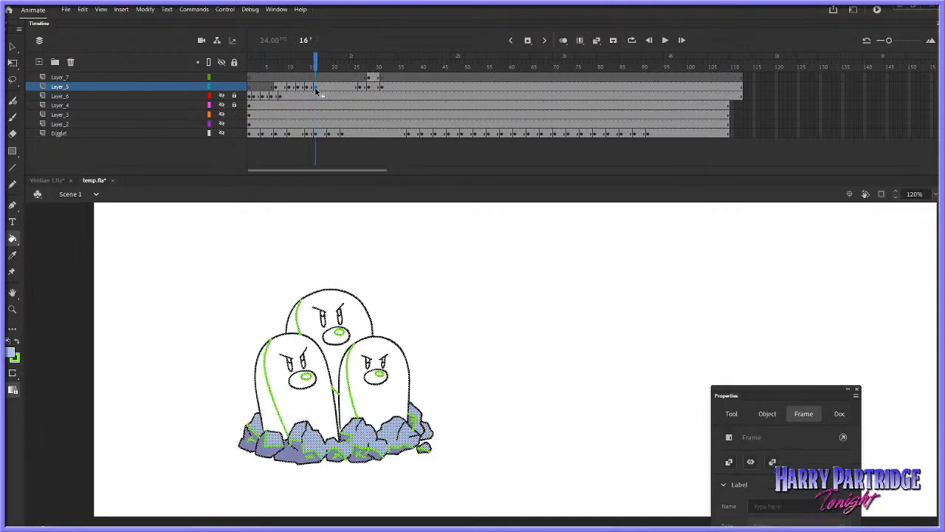
click(174, 203)
key(Return)
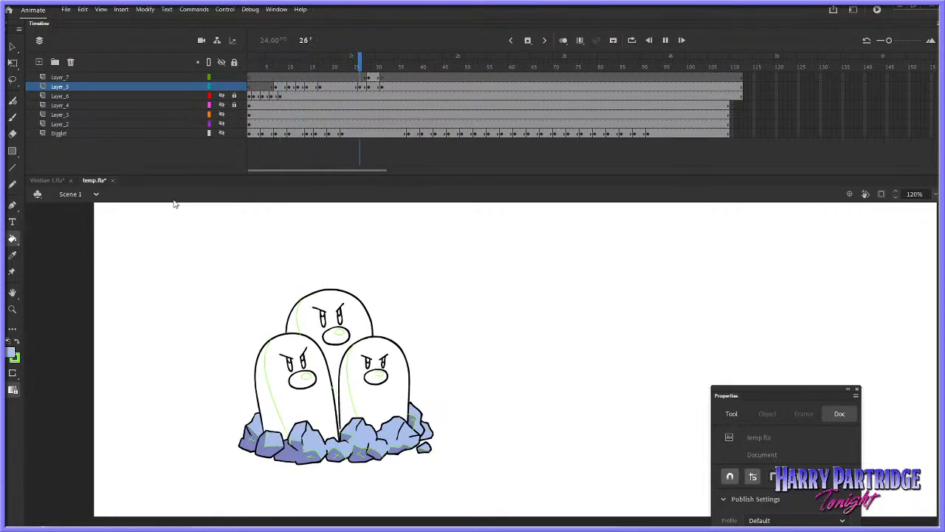
click(360, 90)
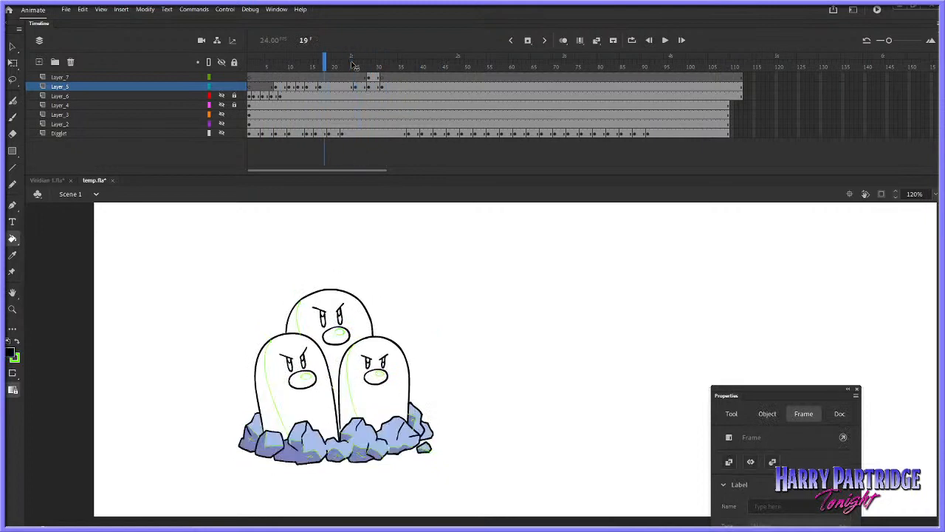
click(228, 160)
key(Return)
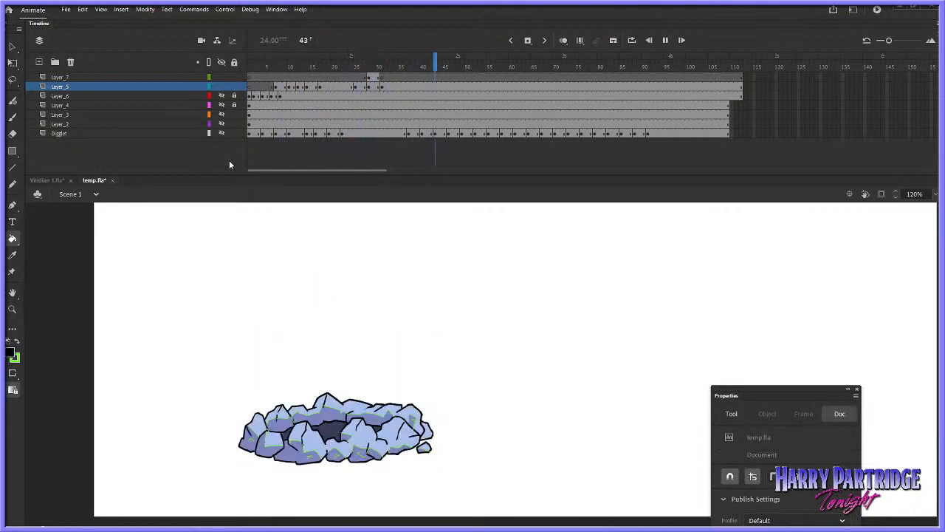
Delete the slanted speed lines above the rock ring on Layer_7 at frame 29
click(373, 76)
mouse_move(373, 67)
mouse_down()
mouse_move(325, 69)
mouse_move(386, 71)
mouse_up()
key(b)
key(Delete)
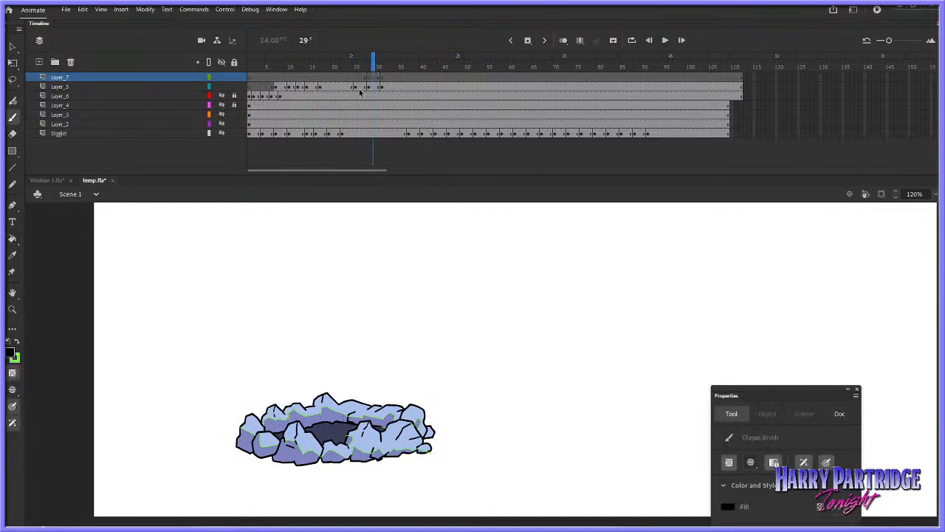
Draw straight vertical black speed lines rising from the rock ring with the Classic Brush, undoing stray strokes
drag(282, 356, 282, 406)
drag(303, 338, 310, 403)
mouse_move(345, 303)
mouse_down()
mouse_move(344, 395)
mouse_move(330, 293)
mouse_move(334, 402)
mouse_up()
key(ctrl+z)
drag(385, 367, 384, 406)
drag(382, 337, 383, 405)
key(ctrl+z)
key(ctrl+z)
mouse_move(372, 337)
mouse_down()
mouse_move(370, 407)
mouse_move(374, 363)
mouse_up()
Shorten the speed lines on Layer_7 to end before frame 30 and play back the animation to check the timing
key(Return)
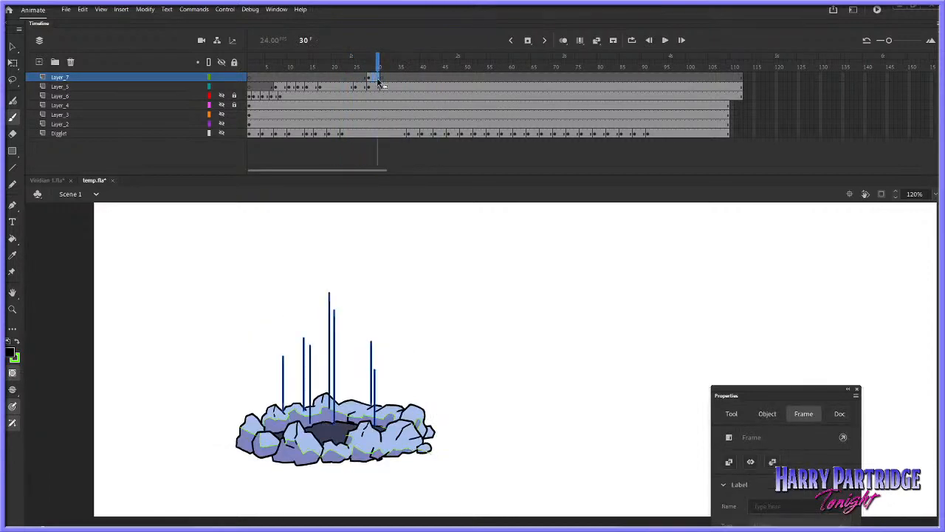
click(370, 77)
right_click(370, 77)
click(403, 132)
key(Return)
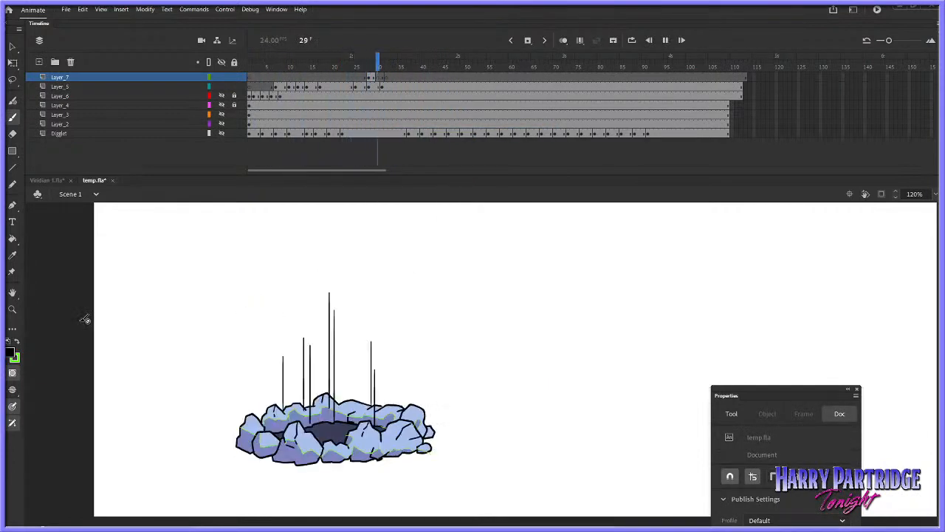
key(Return)
click(379, 65)
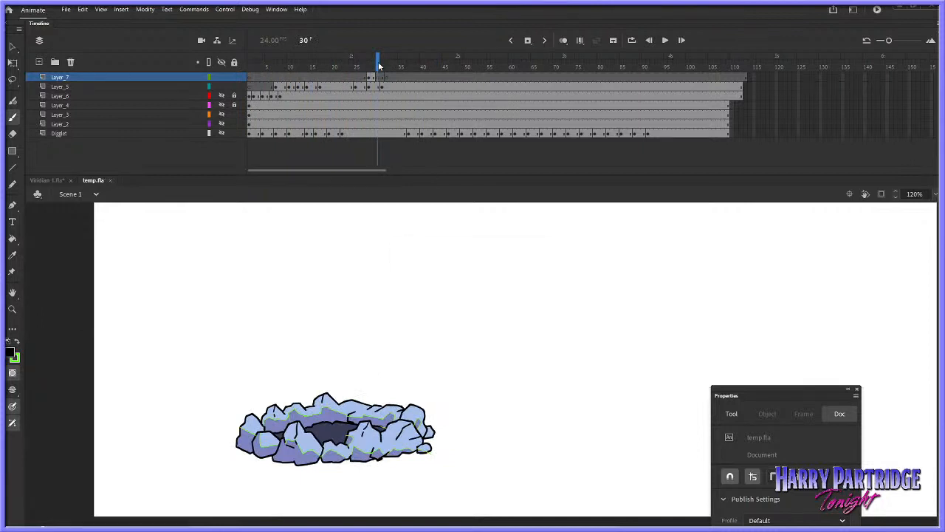
Show all layers and sample the brown body color #9B6537 from the reference Dugtrio as the fill color
drag(371, 67, 333, 67)
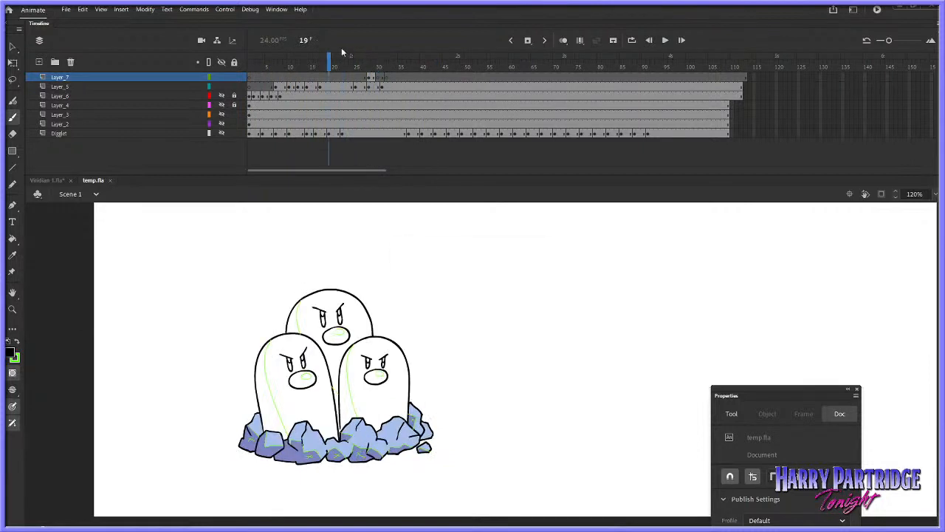
drag(254, 259, 688, 516)
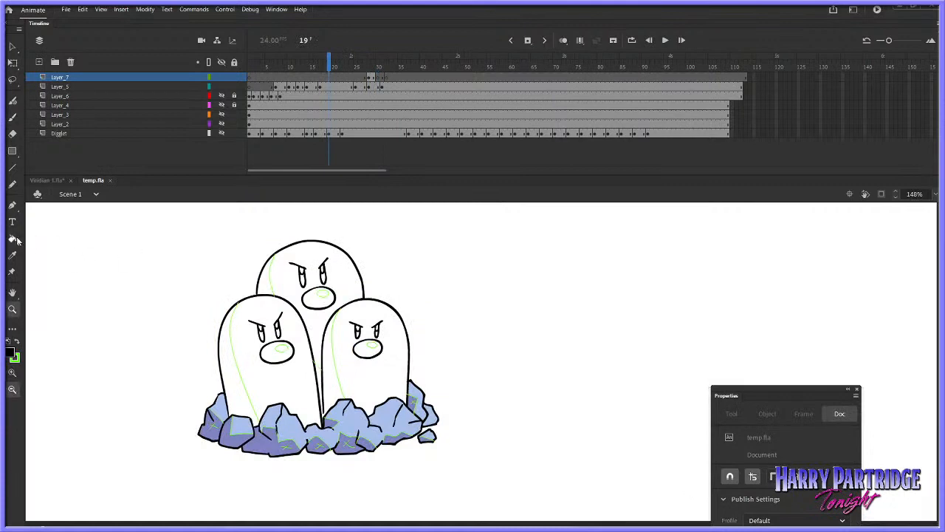
click(17, 239)
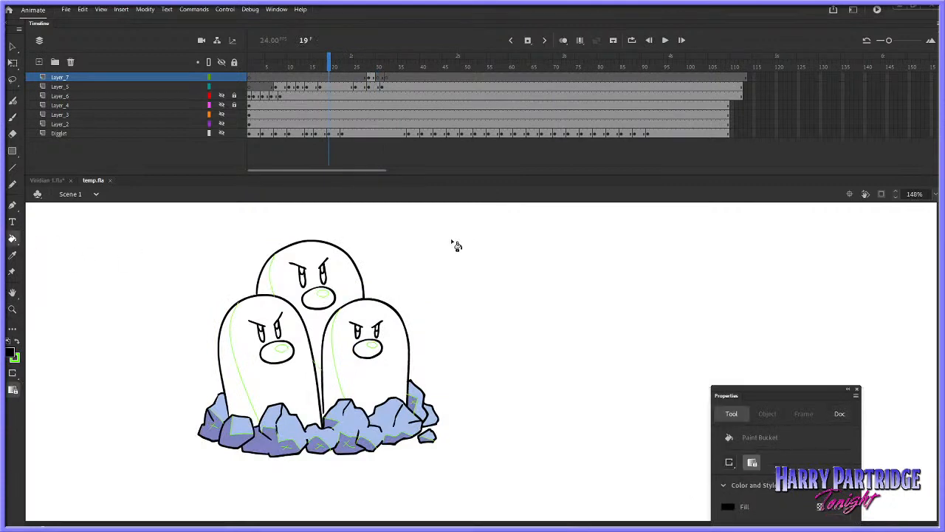
click(220, 63)
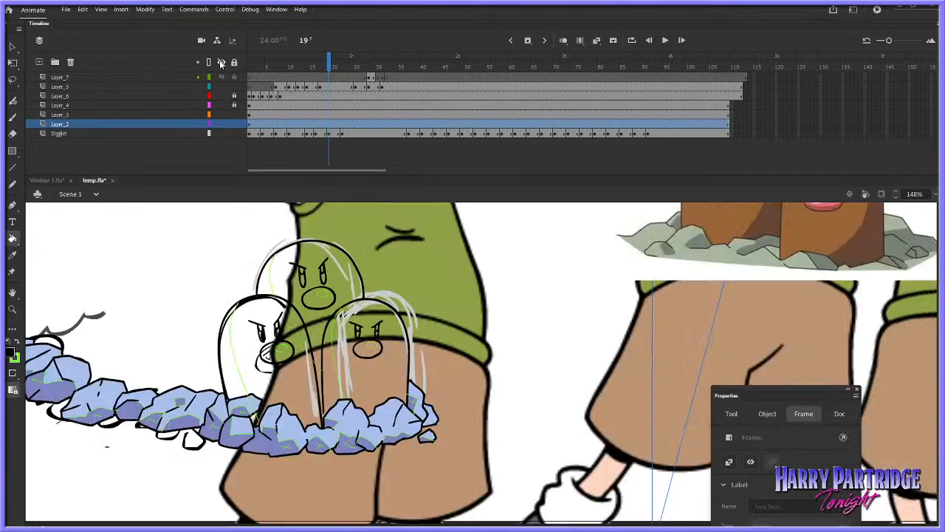
scroll(480, 362, up, 8)
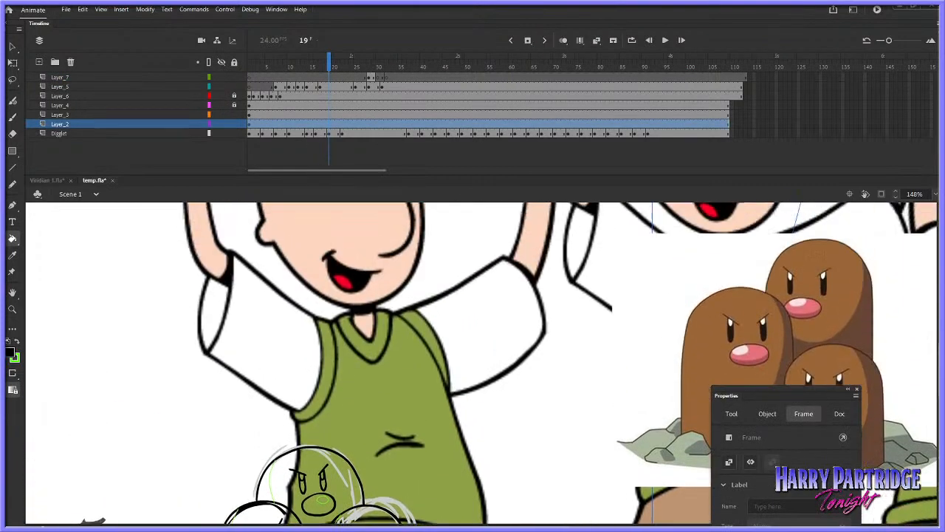
scroll(479, 362, right, 6)
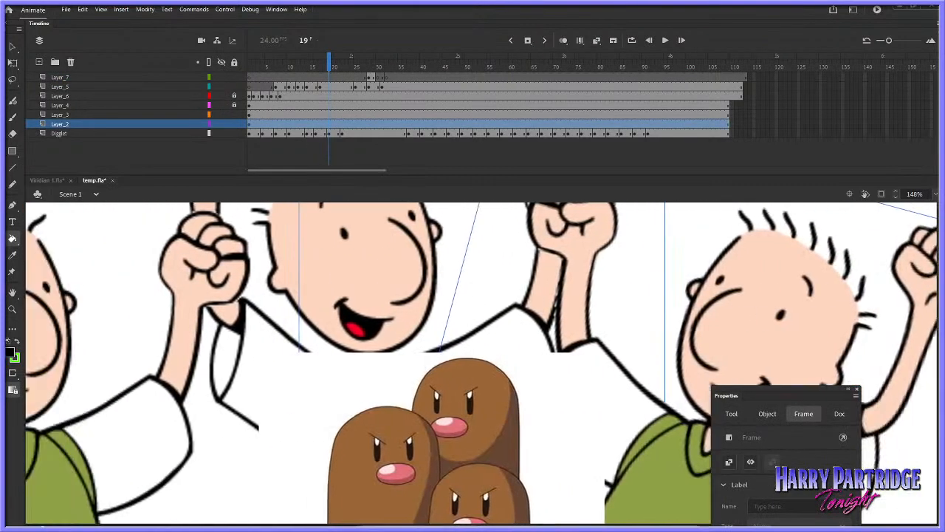
scroll(930, 370, down, 3)
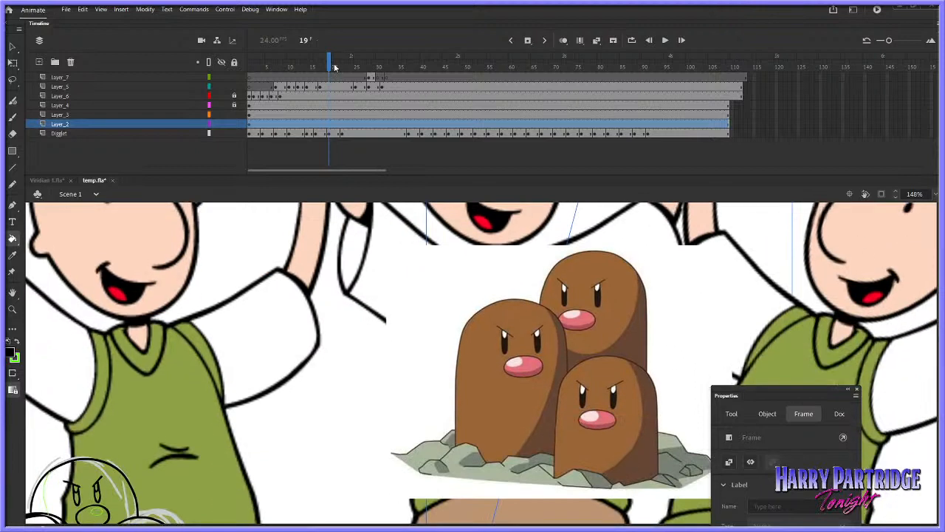
click(336, 57)
click(11, 352)
click(443, 326)
click(10, 354)
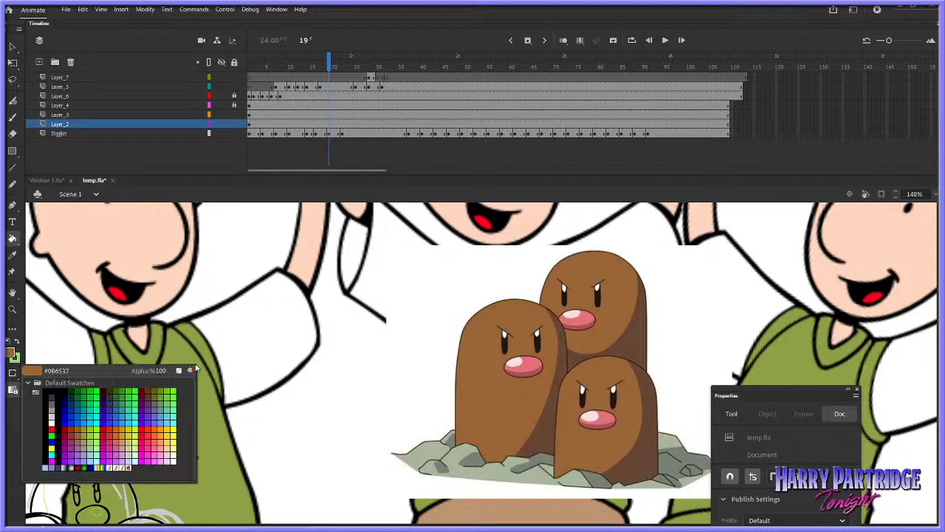
Lighten the sampled brown fill color to about #B37548 in the Color Picker
click(194, 370)
drag(532, 299, 534, 291)
drag(401, 294, 399, 301)
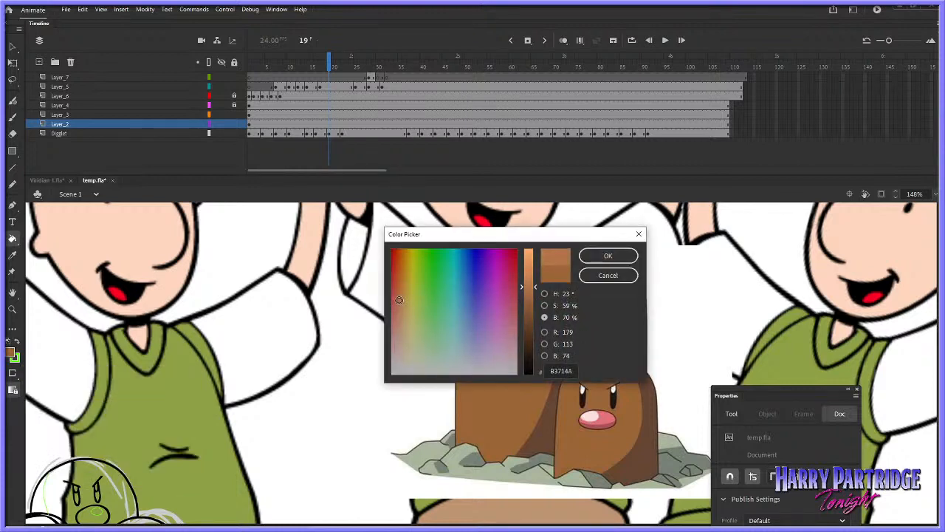
click(545, 305)
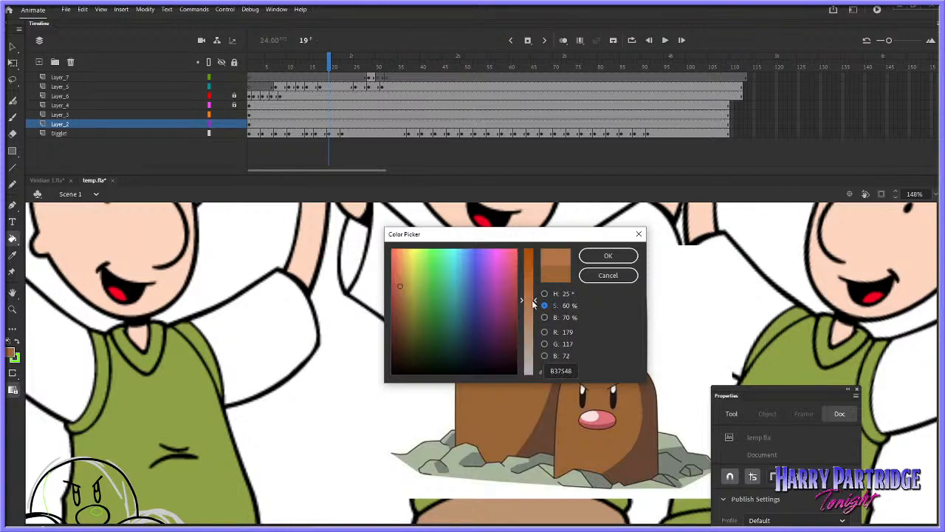
click(608, 256)
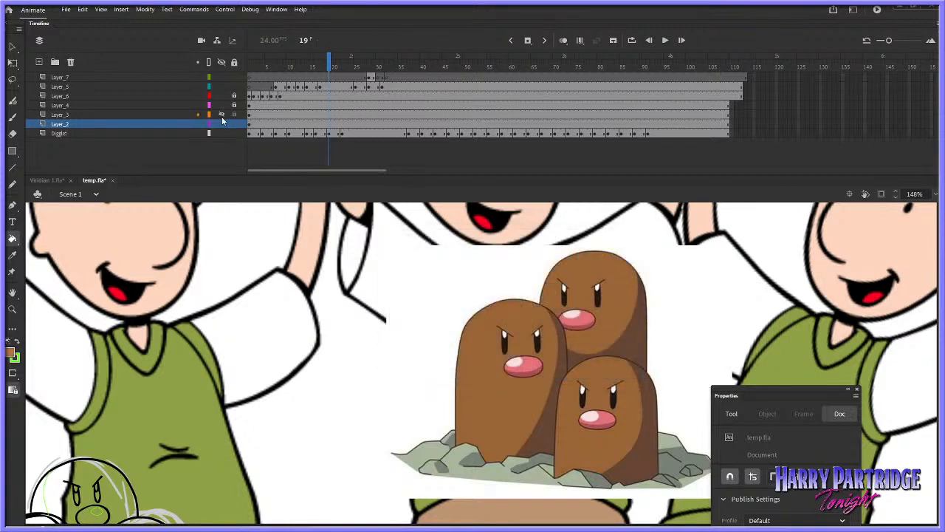
Hide the reference and sketch layers Layer_2, Layer_3, Layer_4 and Digglet around the frame 19 drawing
drag(223, 122, 222, 115)
click(12, 292)
drag(133, 429, 284, 292)
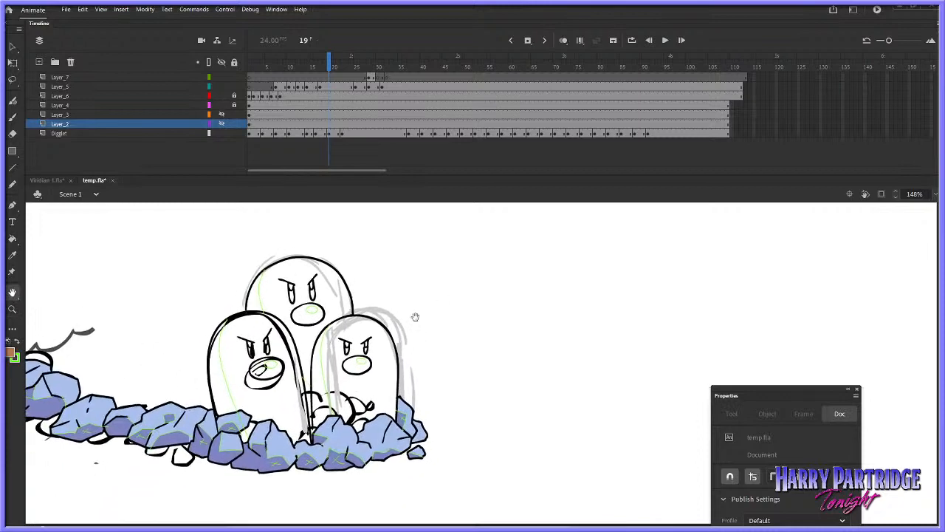
click(223, 133)
click(221, 124)
click(221, 123)
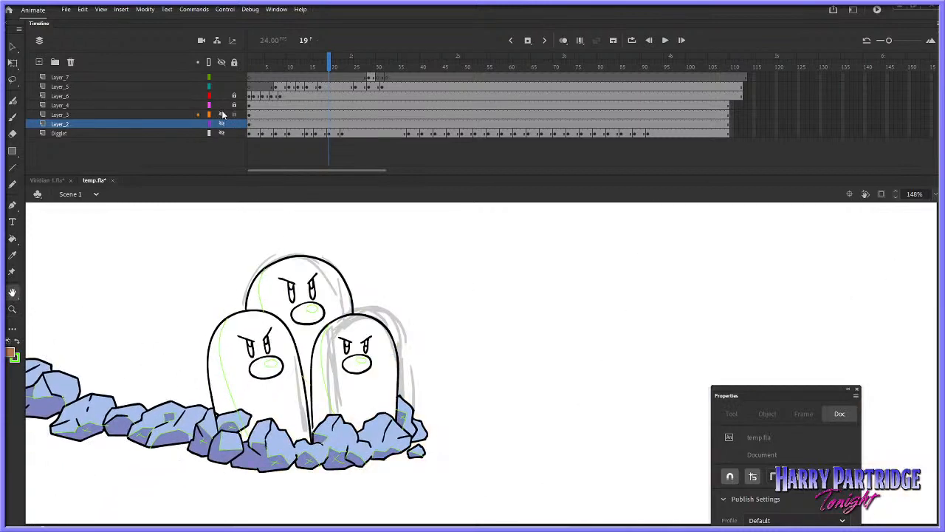
click(222, 107)
Fill the main area of the single mole's body in frame 10 on Layer_5 with the light brown
click(334, 87)
key(comma)
click(285, 63)
key(period)
click(335, 331)
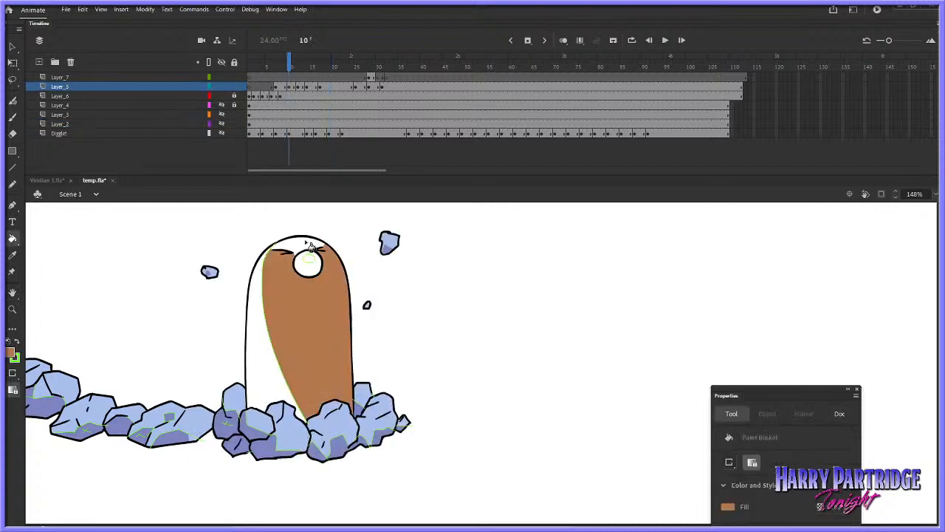
Fill the main body areas of all three moles in frame 12 with the light brown
key(period)
key(period)
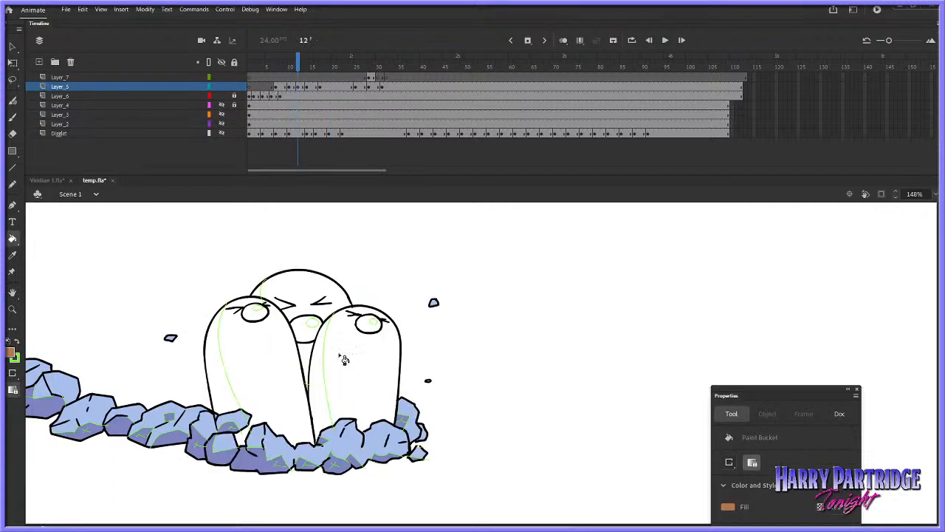
click(344, 350)
click(336, 300)
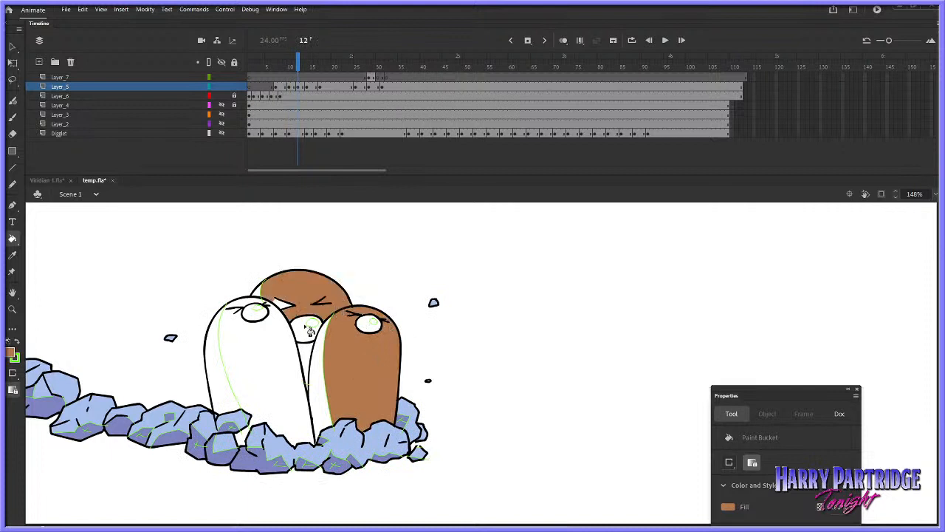
click(295, 388)
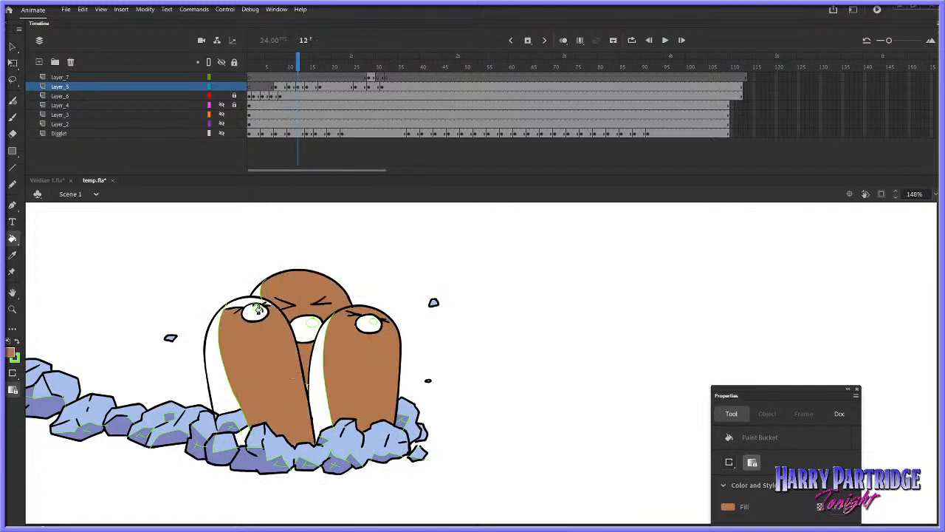
Try a further brown fill on the body of the front right mole
key(period)
key(period)
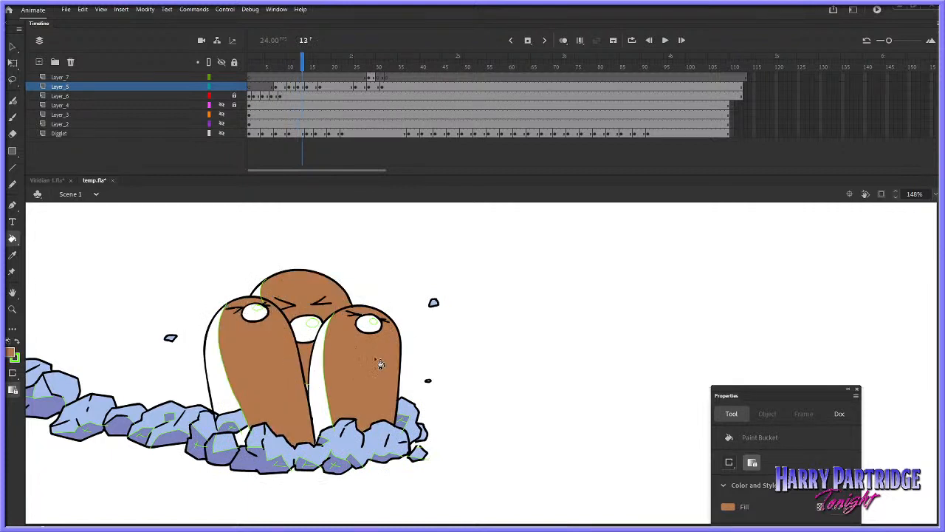
click(381, 394)
key(ctrl+z)
In frame 16 on Layer_5, brush a light brown shading boundary down the body of the front left mole
key(period)
key(period)
key(period)
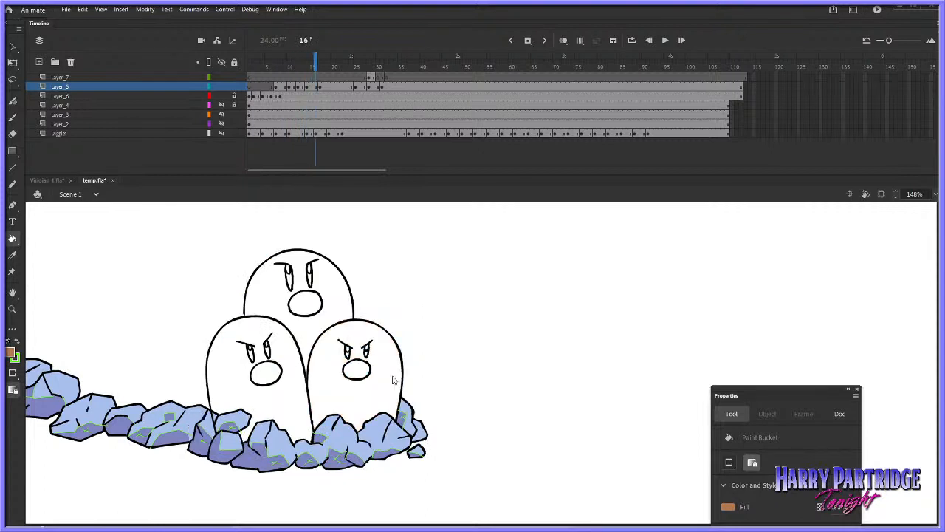
key(b)
click(14, 394)
click(52, 409)
key(comma)
key(period)
key(comma)
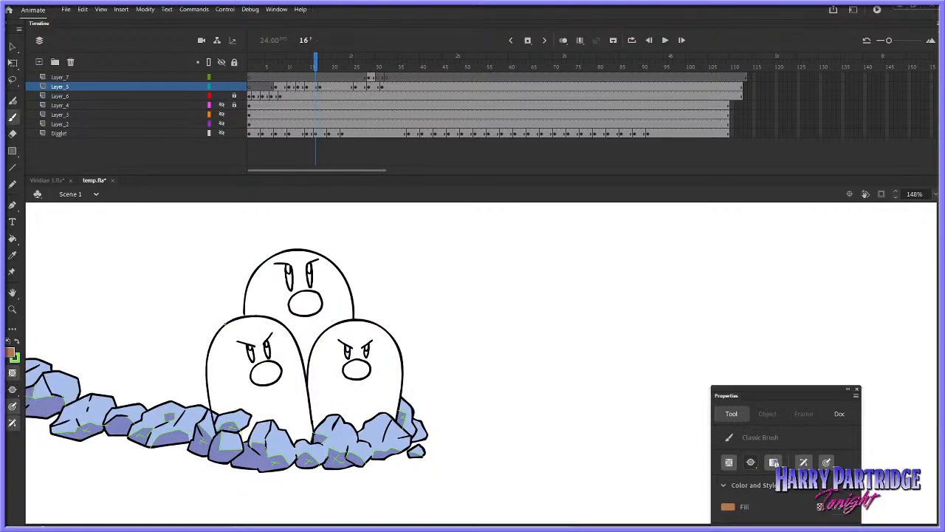
drag(222, 332, 240, 417)
key(period)
key(comma)
key(ctrl+z)
mouse_move(223, 332)
mouse_down()
mouse_move(263, 455)
mouse_move(239, 414)
mouse_move(258, 447)
mouse_up()
key(period)
key(comma)
key(period)
key(comma)
Brush a light brown shading boundary down the body of the front right mole in frame 16
drag(325, 332, 346, 440)
key(period)
key(comma)
key(ctrl+z)
drag(324, 336, 348, 443)
key(period)
key(comma)
key(period)
key(comma)
key(period)
key(comma)
Brush a short light brown shading boundary along the side of the back mole in frame 16
drag(259, 263, 269, 317)
key(period)
key(comma)
key(ctrl+z)
drag(259, 266, 264, 310)
key(period)
key(comma)
Fill the main body areas of all three moles in frame 16 with the light brown
key(k)
click(286, 405)
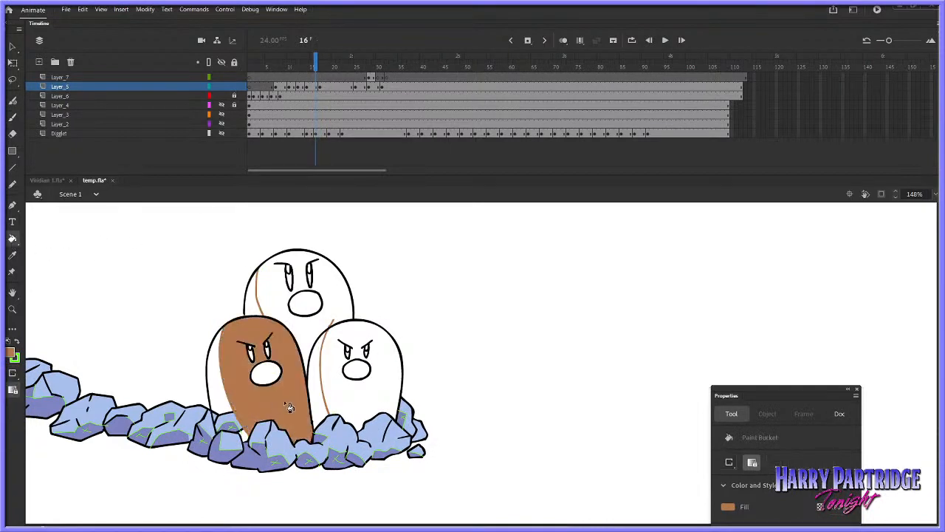
click(350, 399)
click(342, 308)
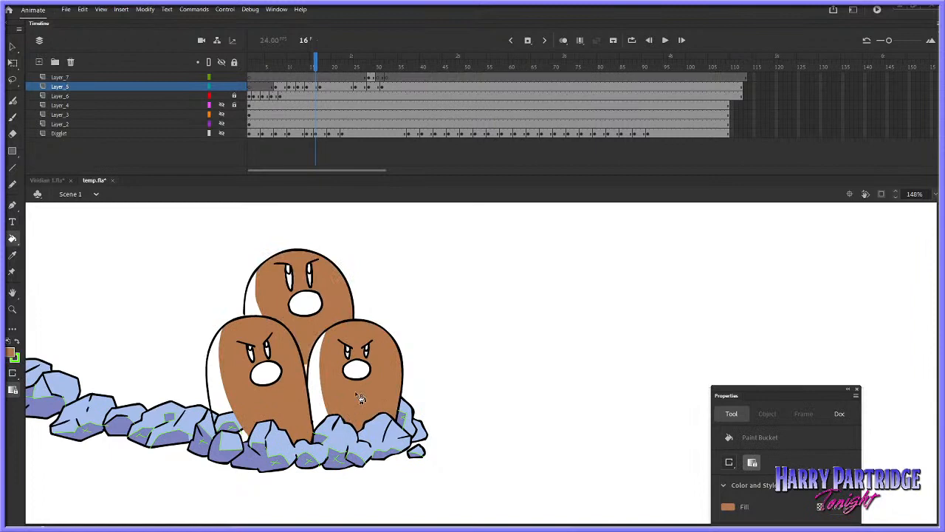
Fill the main body areas of all three moles in frame 17 with the light brown
key(period)
click(301, 398)
click(310, 339)
click(347, 367)
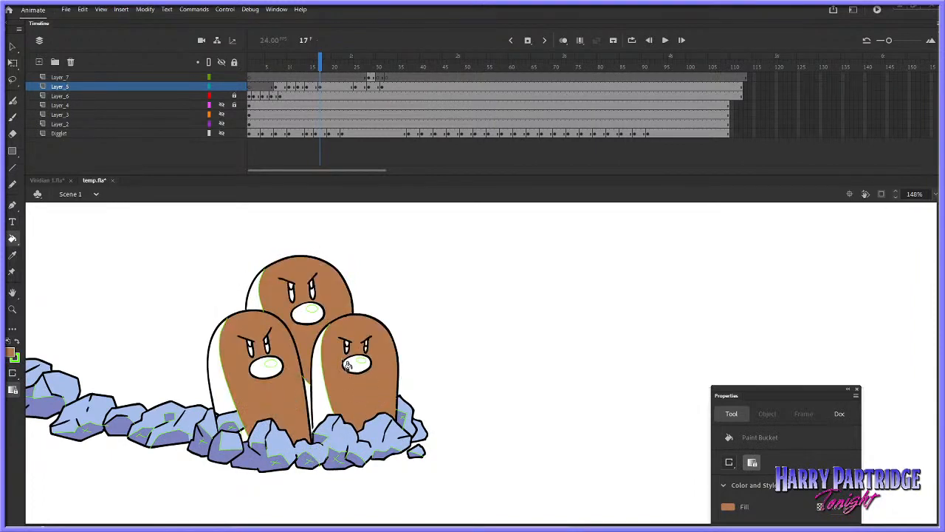
Fill the main body areas of all three moles in frame 25 with the light brown
key(period)
key(period)
key(period)
key(period)
key(period)
key(period)
key(period)
key(period)
click(297, 396)
click(313, 344)
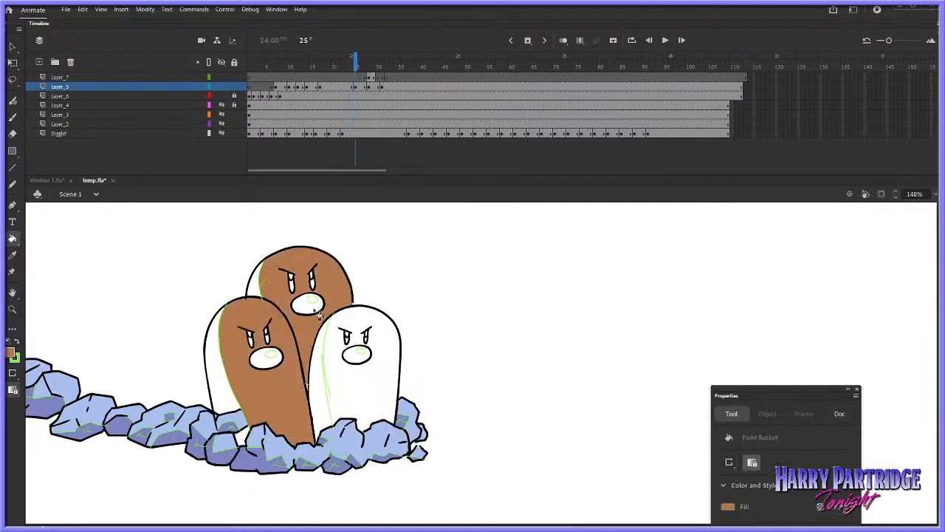
click(361, 392)
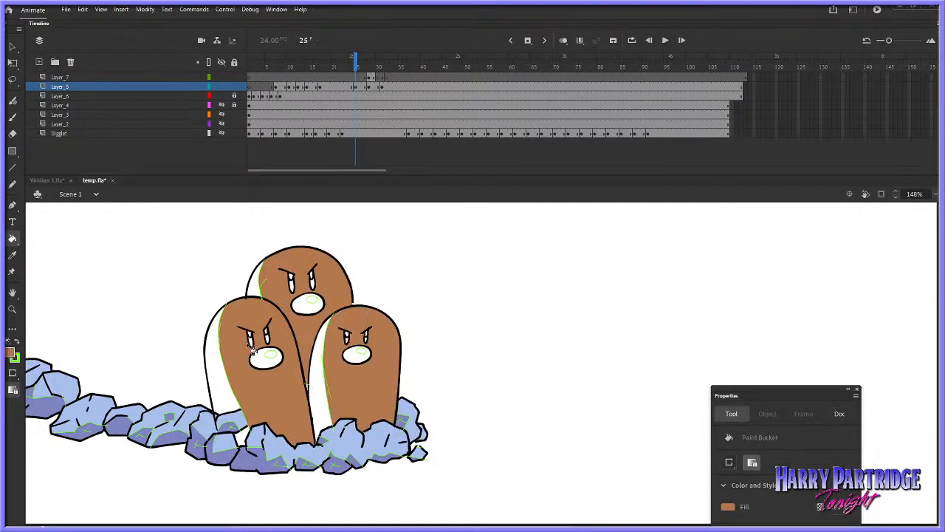
click(11, 119)
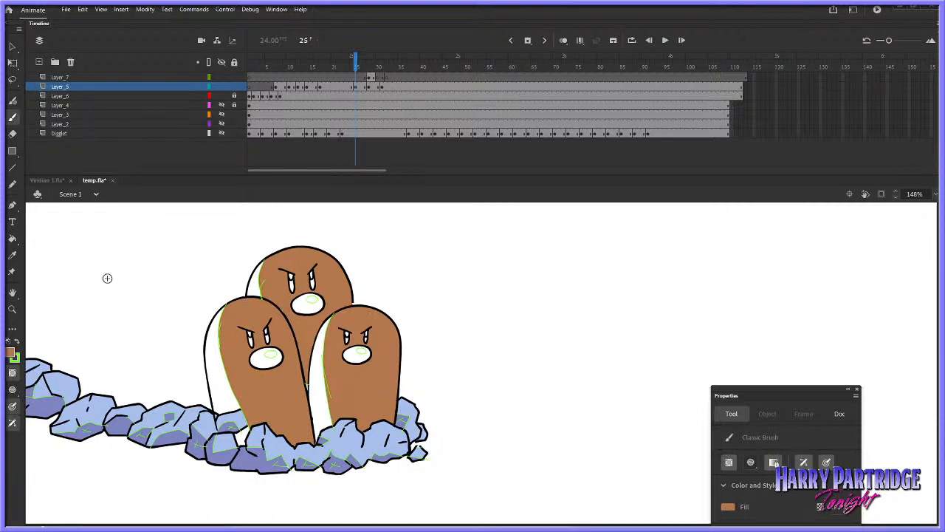
click(12, 238)
key(period)
key(period)
key(period)
key(period)
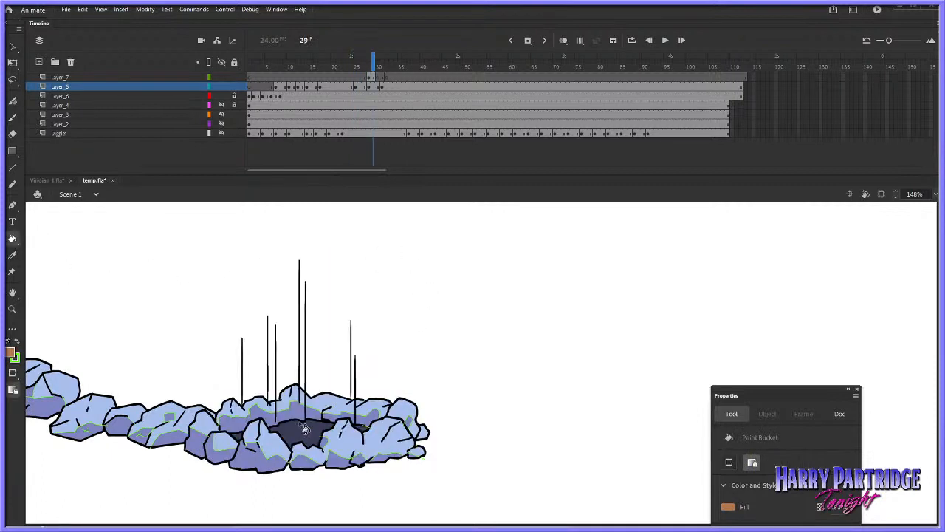
Go to frame 24 and mix a darker reddish brown fill colour, 91574D, for the body shading
drag(369, 67, 356, 69)
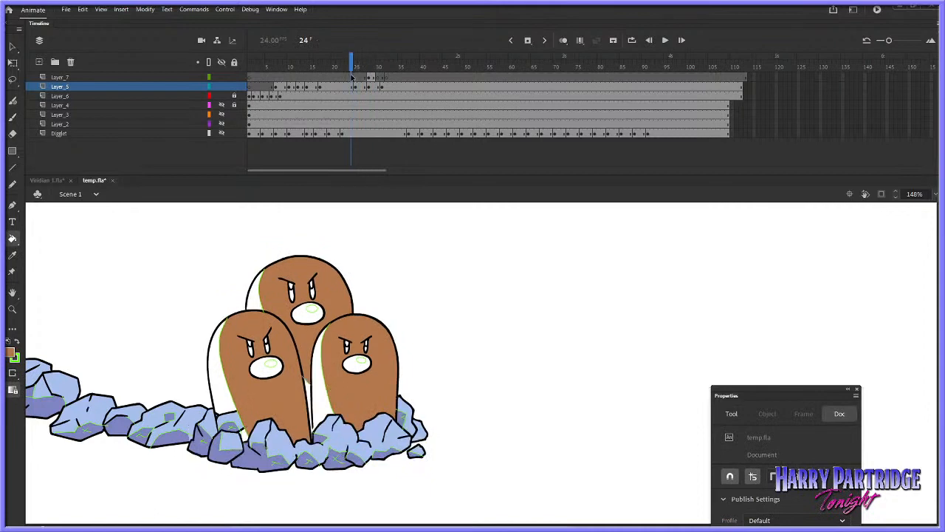
click(11, 352)
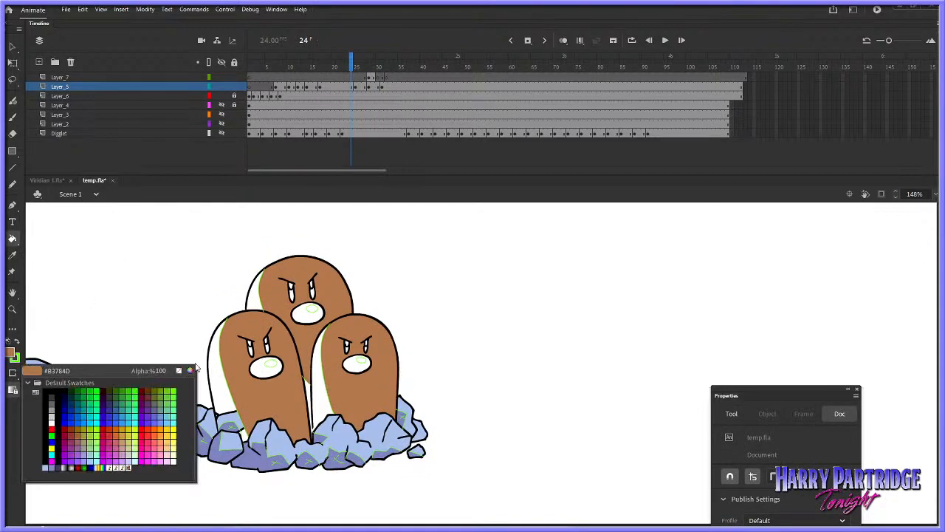
click(189, 370)
click(544, 317)
click(534, 310)
drag(533, 310, 533, 308)
drag(399, 310, 397, 321)
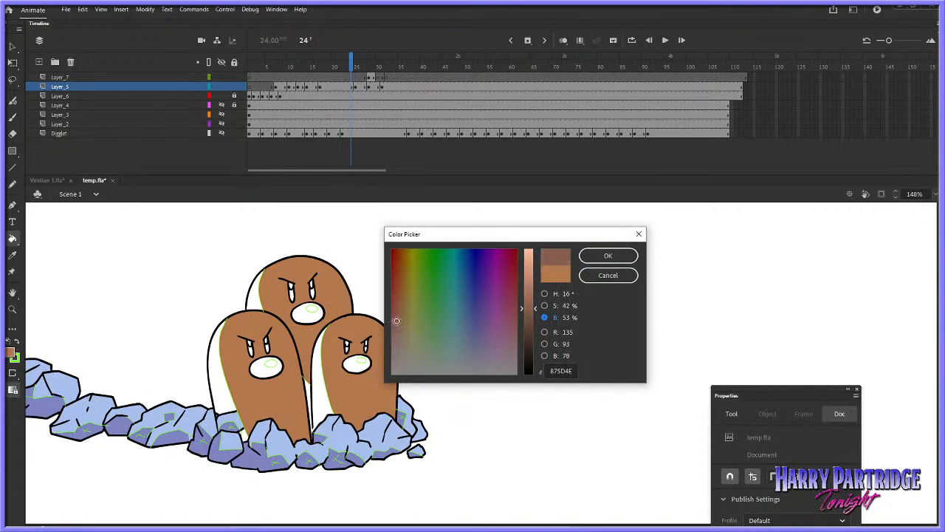
click(544, 344)
click(535, 336)
click(545, 317)
click(531, 304)
click(545, 306)
click(534, 315)
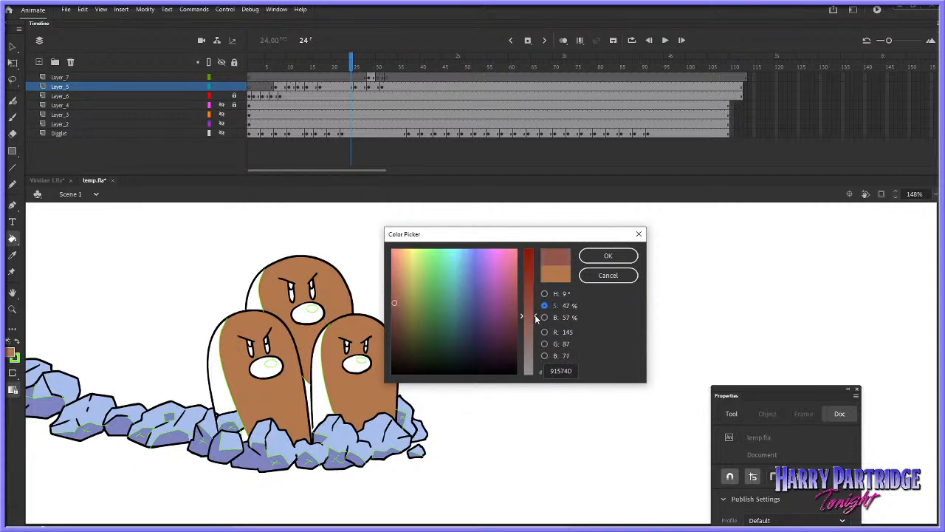
click(590, 257)
Fill the shaded sides of all three moles in frame 24 with the reddish brown, including the small gaps near the heads
click(217, 369)
click(329, 347)
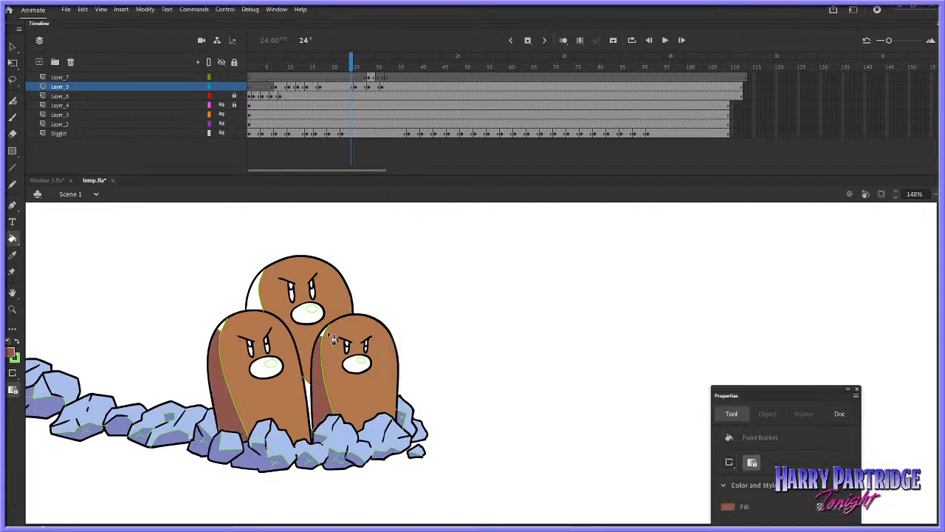
click(313, 389)
click(221, 328)
click(262, 285)
Fill the shaded sides of all three moles in frame 25 with the reddish brown and touch up the shading edge with the brush
key(.)
click(318, 396)
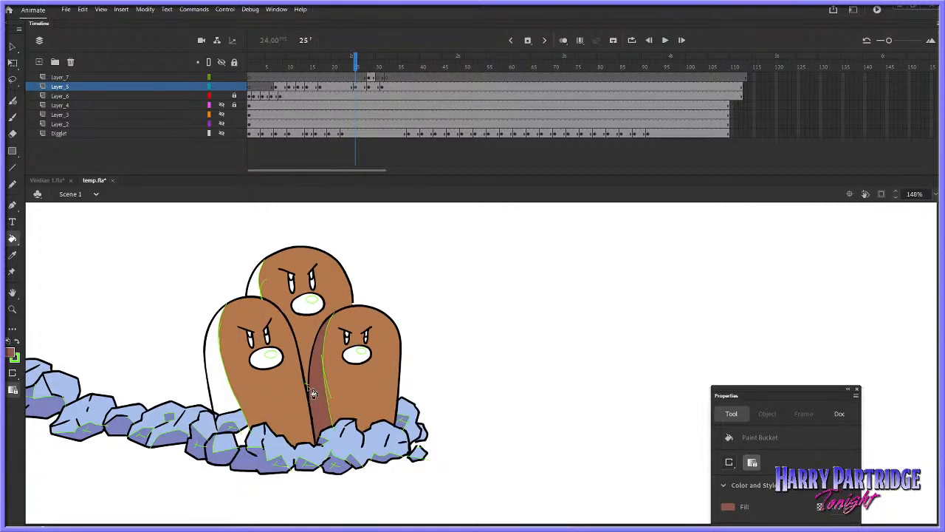
click(253, 415)
click(260, 291)
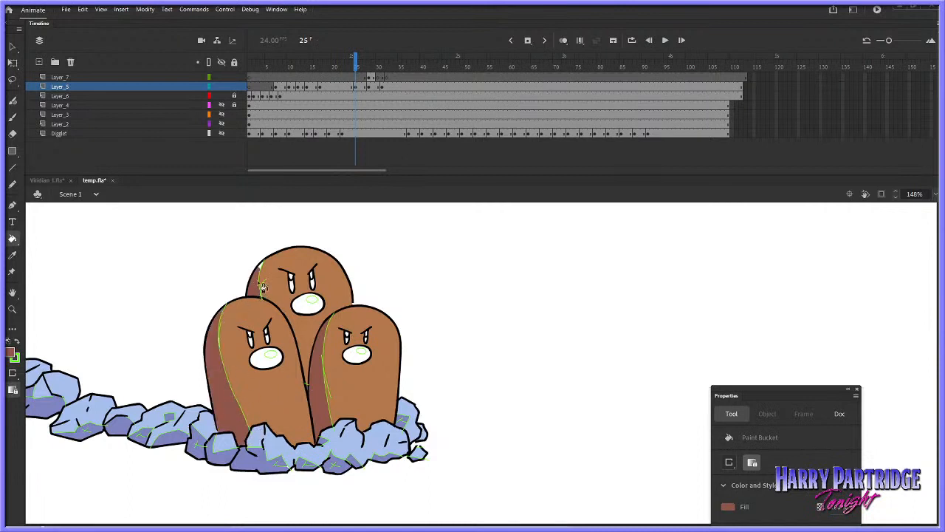
click(267, 271)
click(12, 118)
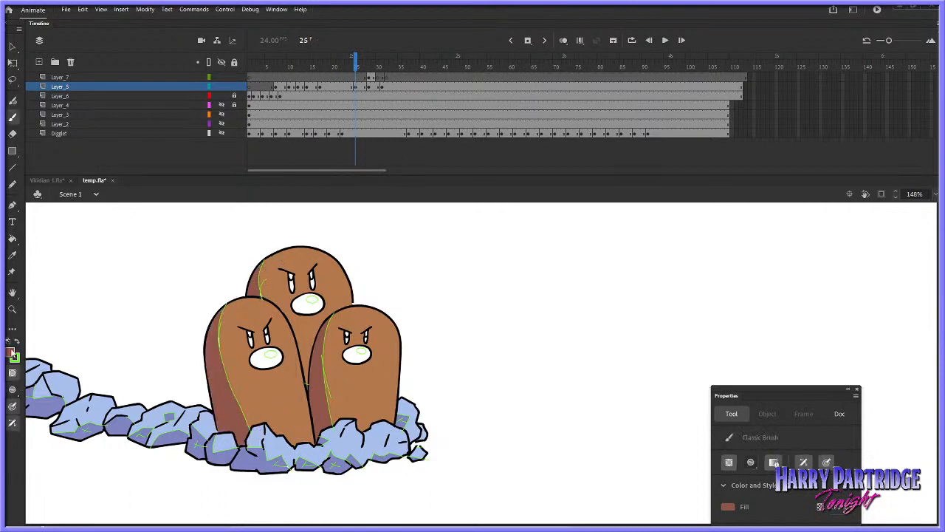
drag(223, 309, 218, 352)
key(i)
click(327, 382)
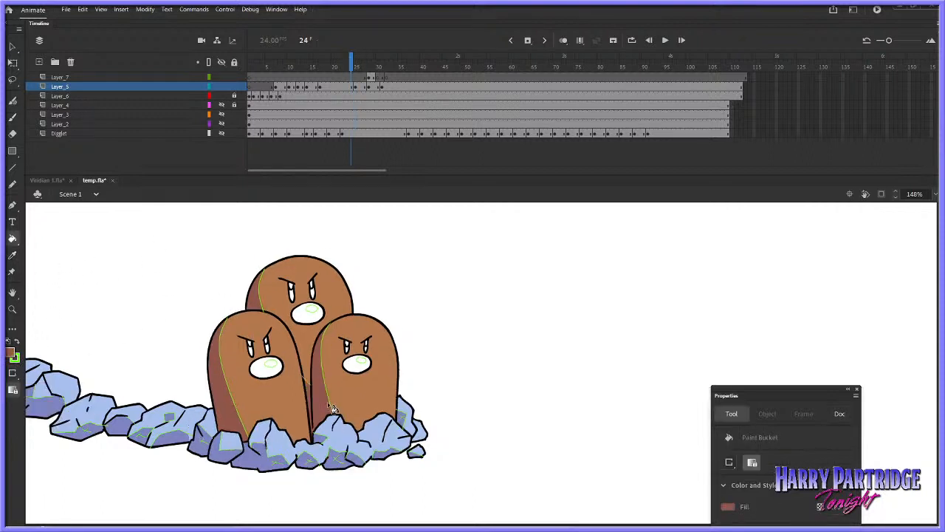
Return to frame 16 and fill the shaded sides of all three moles with the reddish brown
key(Return)
click(336, 60)
drag(336, 60, 315, 60)
click(253, 441)
click(313, 375)
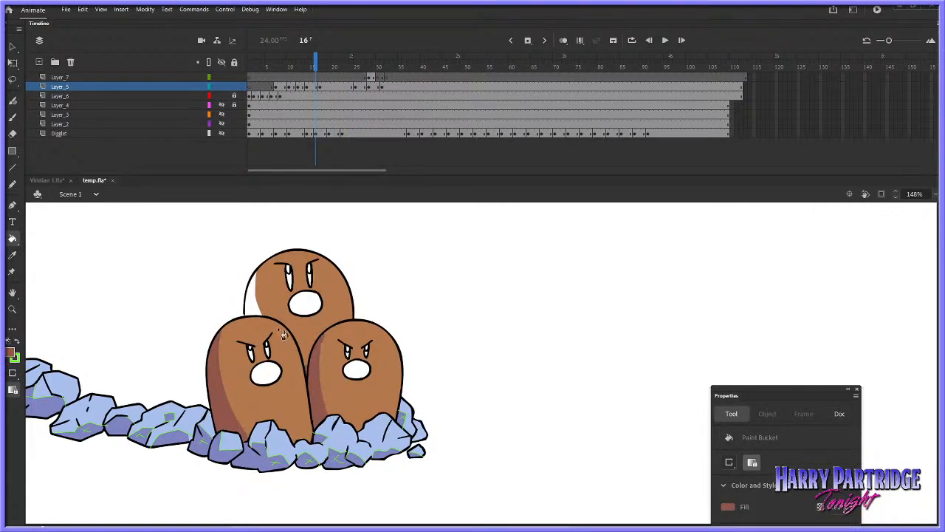
click(252, 290)
Fill the shaded sides of the front moles in frame 13 and of the single mole in frame 10 with the reddish brown
click(244, 443)
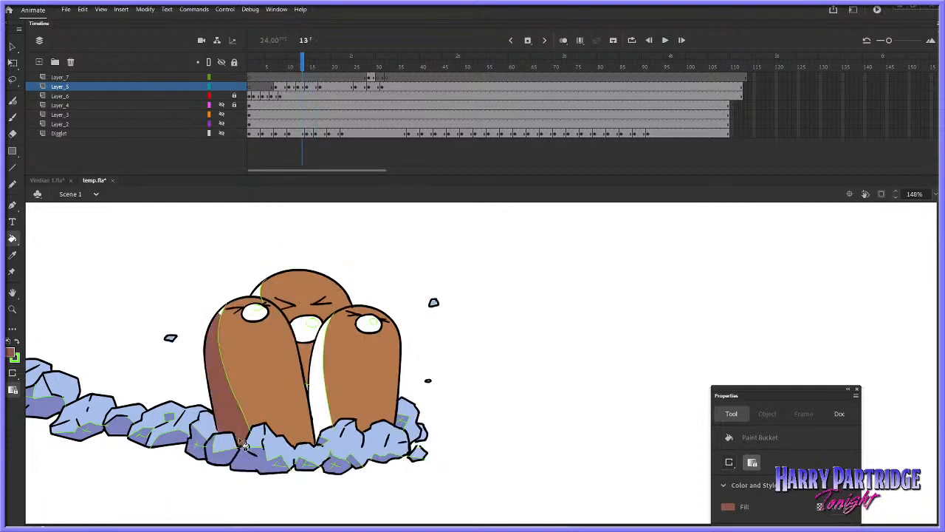
click(313, 391)
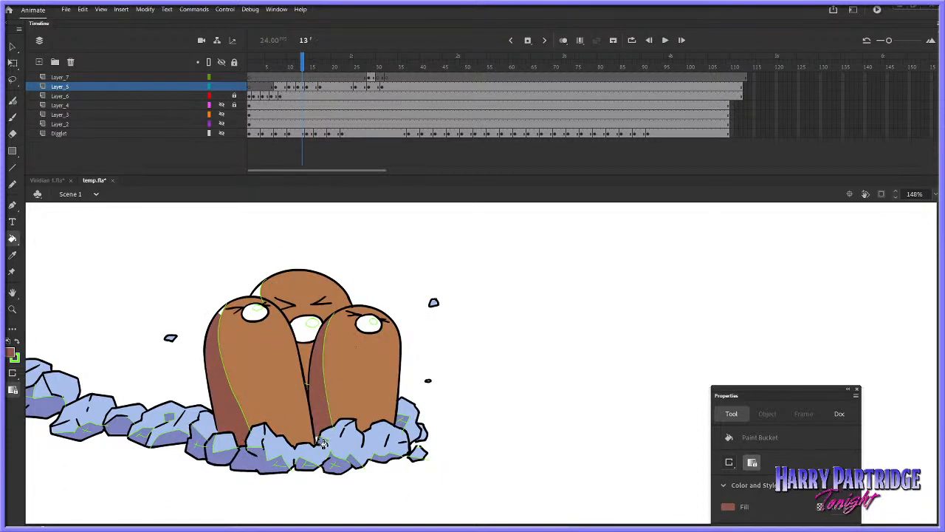
click(302, 409)
click(272, 254)
key(ctrl+z)
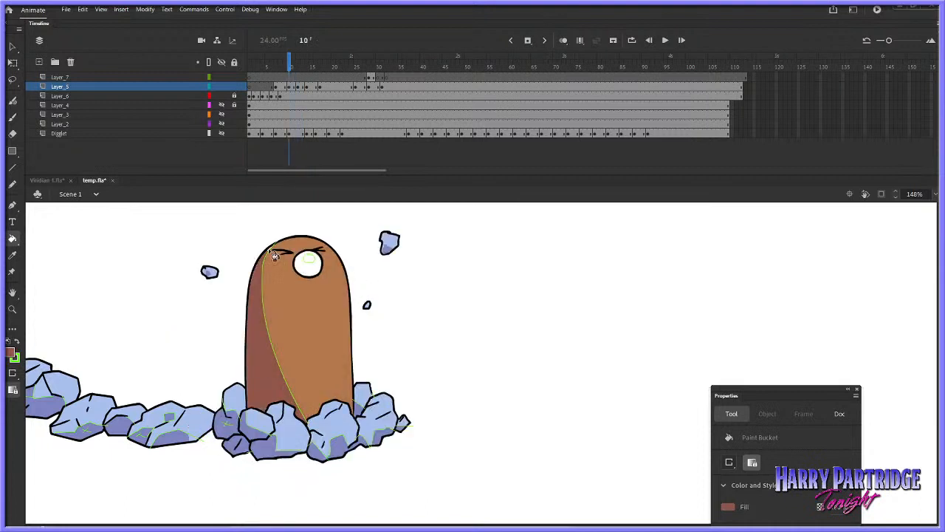
Set the fill colour to black and fill both eyes of the front left mole in frame 14
click(11, 353)
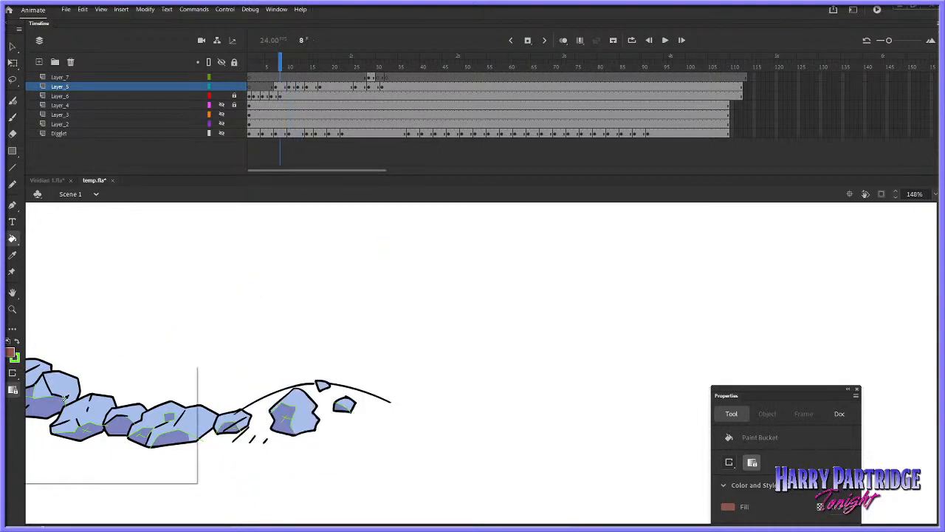
click(51, 391)
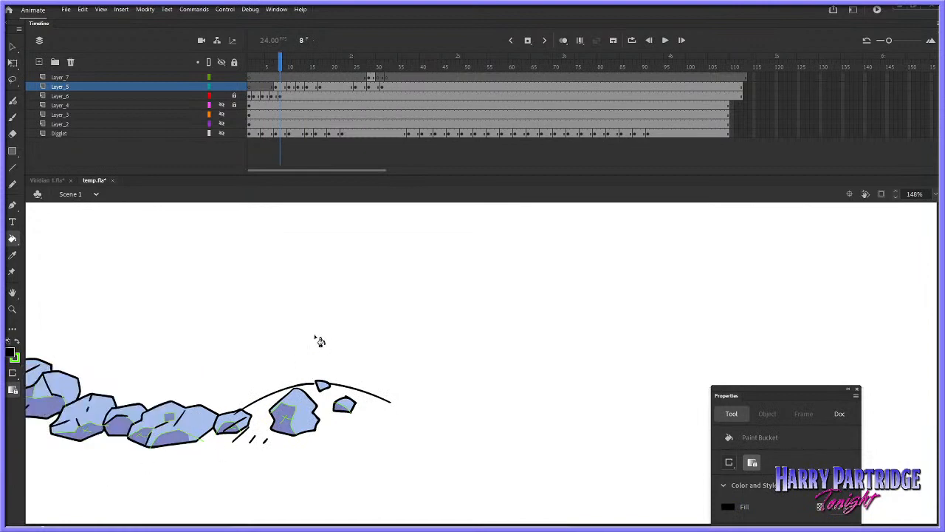
key(period)
key(period)
key(period)
key(period)
key(period)
key(period)
click(268, 354)
click(253, 355)
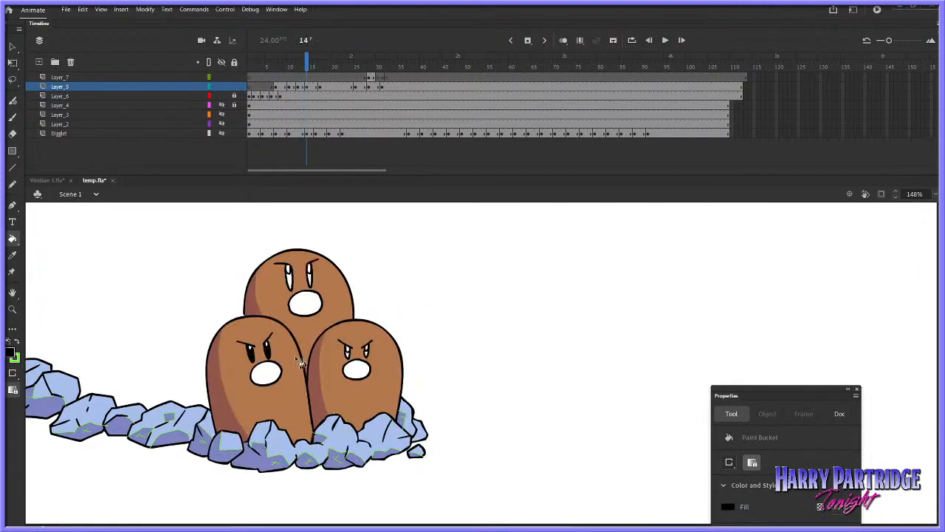
Fill the eyes of the three moles in frame 17 with black
key(period)
key(period)
key(period)
click(252, 352)
click(272, 354)
click(349, 348)
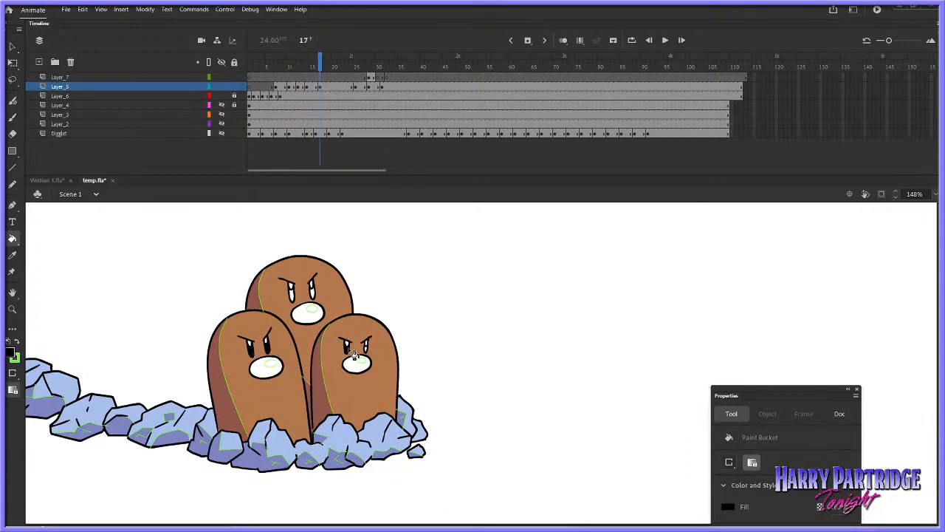
click(292, 291)
click(314, 290)
Fill the moles' eyes in frame 26 with black, leaving the small highlights white
key(period)
key(period)
key(period)
key(period)
key(period)
key(period)
key(period)
key(period)
key(period)
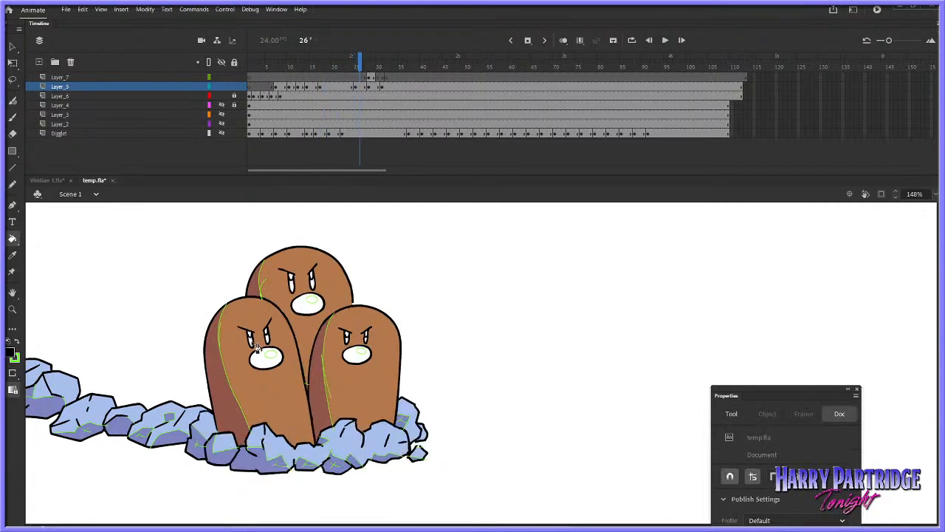
click(292, 282)
click(313, 282)
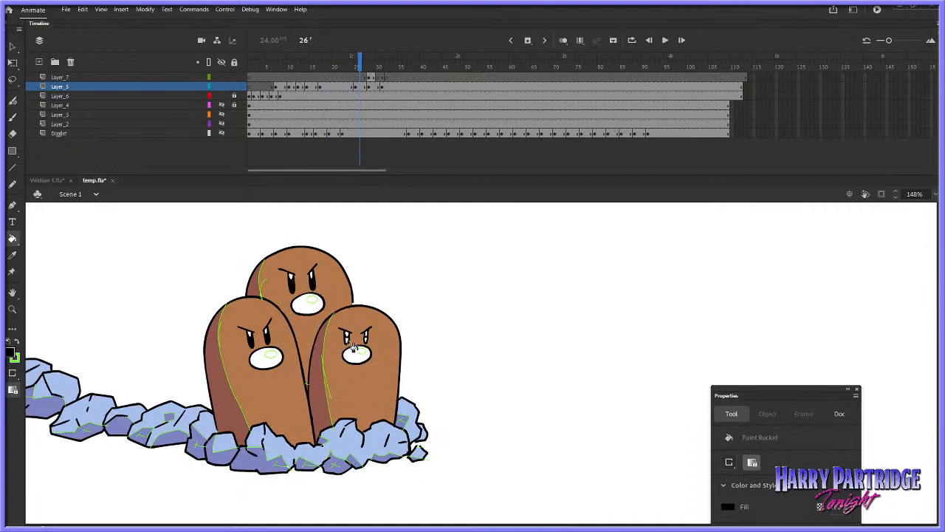
Go to frame 27 and mix a pink fill colour, F1757D, for the noses
key(period)
key(period)
key(comma)
click(12, 356)
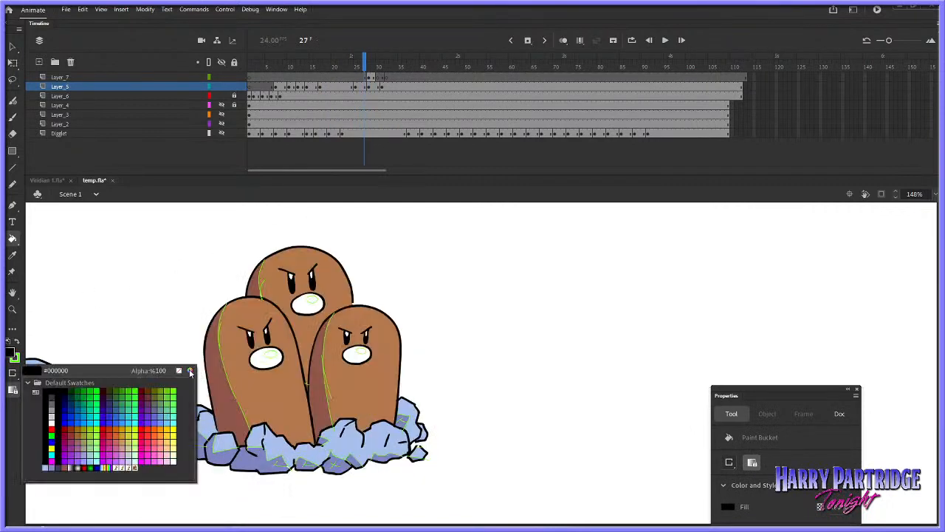
click(190, 371)
click(544, 306)
click(532, 317)
click(545, 317)
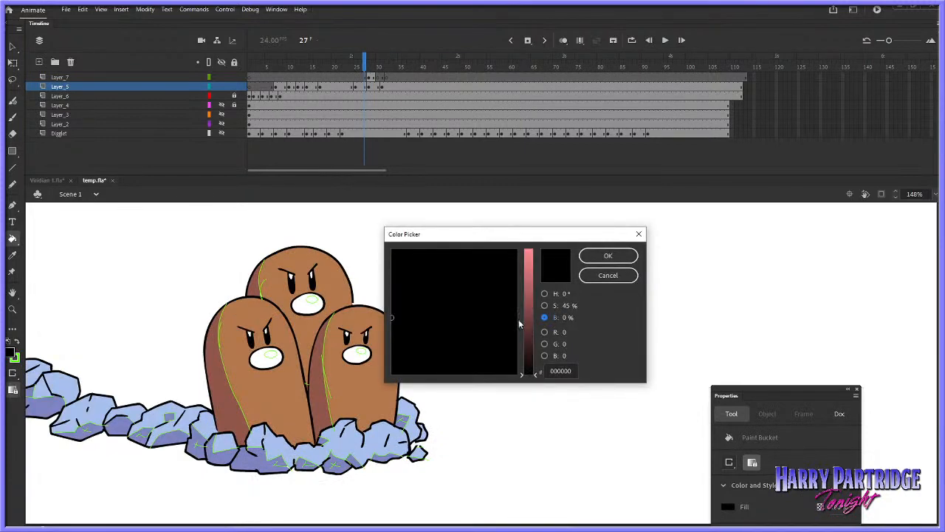
click(532, 276)
drag(396, 287, 397, 261)
click(544, 306)
click(533, 277)
click(544, 344)
click(545, 332)
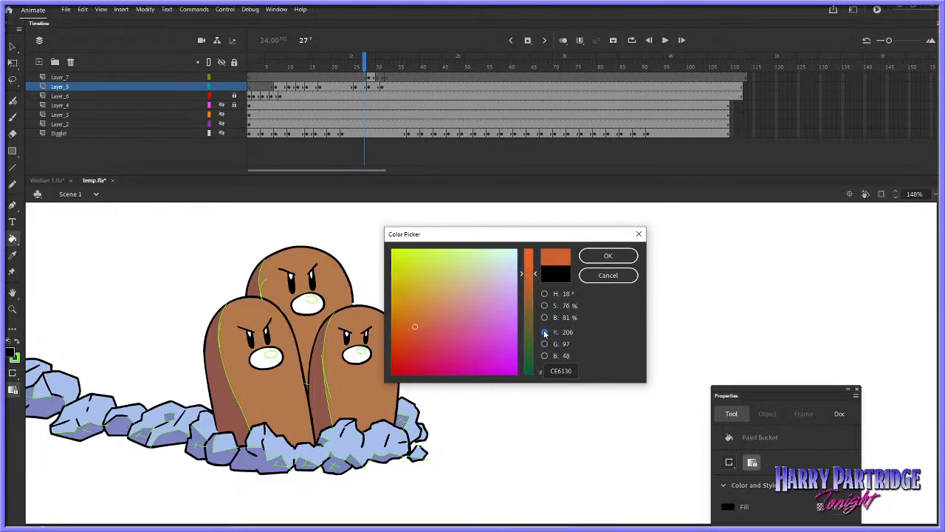
drag(535, 278, 535, 263)
click(545, 344)
click(544, 355)
click(536, 335)
click(544, 316)
click(533, 256)
click(544, 305)
click(533, 311)
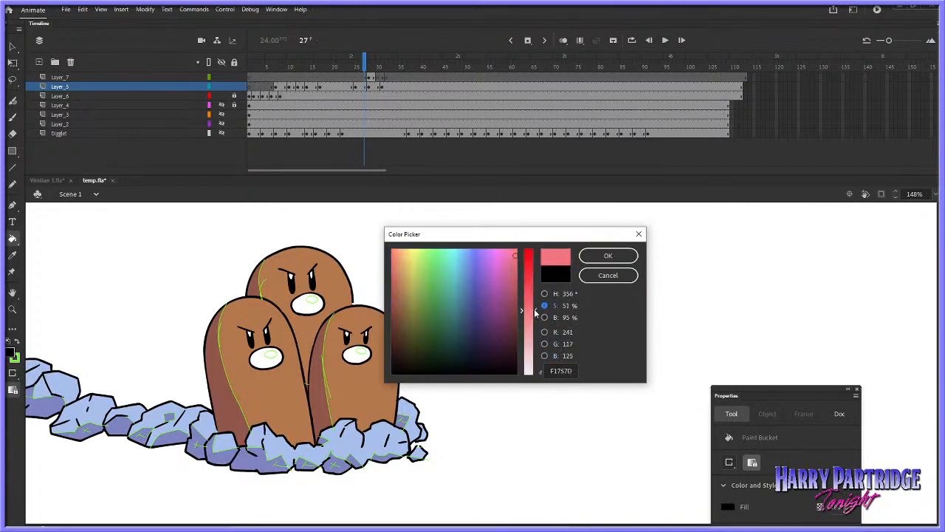
click(607, 255)
Fill the noses of all three moles in frame 27 with the pink, leaving their highlights white
click(270, 355)
click(279, 365)
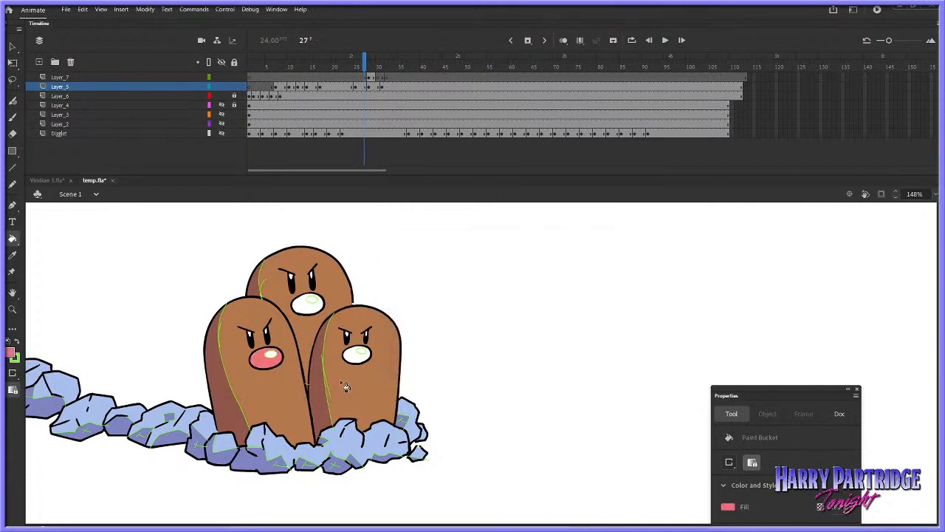
click(366, 361)
click(315, 306)
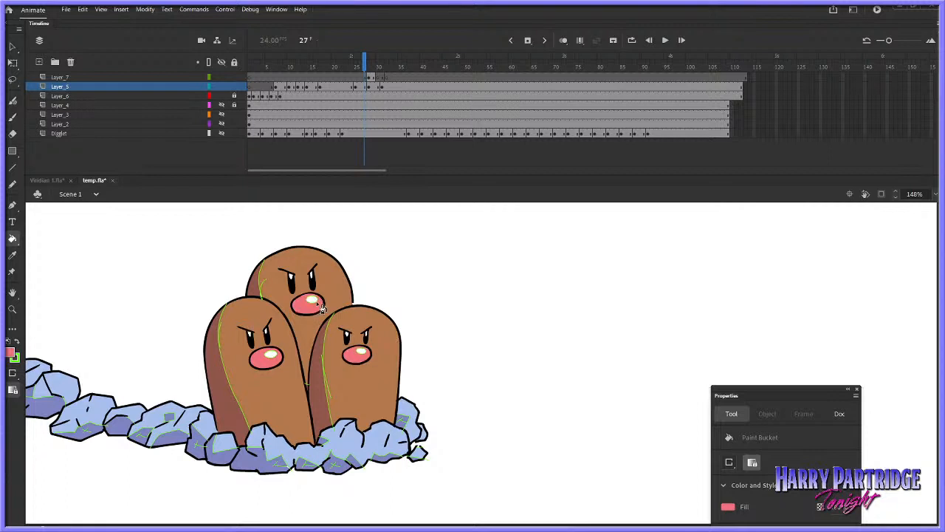
Fill the three moles' noses in the frame 17 drawing with the pink, leaving their highlights white
key(period)
key(comma)
key(comma)
key(comma)
key(comma)
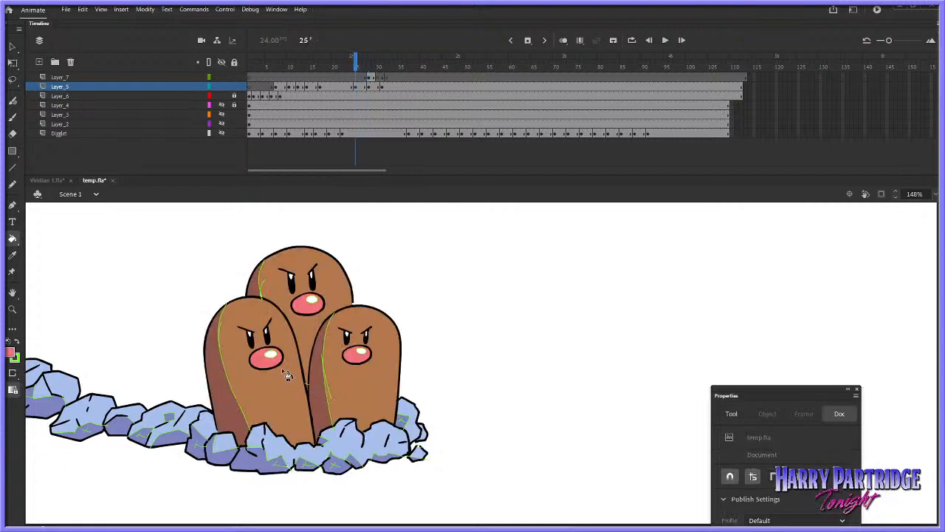
click(358, 365)
click(307, 314)
Outline a small highlight on each of the three moles' noses in frame 16 with the pink brush
key(comma)
key(comma)
key(comma)
key(comma)
key(comma)
key(comma)
key(comma)
key(comma)
key(comma)
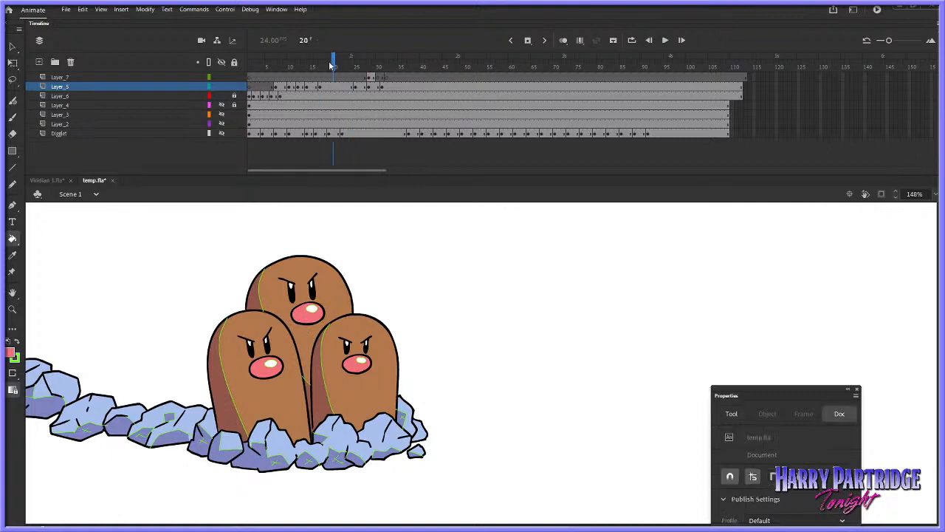
click(267, 369)
key(ctrl+z)
key(b)
key(period)
key(period)
key(comma)
key(period)
key(comma)
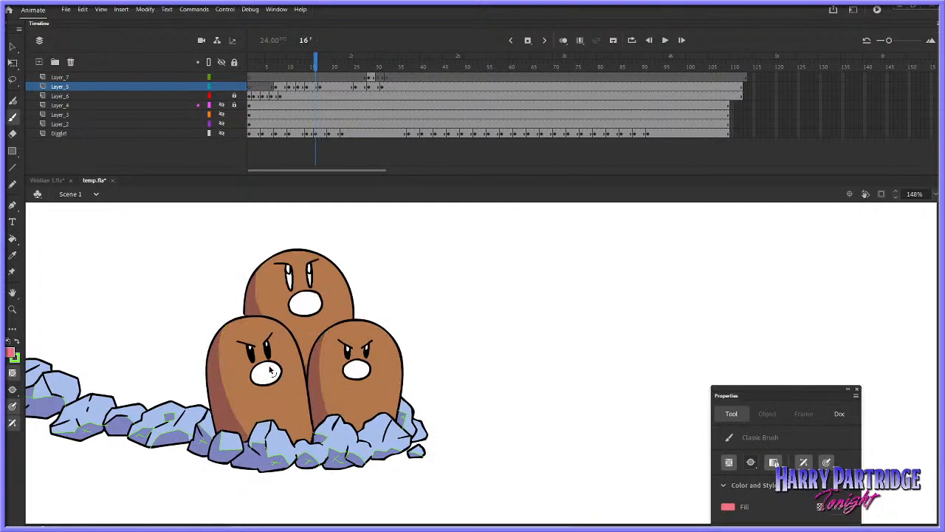
key(period)
key(comma)
drag(305, 298, 305, 296)
key(period)
key(comma)
key(period)
key(comma)
Fill the back mole's eyes in frame 16 with black and all three noses with pink, leaving the highlights white
key(i)
click(354, 350)
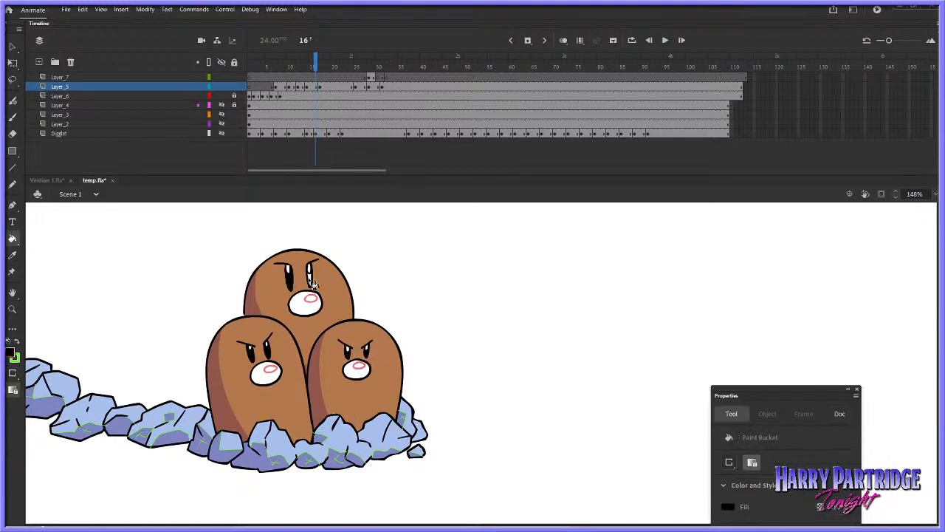
click(13, 257)
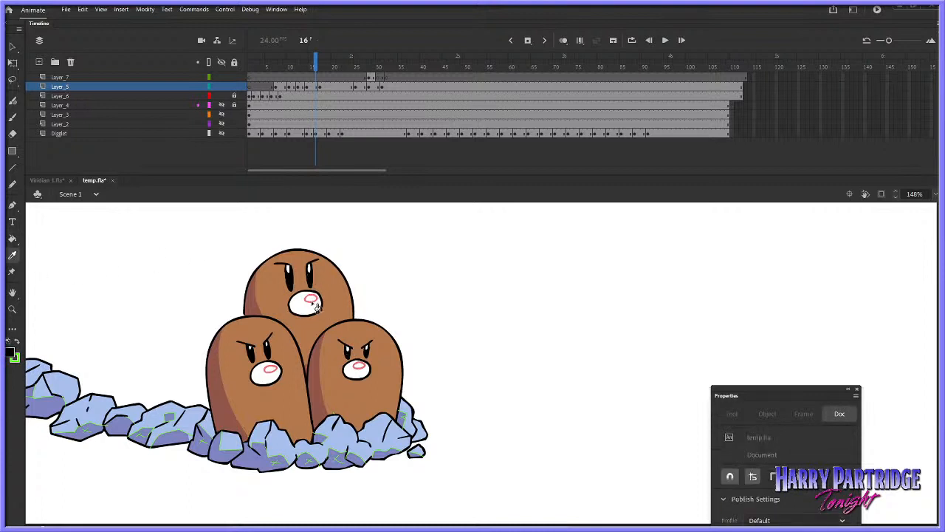
click(314, 297)
click(306, 301)
click(265, 369)
click(358, 367)
Fill the noses of the three squinting moles in the frame 12 drawing with pink, leaving the highlights white
key(comma)
key(comma)
key(comma)
click(369, 323)
click(307, 328)
click(254, 313)
Fill the single mole's nose in frame 10 with the pink, leaving its highlight white
key(comma)
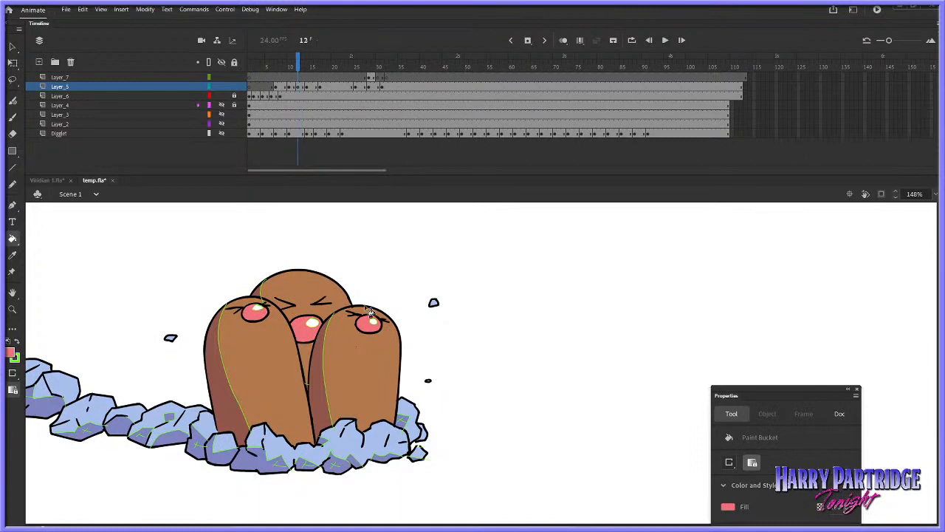
key(comma)
click(307, 263)
key(comma)
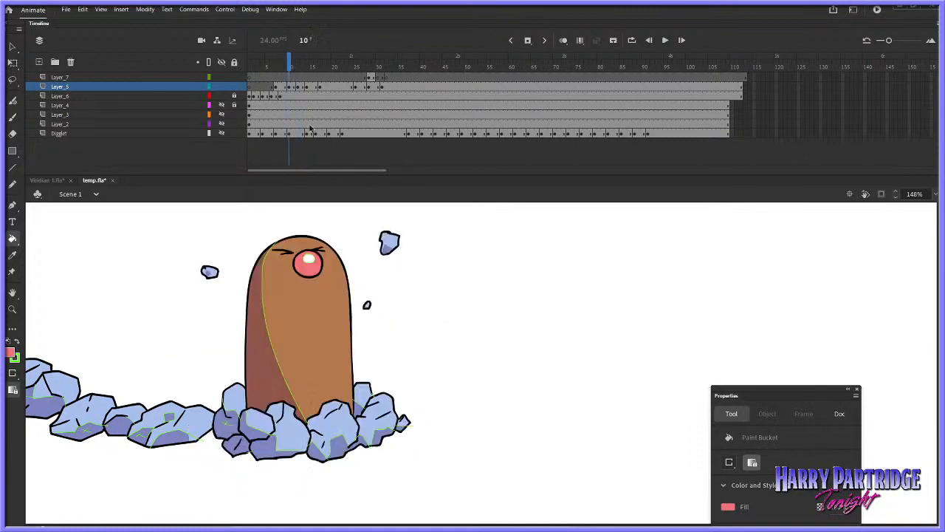
Set up a color Find and Replace that searches for the bright green sampled from the mole's shading outline
key(z)
drag(297, 218, 445, 329)
click(83, 9)
click(161, 161)
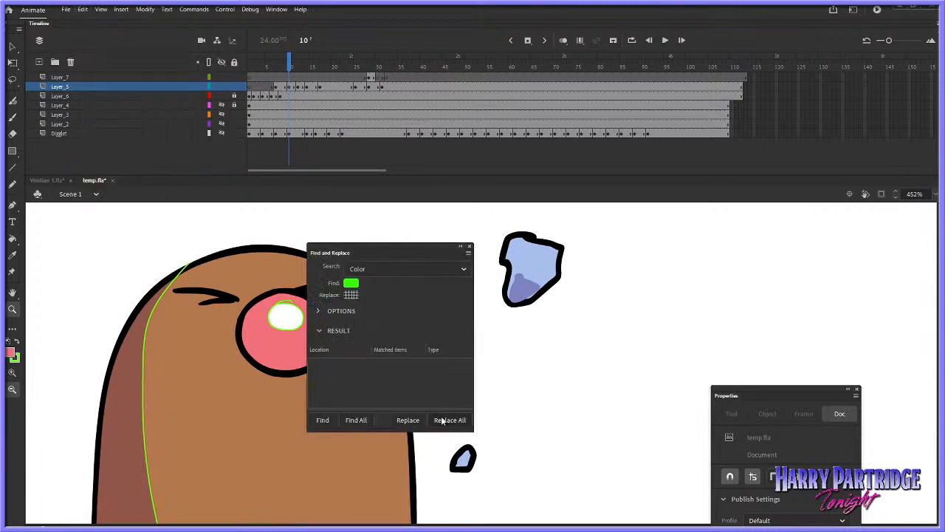
drag(394, 249, 497, 234)
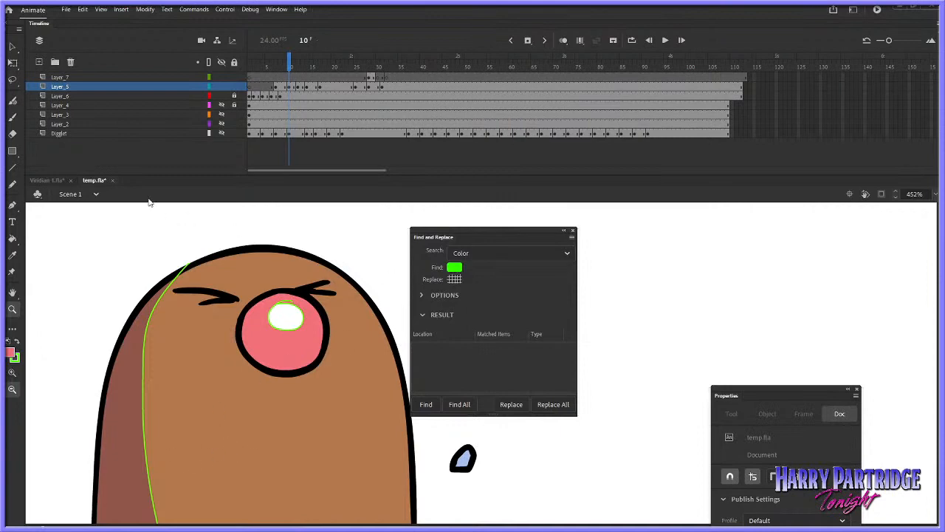
click(83, 9)
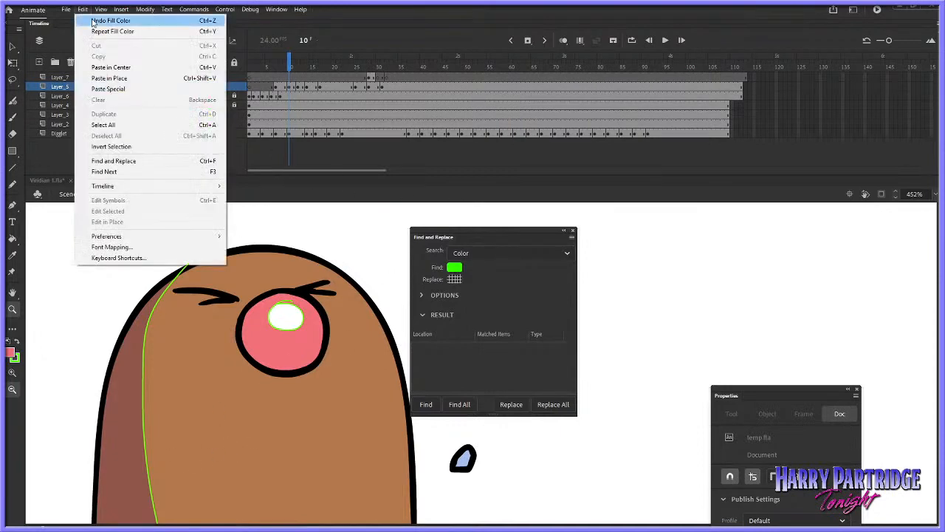
click(184, 161)
click(82, 9)
click(131, 161)
click(493, 254)
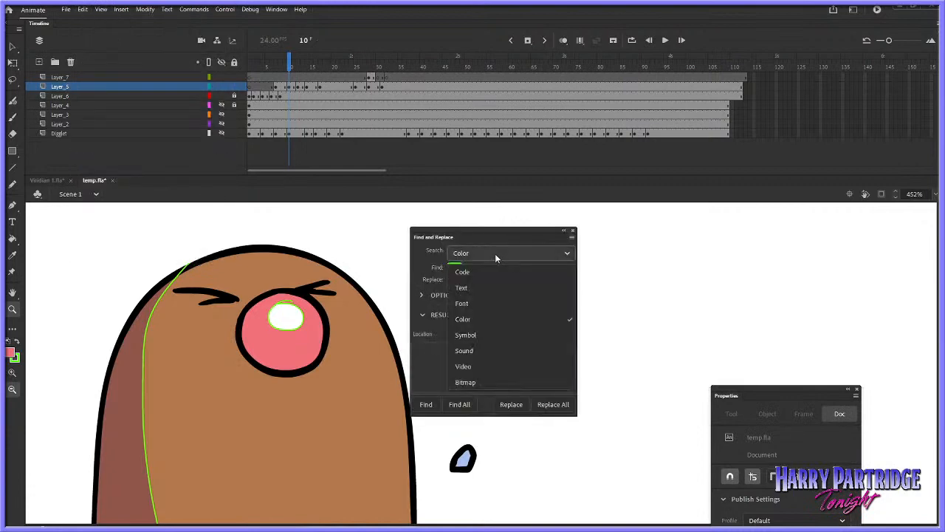
click(473, 318)
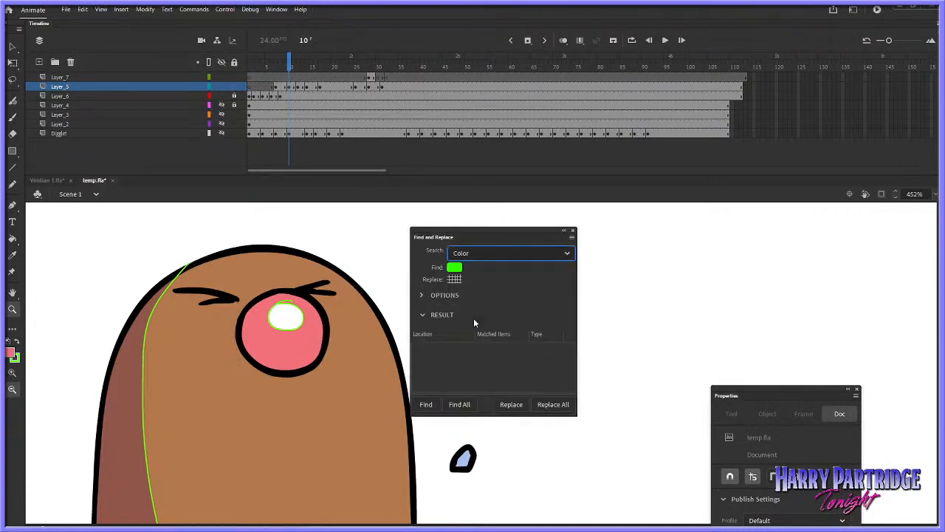
click(454, 267)
click(145, 339)
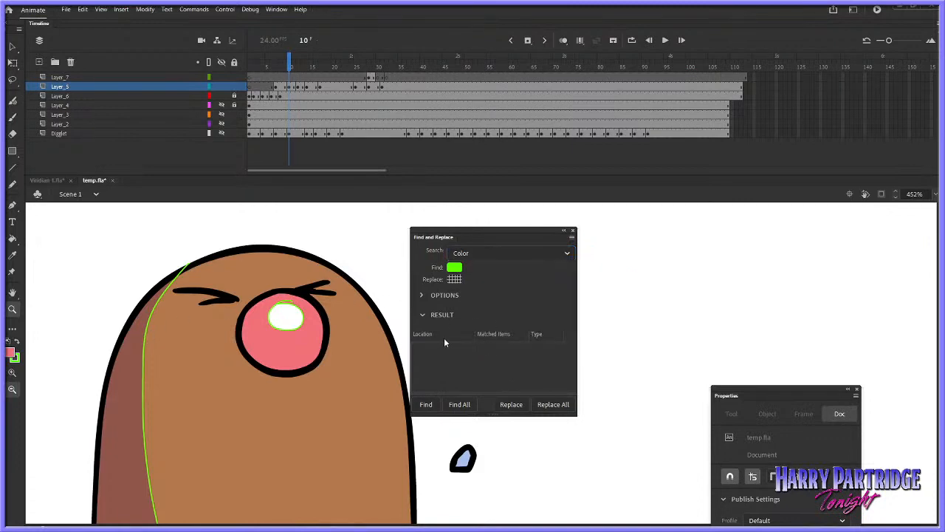
Replace every match of the green outline colour with a fully transparent colour and close Find and Replace
click(454, 279)
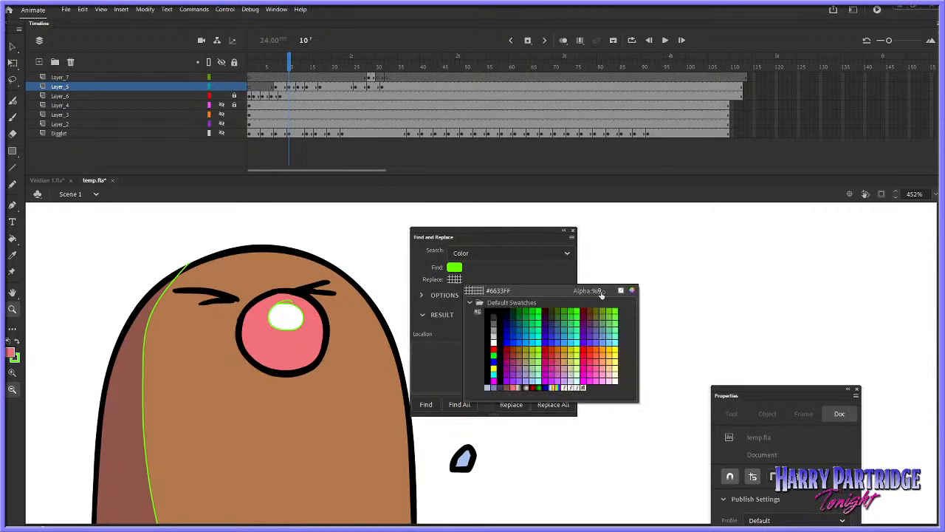
click(583, 348)
click(555, 404)
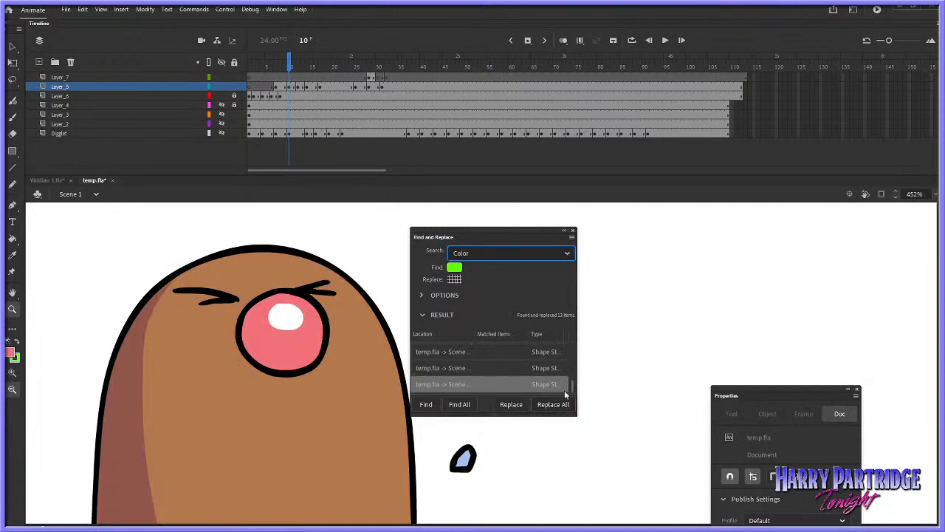
click(573, 231)
Play back the animation from frame 7 to check the coloured moles without the green outlines
click(540, 354)
click(540, 373)
click(545, 370)
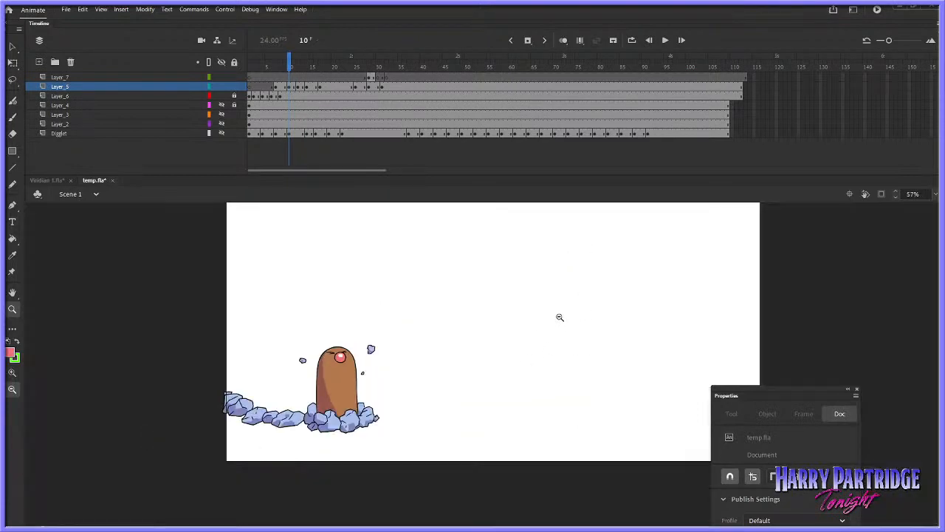
drag(555, 319, 231, 456)
click(277, 59)
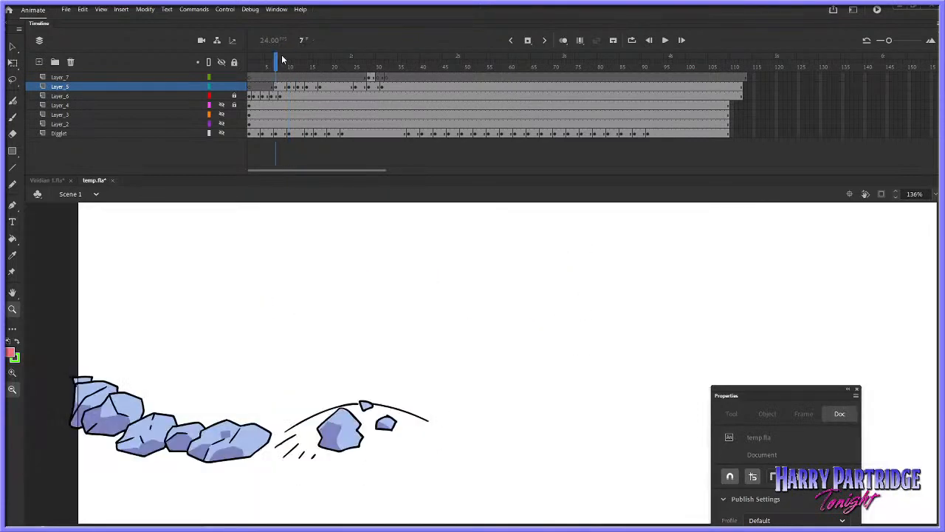
key(Return)
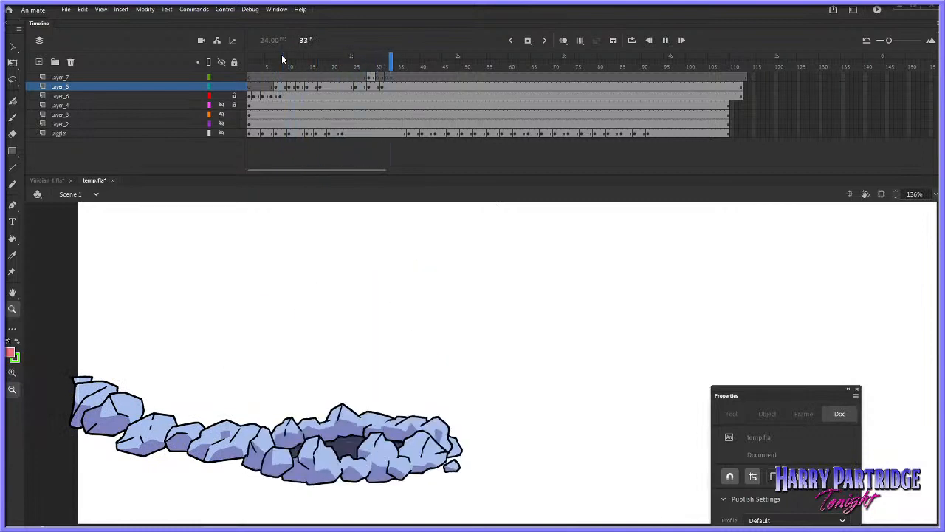
Touch up the gaps along the moles' shading edges in frame 25 using the dark brown shading colour
click(355, 60)
click(351, 88)
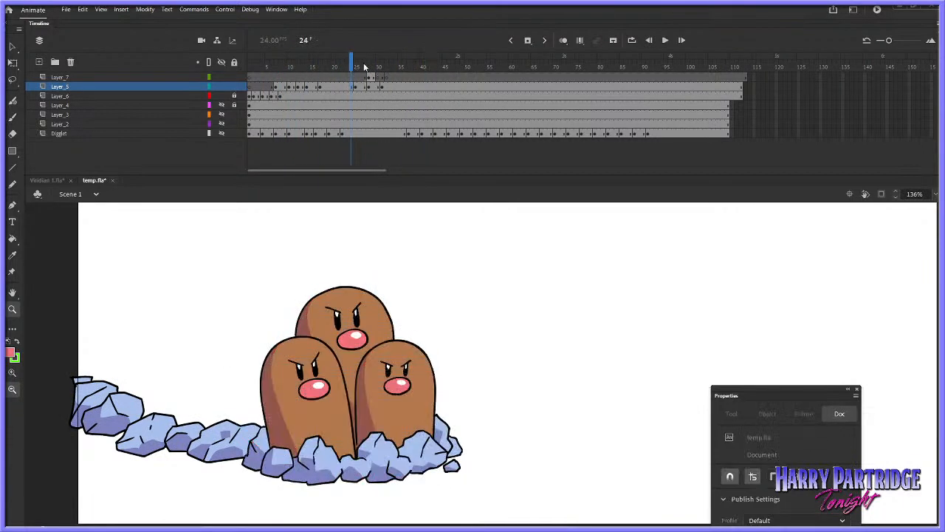
key(period)
key(b)
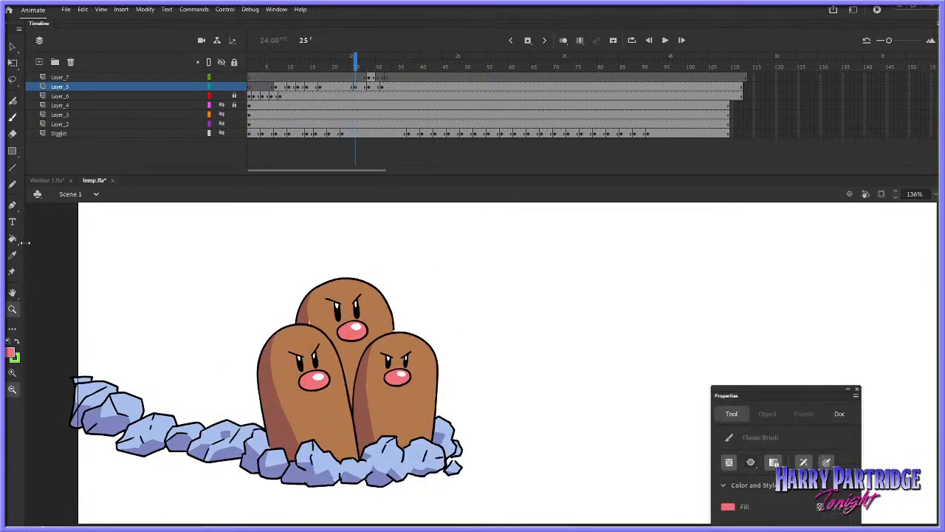
click(11, 353)
click(309, 317)
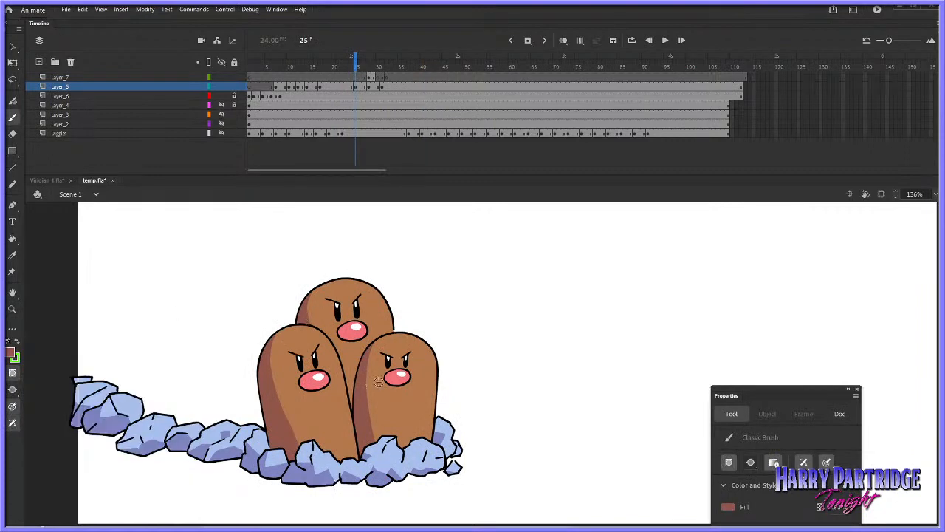
Step through to frame 28 and play back the moles' disappearance
key(period)
key(period)
key(period)
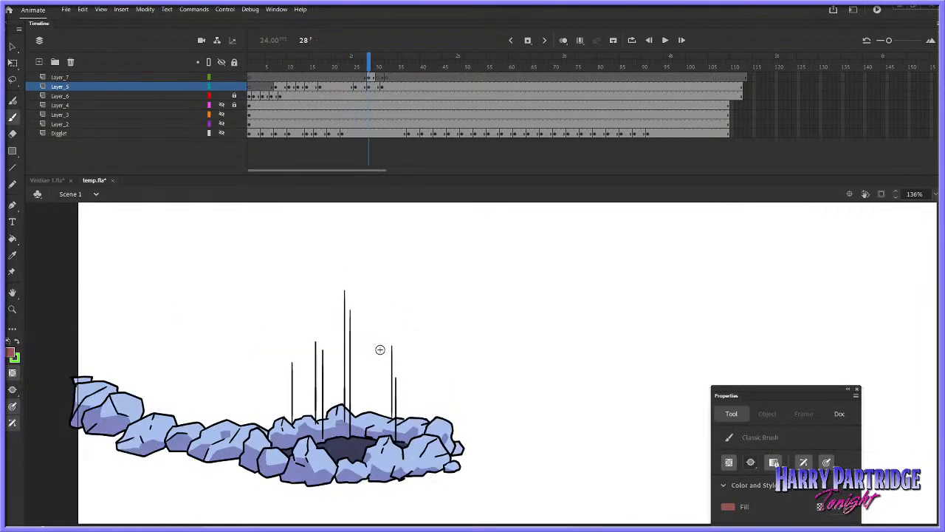
click(338, 65)
key(Return)
Insert one extra frame at frame 1 of Layer_6 to hold the first boulder drawing longer
click(251, 65)
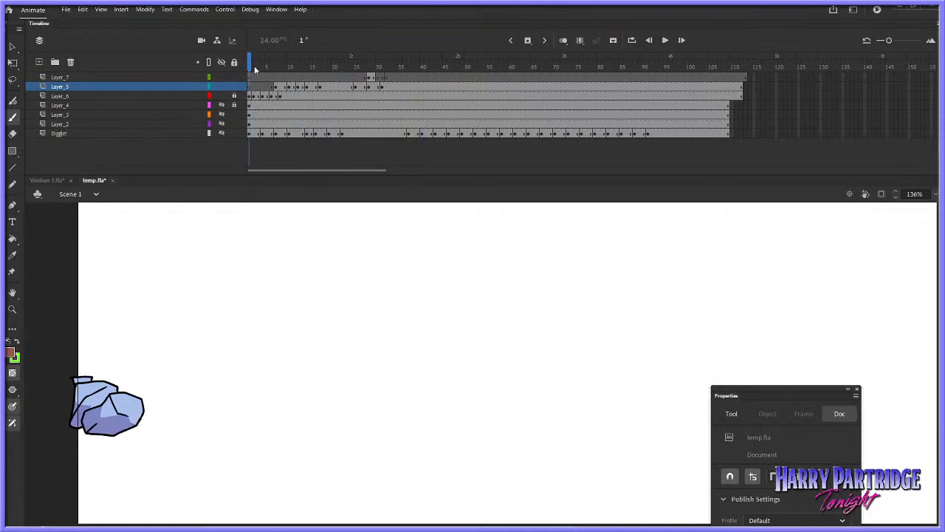
click(251, 96)
right_click(248, 95)
click(288, 148)
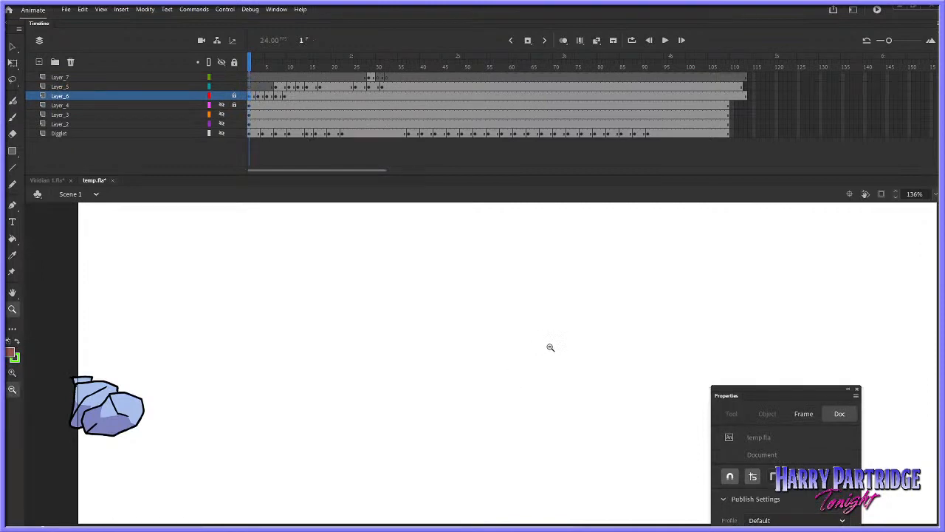
Play back the animation from the start to check the boulder trail and pop-out timing
alt+click(546, 352)
drag(756, 283, 277, 444)
key(Return)
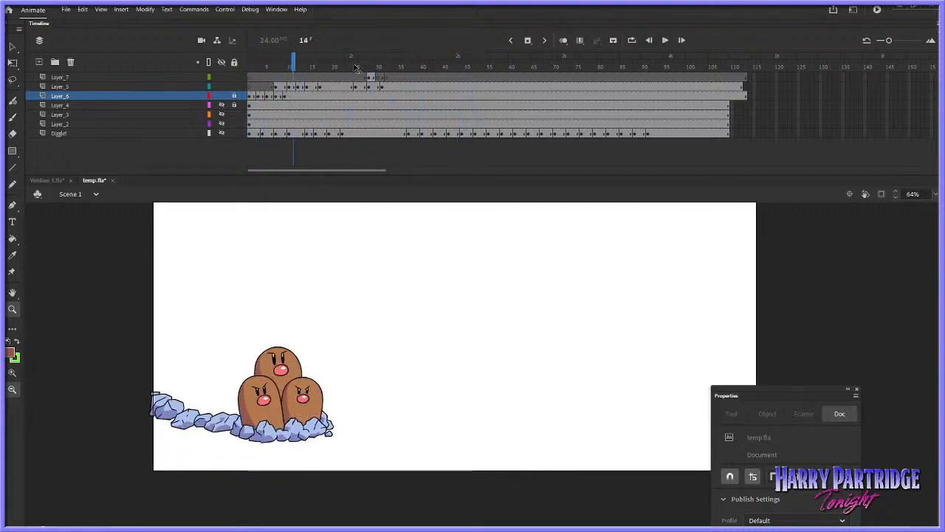
drag(149, 281, 565, 499)
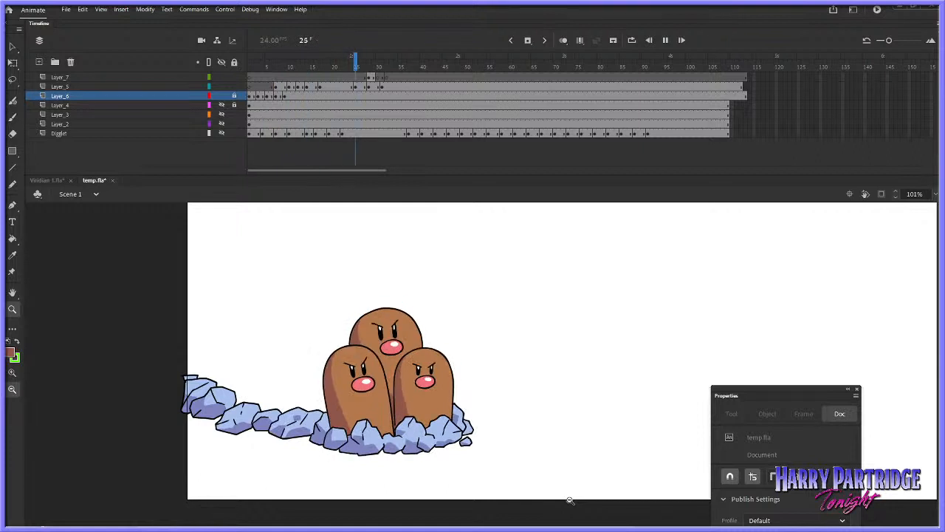
key(Return)
Show the rough boulder trail layer and play the animation to compare it with the finished drawings
click(221, 132)
alt+click(517, 303)
alt+click(574, 352)
drag(361, 431, 663, 298)
key(Return)
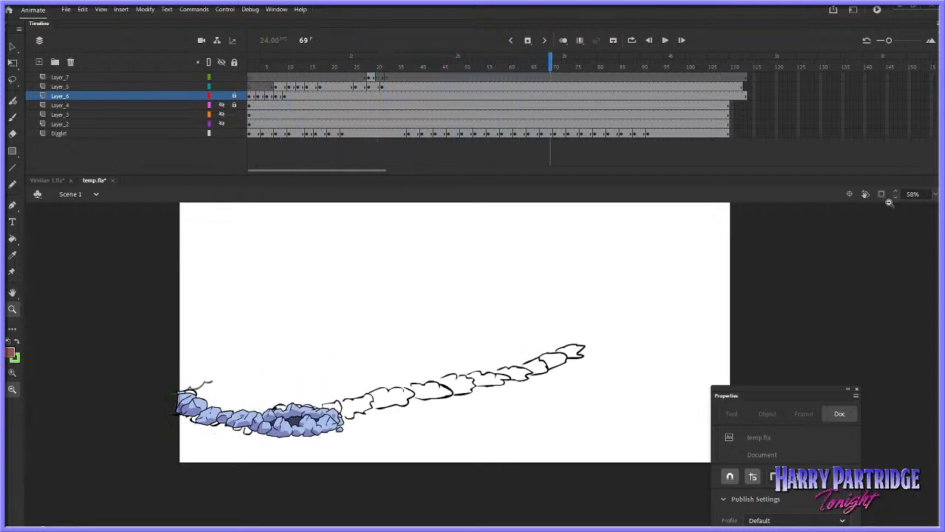
key(Return)
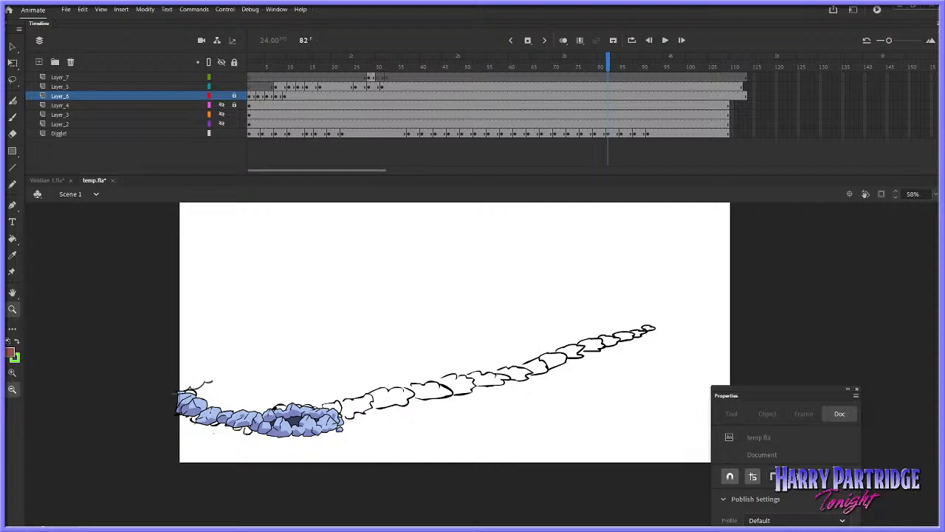
Hide all layers except Layer_3 and Layer_2, which hold the reference images
click(221, 62)
click(221, 114)
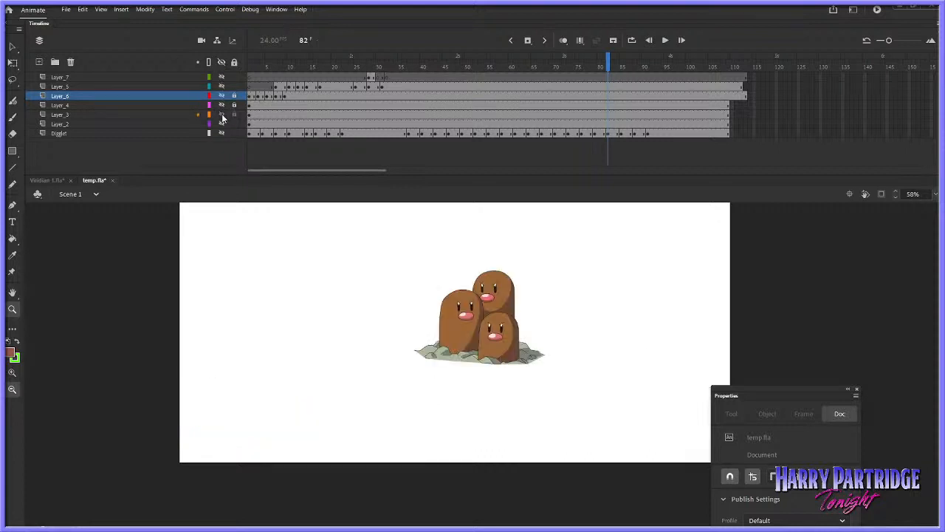
click(221, 123)
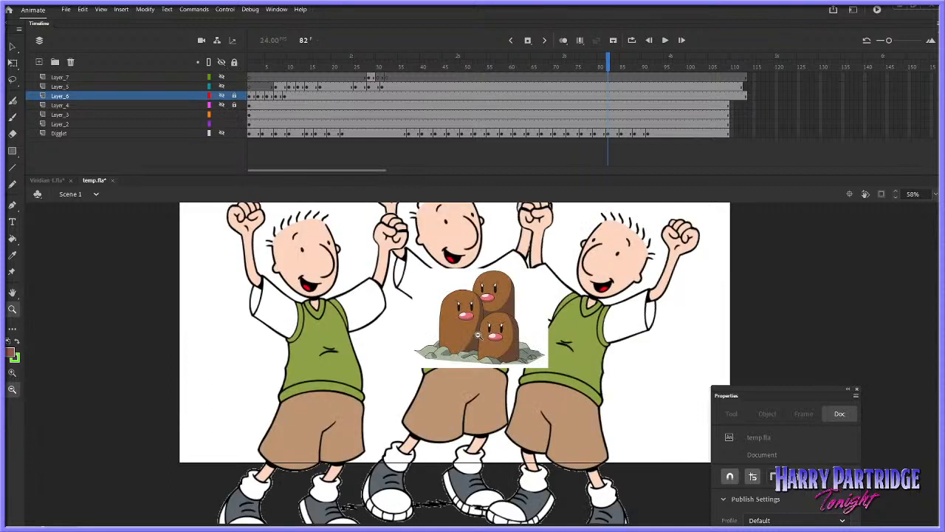
scroll(444, 363, up, 2)
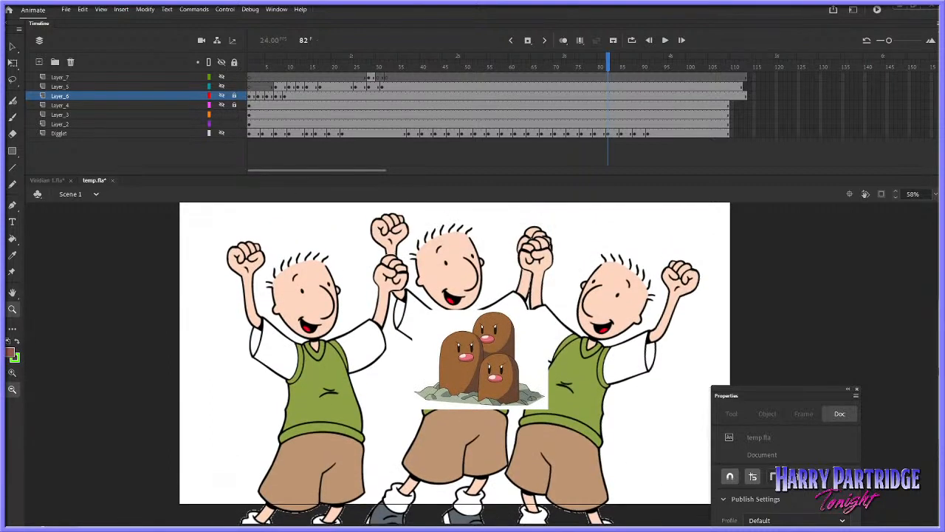